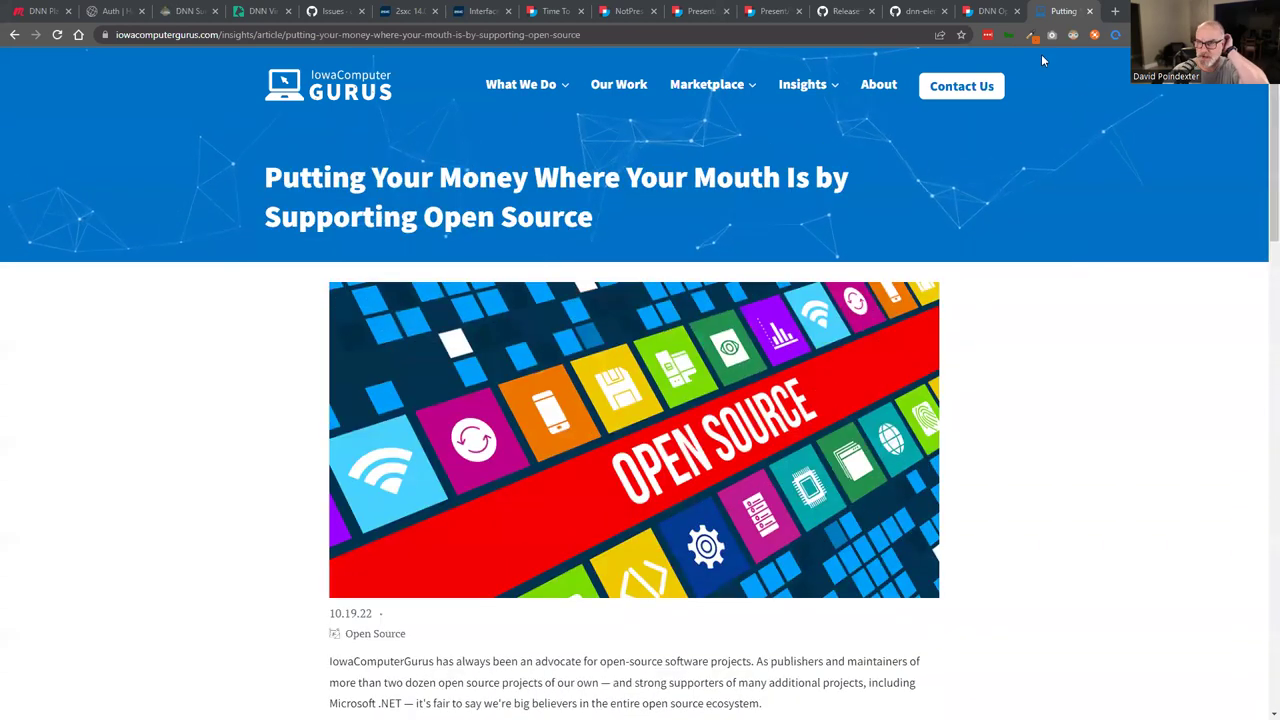
# Go through the open DNN Security Center and upgrade screenshot pages back to the DNN 9.11.0 RC testing blog post
pyautogui.click(990, 11)
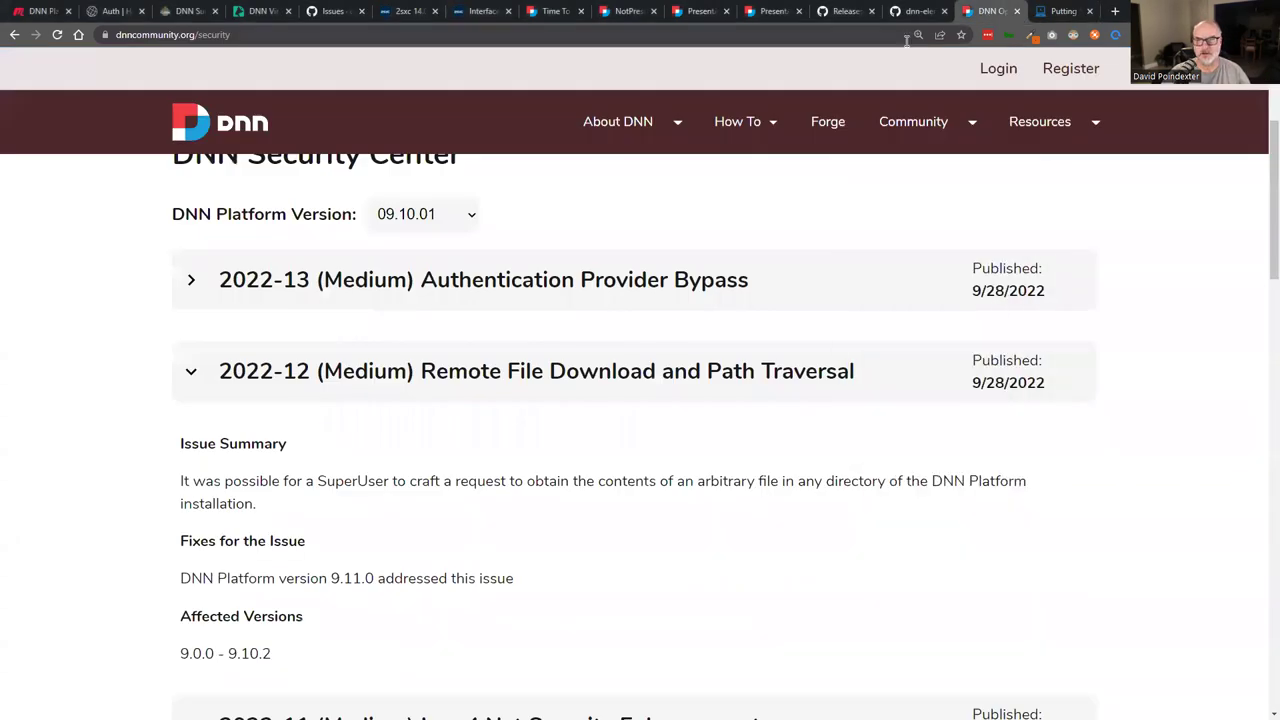
pyautogui.click(769, 11)
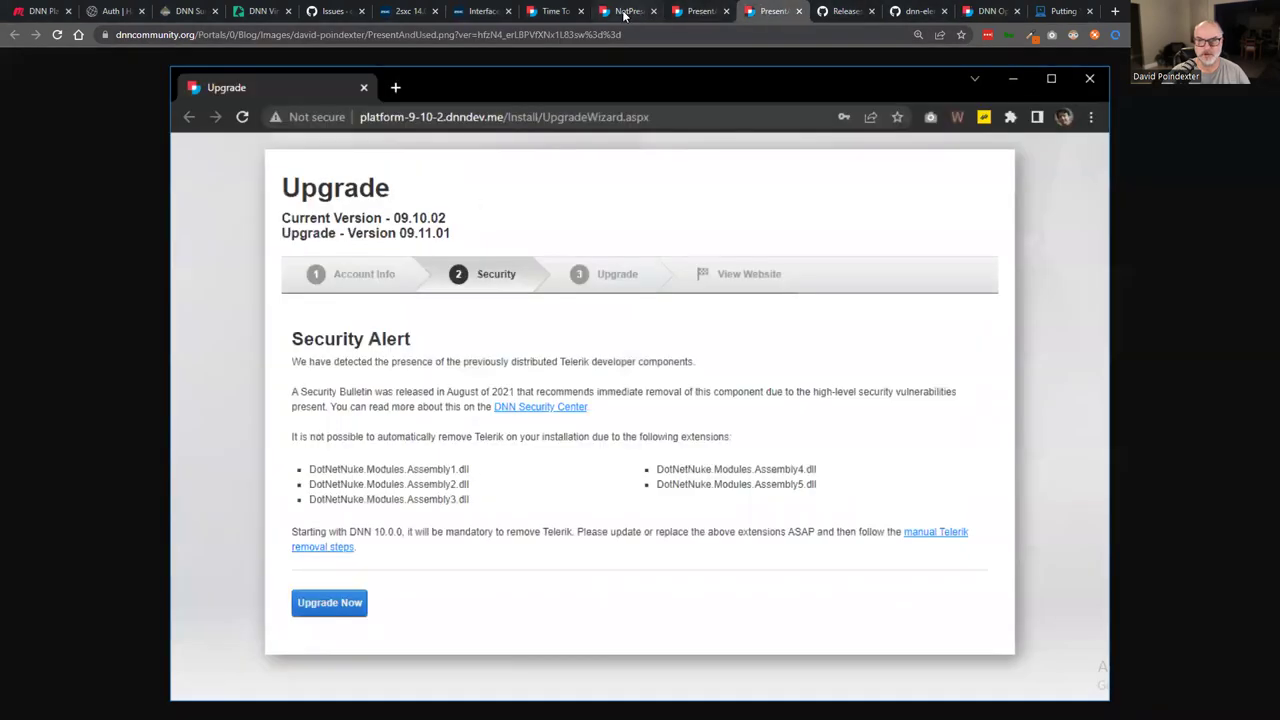
pyautogui.click(628, 11)
pyautogui.click(553, 11)
# In nvQuickSite, create the sofried.loc site with its missing install folder and sofried database on (local) using Windows Authentication, and visit the site
pyautogui.moveTo(600, 135)
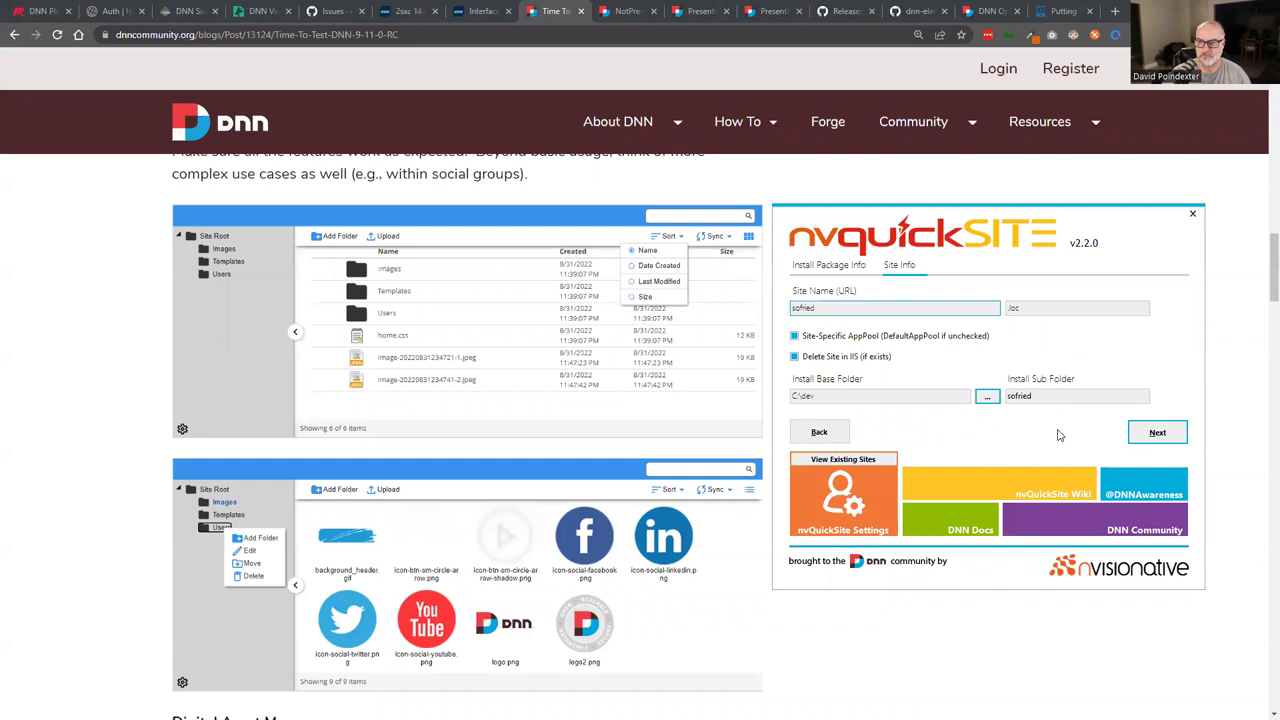
pyautogui.click(1160, 436)
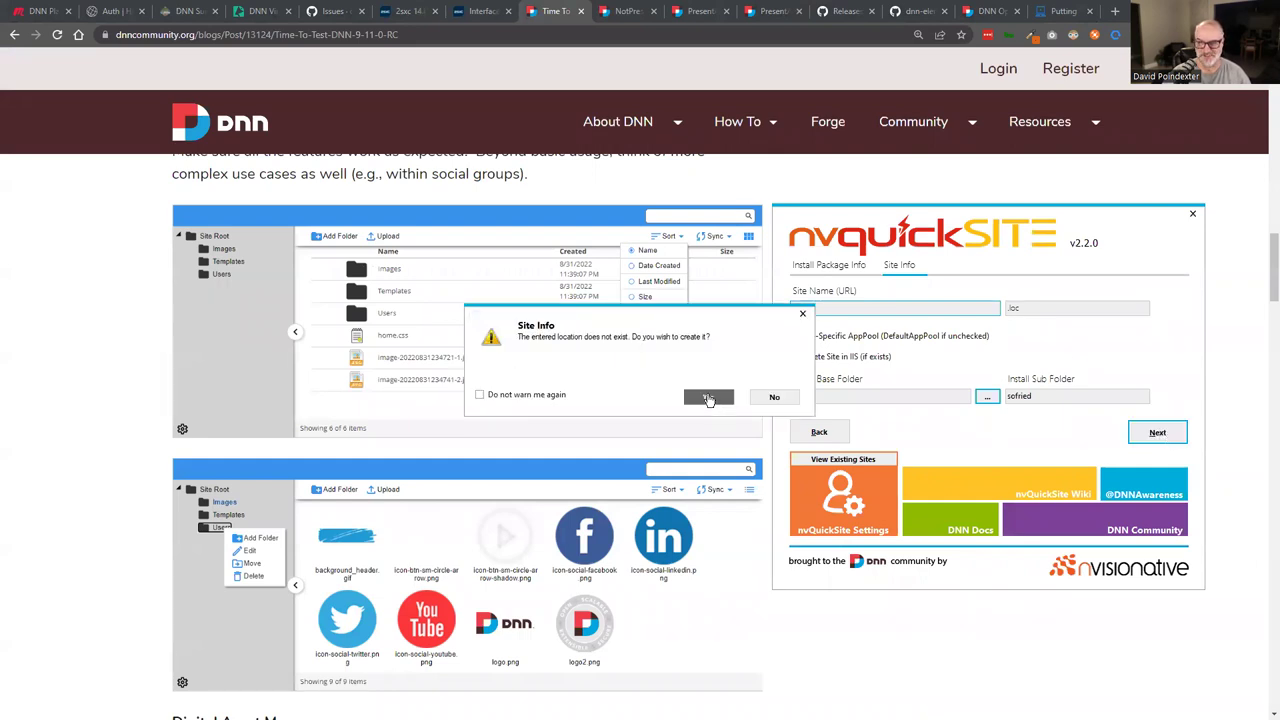
pyautogui.click(708, 398)
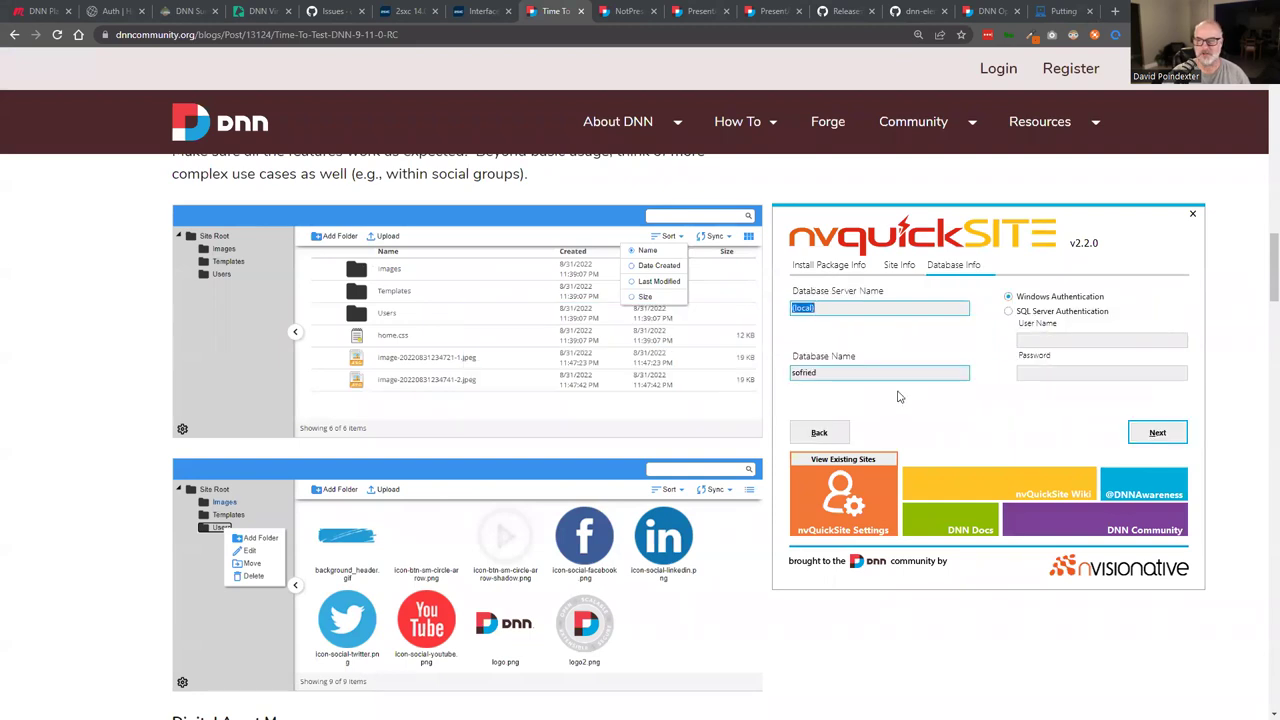
pyautogui.click(1160, 440)
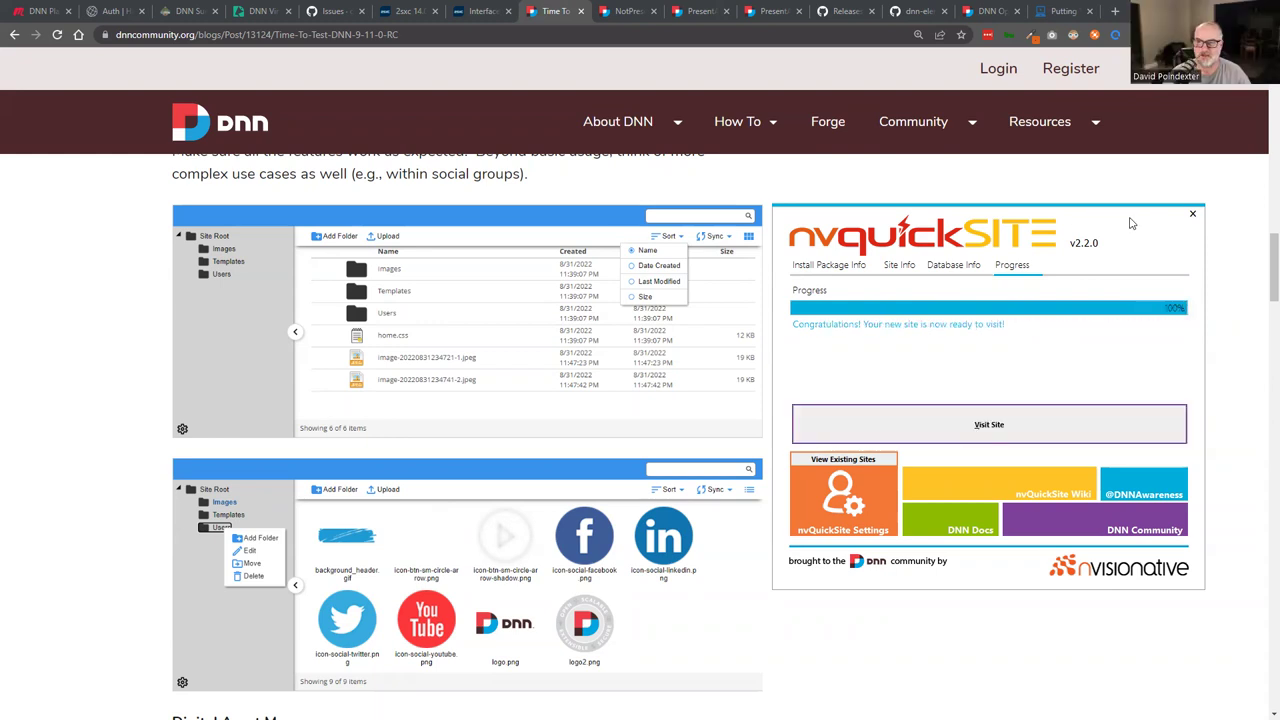
pyautogui.click(997, 424)
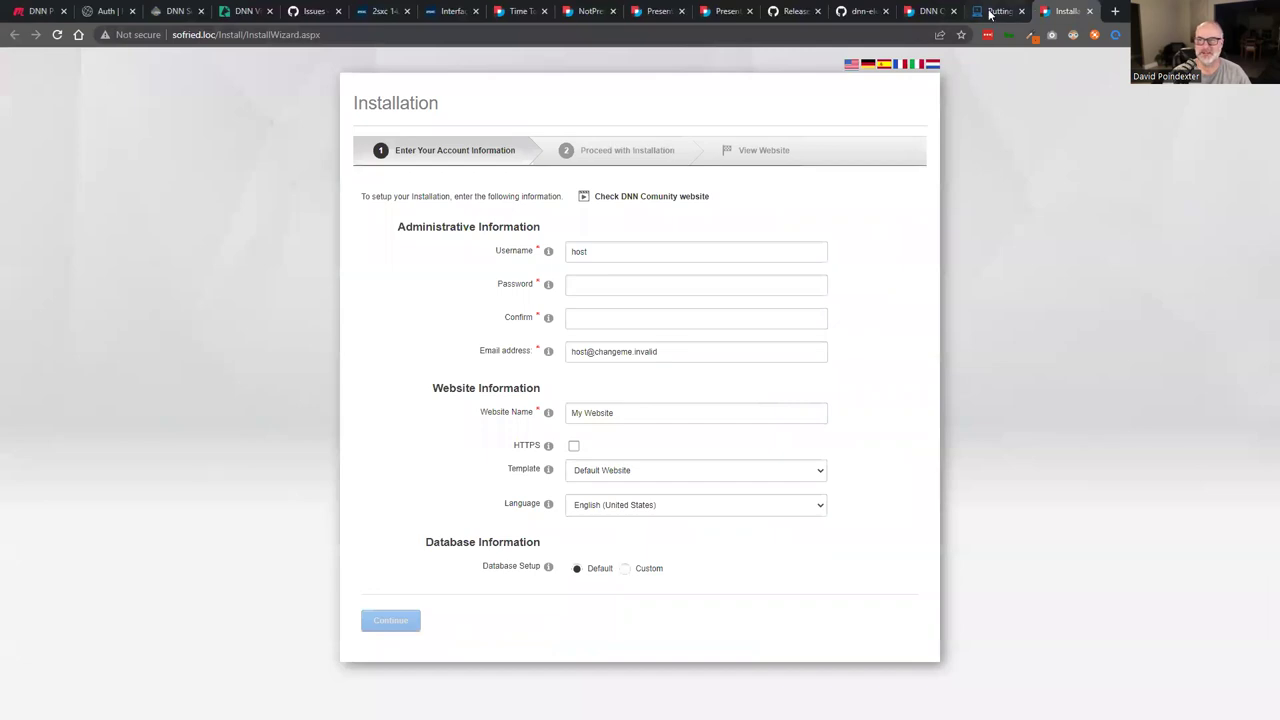
# Look at the Resource Manager section of the DNN 9.11.0 RC testing blog post
pyautogui.moveTo(989, 13)
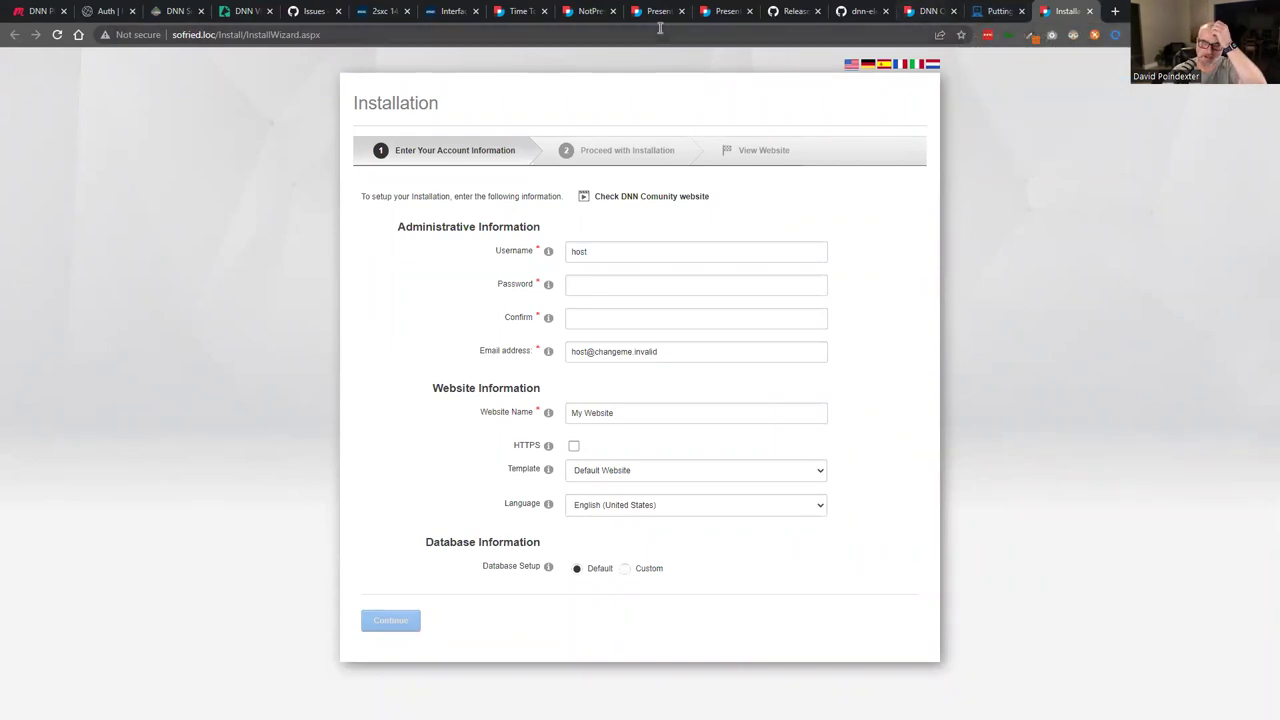
pyautogui.click(524, 13)
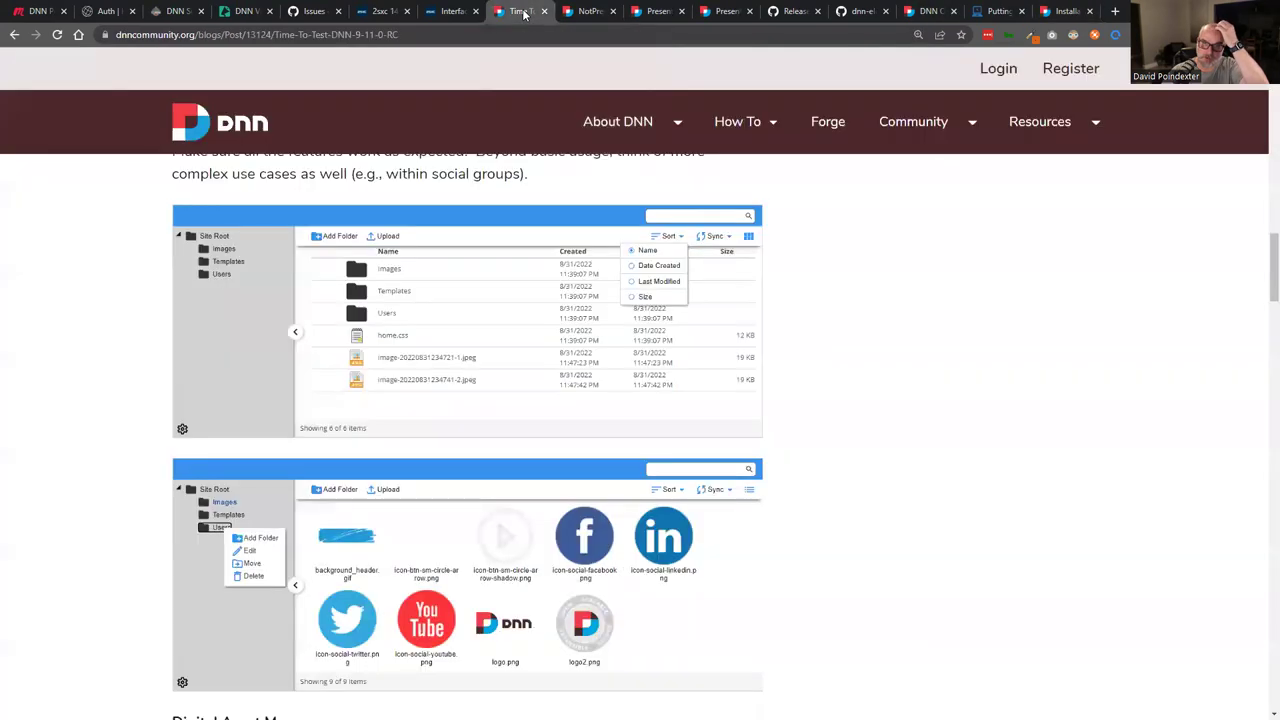
pyautogui.scroll(2, 577, 273)
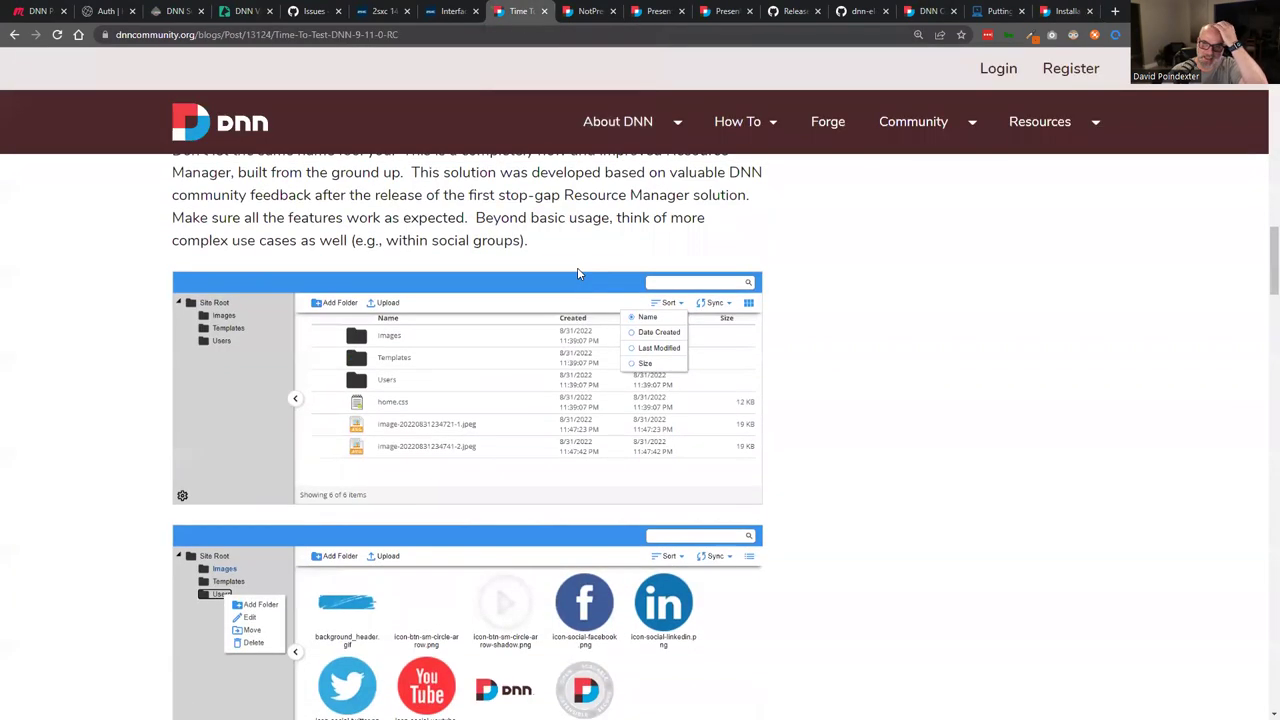
# Return to the DNN installation form and enter and confirm the password of the host account
pyautogui.click(1060, 12)
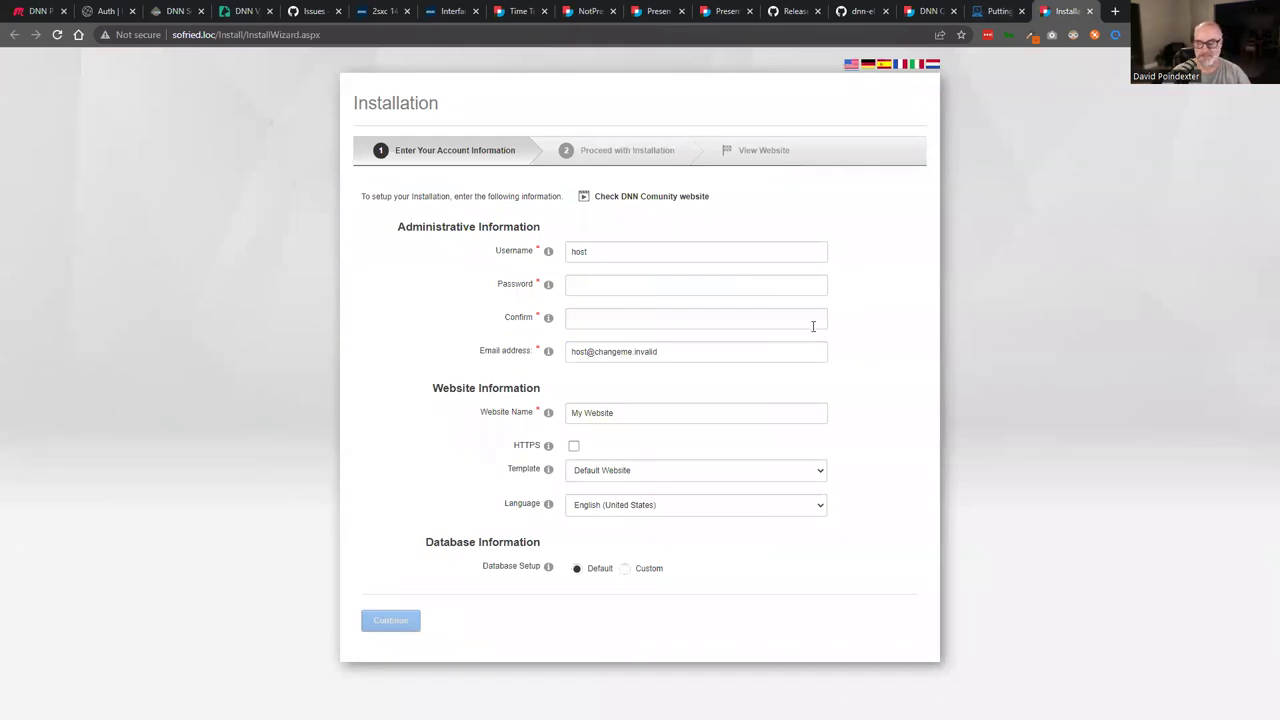
pyautogui.click(770, 286)
pyautogui.write('••••••••')
pyautogui.press('Tab')
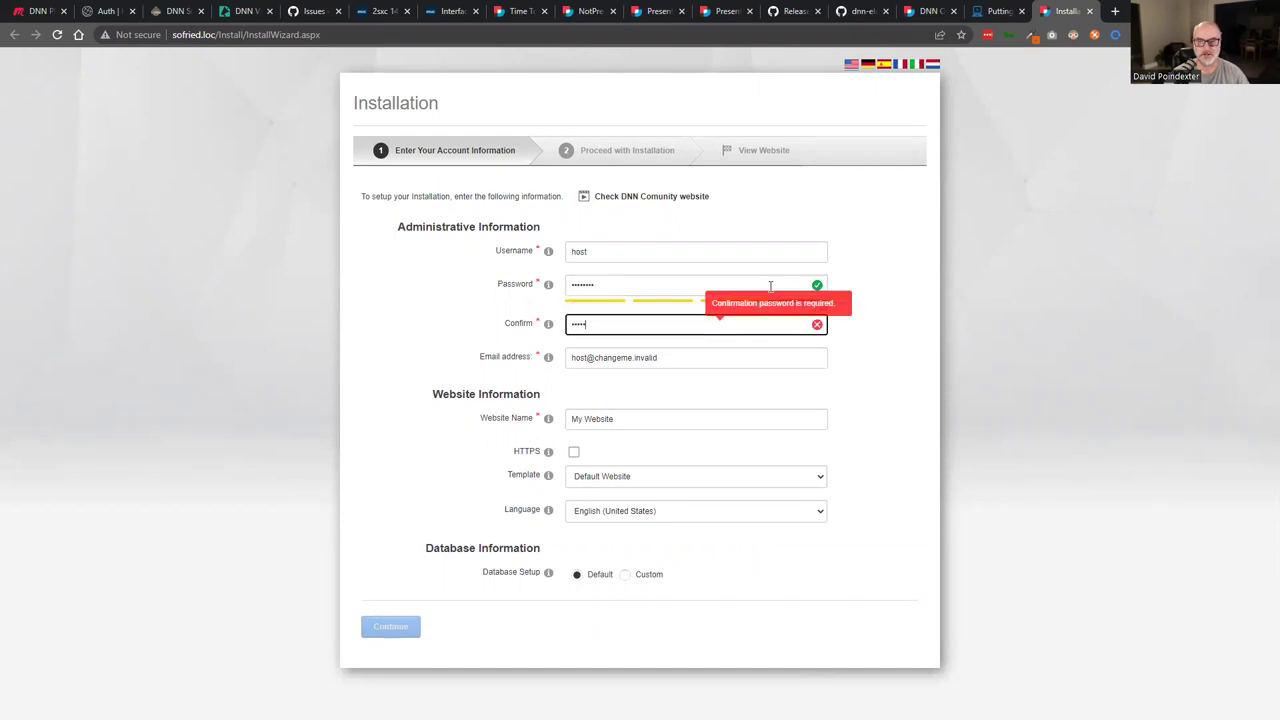
pyautogui.press('Tab')
pyautogui.hotkey('shift', 'Tab')
pyautogui.write('•')
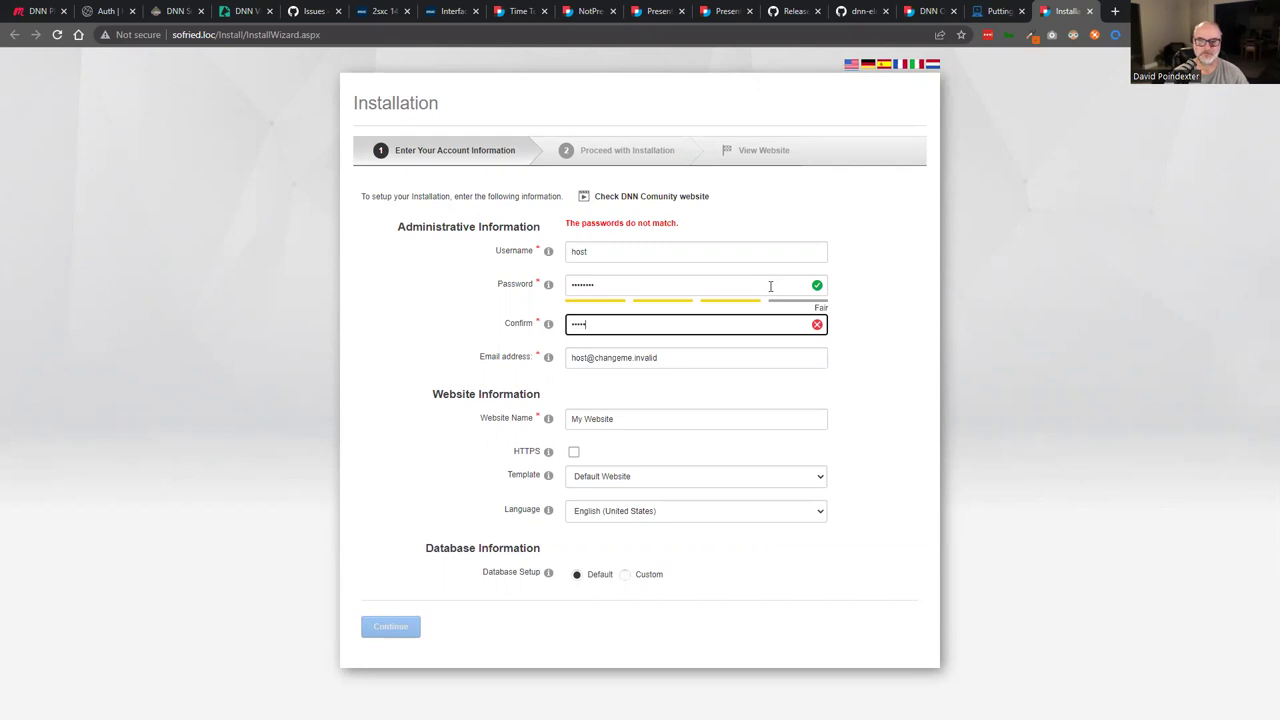
pyautogui.press('Tab')
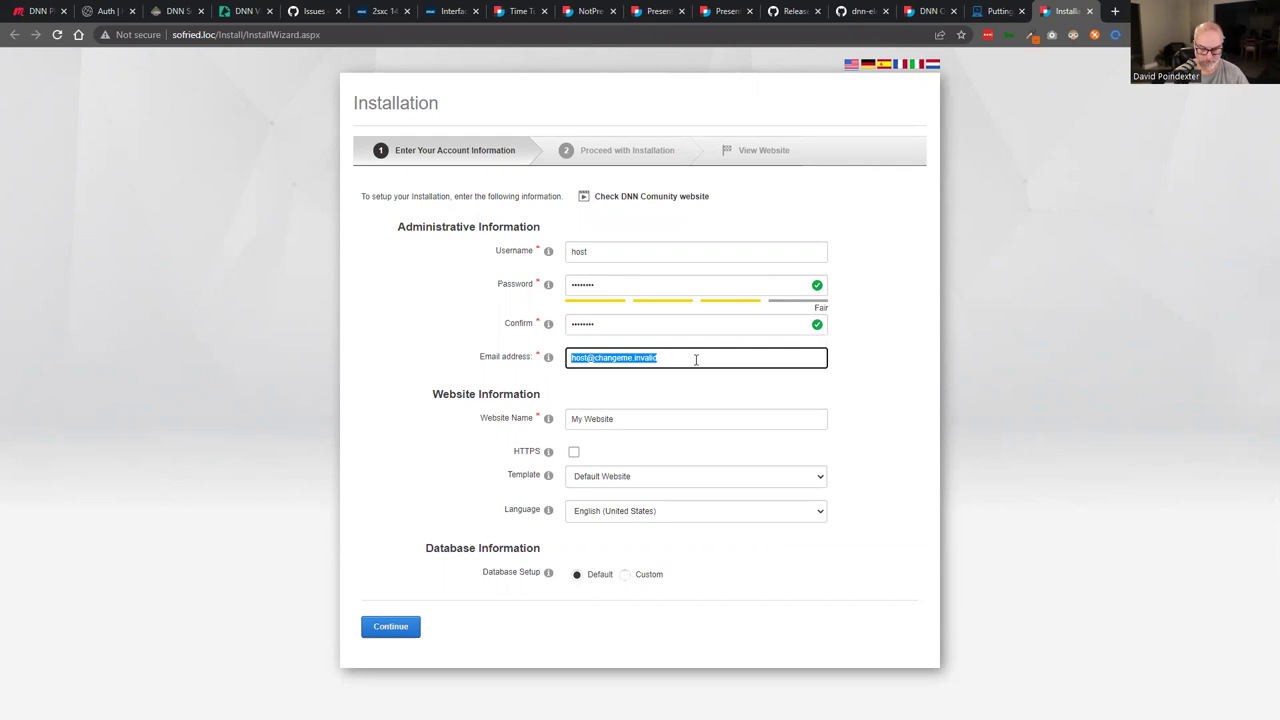
# Set the website name to SoFriedDNN, keeping the default email address
pyautogui.press('Tab')
pyautogui.write('S')
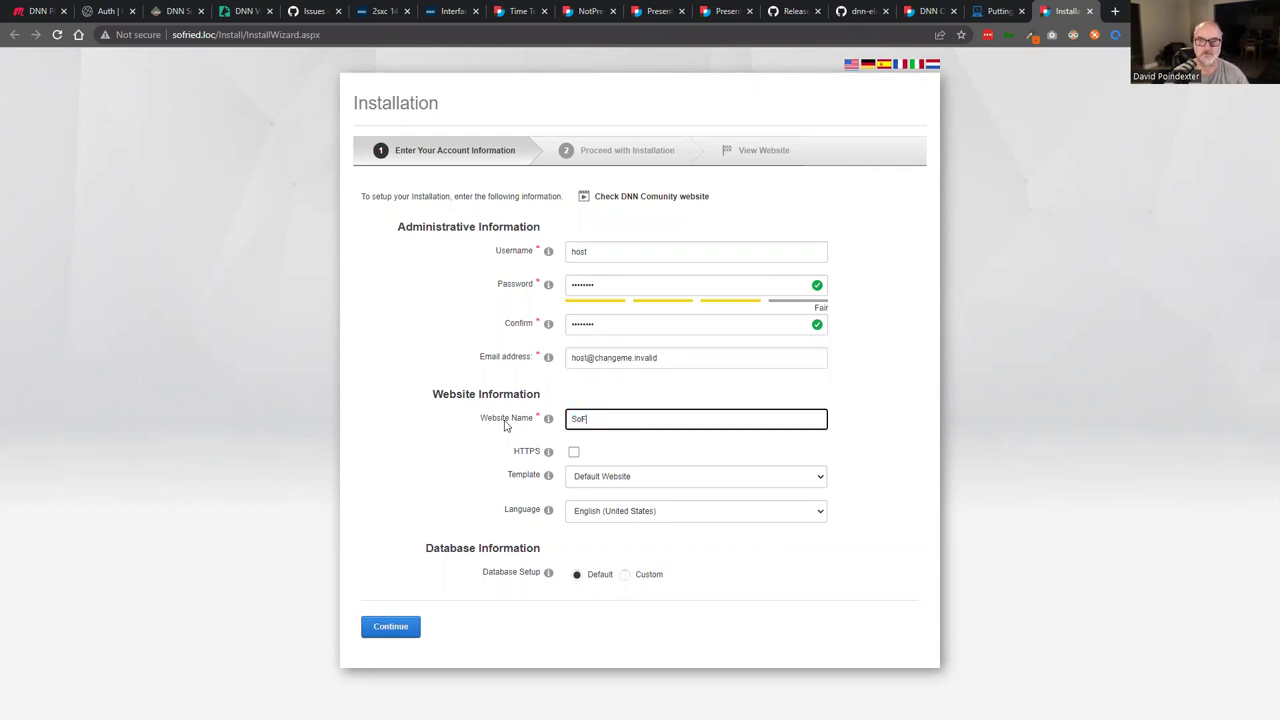
pyautogui.write('oFriedDNN')
pyautogui.press('Tab')
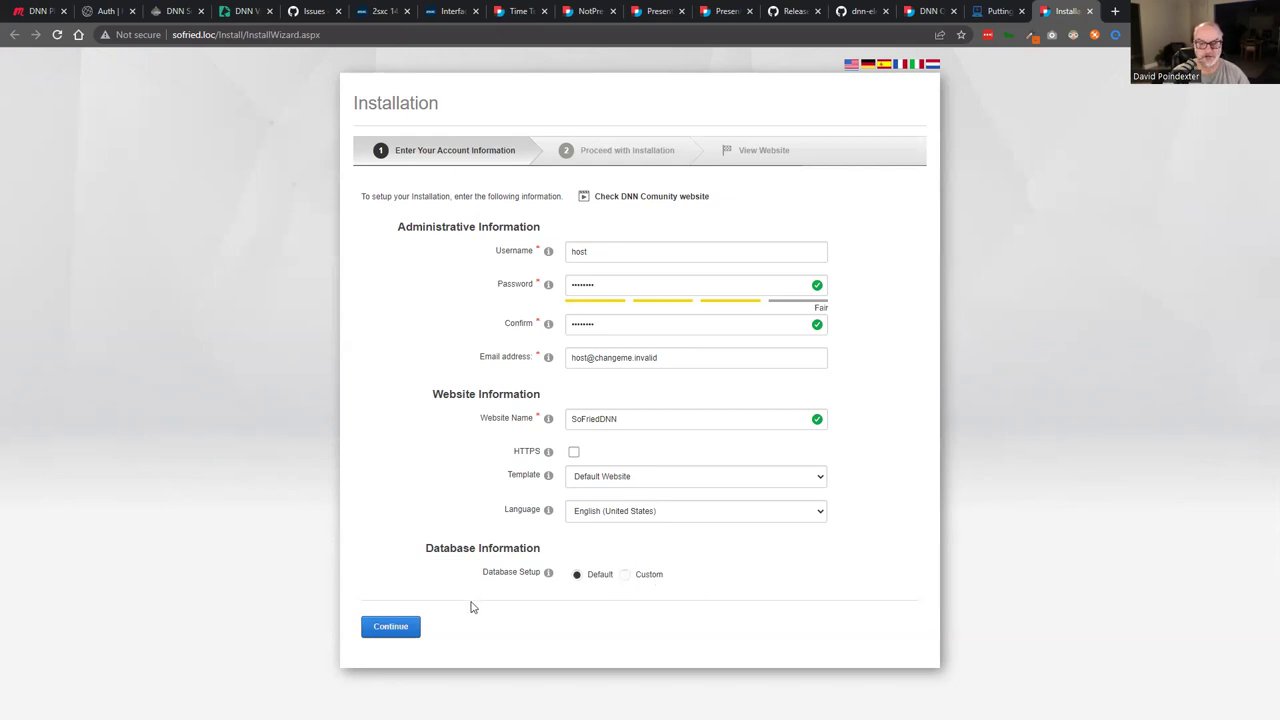
# Reveal the custom database settings and run the DNN installation through to the new website
pyautogui.click(624, 575)
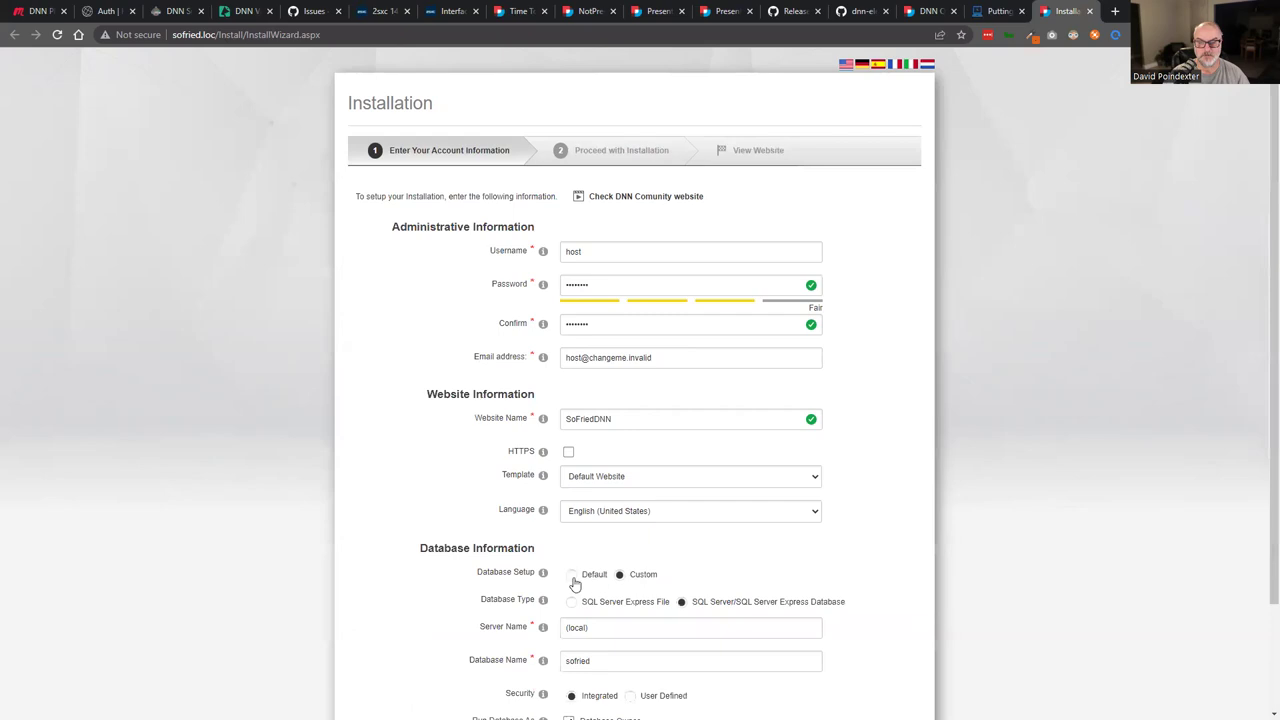
pyautogui.scroll(-2, 572, 585)
pyautogui.click(385, 640)
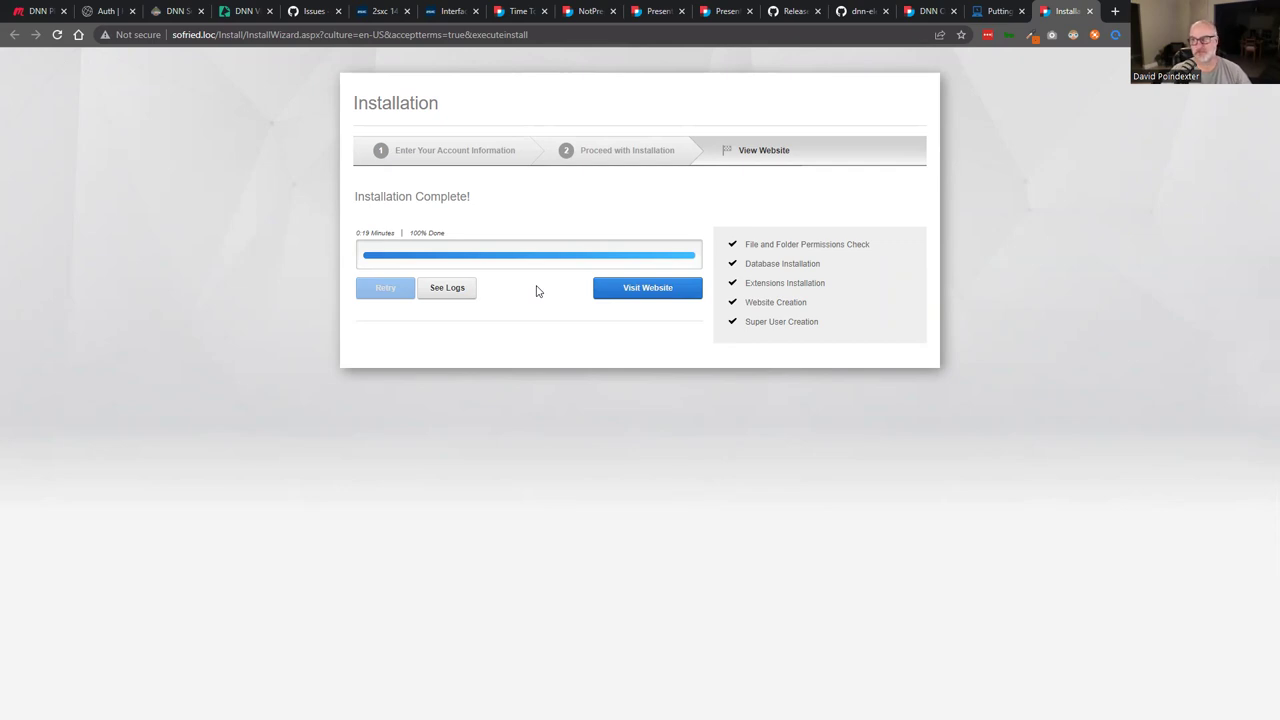
pyautogui.click(663, 293)
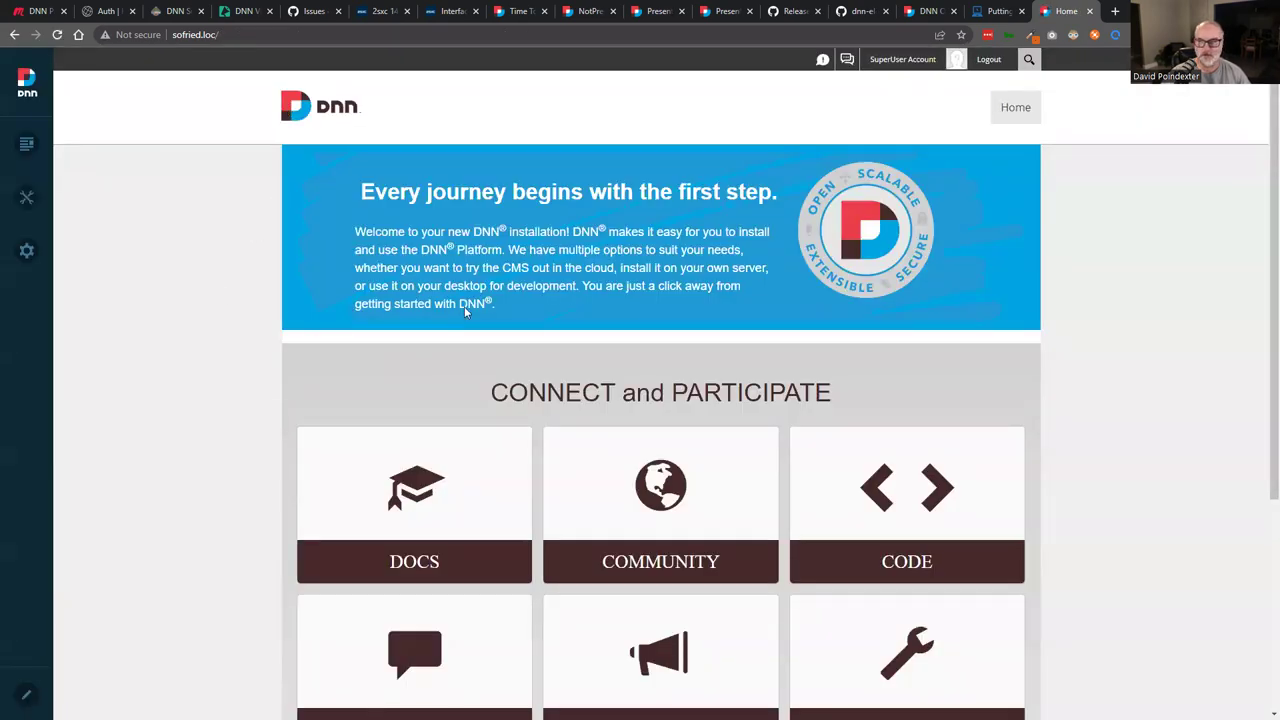
# View the site's Users list and the Site Behavior and Site Info pages of its Site Settings
pyautogui.moveTo(36, 199)
pyautogui.click(84, 236)
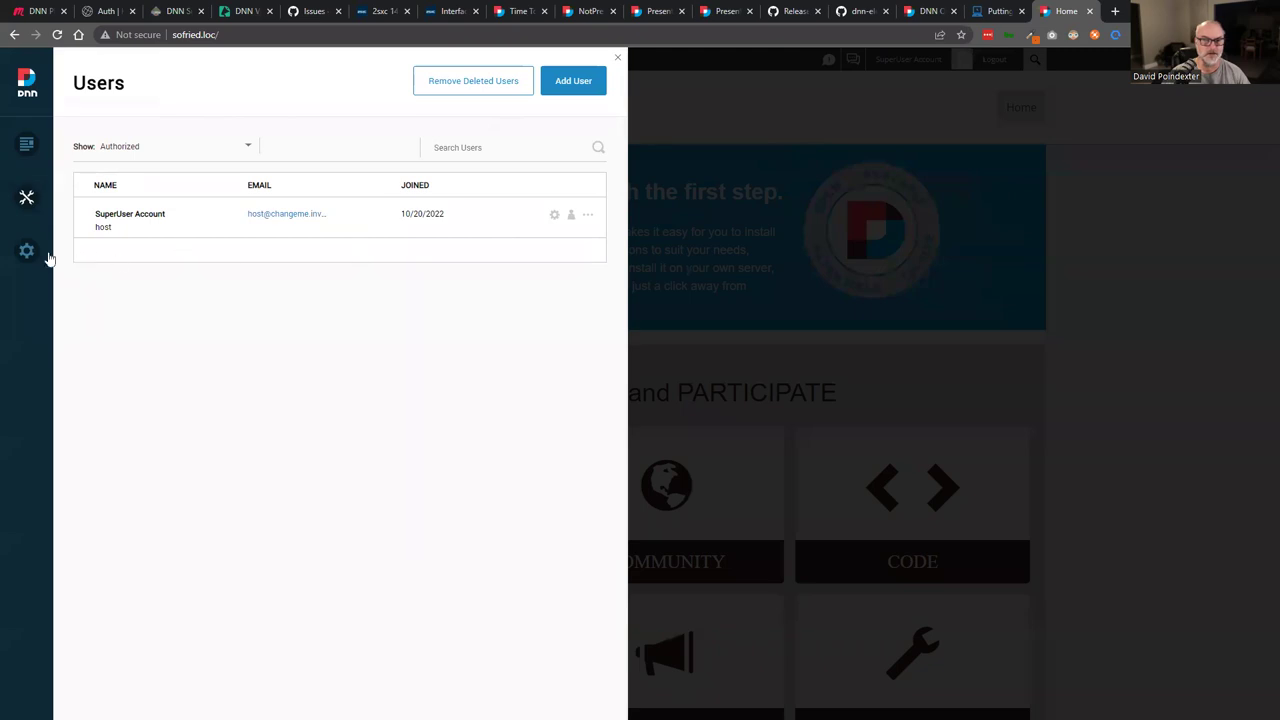
pyautogui.moveTo(48, 258)
pyautogui.click(80, 283)
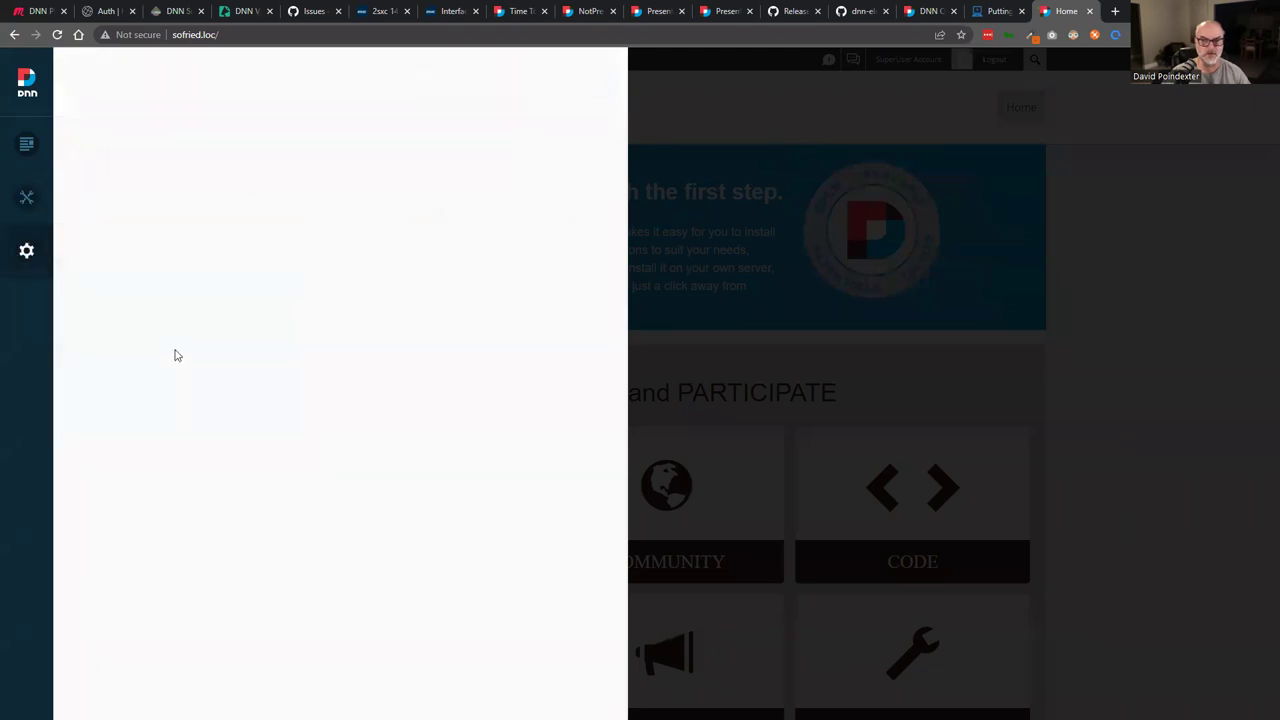
pyautogui.click(210, 151)
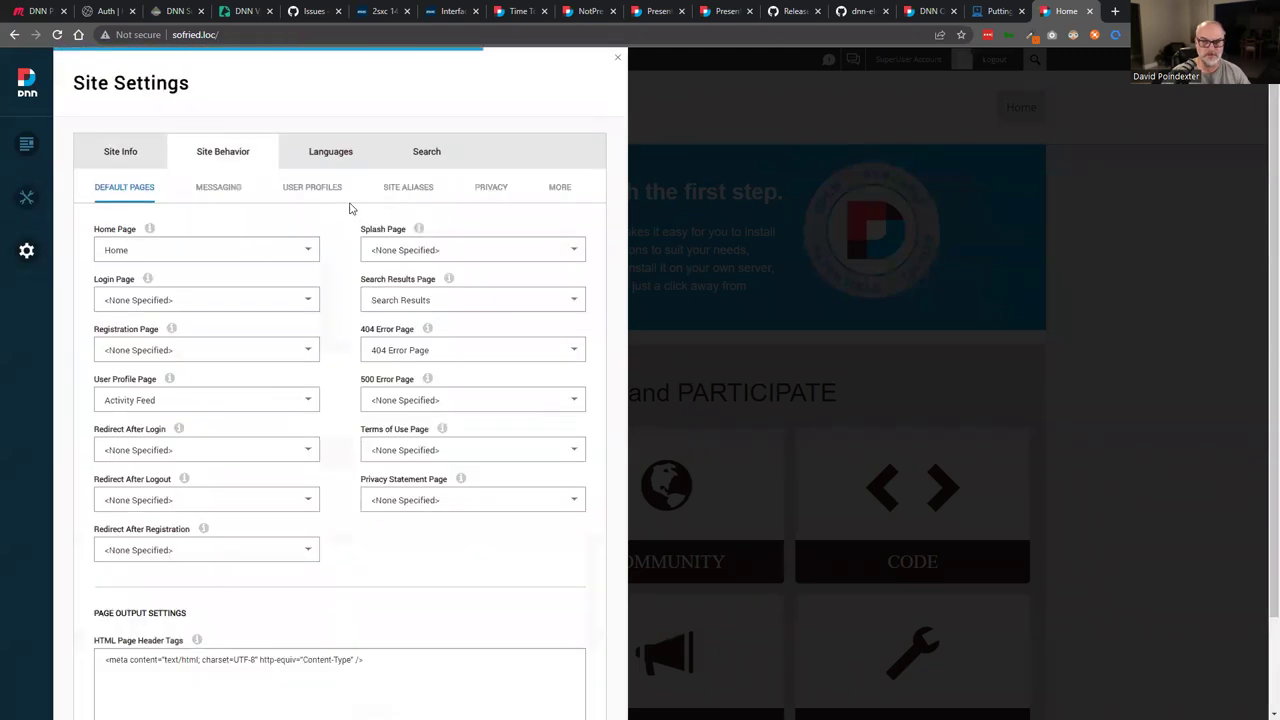
pyautogui.click(112, 158)
# Browse the list of installed module extensions with their versions
pyautogui.moveTo(26, 197)
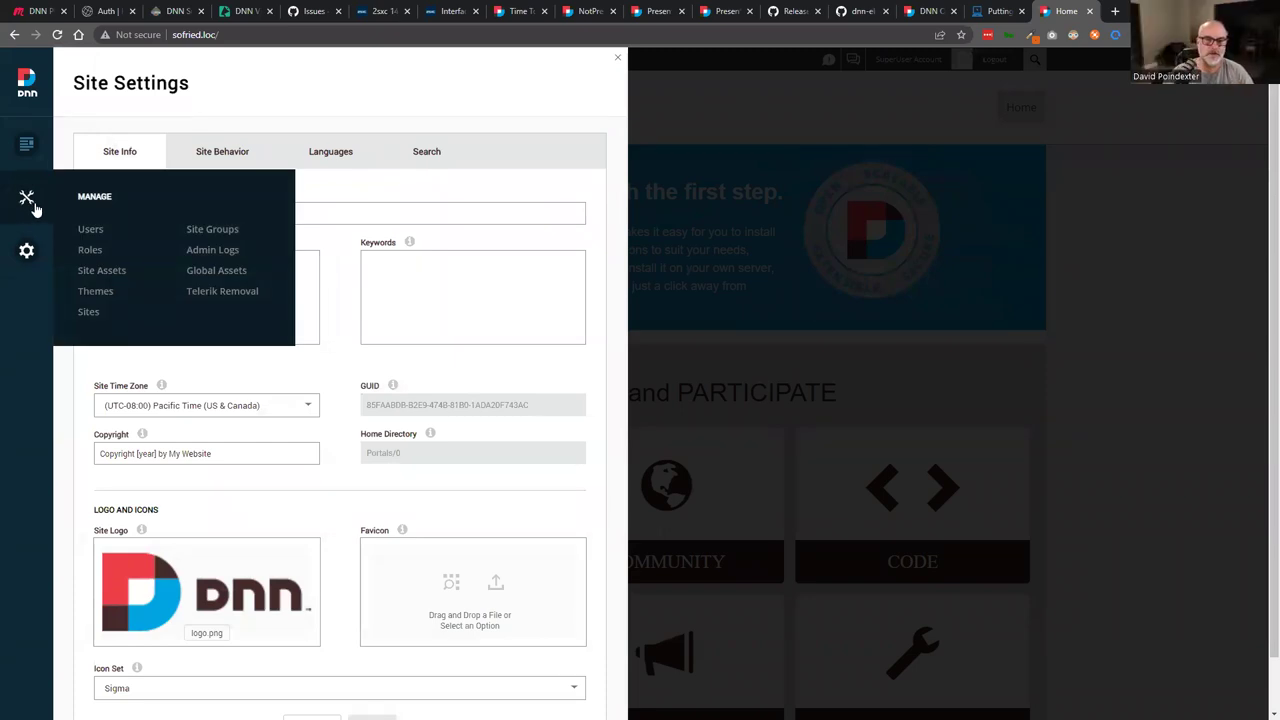
pyautogui.moveTo(34, 248)
pyautogui.click(92, 388)
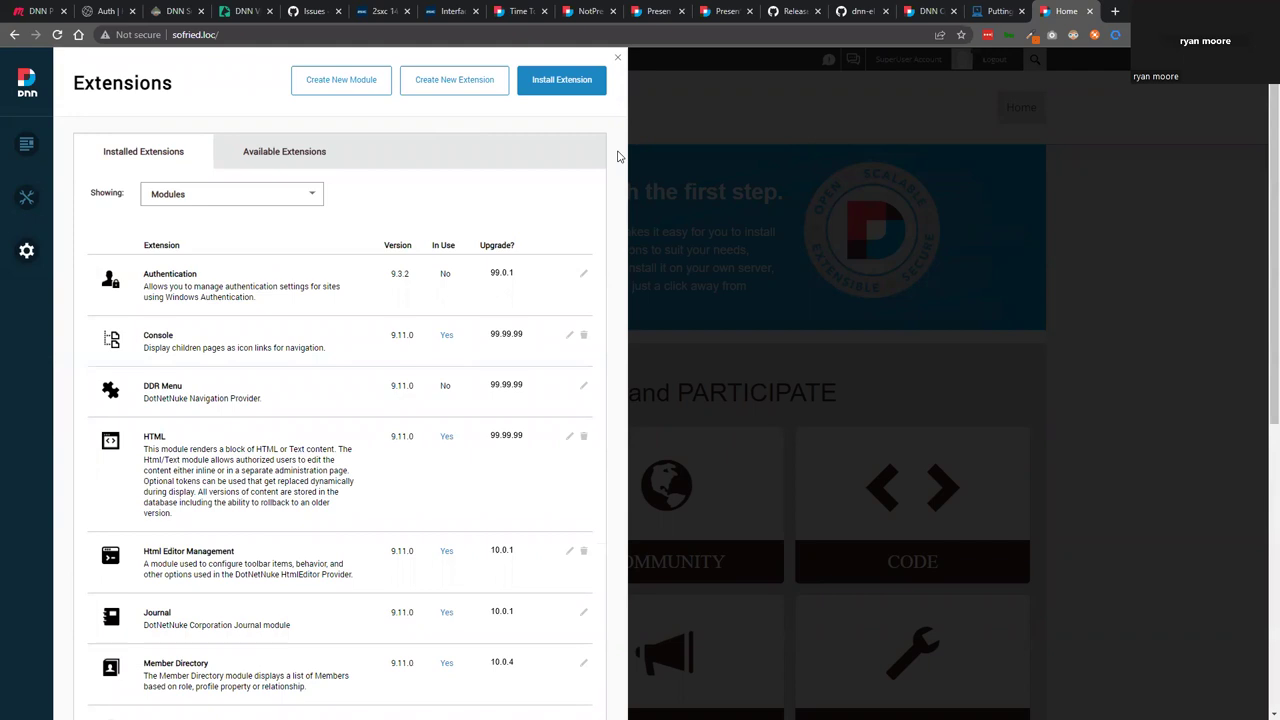
pyautogui.scroll(-5, 618, 156)
pyautogui.scroll(5, 618, 156)
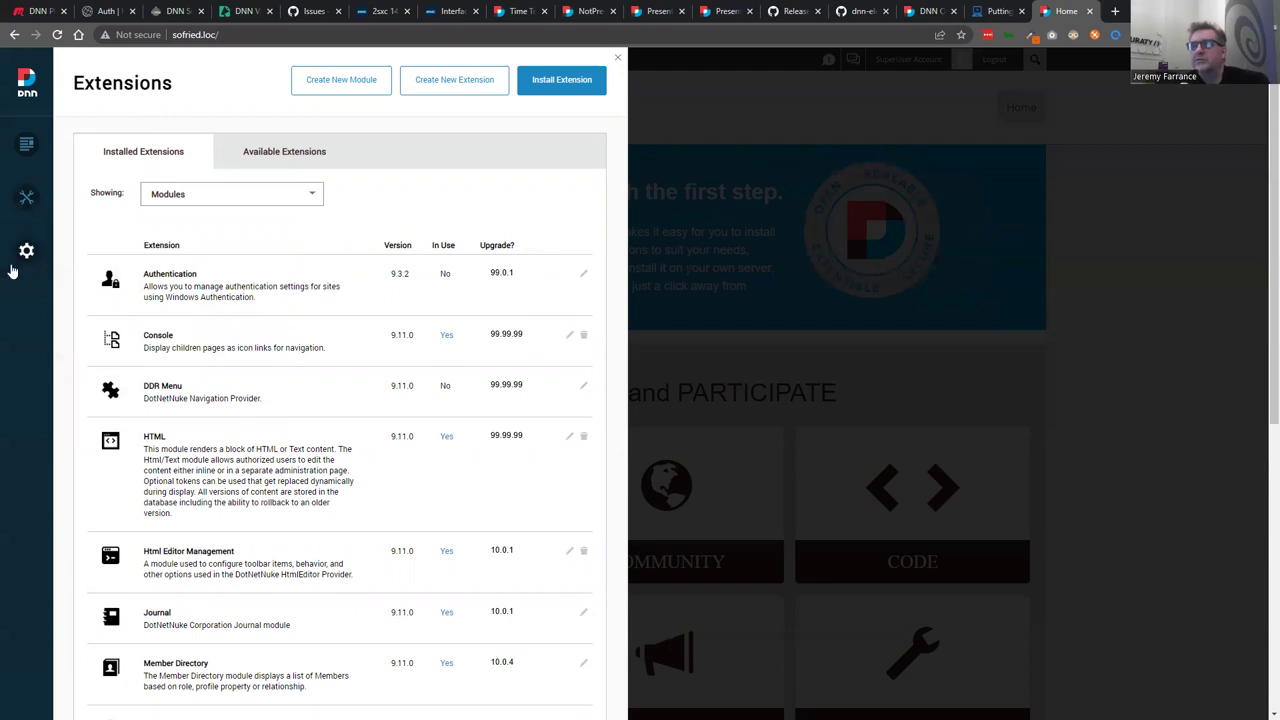
# Review the server's application, web, database and web server system information
pyautogui.moveTo(28, 258)
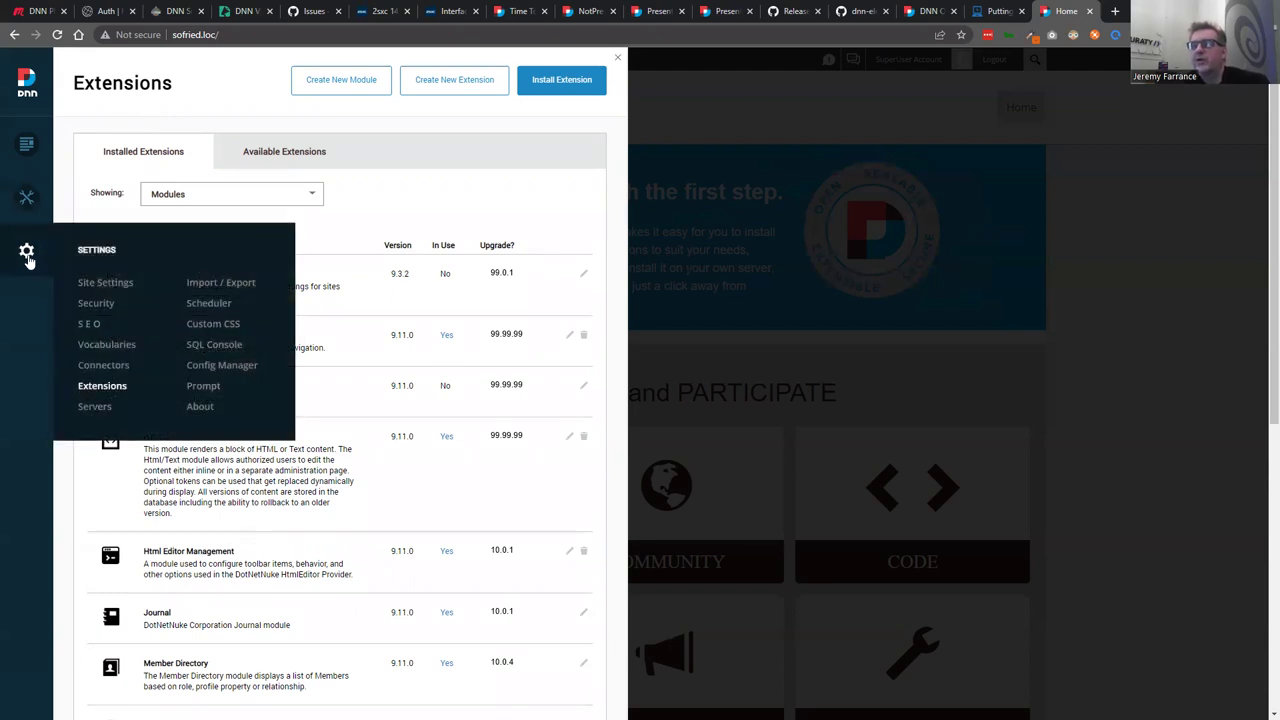
pyautogui.click(95, 407)
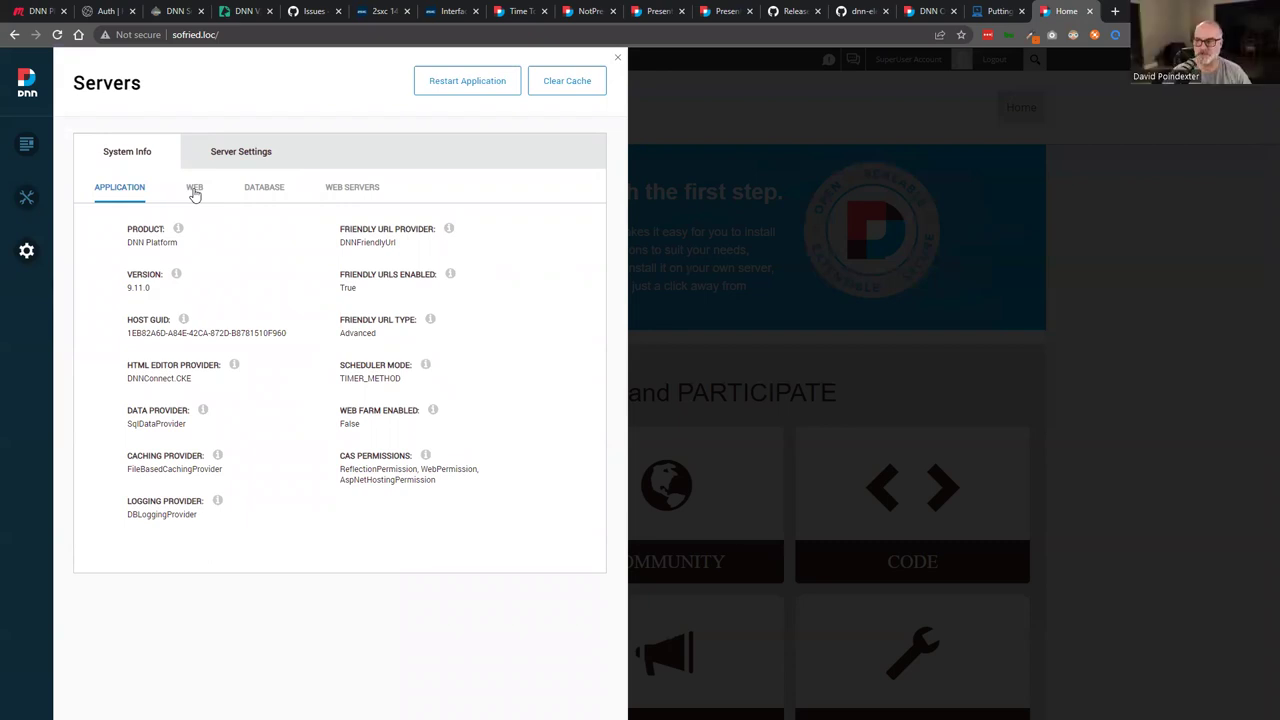
pyautogui.click(195, 192)
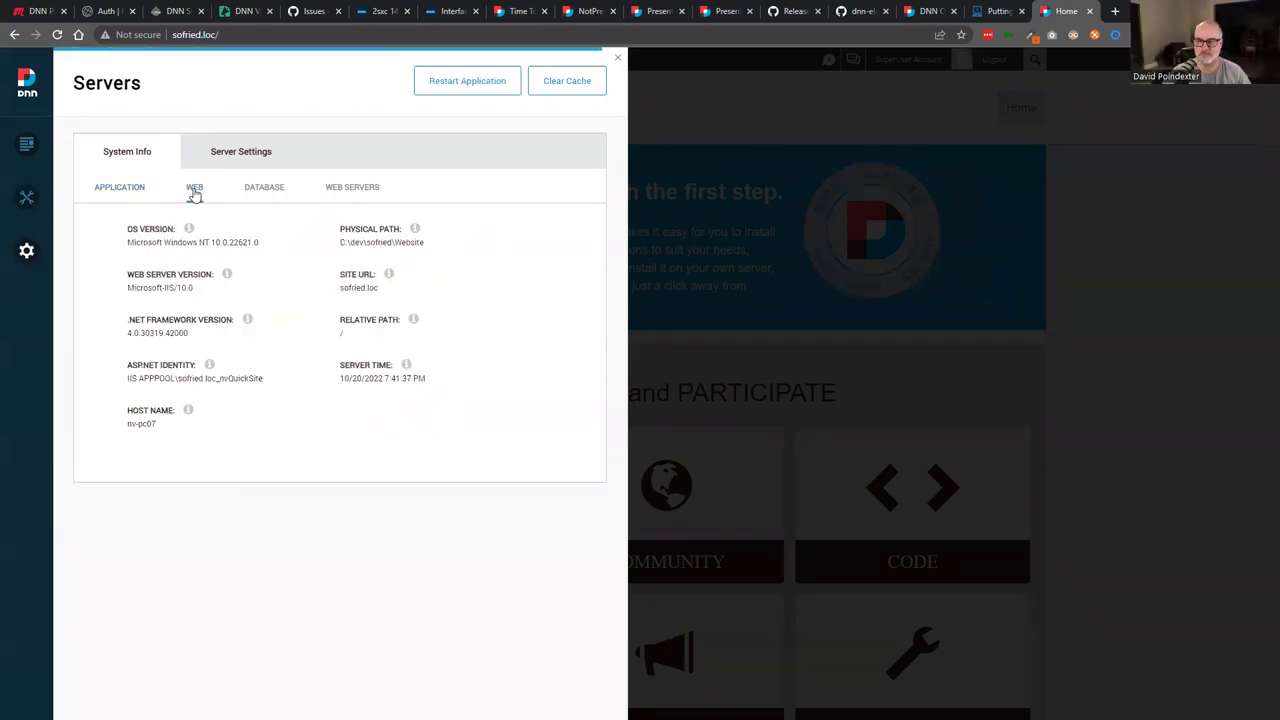
pyautogui.click(262, 188)
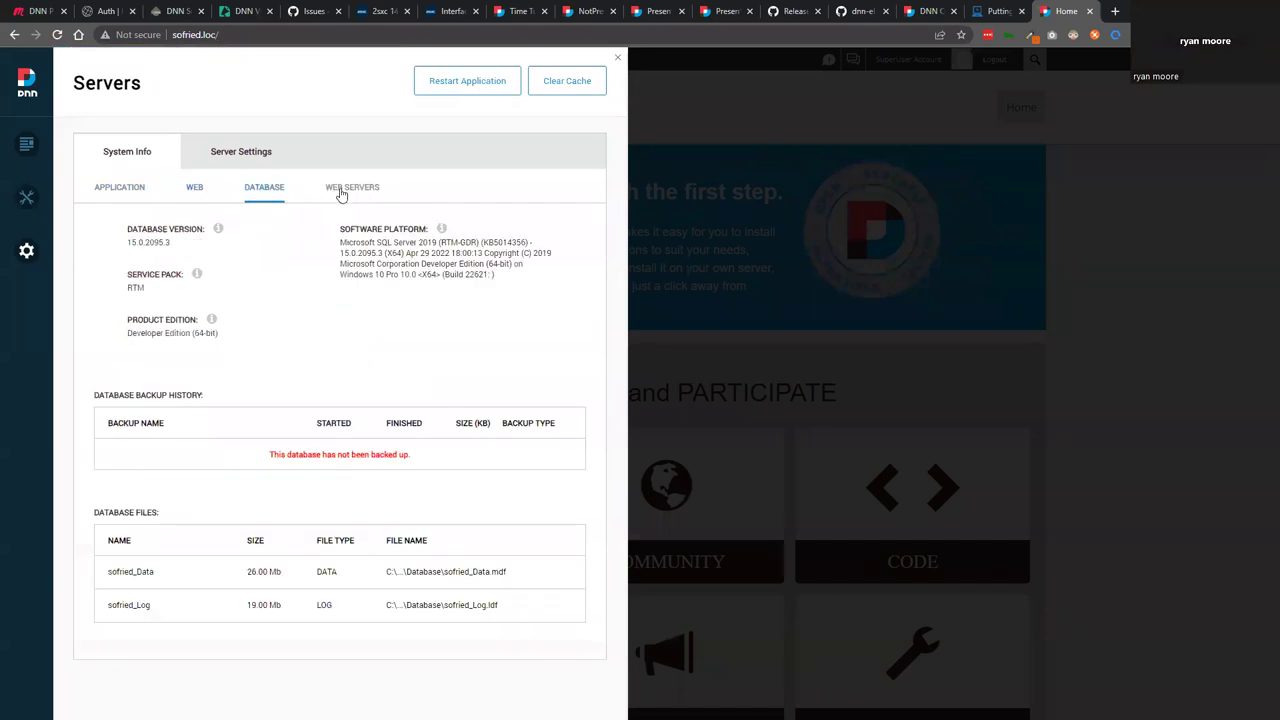
pyautogui.click(340, 194)
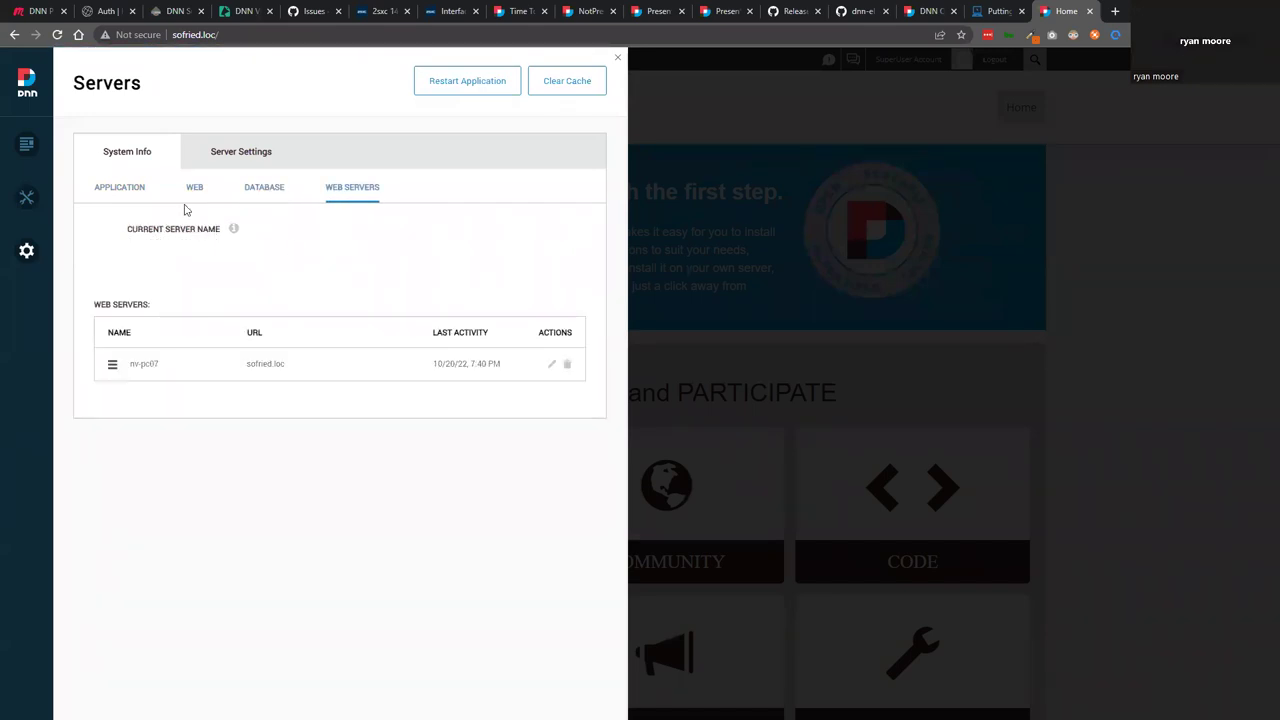
pyautogui.click(122, 192)
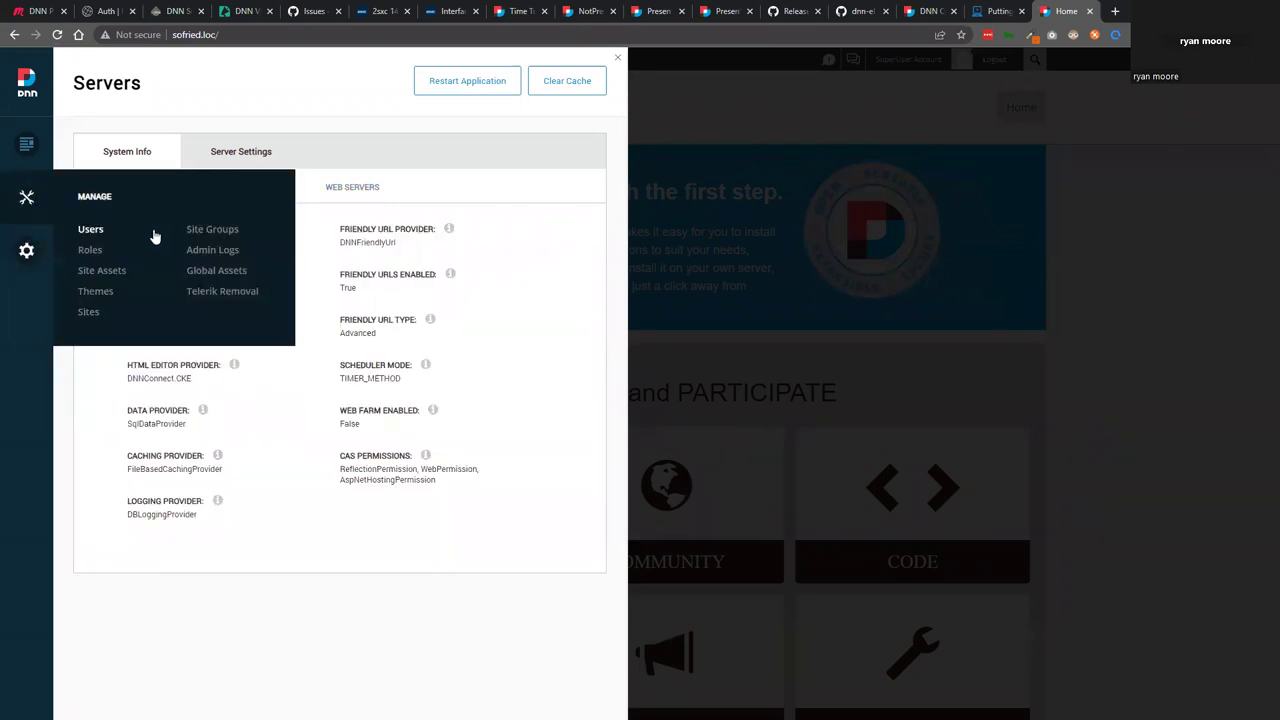
# Open the Images folder in Site Assets and show the available actions for background_header.gif
pyautogui.click(104, 271)
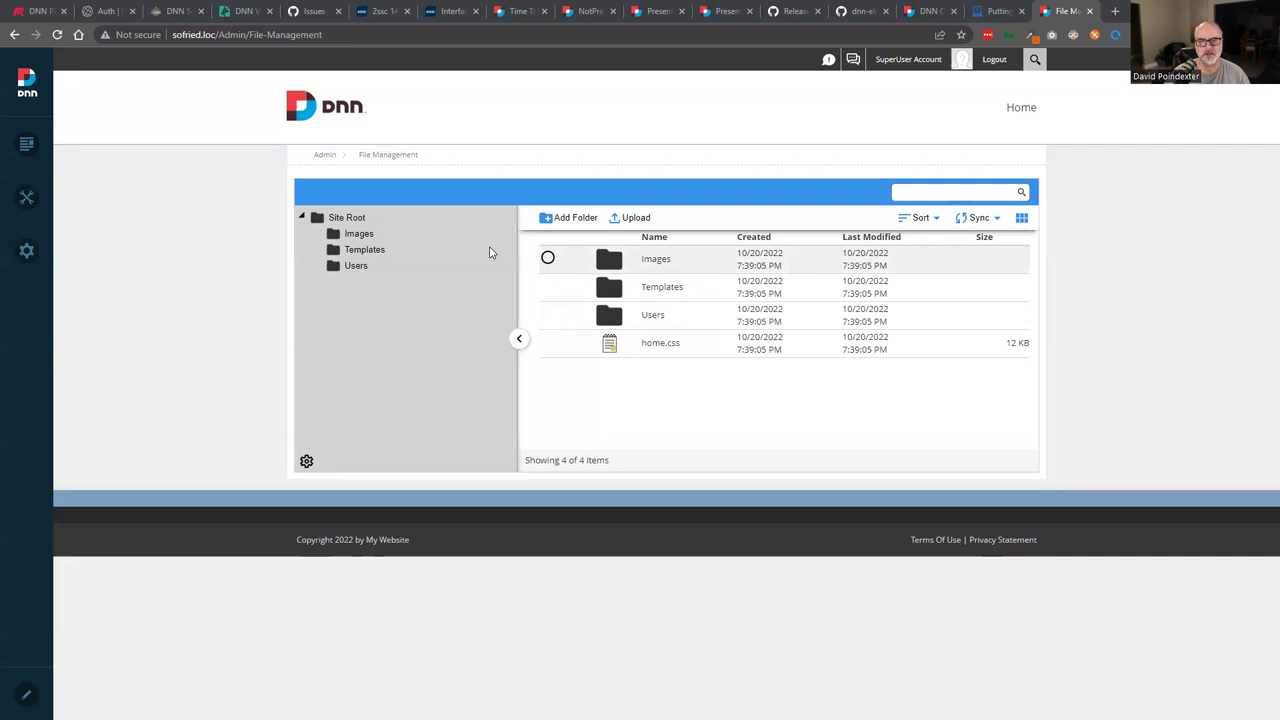
pyautogui.click(351, 239)
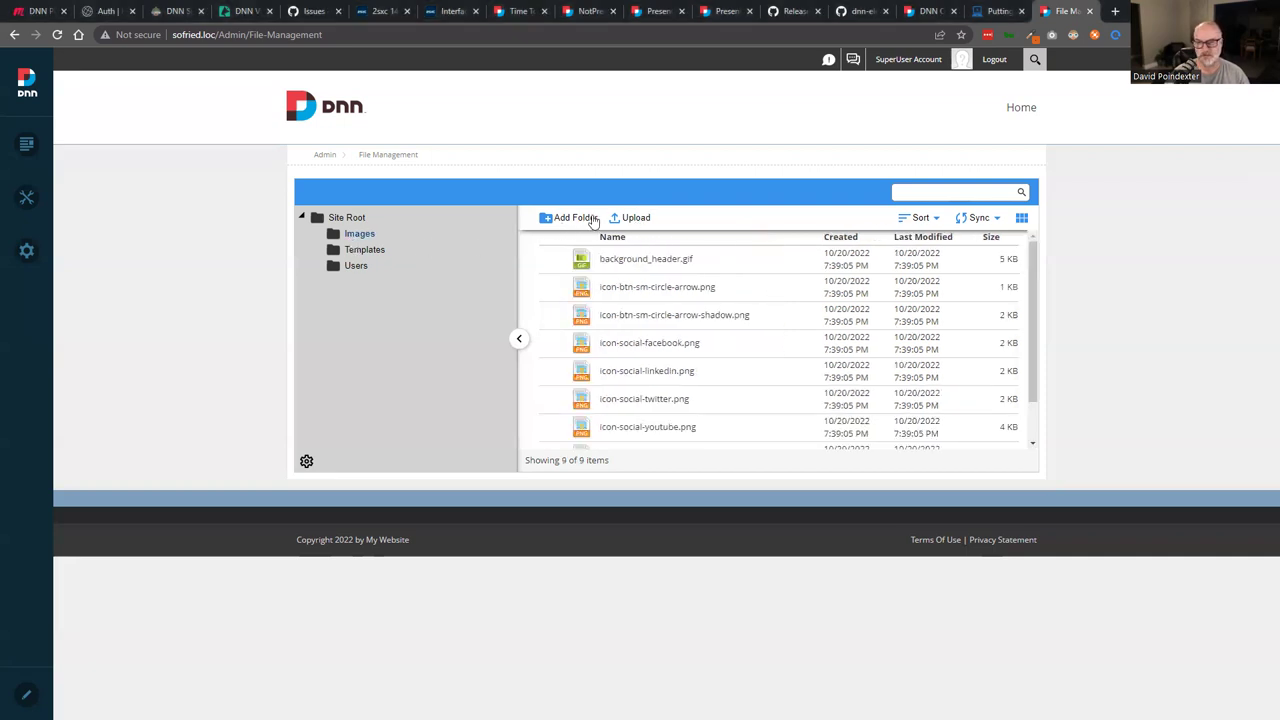
pyautogui.click(630, 256)
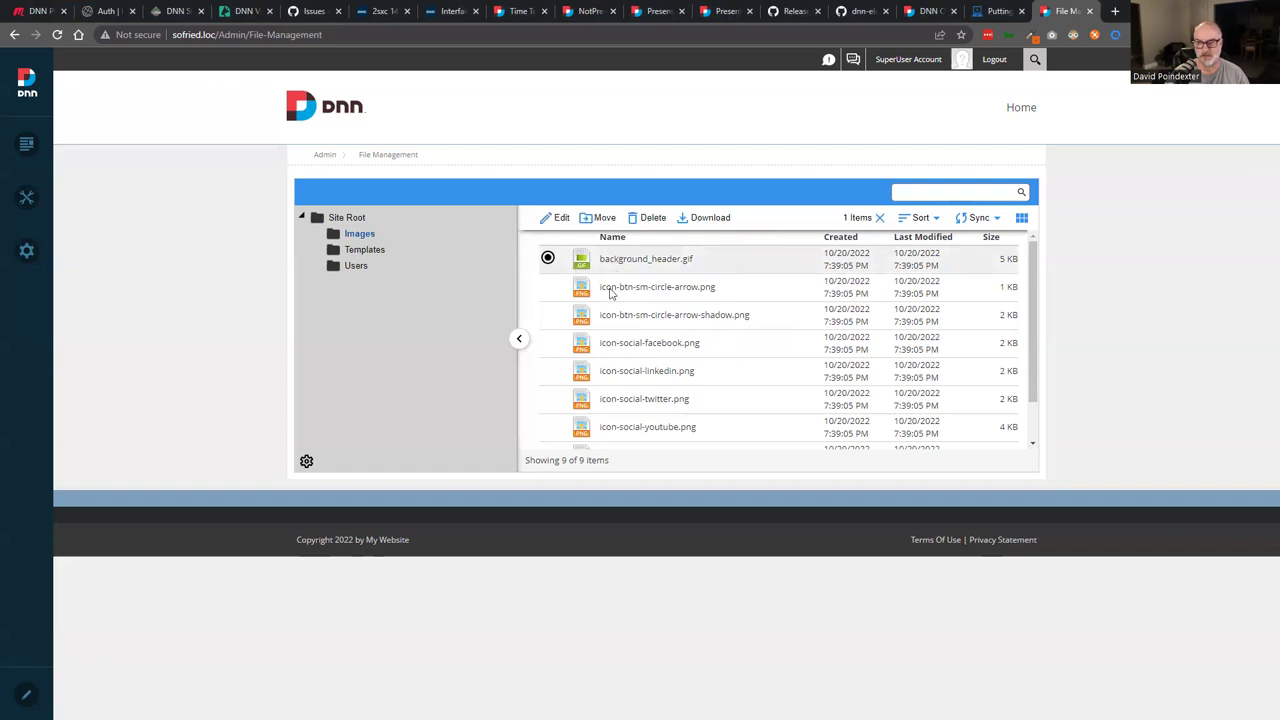
pyautogui.rightClick(646, 263)
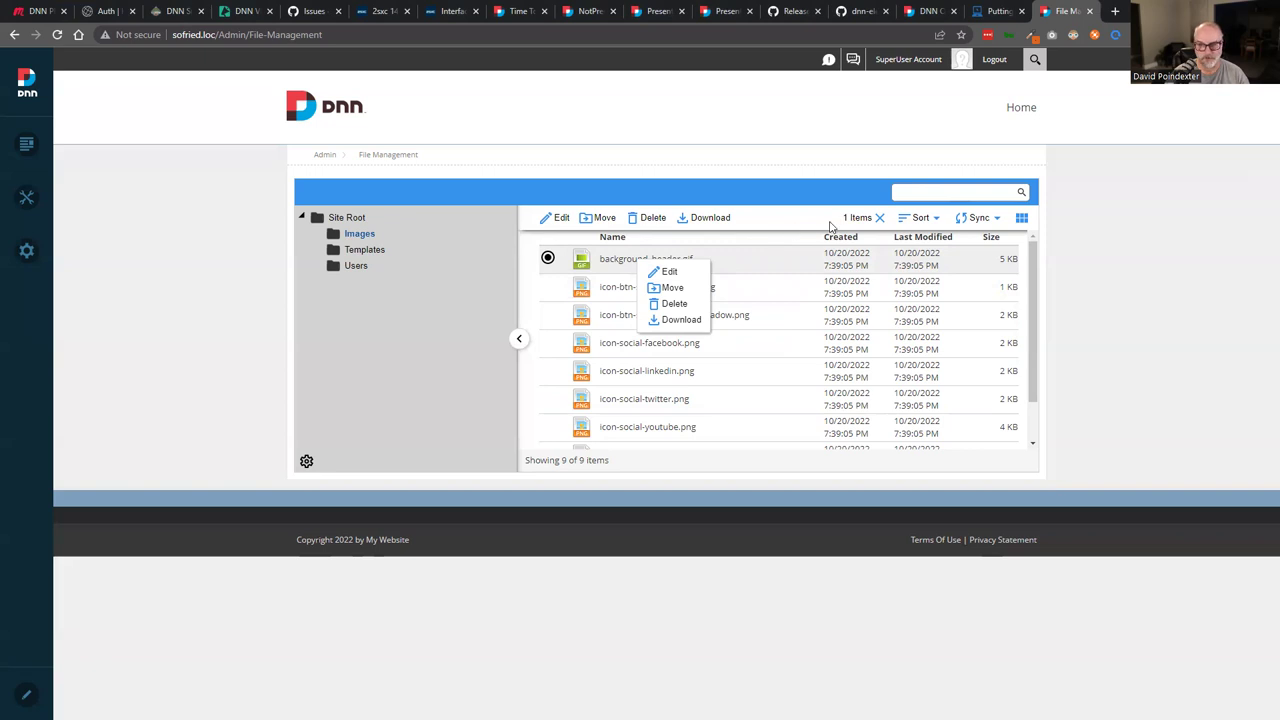
# Try adding icon-btn-sm-circle-arrow.png, icon-social-twitter.png and icon-social-facebook.png to the background_header.gif selection, and clear the whole selection
pyautogui.click(785, 220)
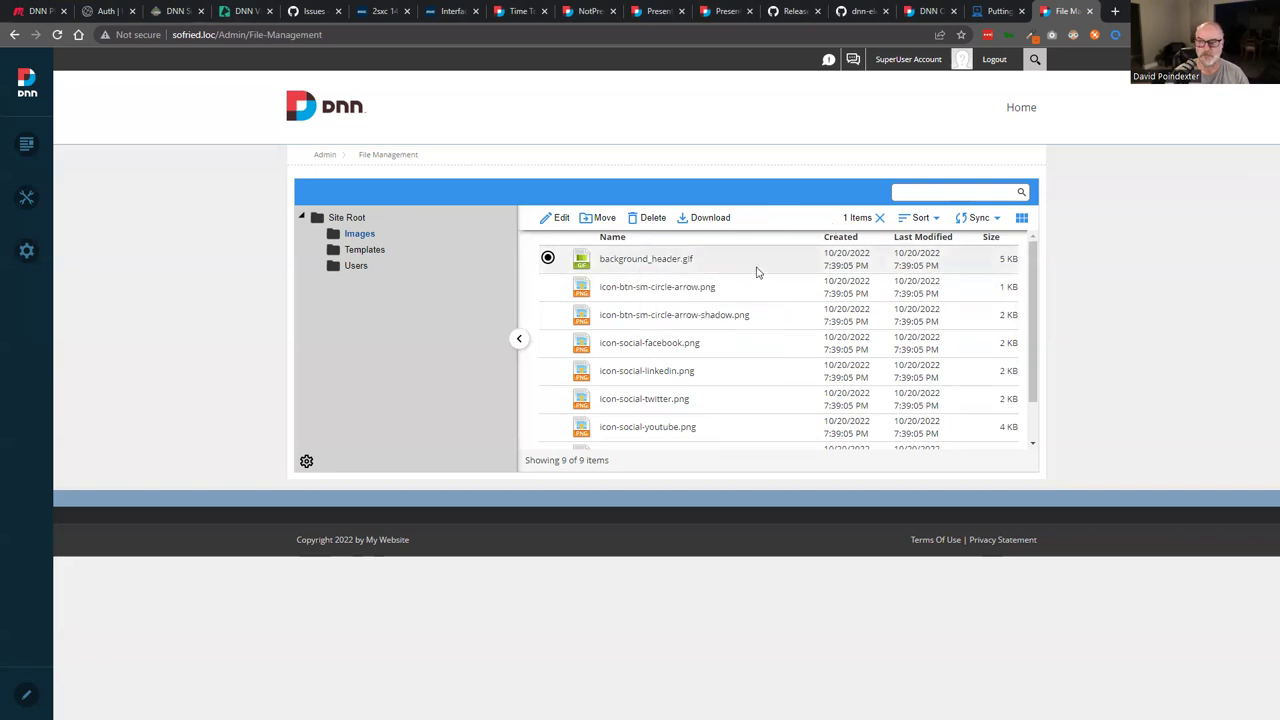
pyautogui.click(597, 289)
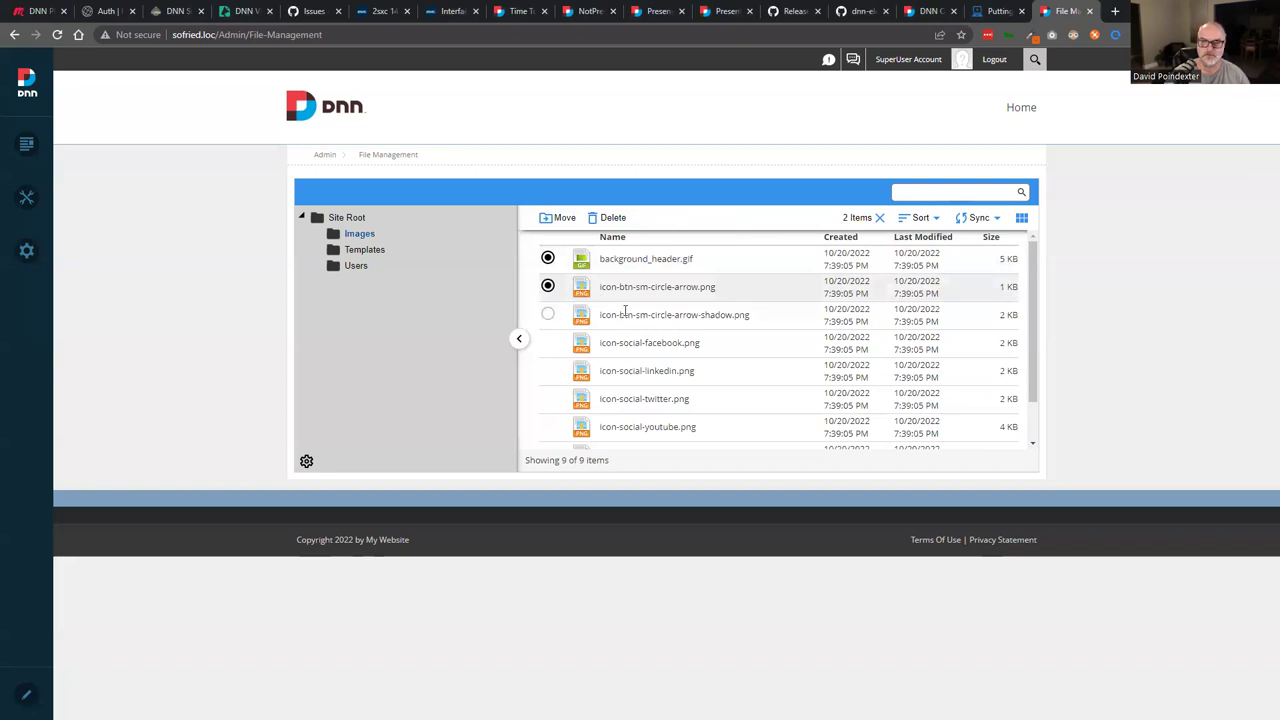
pyautogui.click(666, 398)
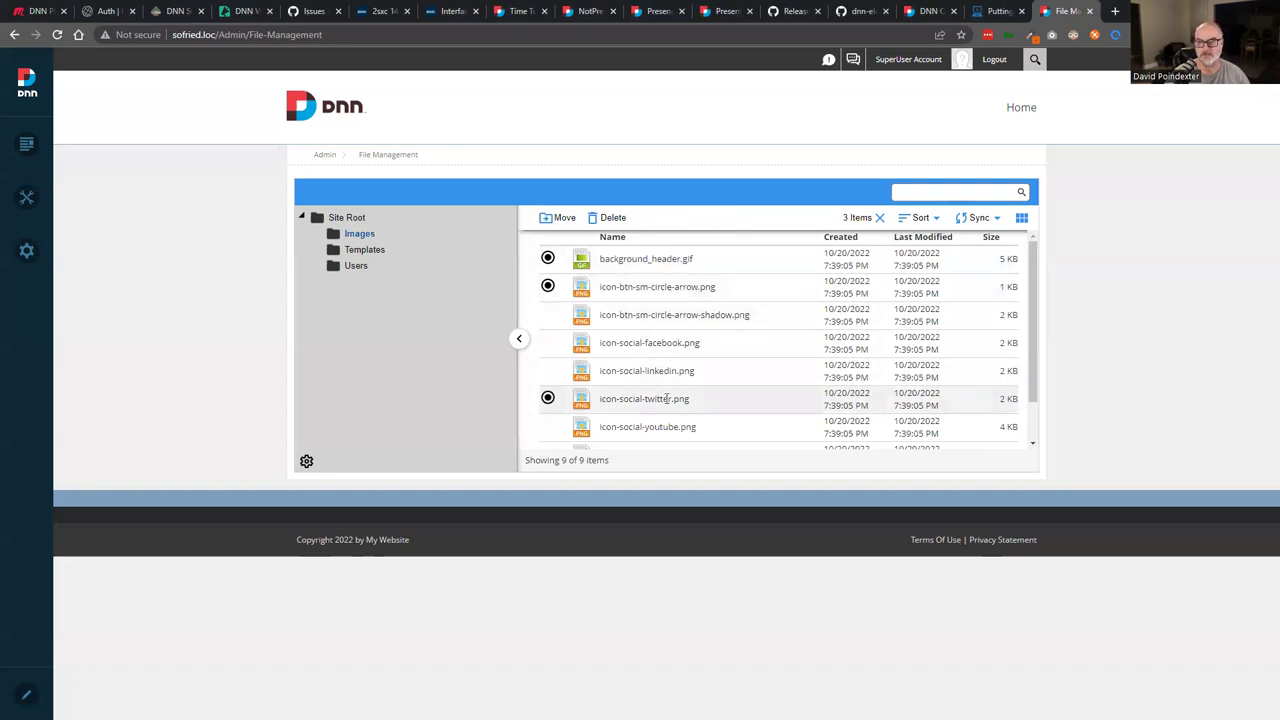
pyautogui.click(660, 343)
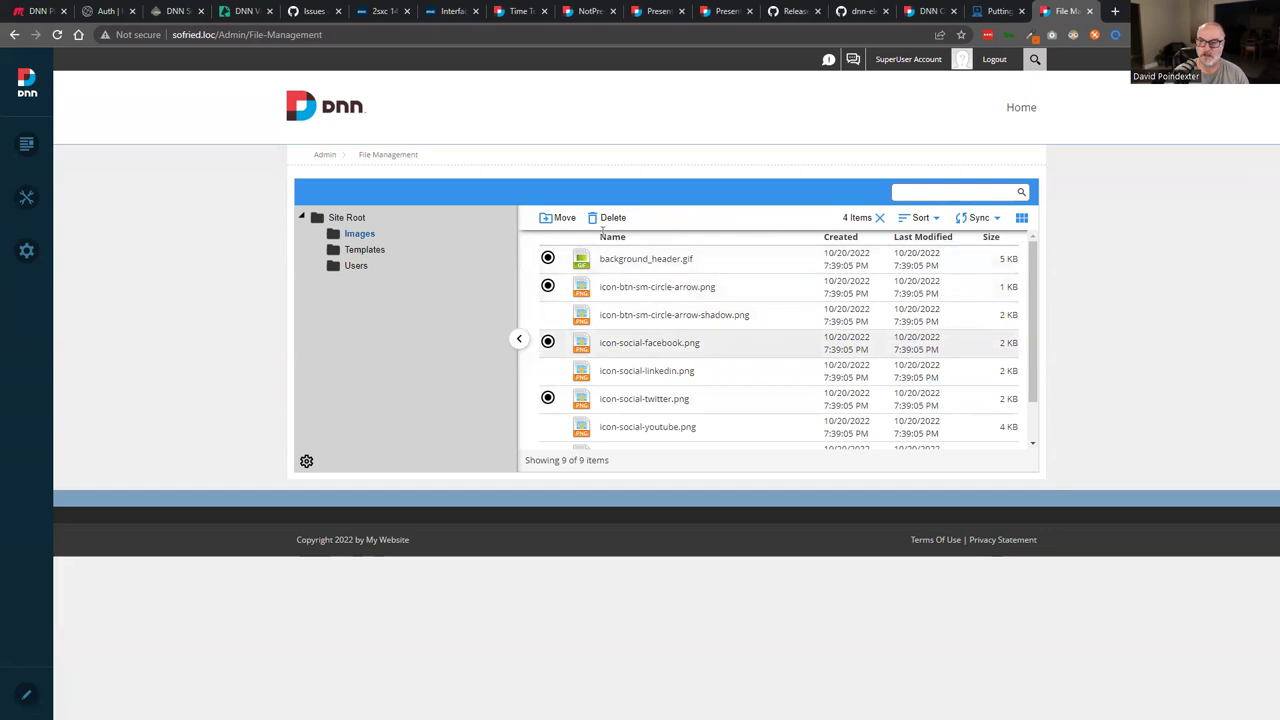
pyautogui.click(878, 220)
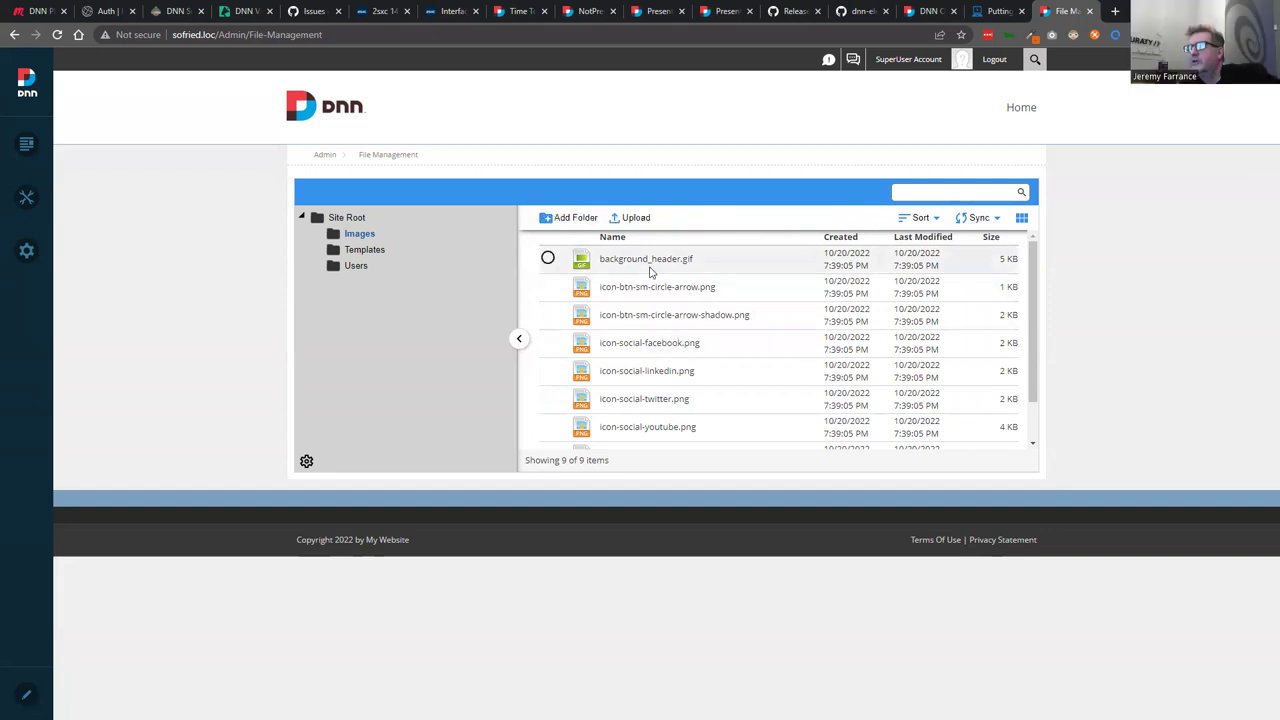
# Try selecting several Images files, including both circle-arrow icons, icon-social-linkedin.png and icon-social-youtube.png, with background_header.gif deselected again, and clear the selection
pyautogui.click(600, 262)
pyautogui.click(643, 386)
pyautogui.click(651, 320)
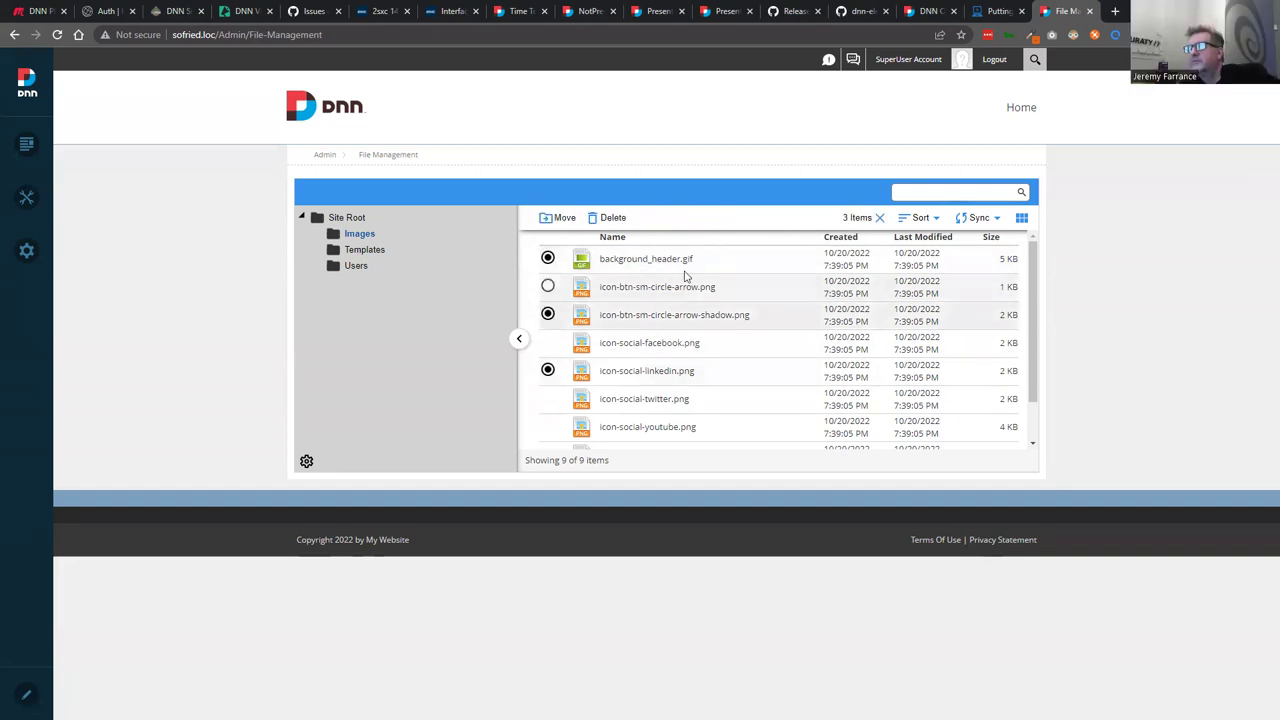
pyautogui.click(680, 286)
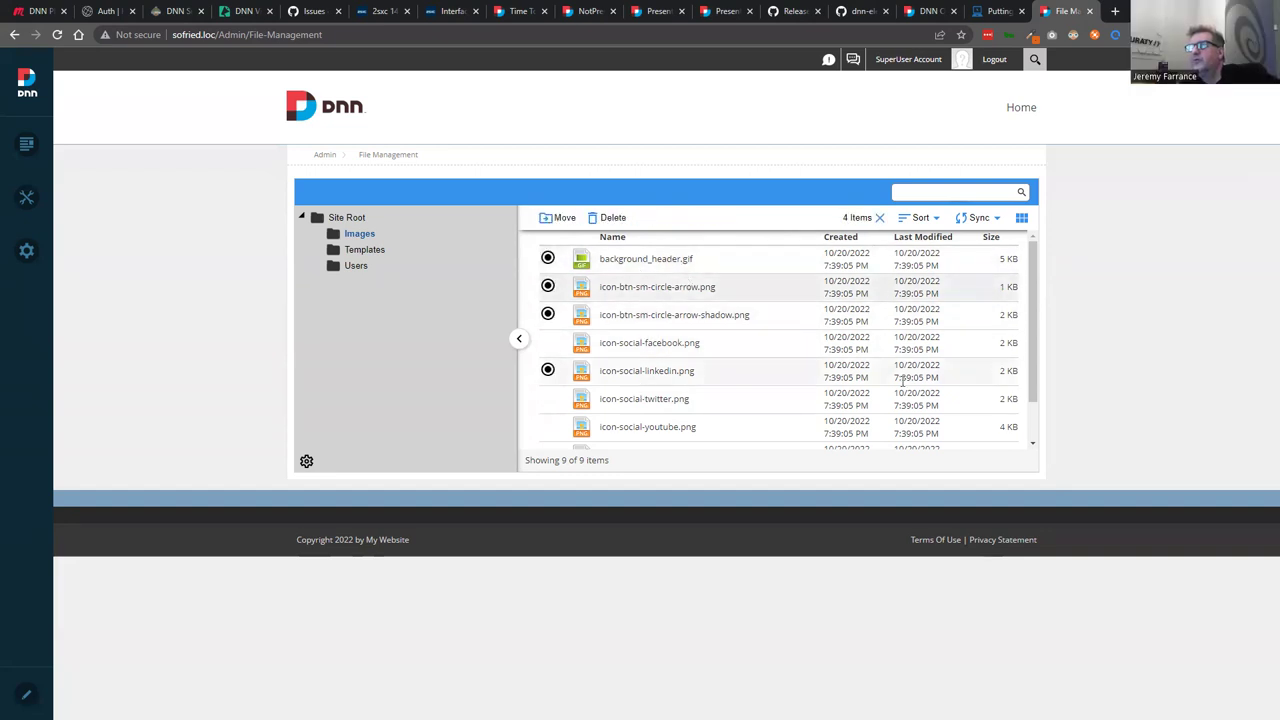
pyautogui.click(627, 426)
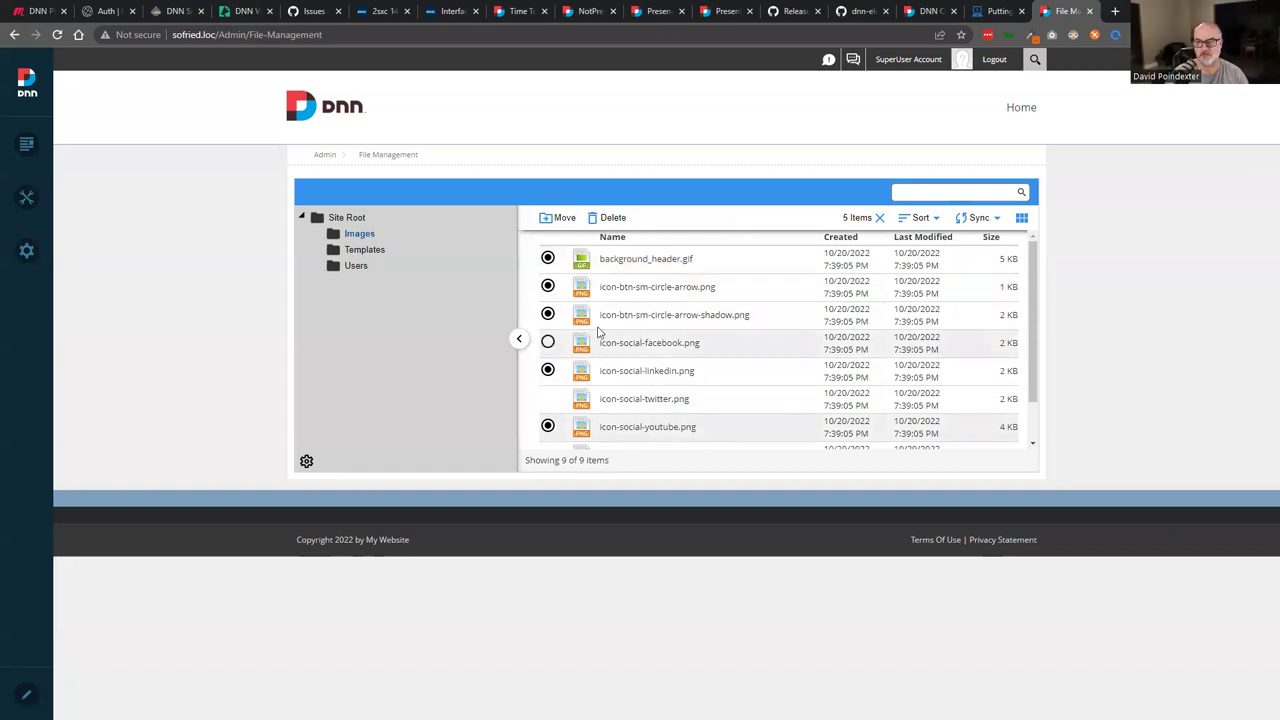
pyautogui.click(625, 262)
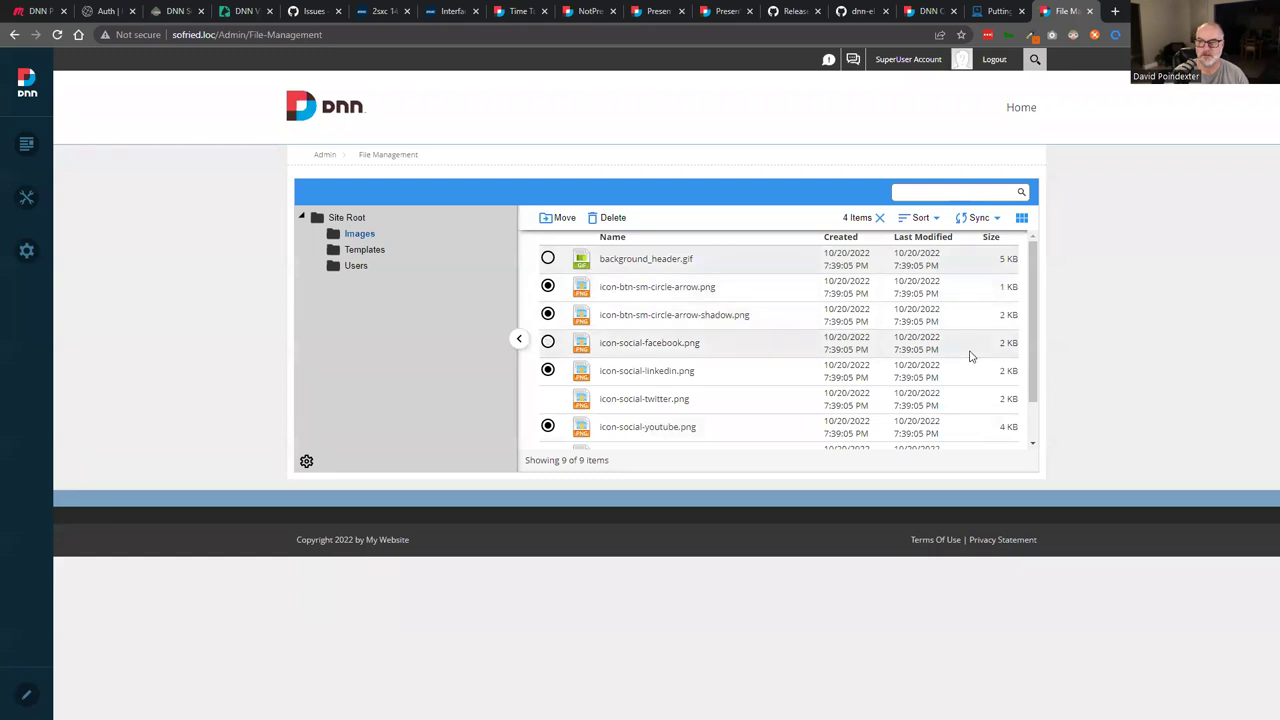
pyautogui.click(1022, 219)
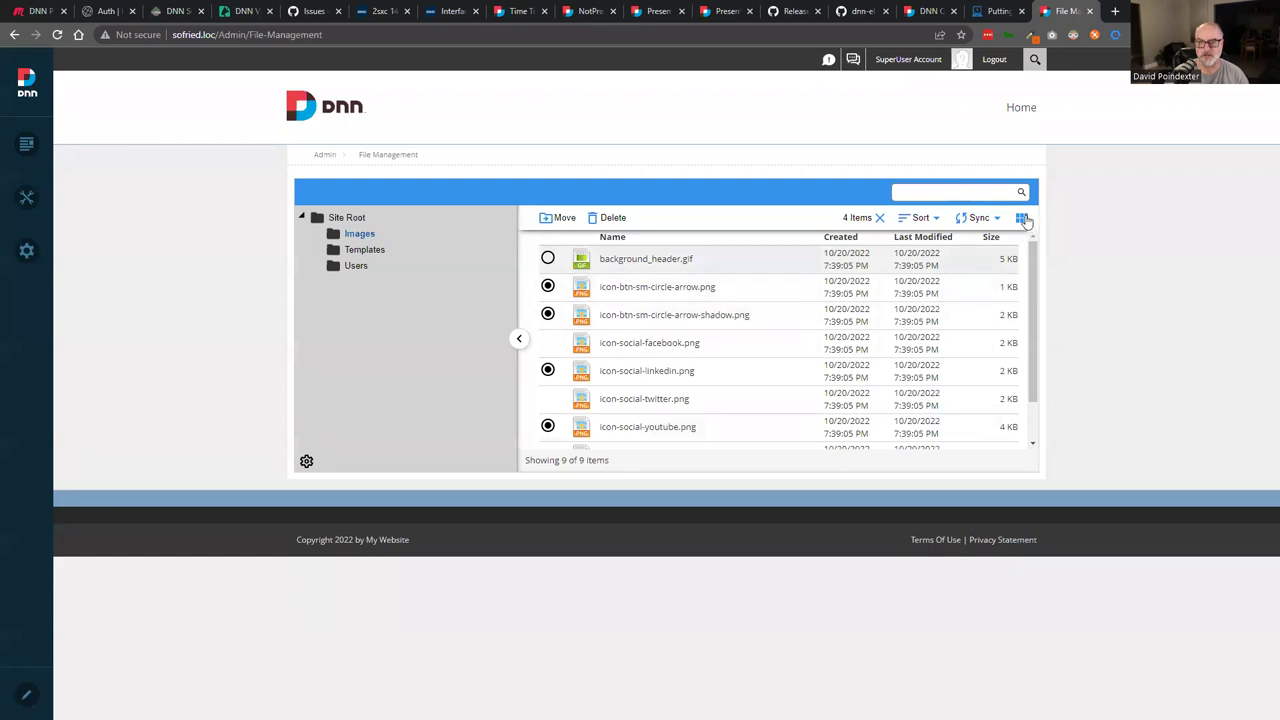
pyautogui.click(1022, 219)
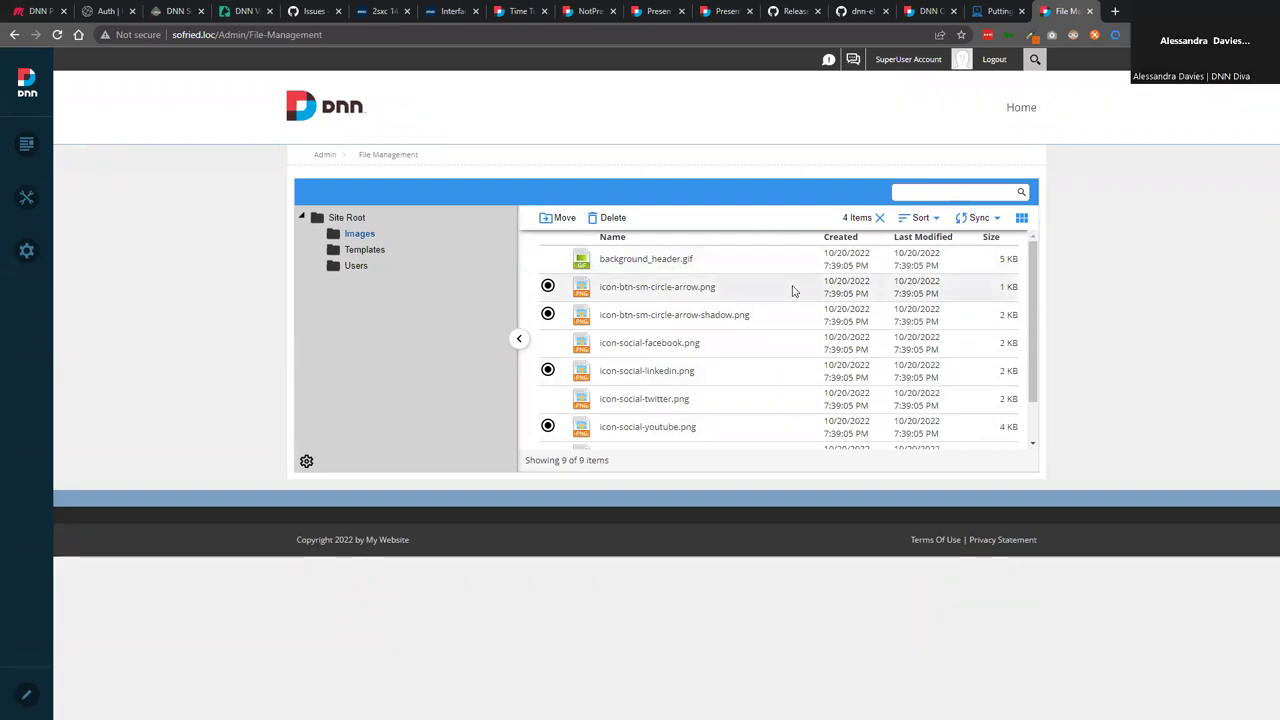
pyautogui.click(880, 218)
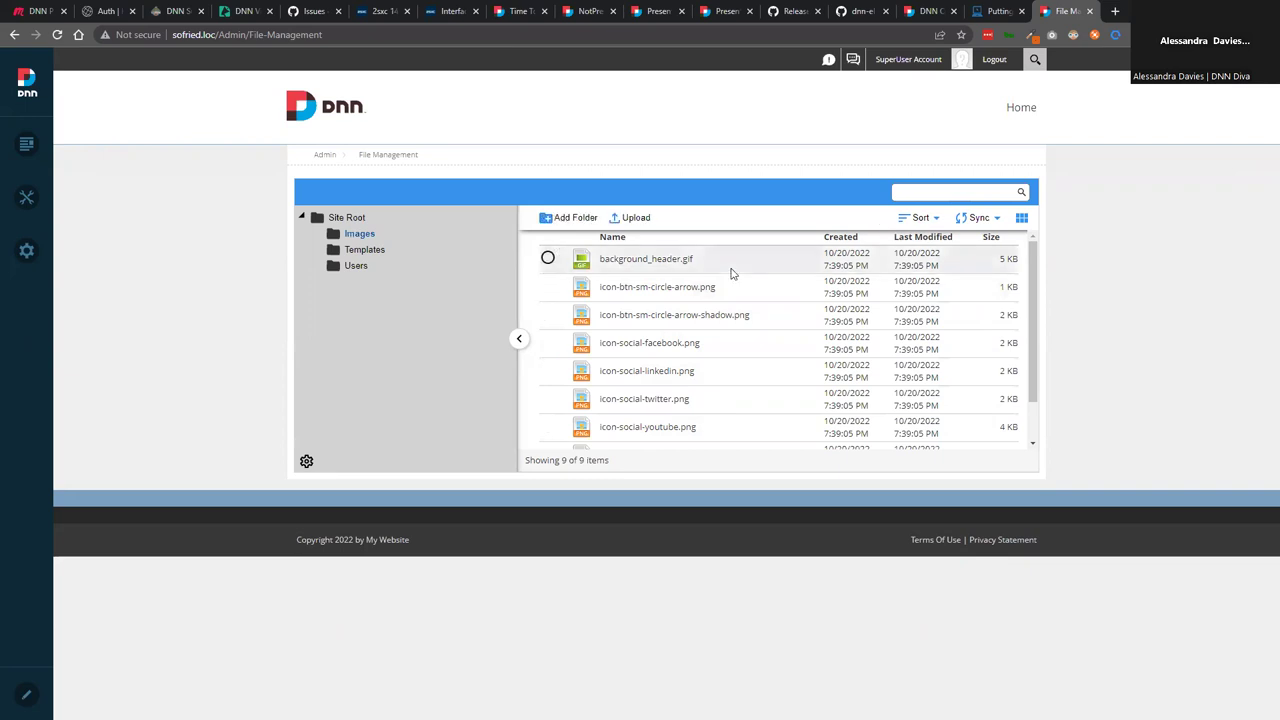
# Move background_header.gif, icon-social-facebook.png and icon-btn-sm-circle-arrow.png from the Images folder to Site Root
pyautogui.click(645, 258)
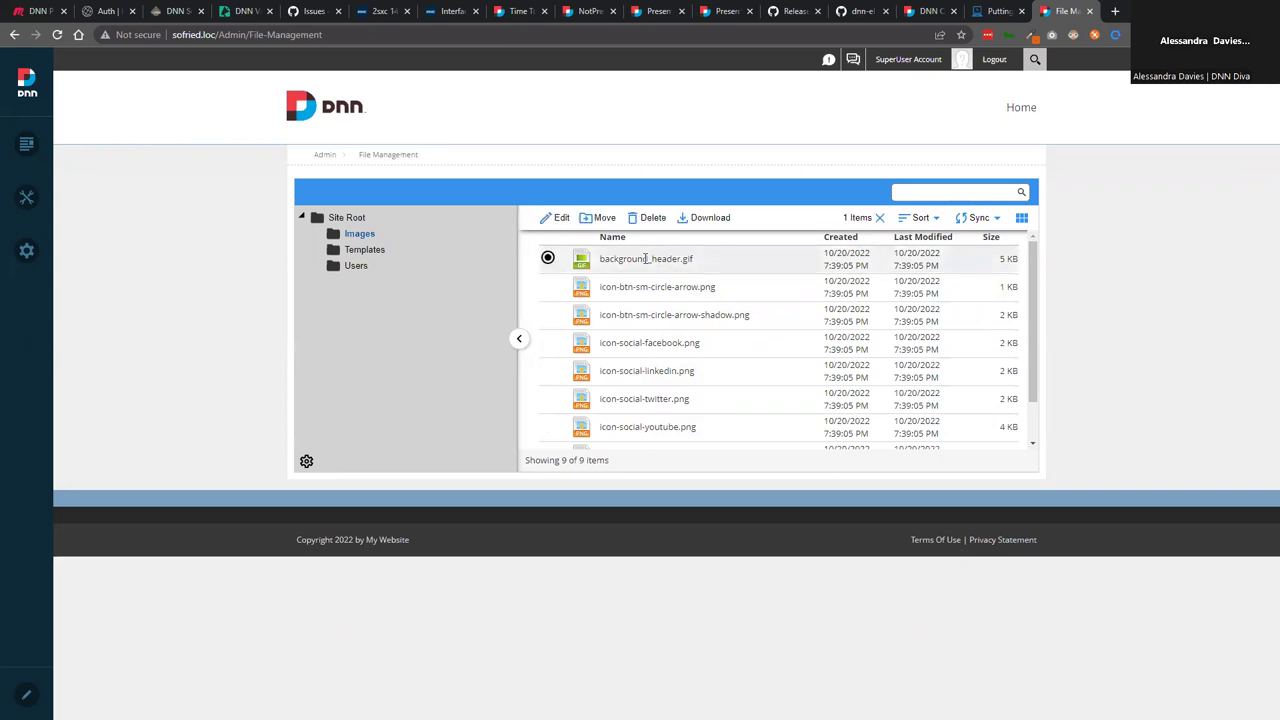
pyautogui.click(640, 342)
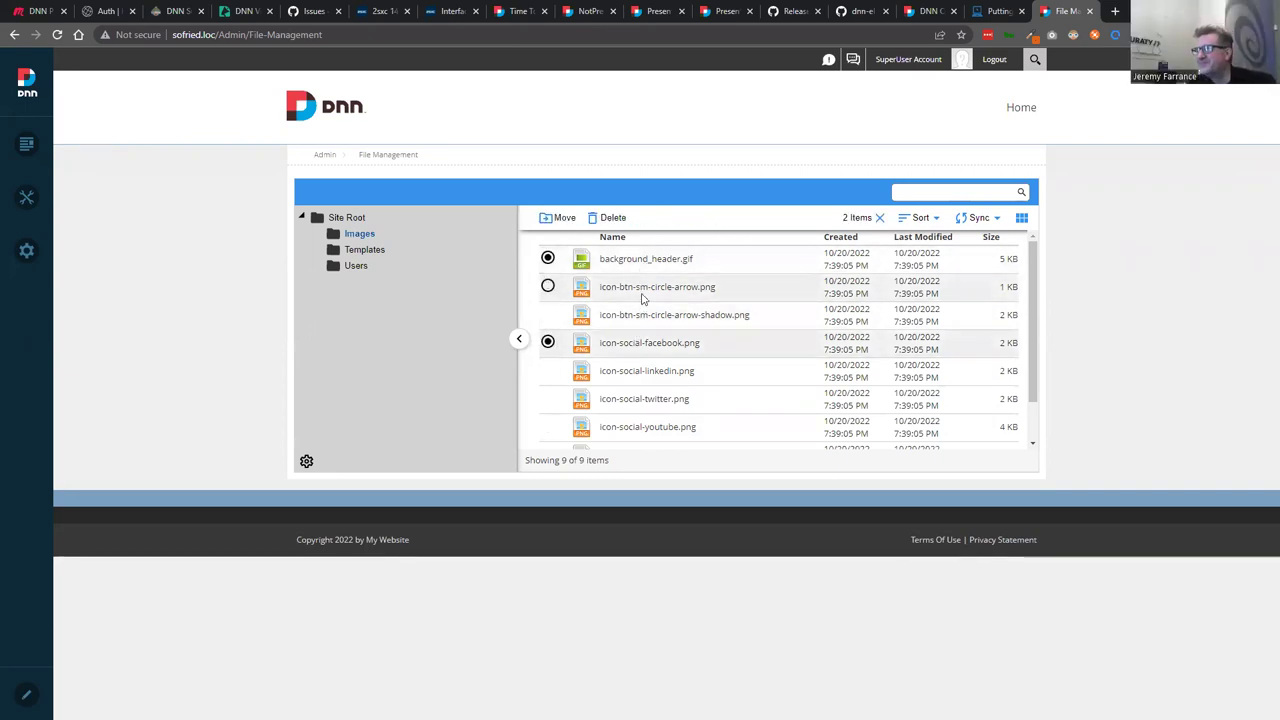
pyautogui.click(680, 286)
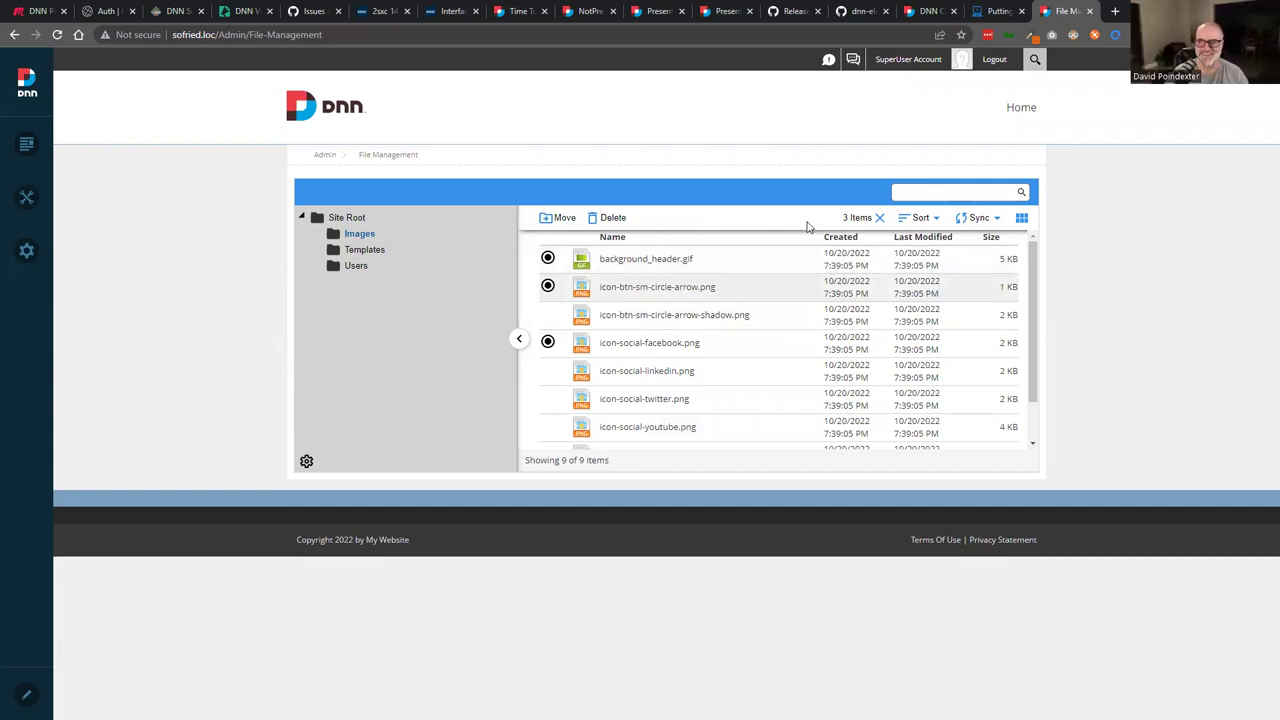
pyautogui.click(562, 218)
pyautogui.click(577, 369)
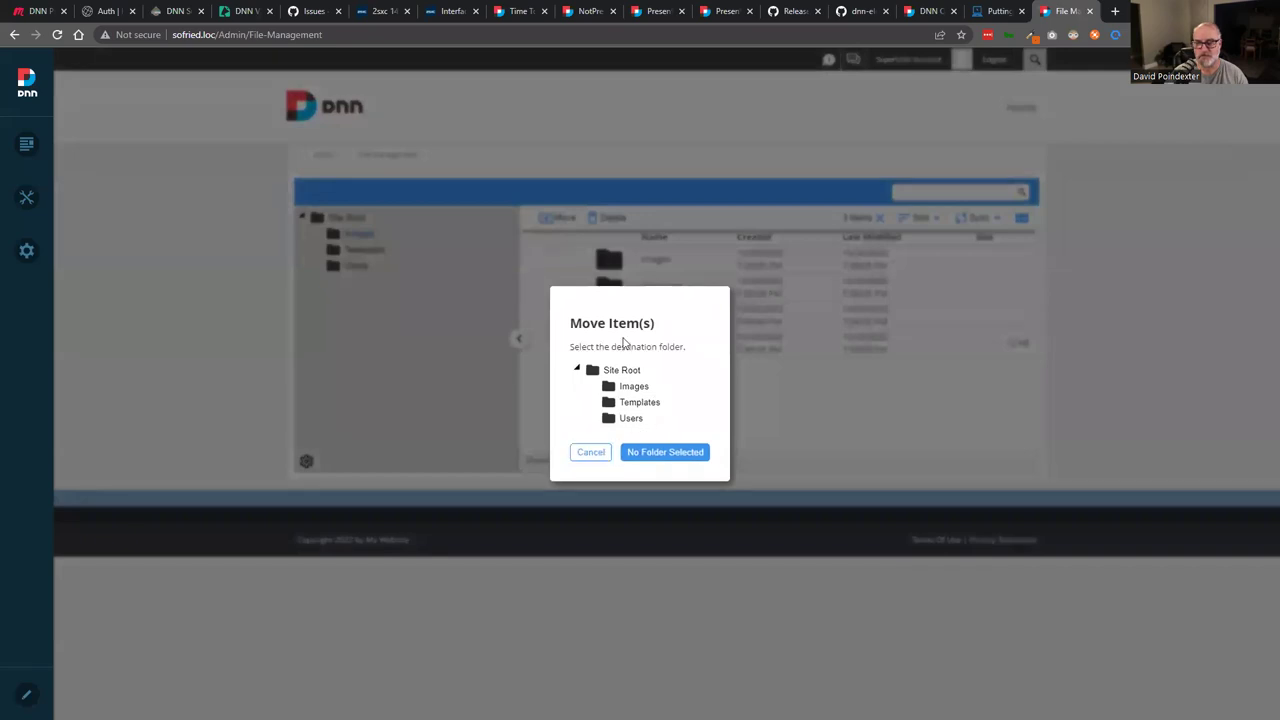
pyautogui.click(628, 370)
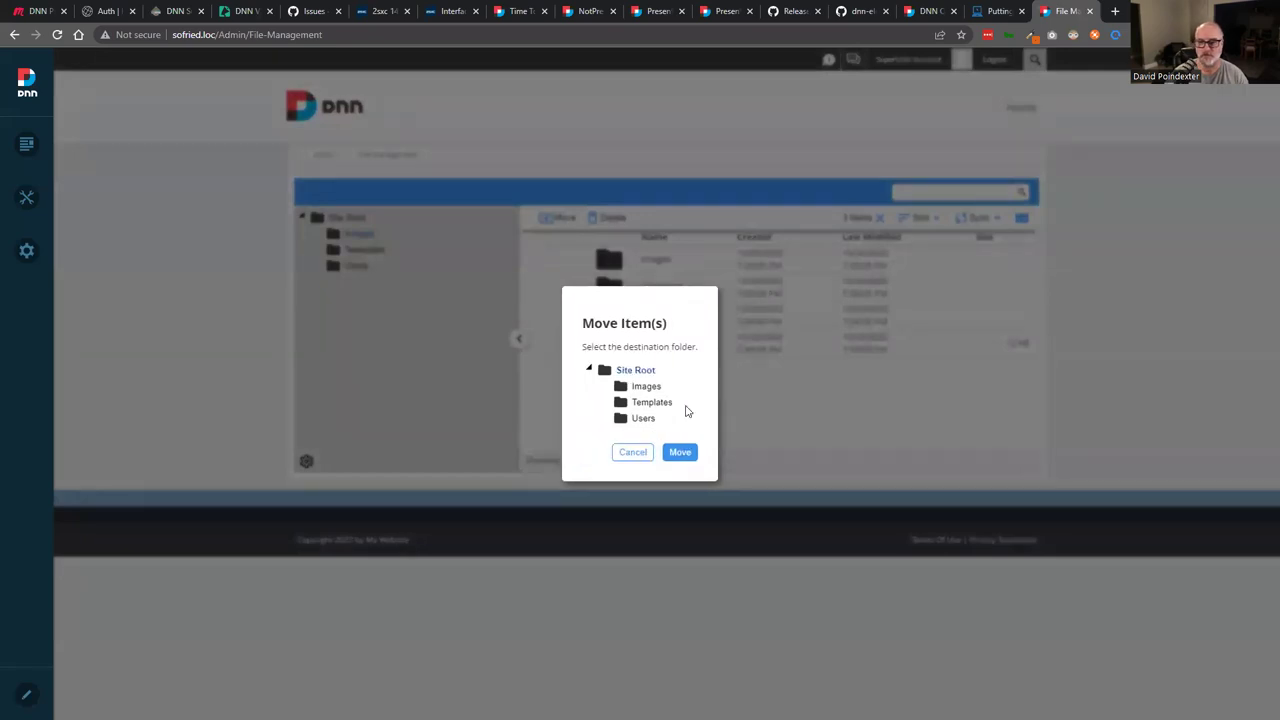
pyautogui.click(688, 456)
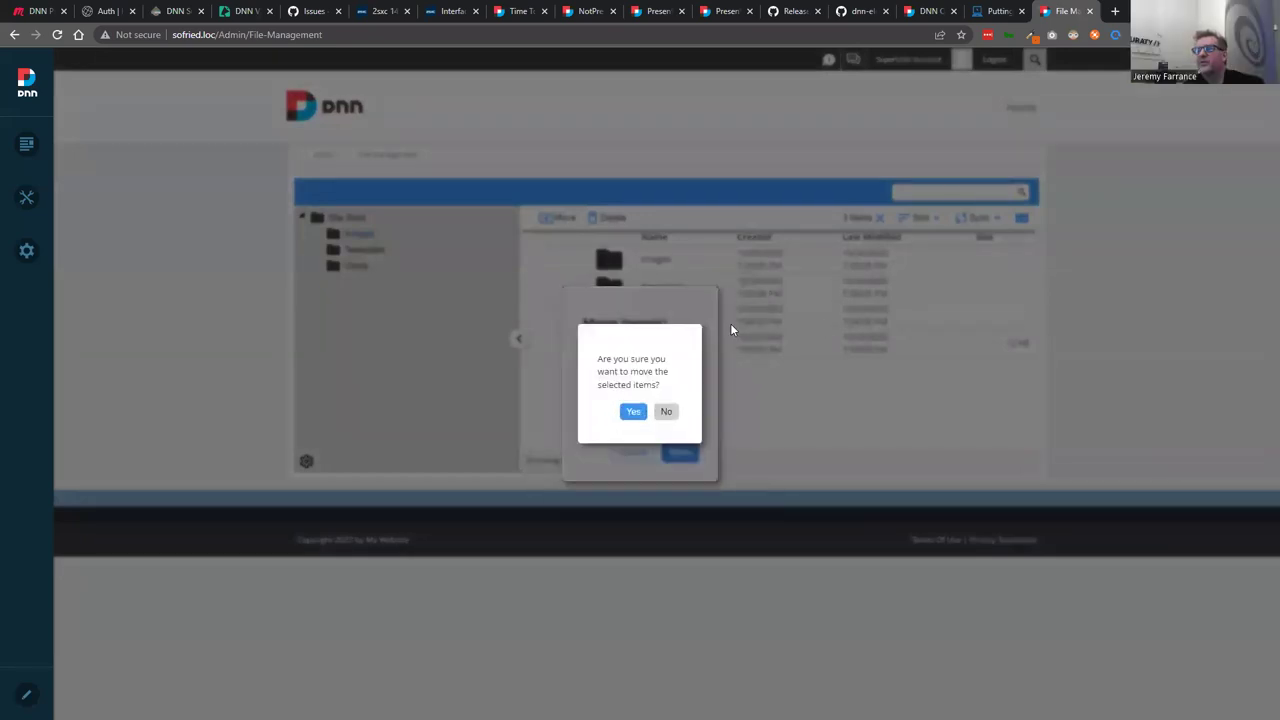
pyautogui.click(640, 410)
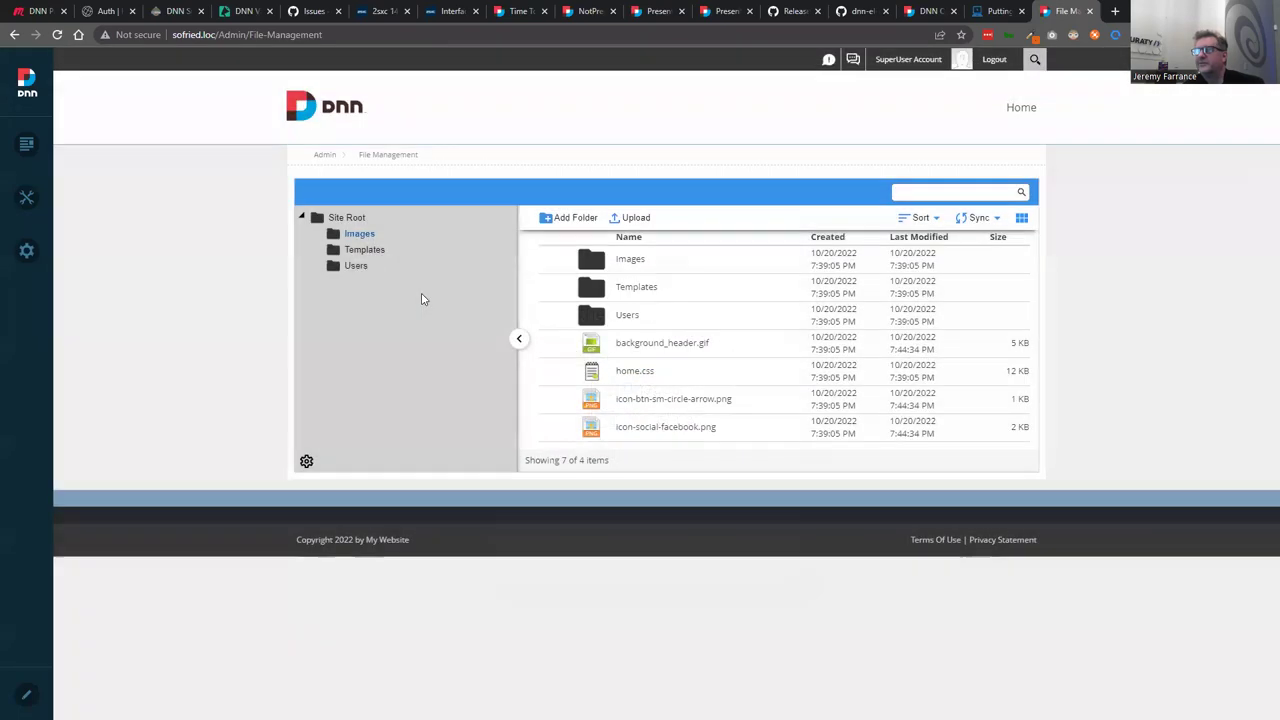
# Move background_header.gif, icon-btn-sm-circle-arrow.png and icon-social-facebook.png from Site Root back into the Images folder
pyautogui.click(349, 219)
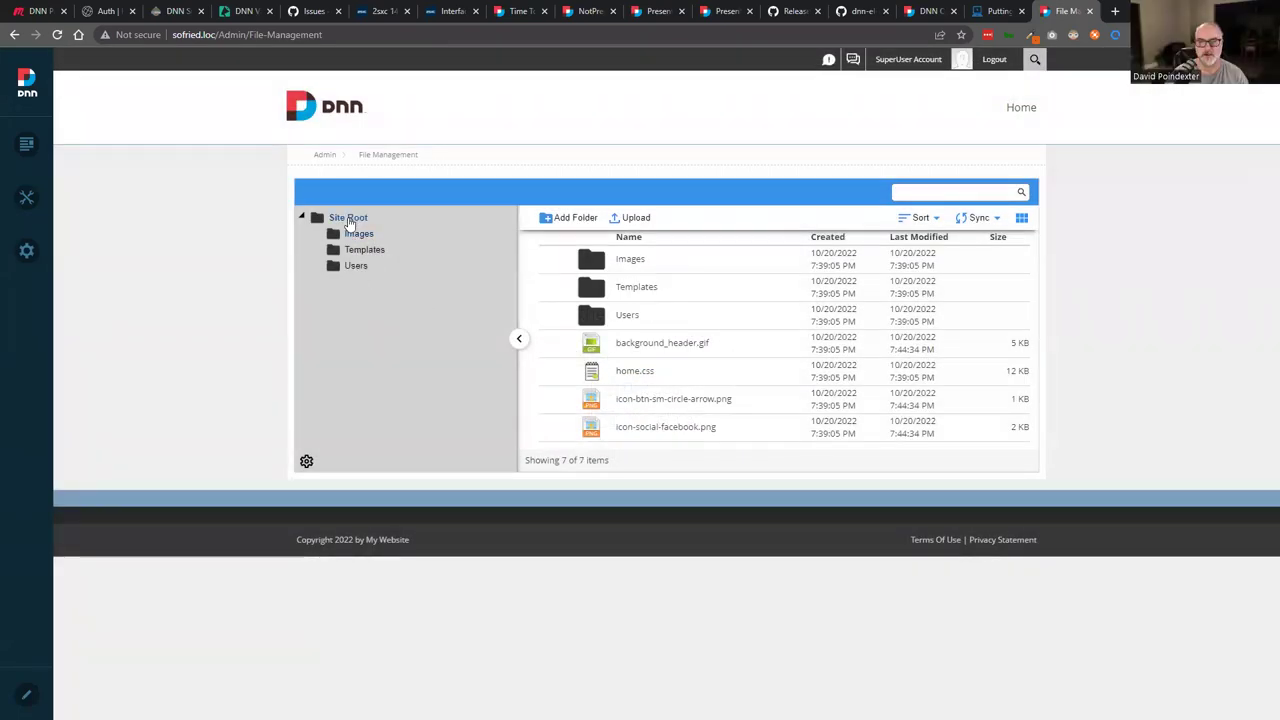
pyautogui.click(678, 346)
pyautogui.click(676, 400)
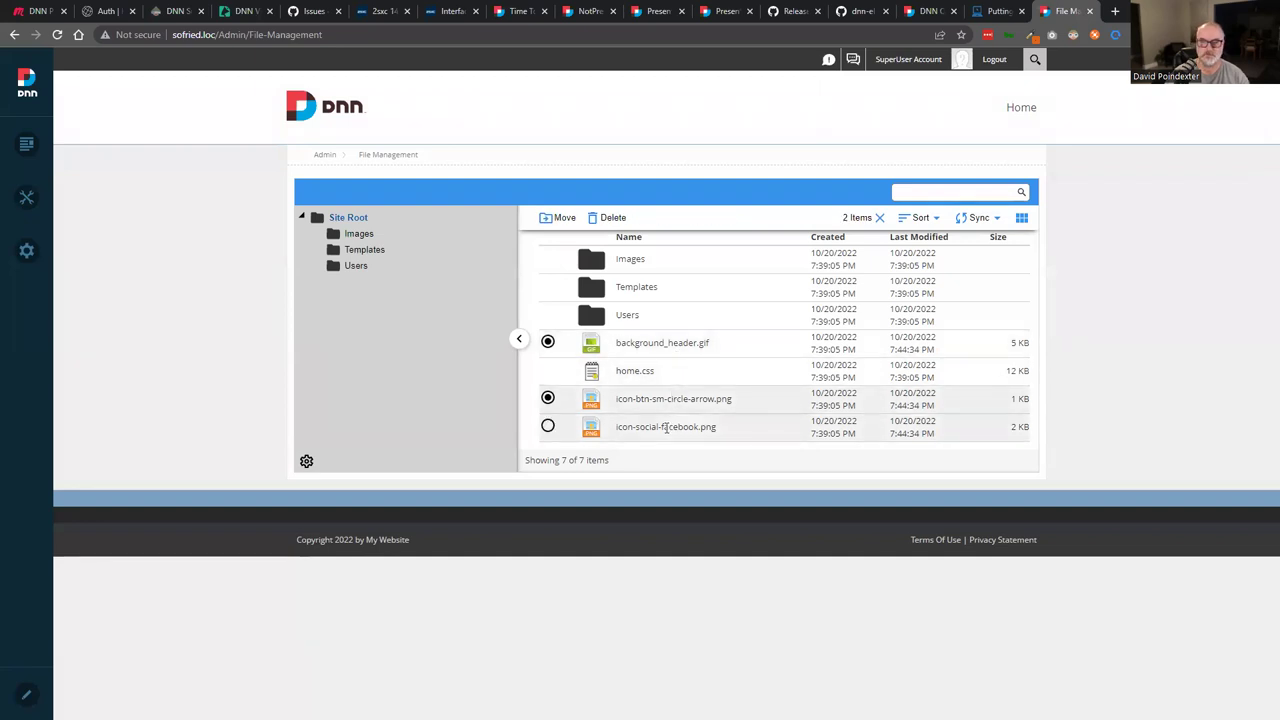
pyautogui.click(660, 427)
pyautogui.click(561, 217)
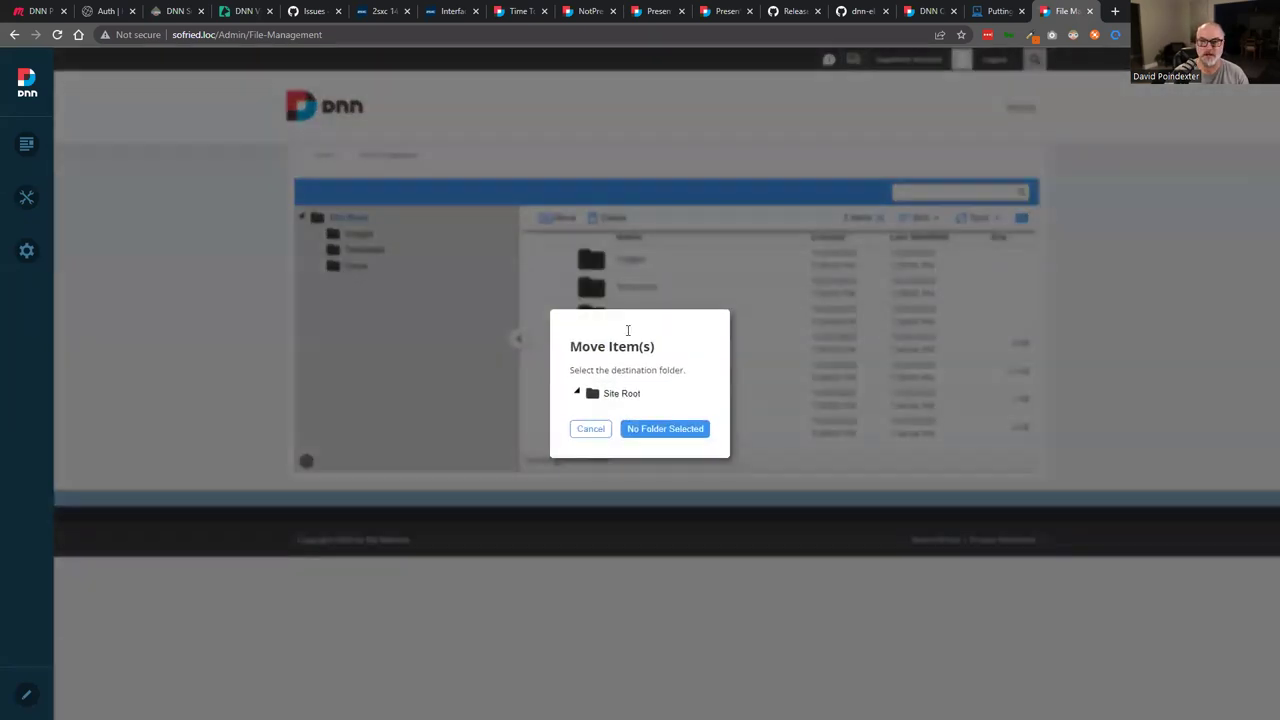
pyautogui.click(632, 387)
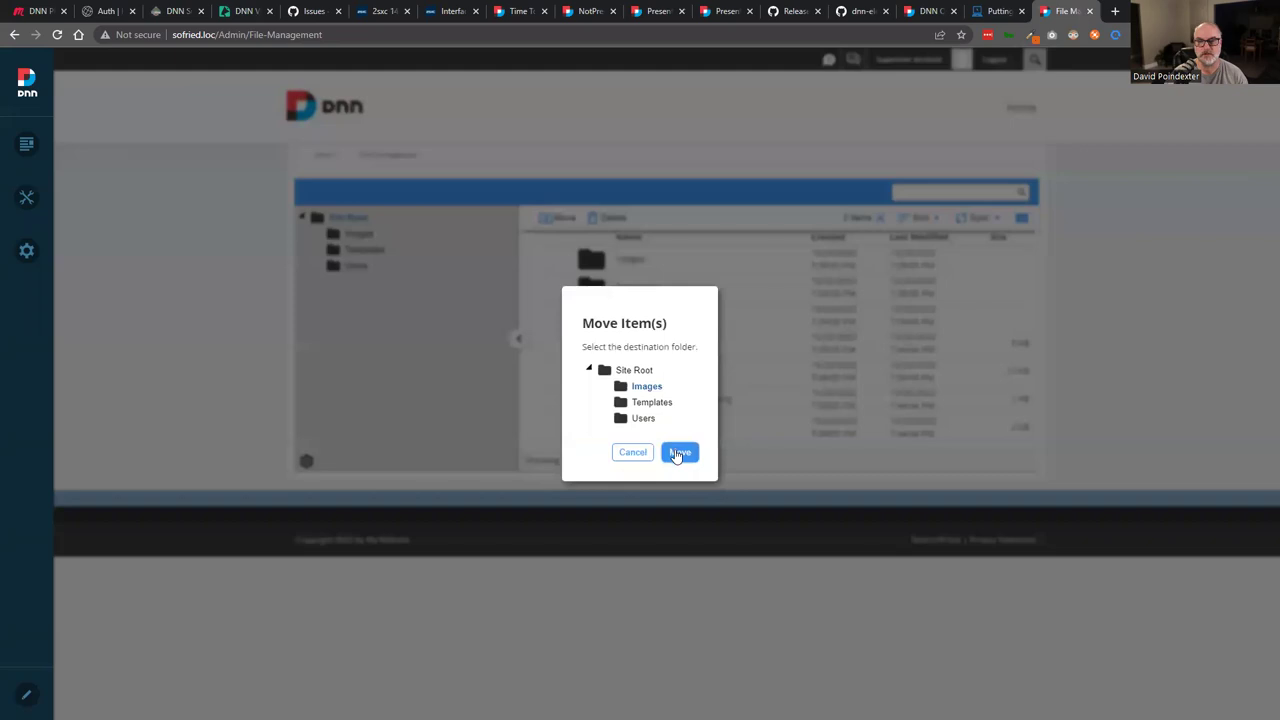
pyautogui.click(676, 453)
pyautogui.click(630, 409)
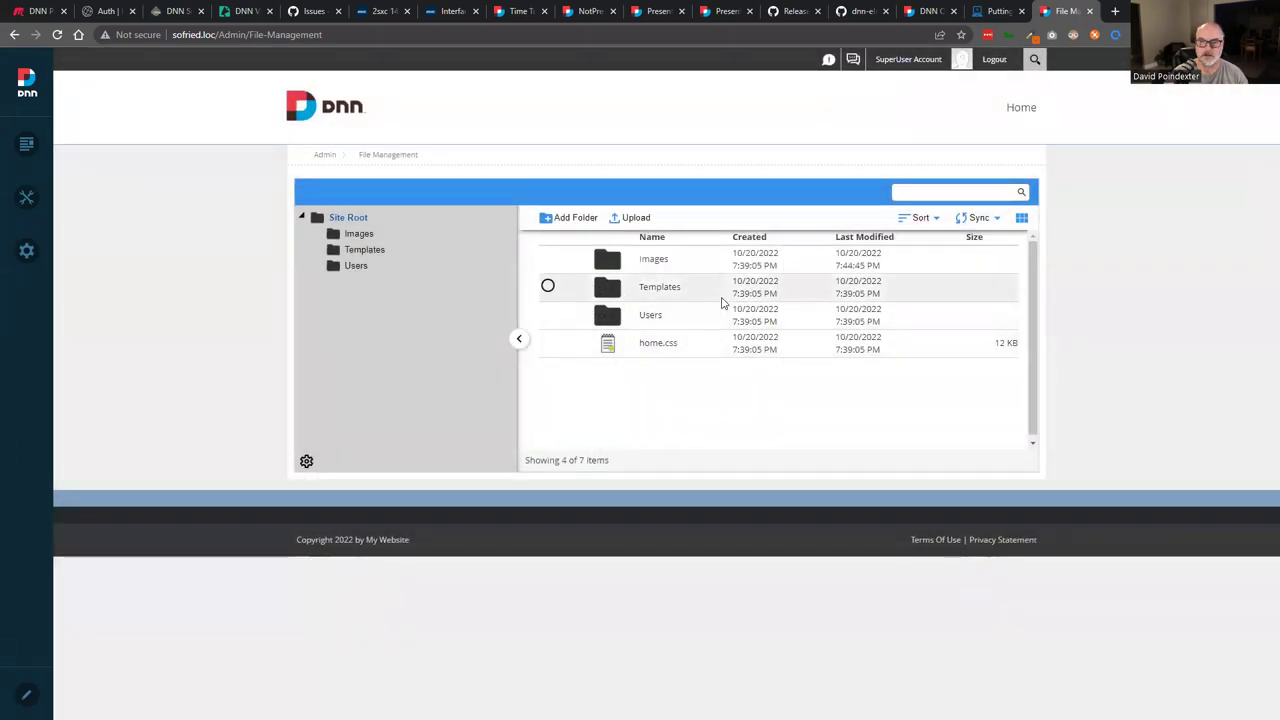
# Select the Images folder in Site Root and check the contents of the Users, Images and Site Root folders
pyautogui.click(647, 259)
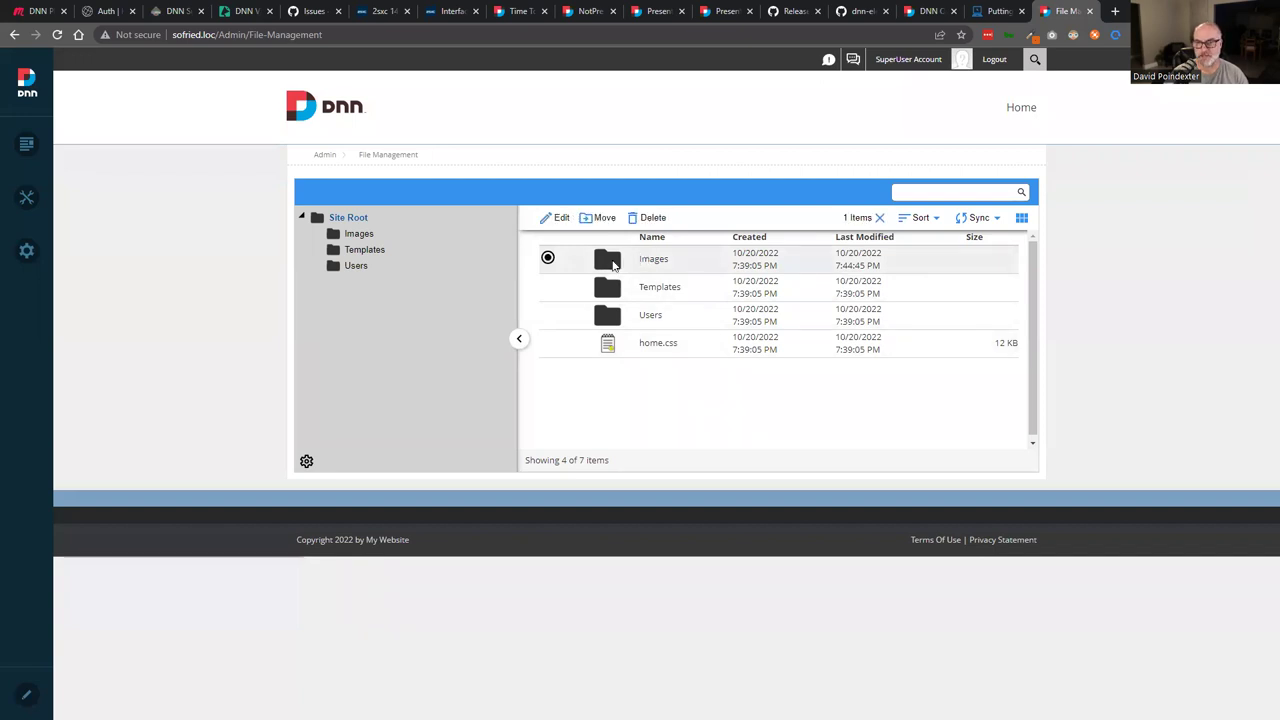
pyautogui.rightClick(613, 263)
pyautogui.click(350, 267)
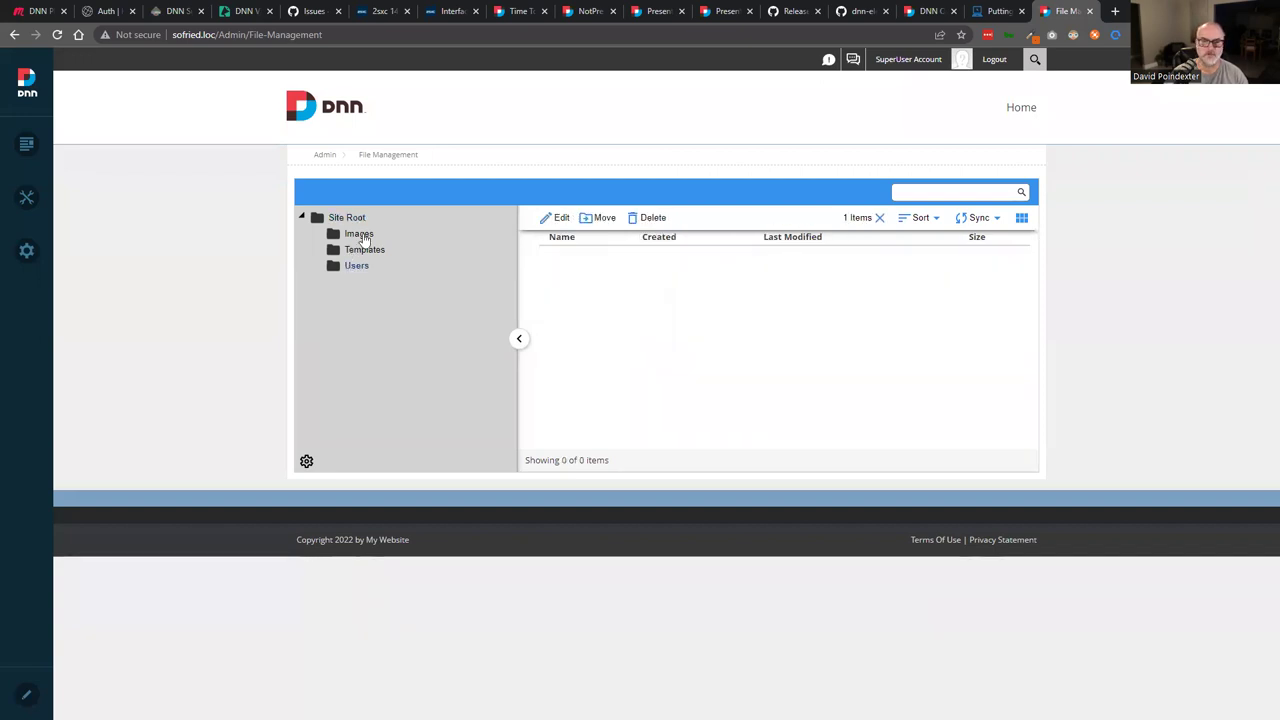
pyautogui.click(362, 235)
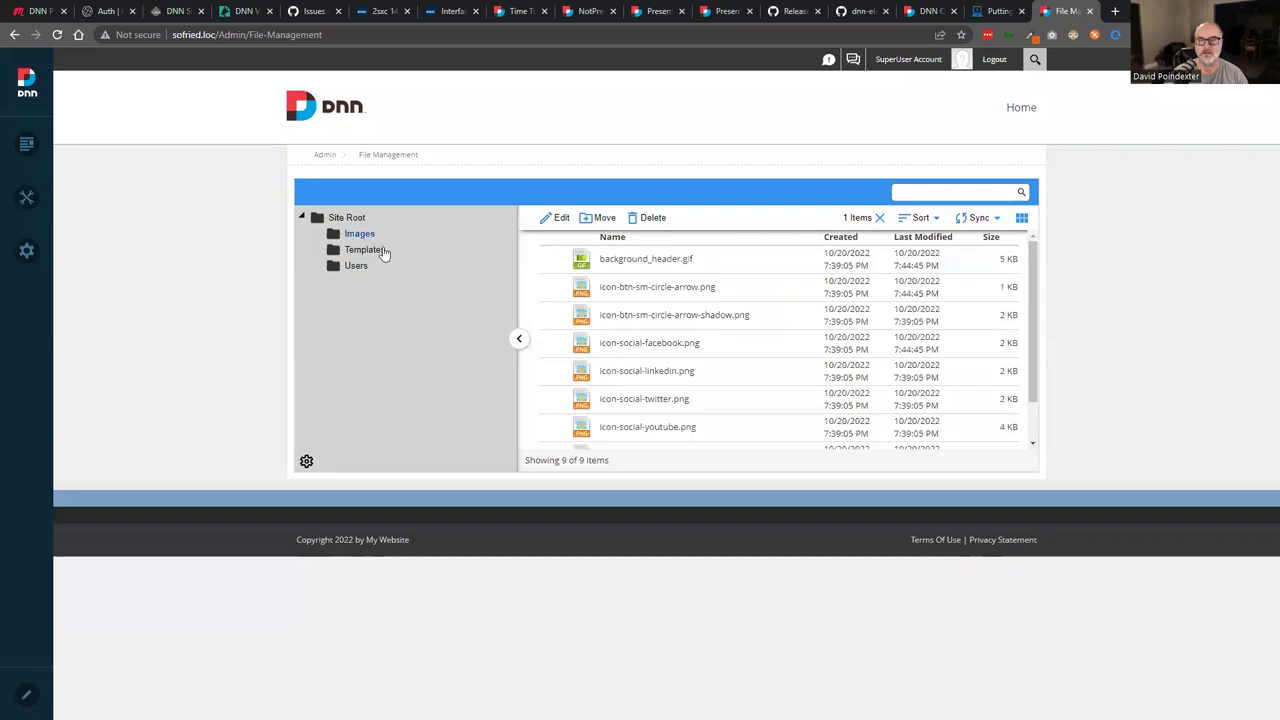
pyautogui.click(350, 221)
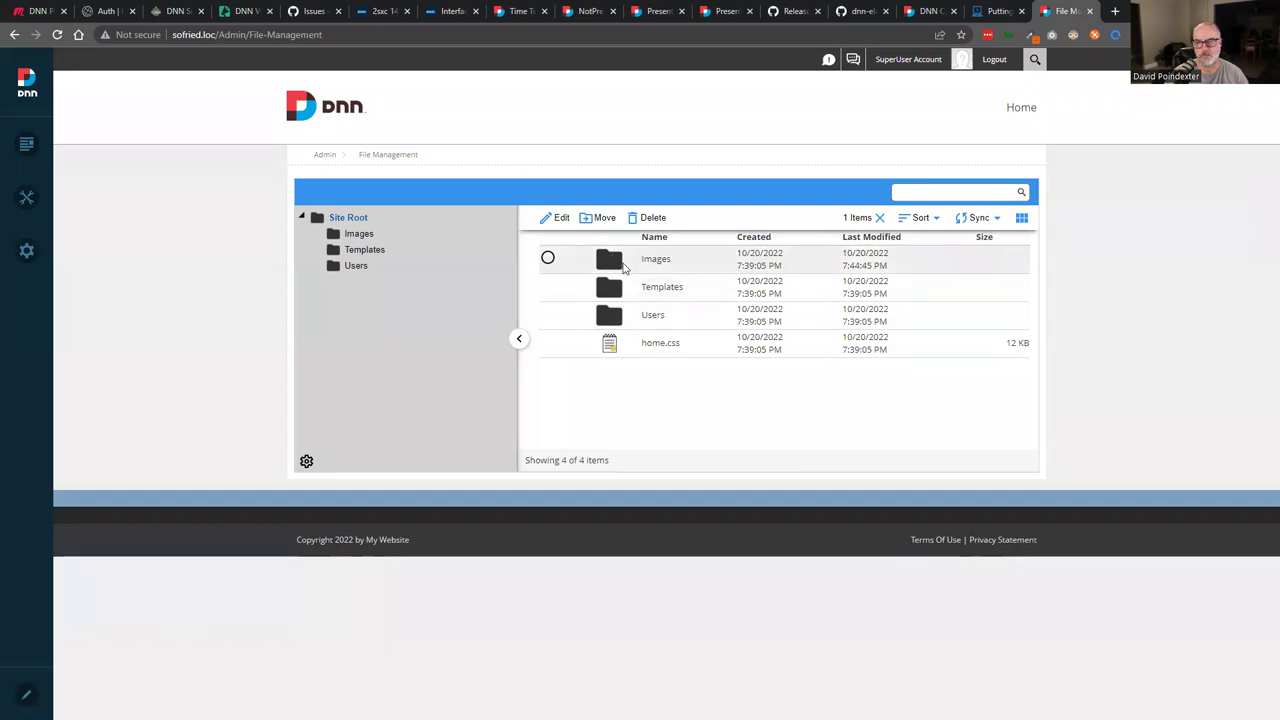
pyautogui.click(548, 258)
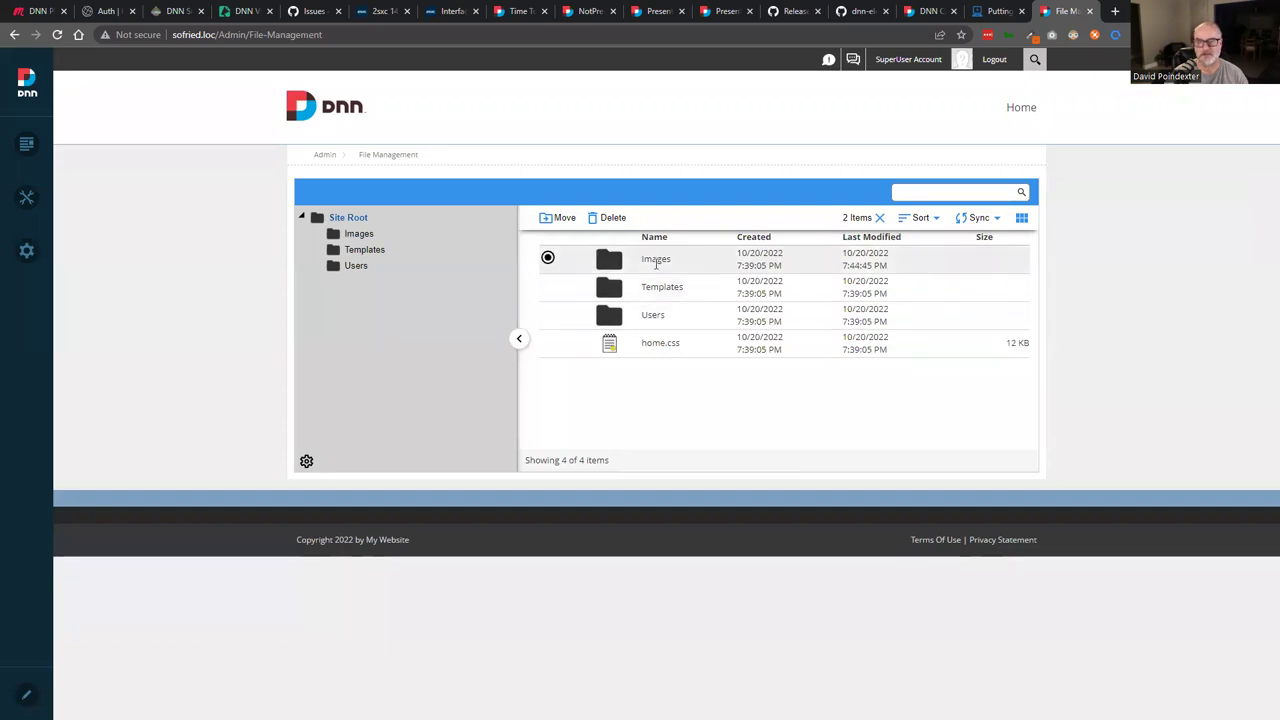
pyautogui.click(354, 238)
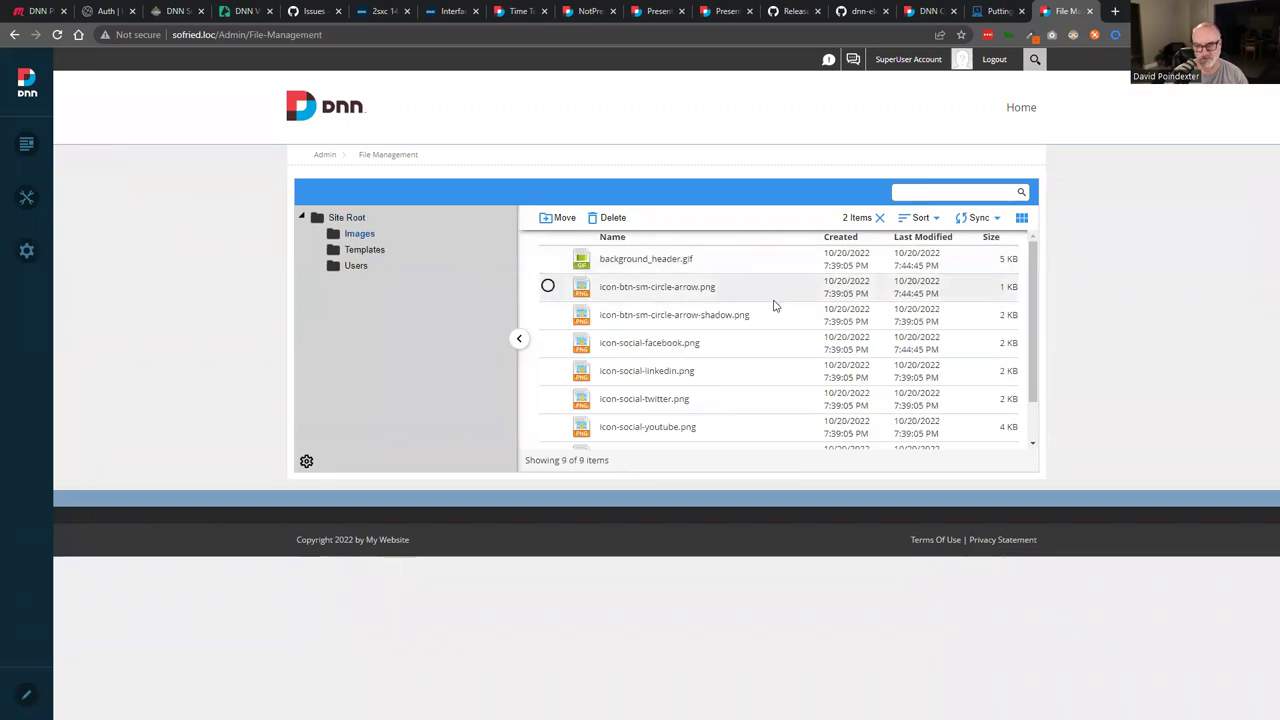
pyautogui.click(348, 219)
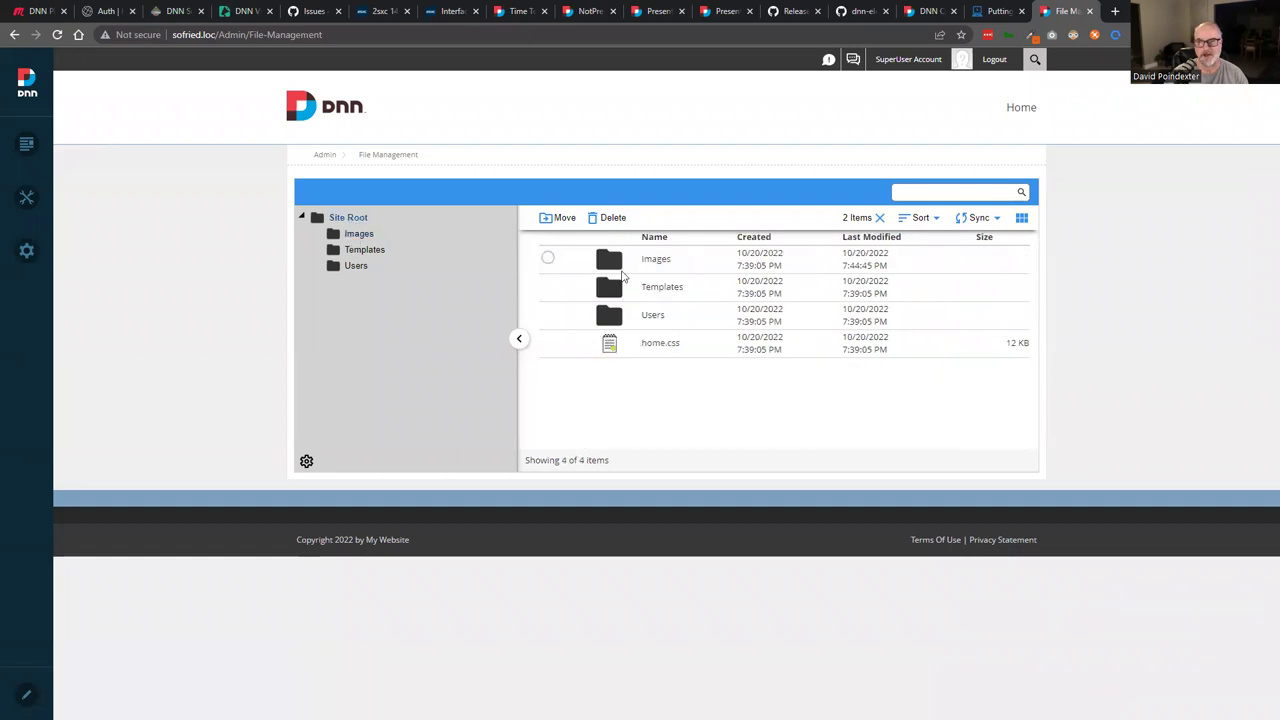
# Toggle the selection of the Images and Templates folders in Site Root, and show the available actions for the Images folder
pyautogui.click(598, 260)
pyautogui.click(590, 290)
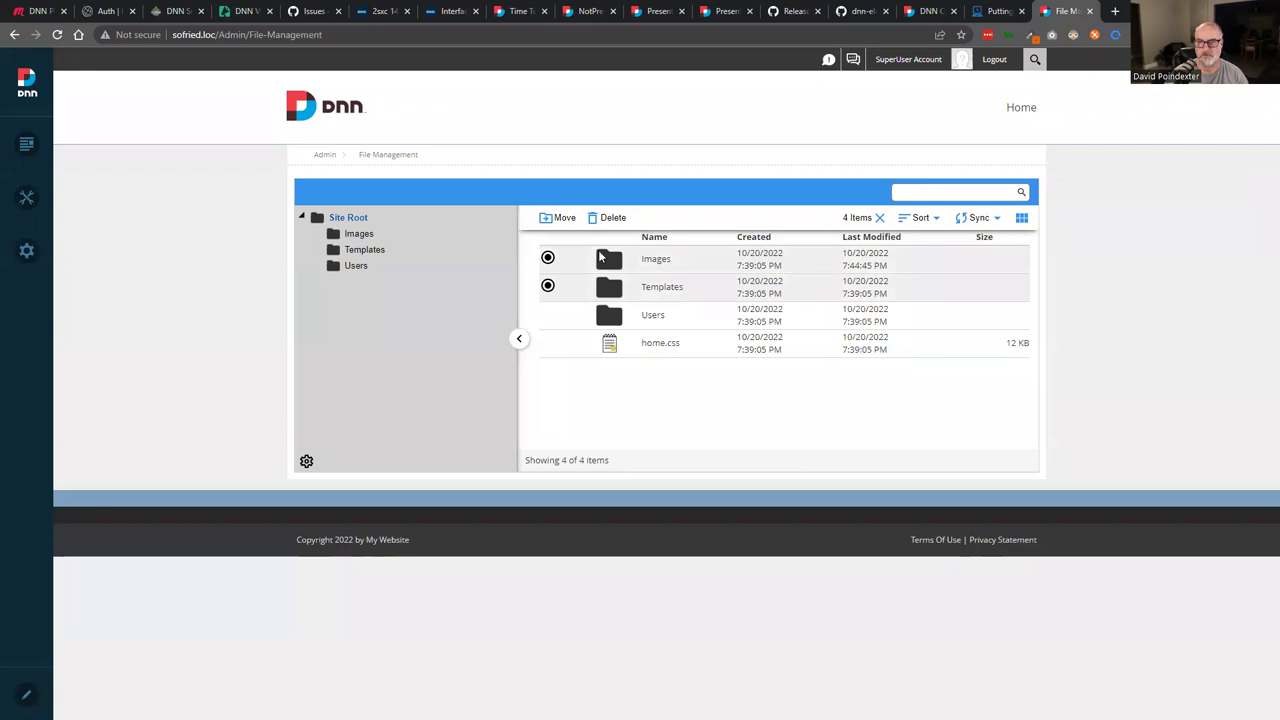
pyautogui.click(597, 268)
pyautogui.click(598, 288)
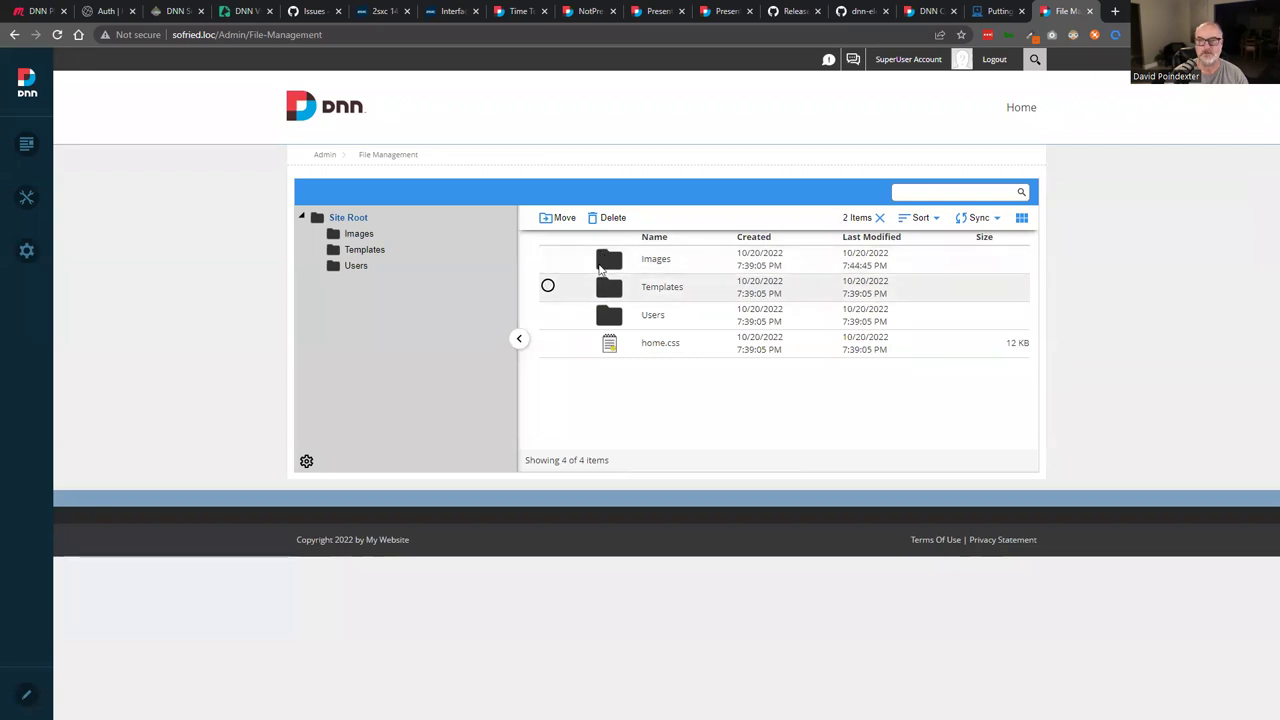
pyautogui.click(605, 262)
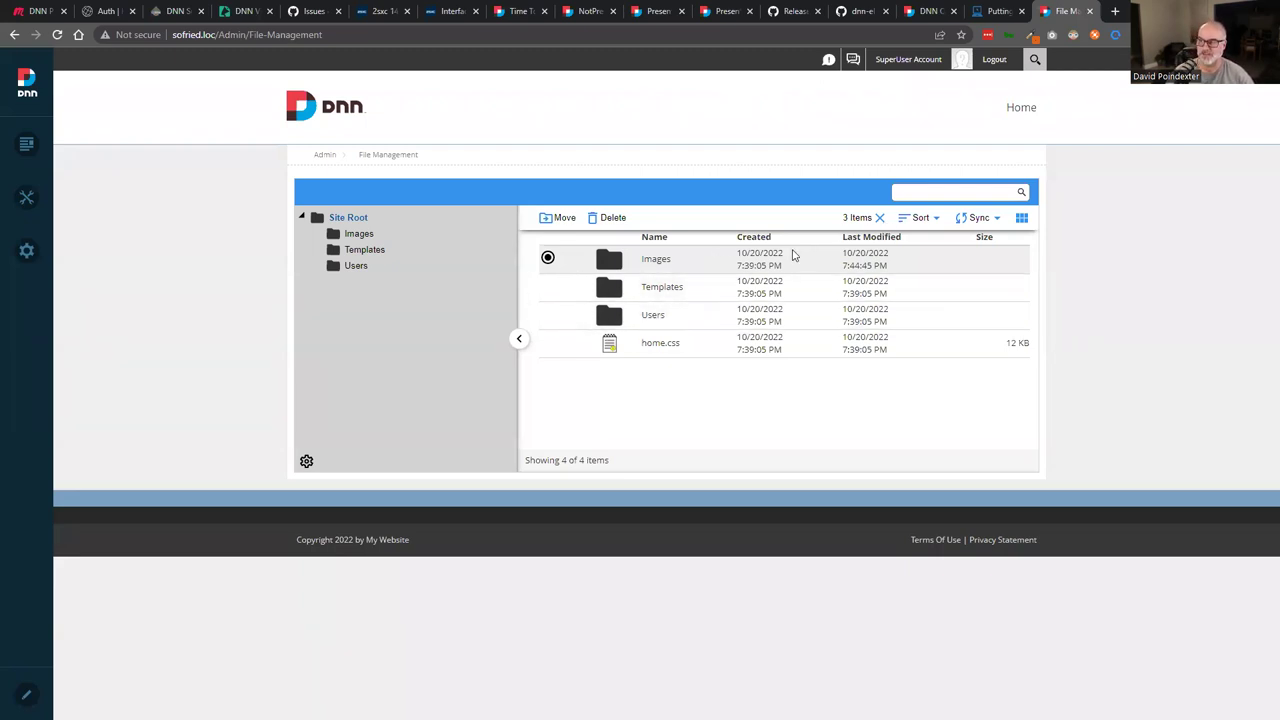
pyautogui.rightClick(634, 263)
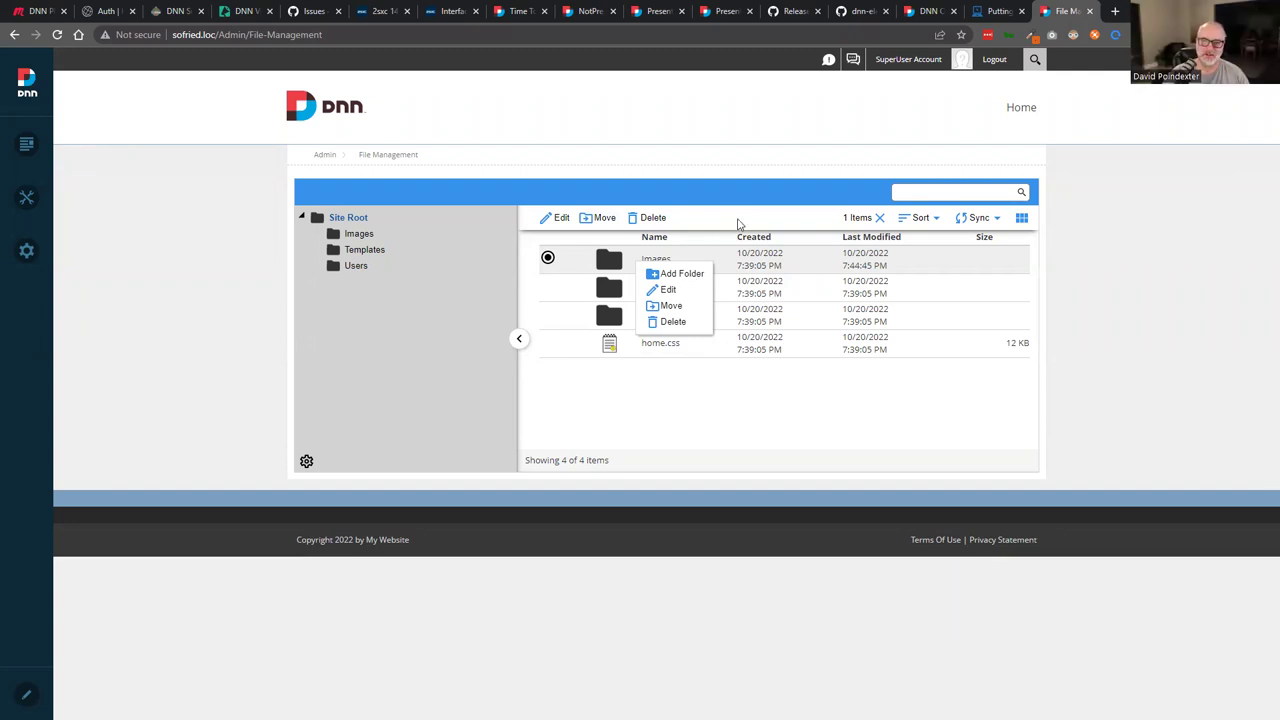
# Open the Images folder's properties for editing and review its General and Permissions settings
pyautogui.click(671, 290)
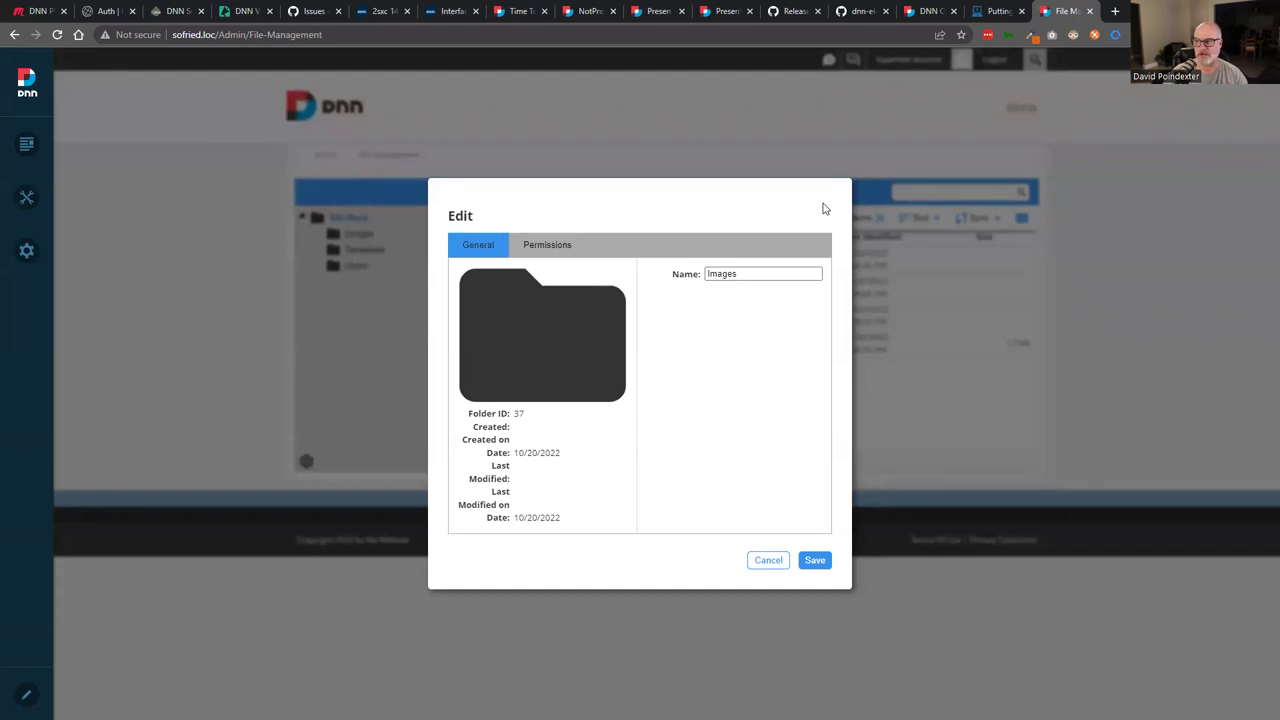
pyautogui.click(531, 246)
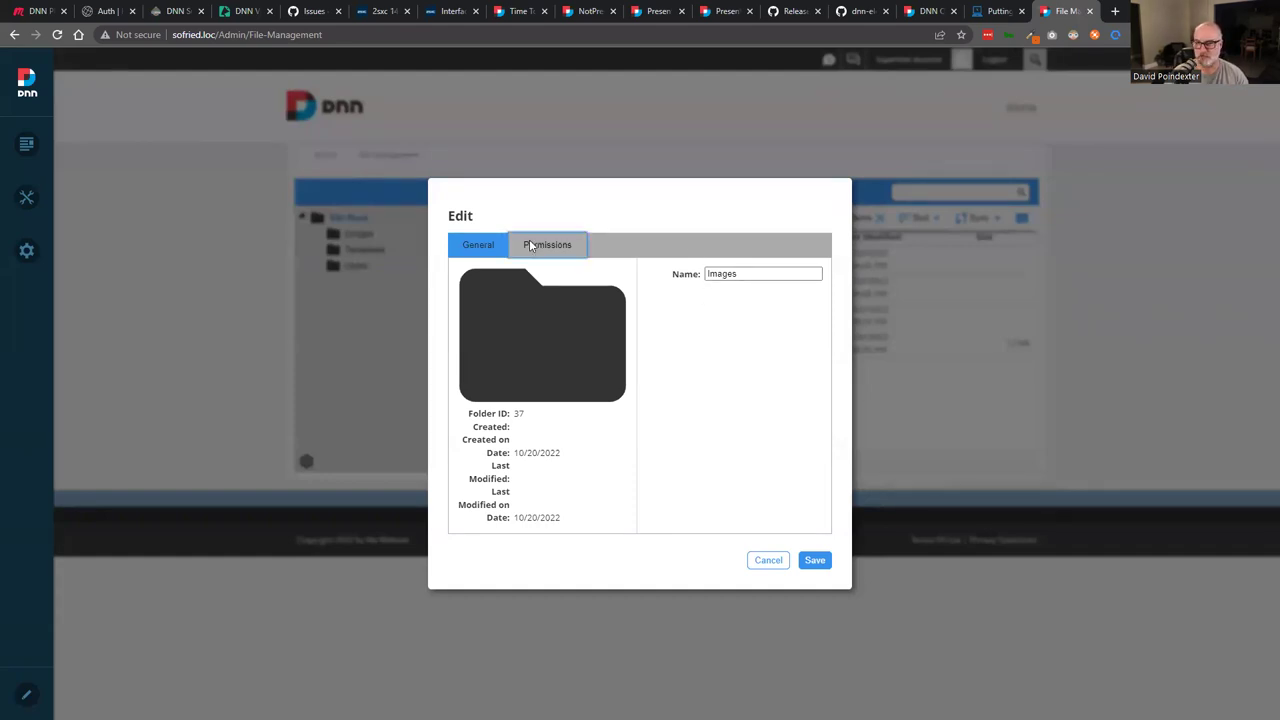
pyautogui.click(508, 306)
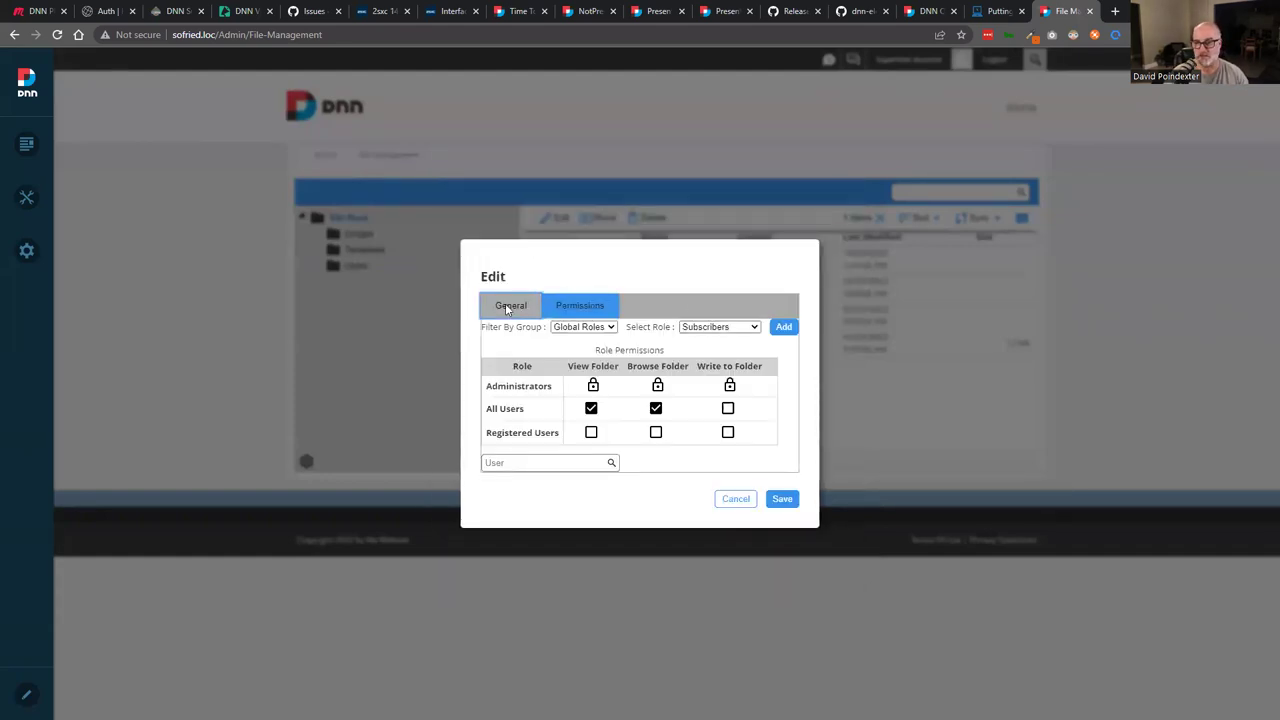
pyautogui.click(555, 246)
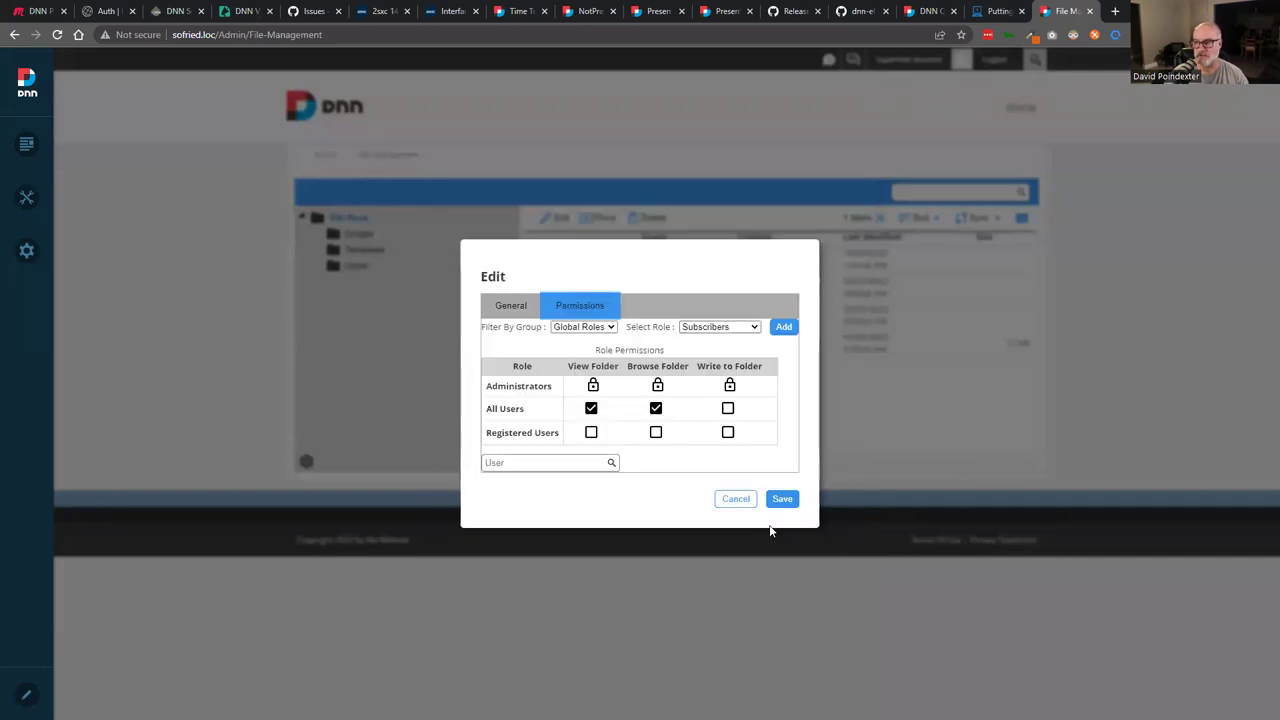
# Toggle the All Users view, browse and write permissions on the Images folder, ending with view and browse allowed
pyautogui.click(656, 409)
pyautogui.click(656, 409)
pyautogui.click(594, 409)
pyautogui.click(656, 409)
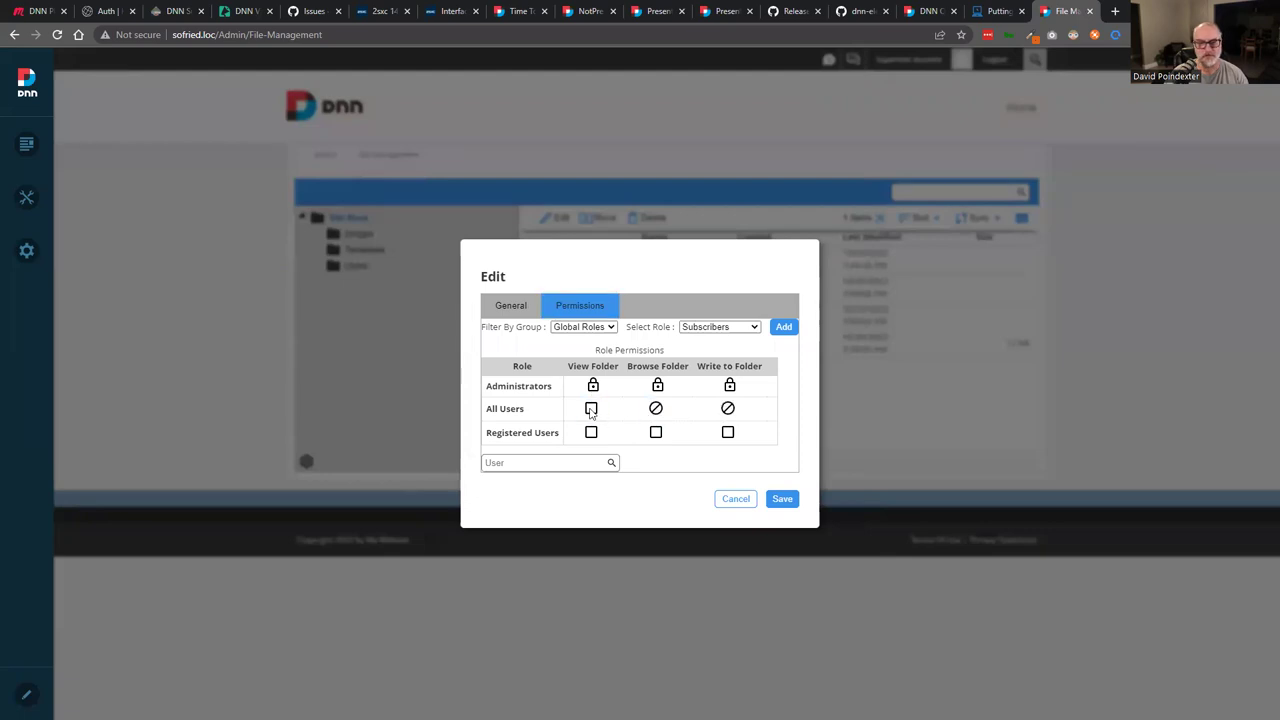
pyautogui.click(656, 409)
pyautogui.click(729, 409)
pyautogui.click(591, 408)
pyautogui.click(591, 408)
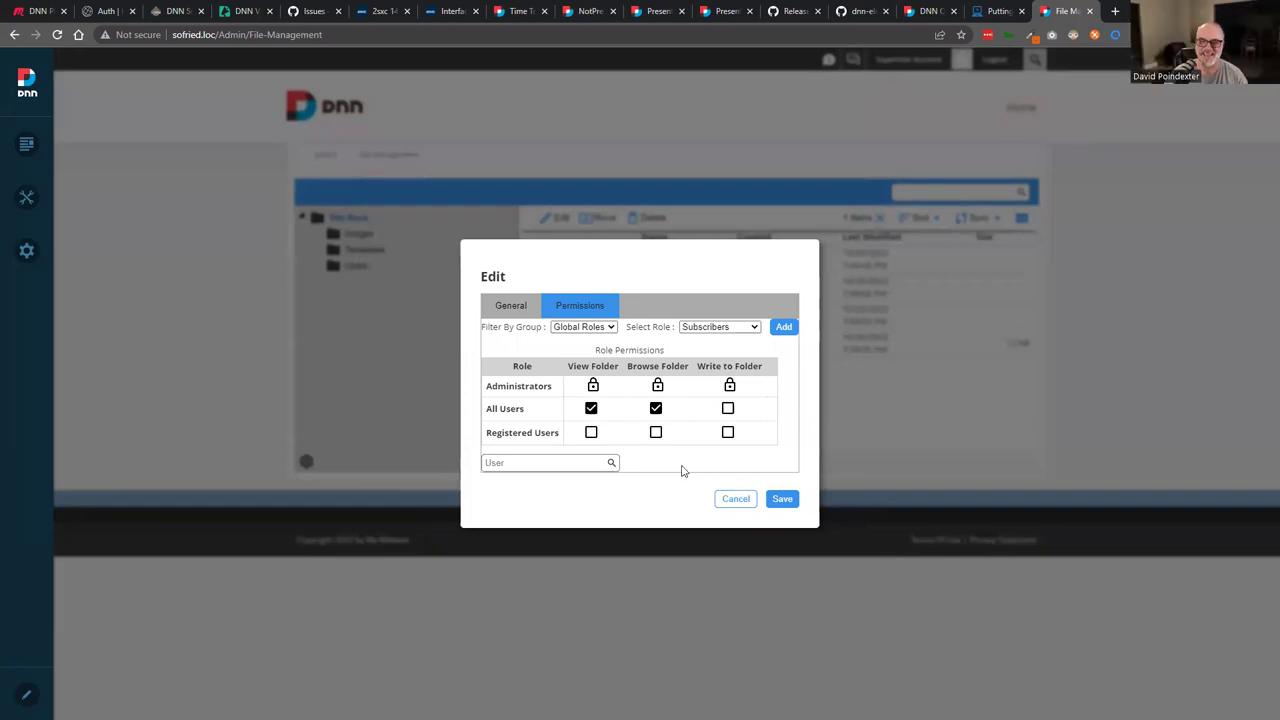
pyautogui.click(526, 462)
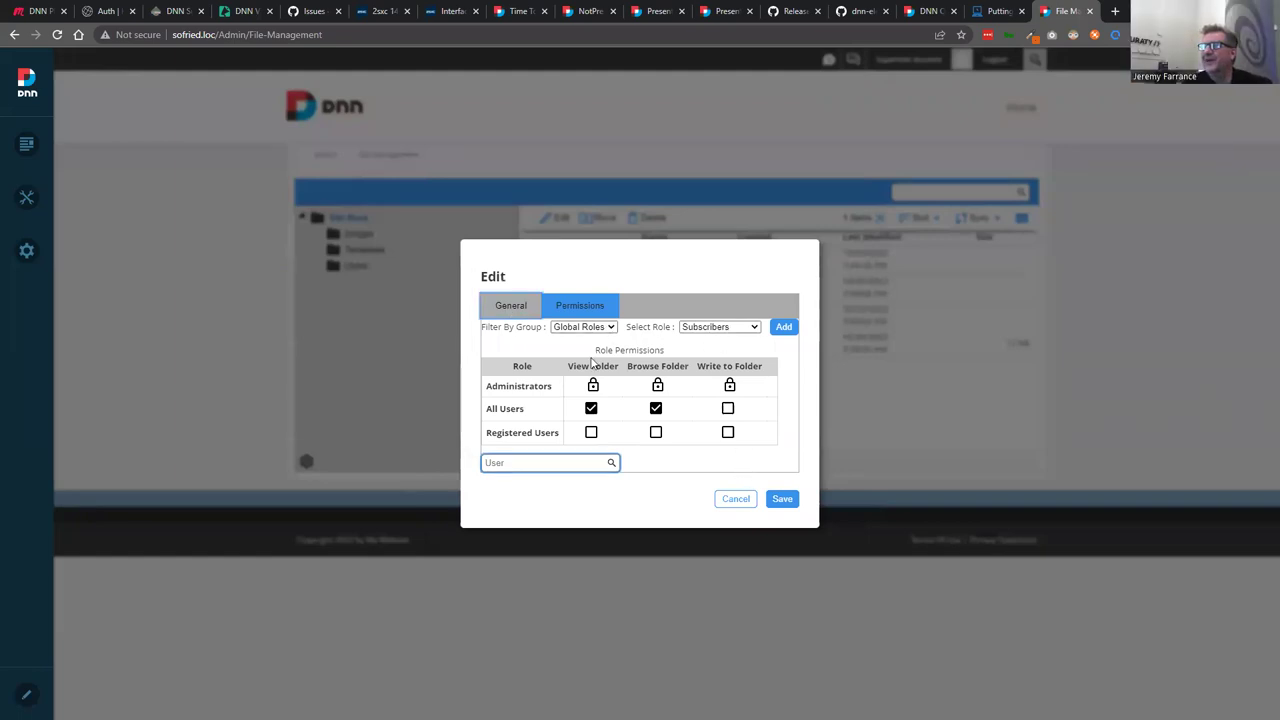
# Try renaming the Images folder to Images2 in its general settings, and discard the edit
pyautogui.click(514, 313)
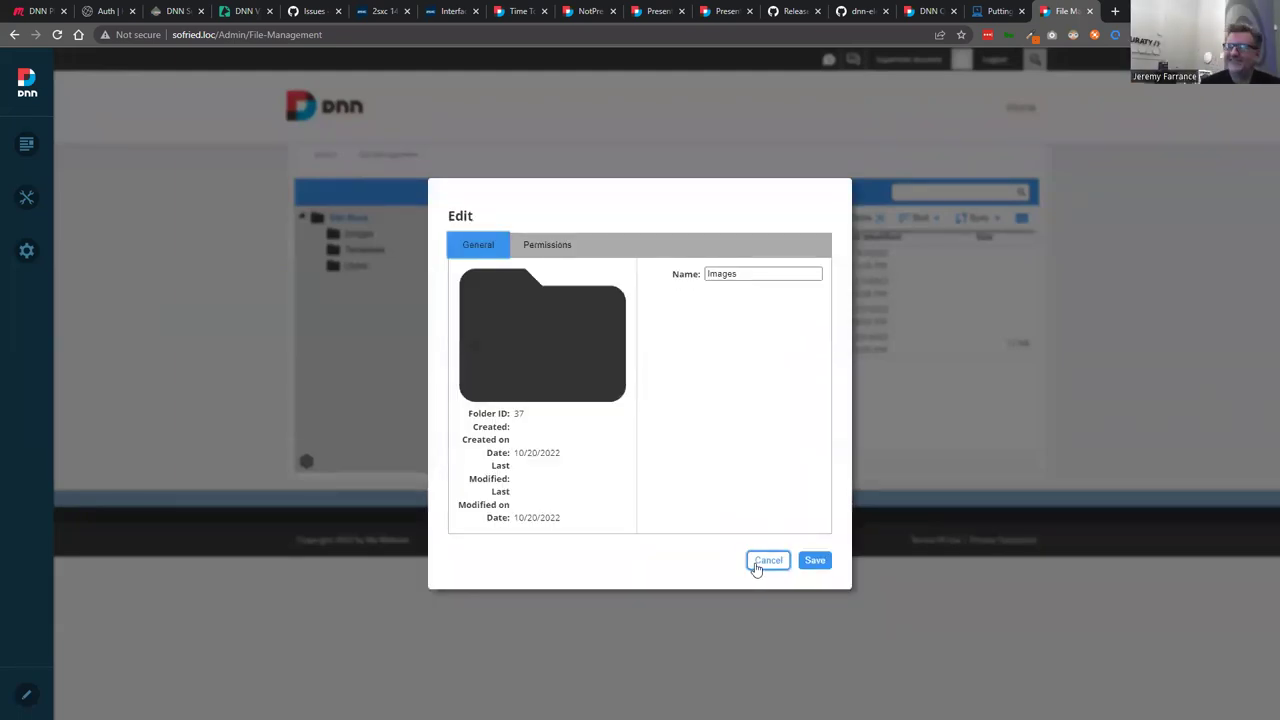
pyautogui.click(757, 273)
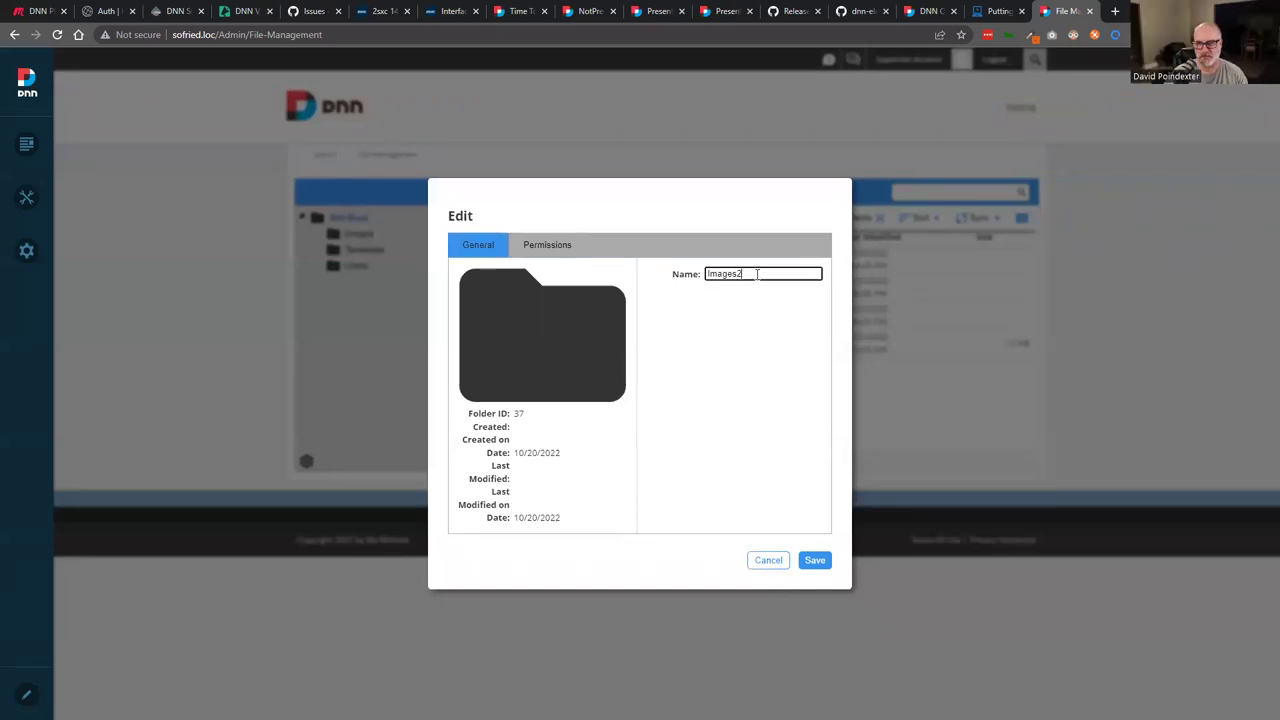
pyautogui.moveTo(746, 274)
pyautogui.mouseDown()
pyautogui.moveTo(706, 274)
pyautogui.moveTo(733, 274)
pyautogui.mouseUp()
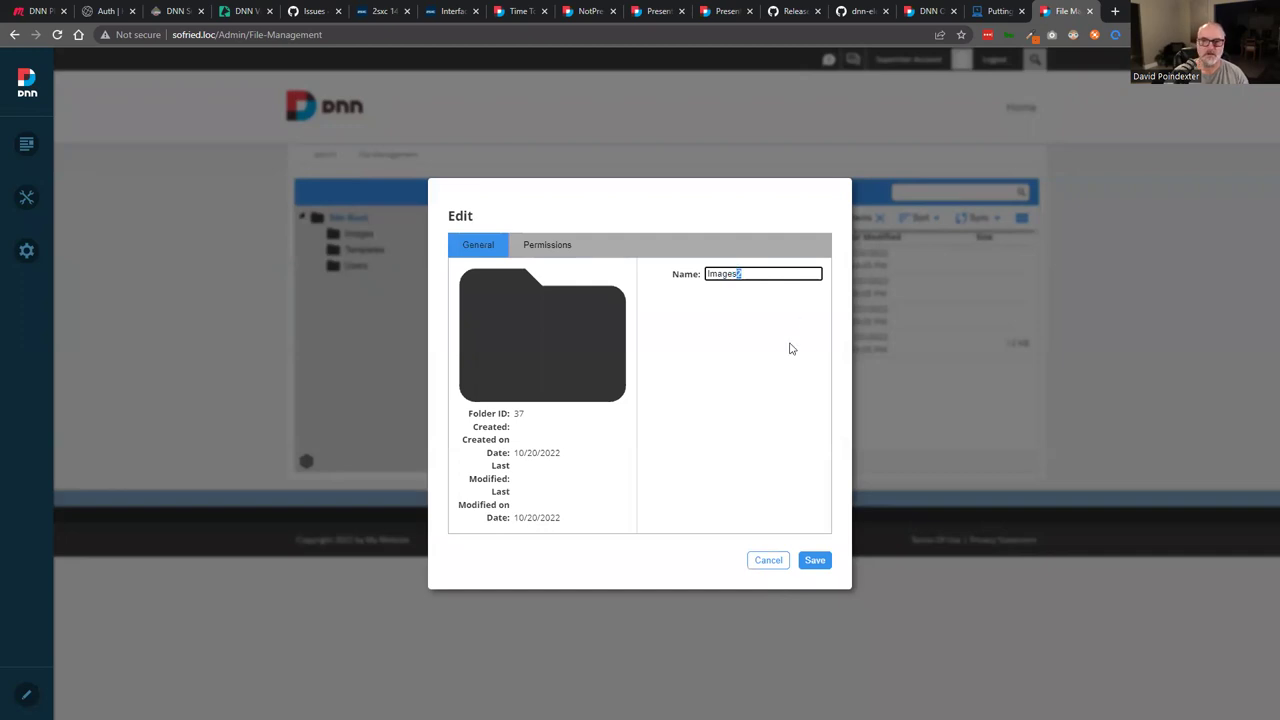
pyautogui.click(777, 566)
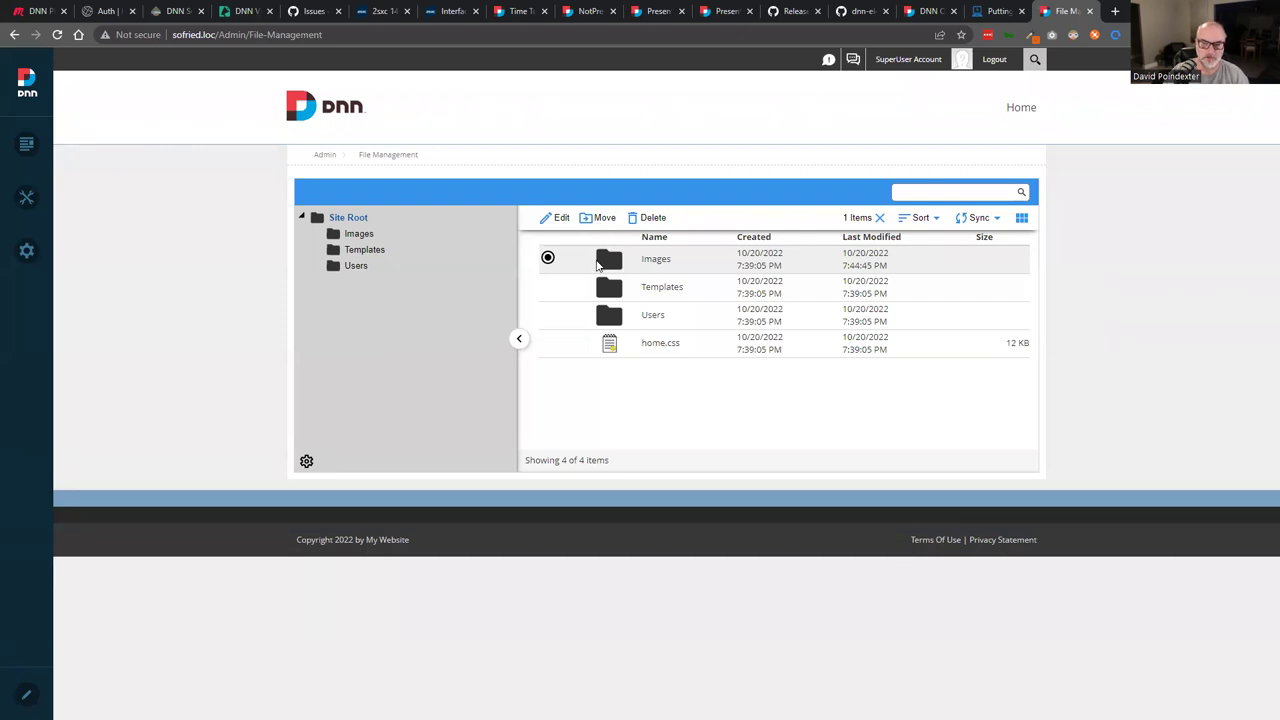
# Upload a batch of date-named PNG files, such as 2022-04-29.png, into the Images folder and check the file list
pyautogui.click(345, 236)
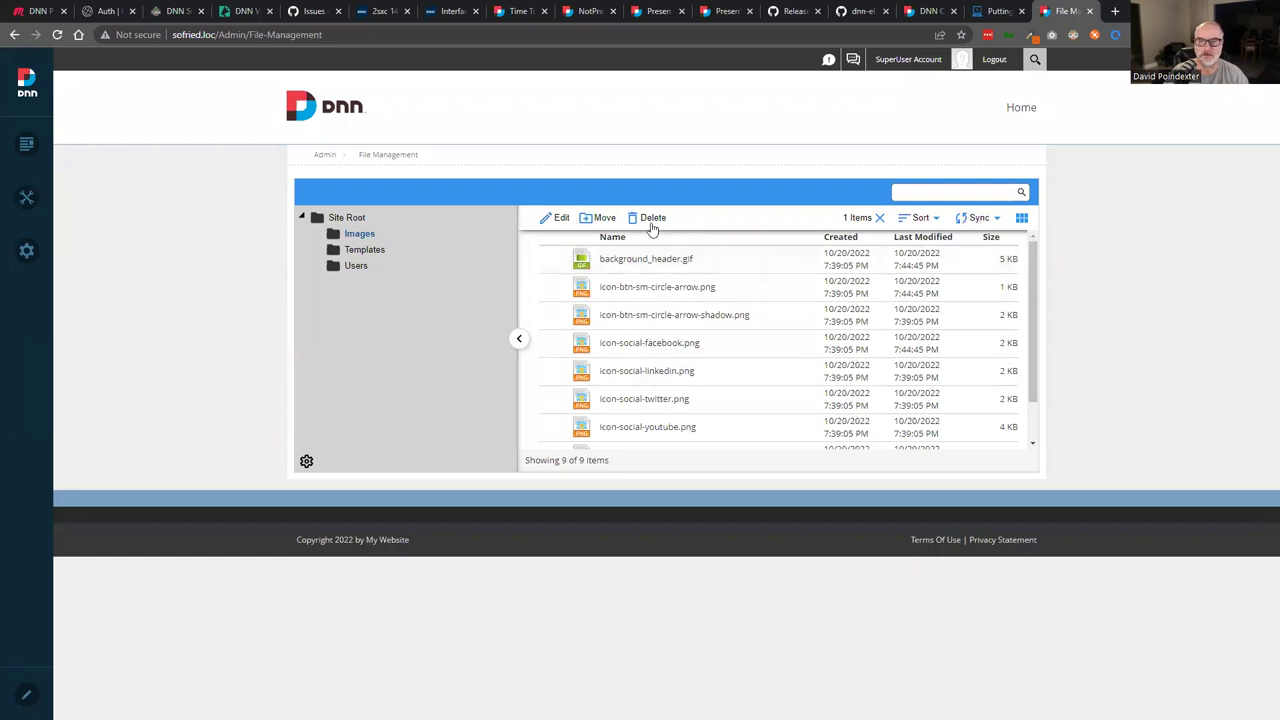
pyautogui.click(877, 218)
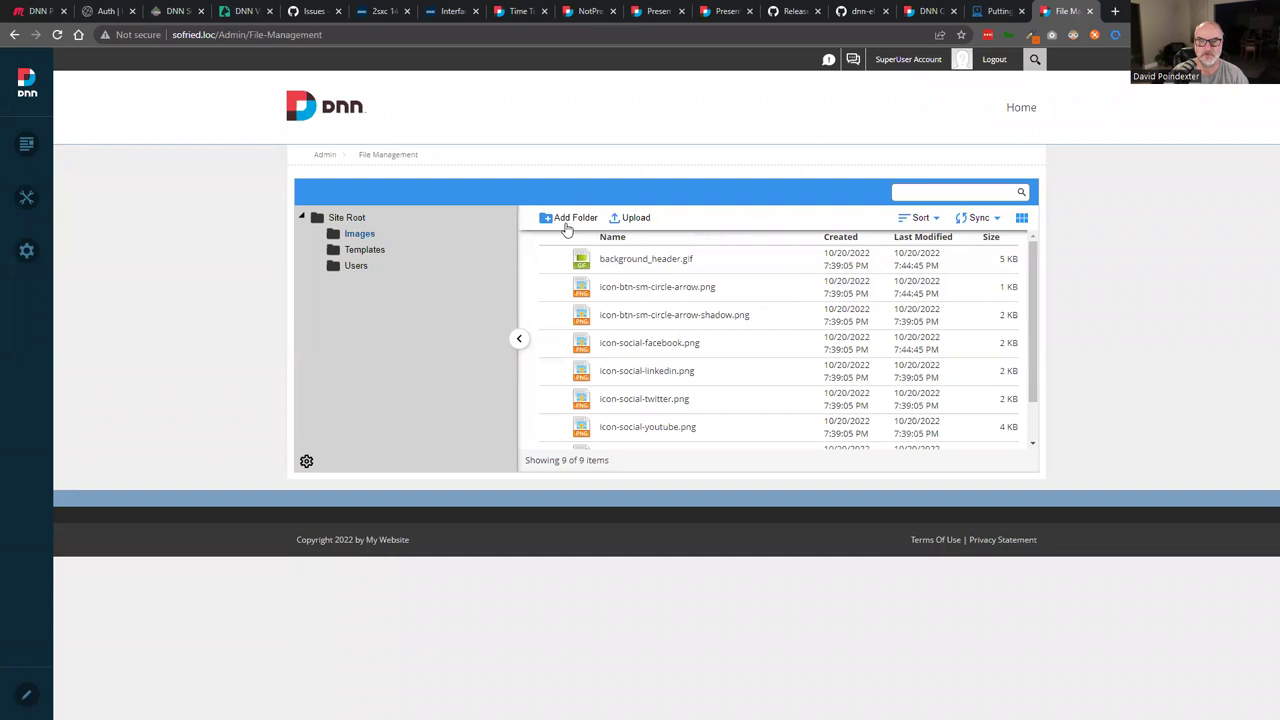
pyautogui.click(632, 220)
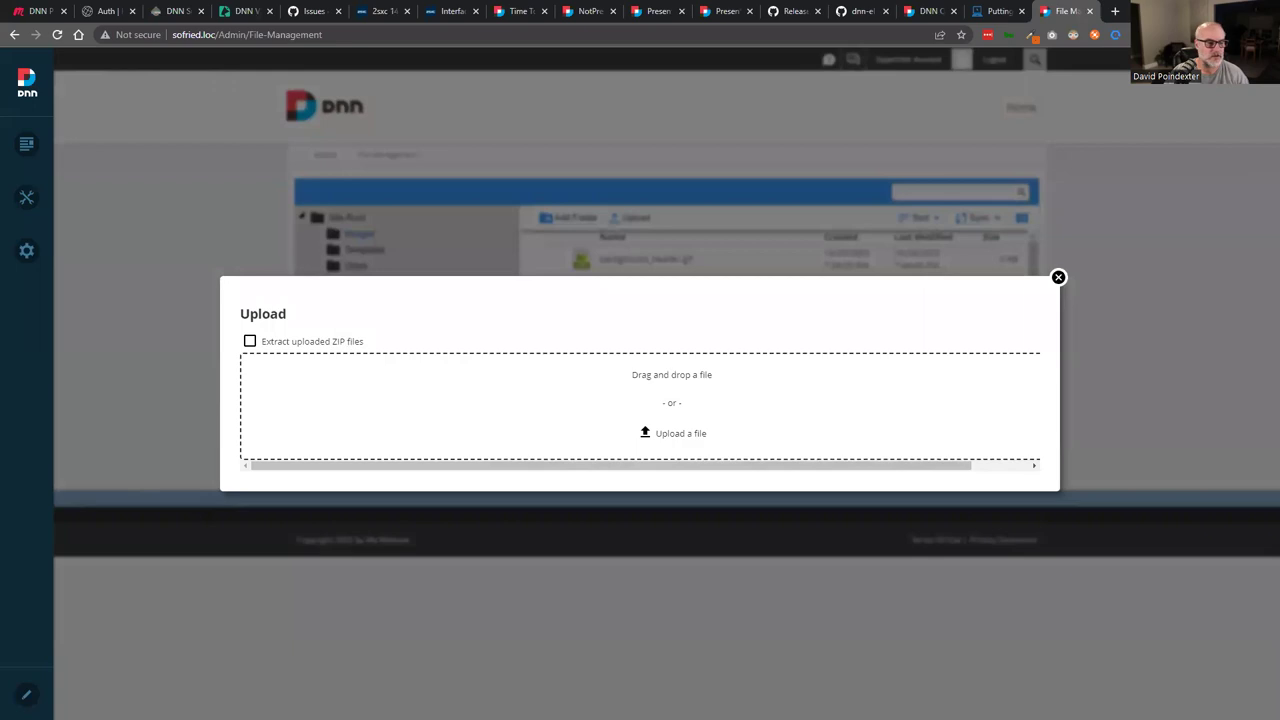
pyautogui.moveTo(286, 399); pyautogui.dragTo(495, 417)
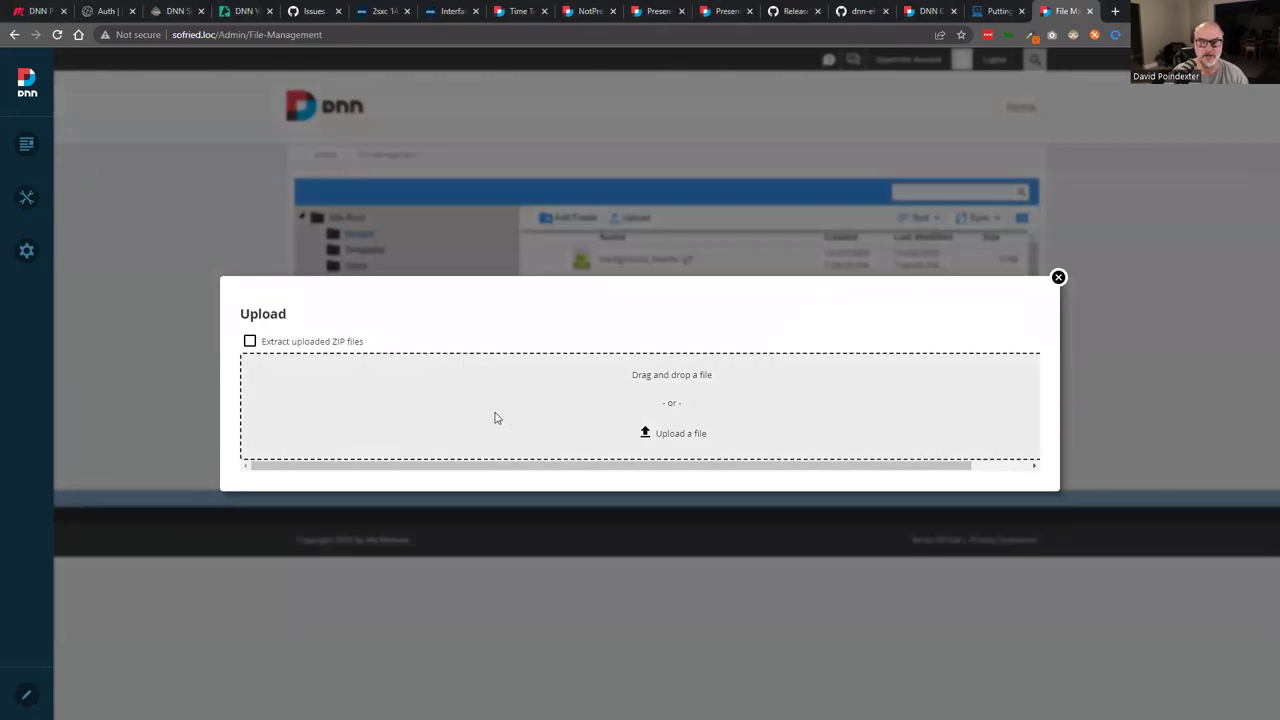
pyautogui.moveTo(495, 417); pyautogui.dragTo(495, 417)
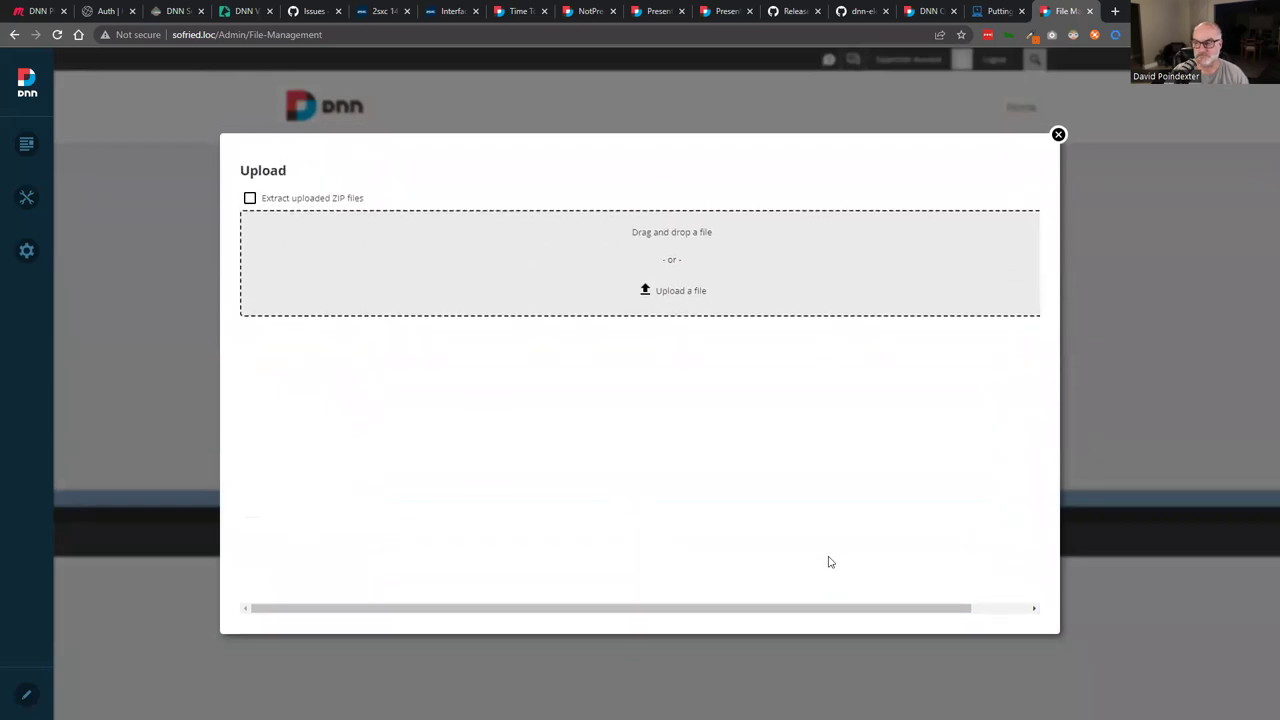
pyautogui.moveTo(819, 610); pyautogui.dragTo(971, 594)
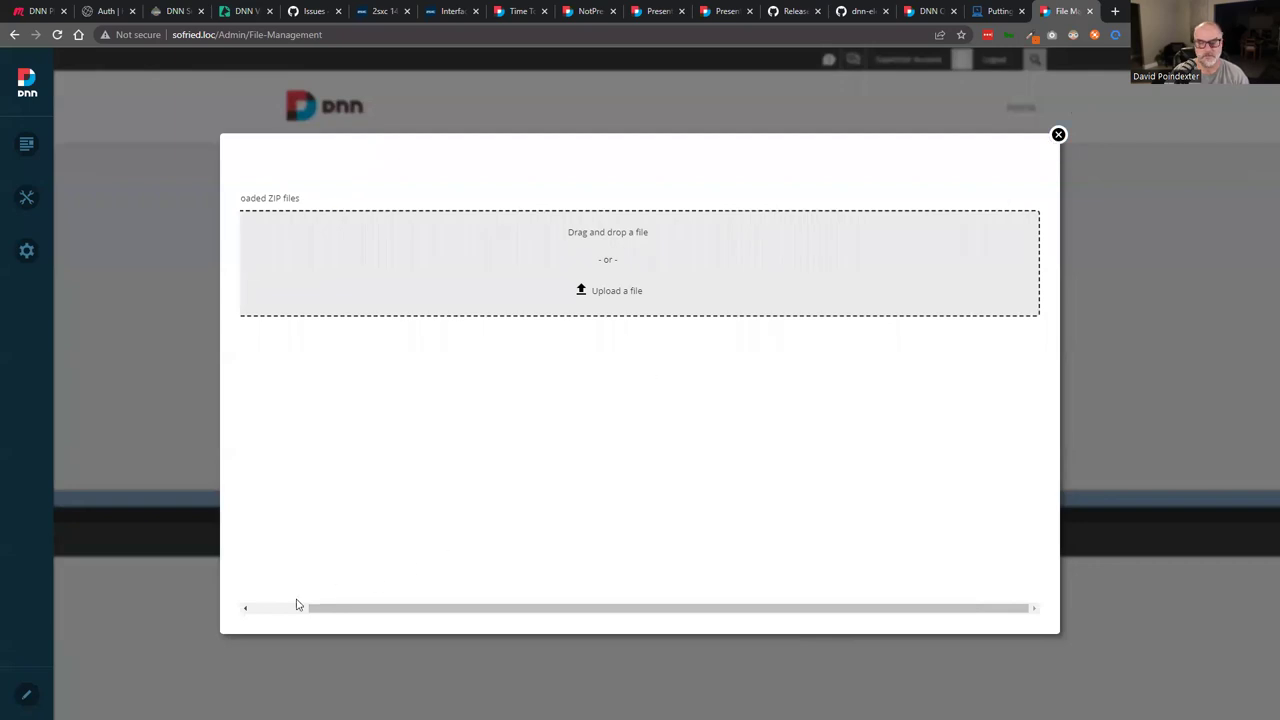
pyautogui.click(264, 612)
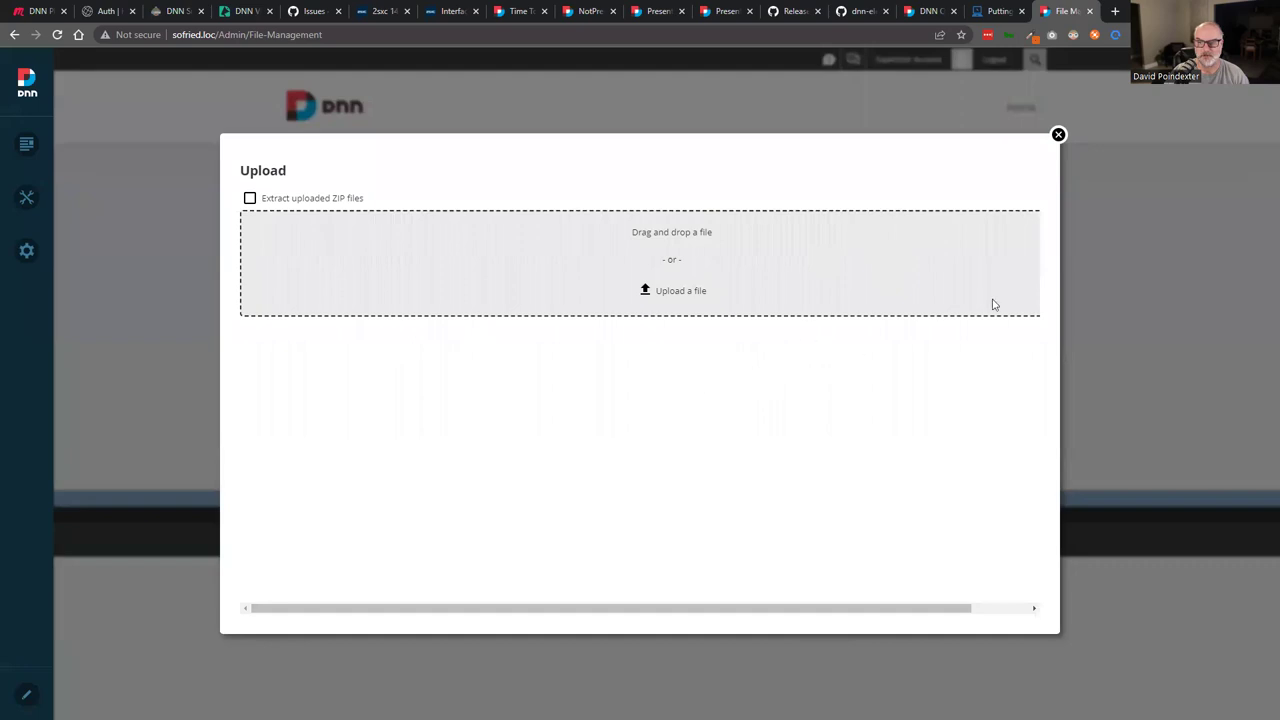
pyautogui.click(1058, 134)
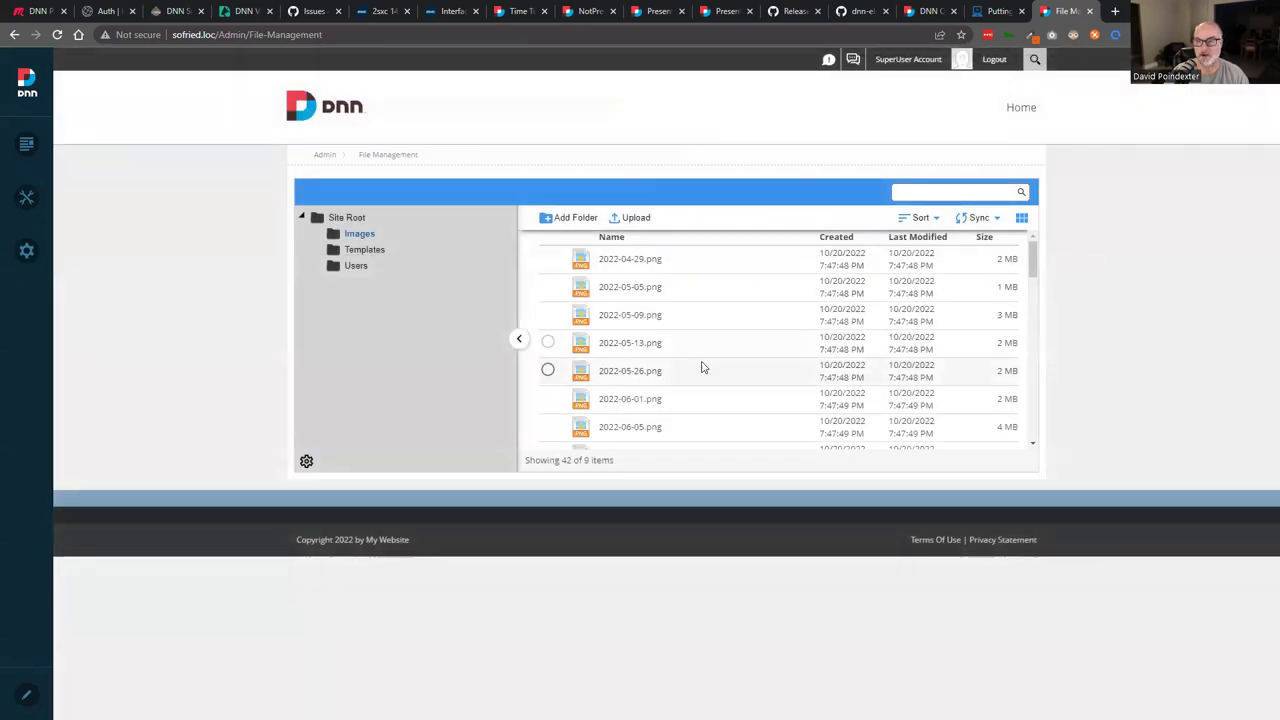
pyautogui.scroll(-4, 657, 331)
pyautogui.scroll(-5, 657, 331)
pyautogui.scroll(10, 657, 331)
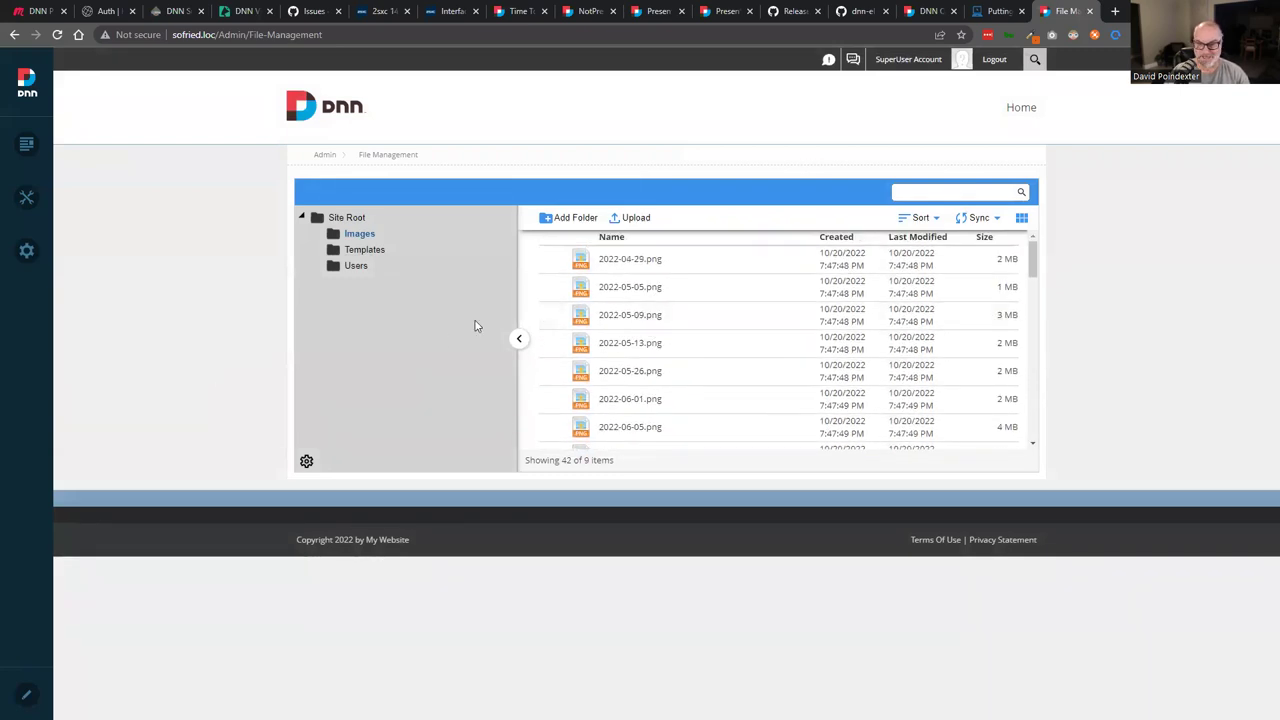
# Try uploading the same date-named PNG files to the Images folder again, review the overwrite choices, and close without overwriting
pyautogui.click(634, 219)
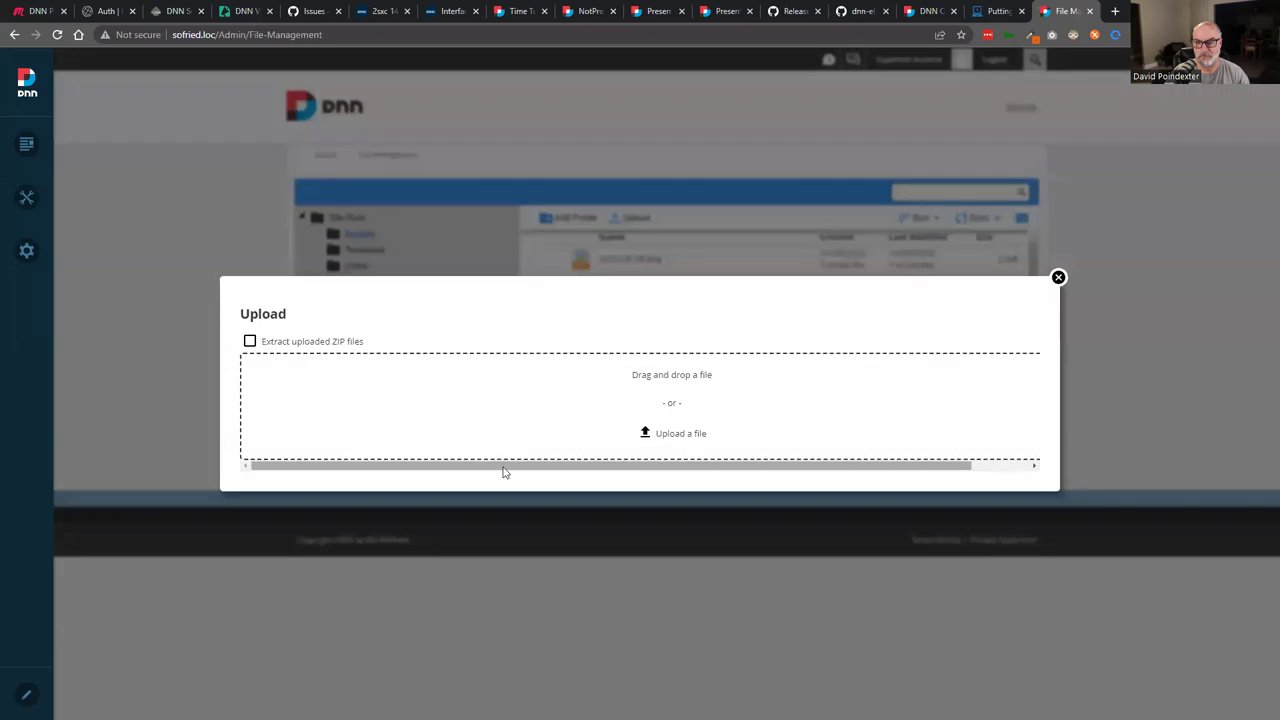
pyautogui.moveTo(560, 411); pyautogui.dragTo(563, 414)
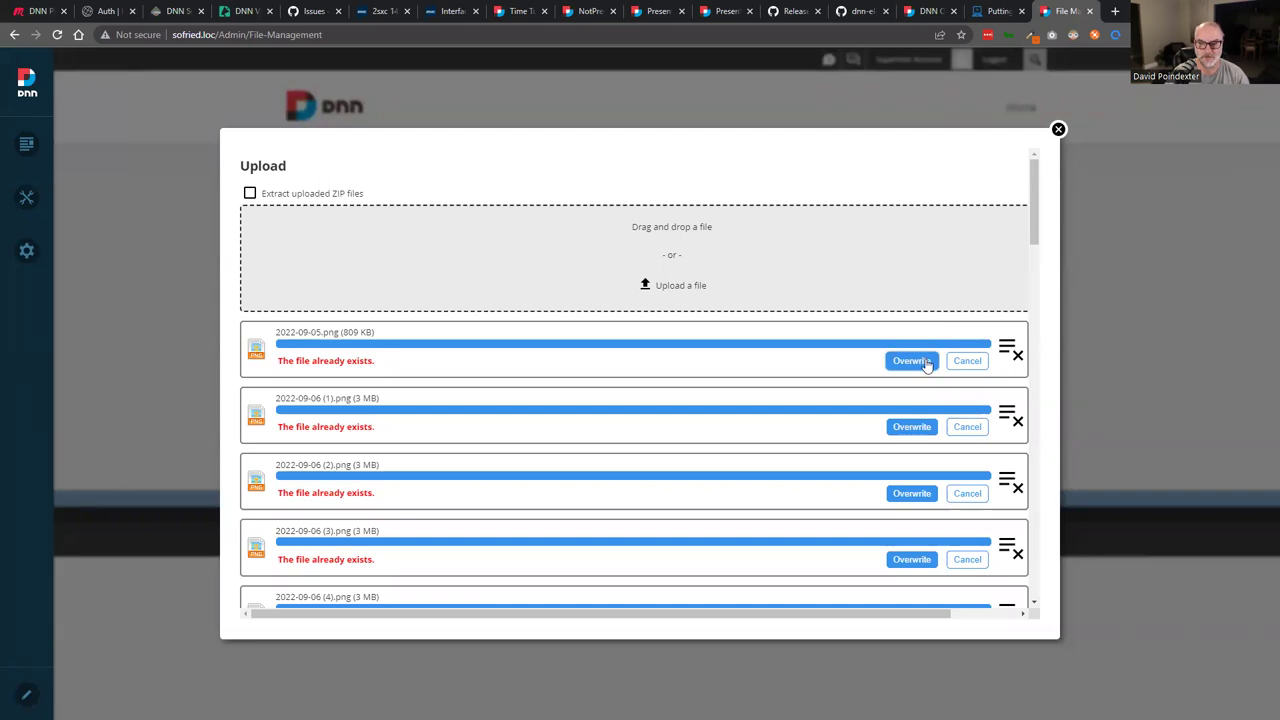
pyautogui.scroll(-10, 926, 366)
pyautogui.scroll(6, 926, 366)
pyautogui.scroll(8, 926, 366)
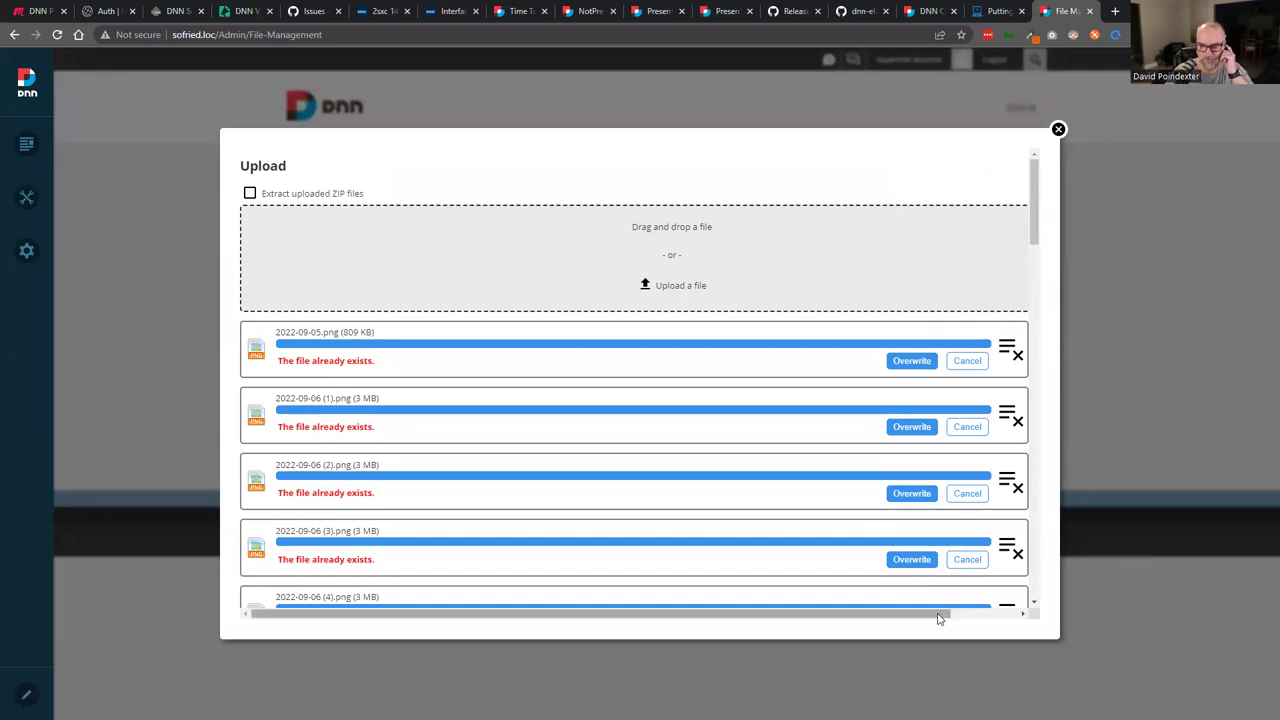
pyautogui.moveTo(938, 618); pyautogui.dragTo(1006, 618)
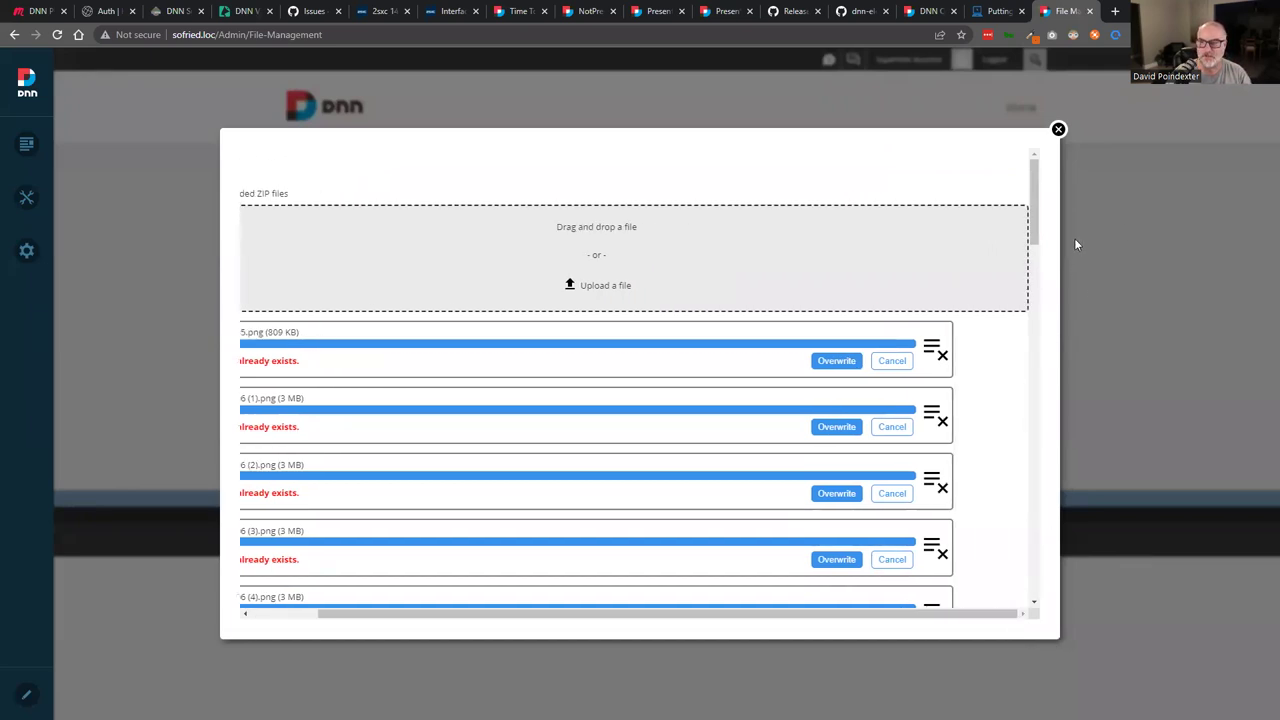
pyautogui.click(1058, 130)
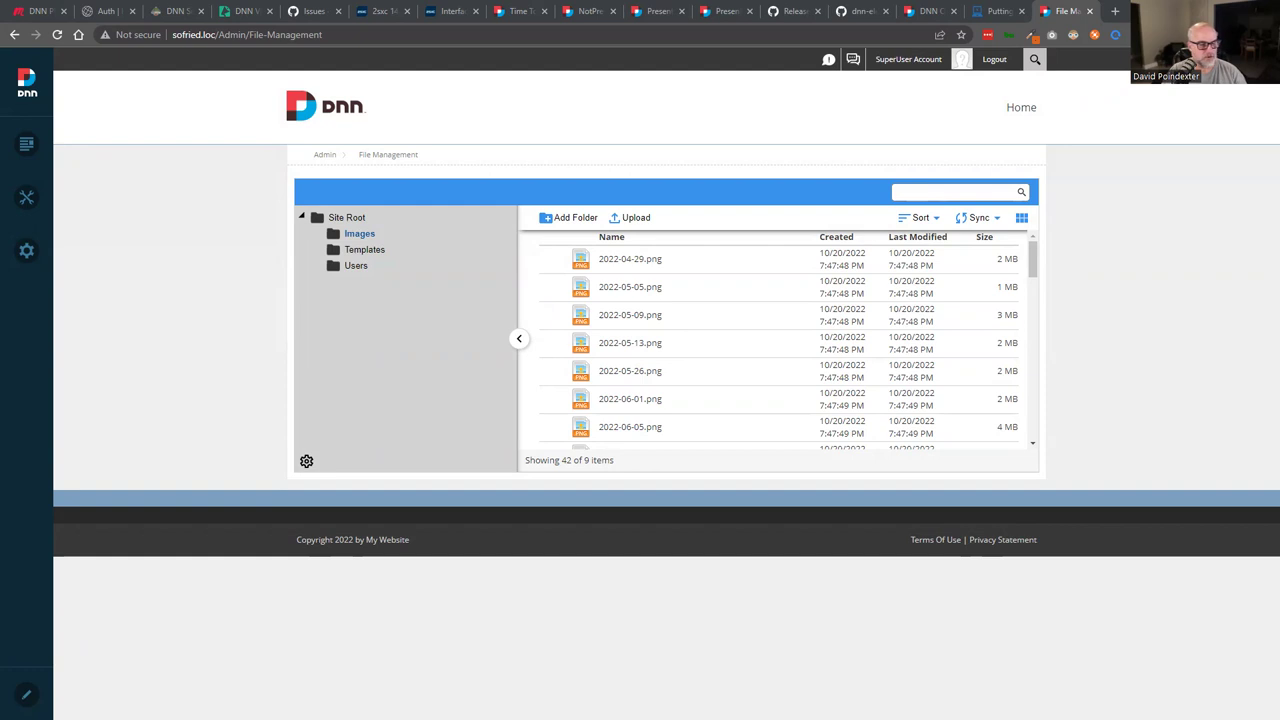
# Upload a larger batch of image files, including dnnsummit2020-2.jpg and 2016 Summer Trip Route.png, into the Images folder
pyautogui.click(636, 217)
pyautogui.moveTo(660, 495); pyautogui.dragTo(662, 390)
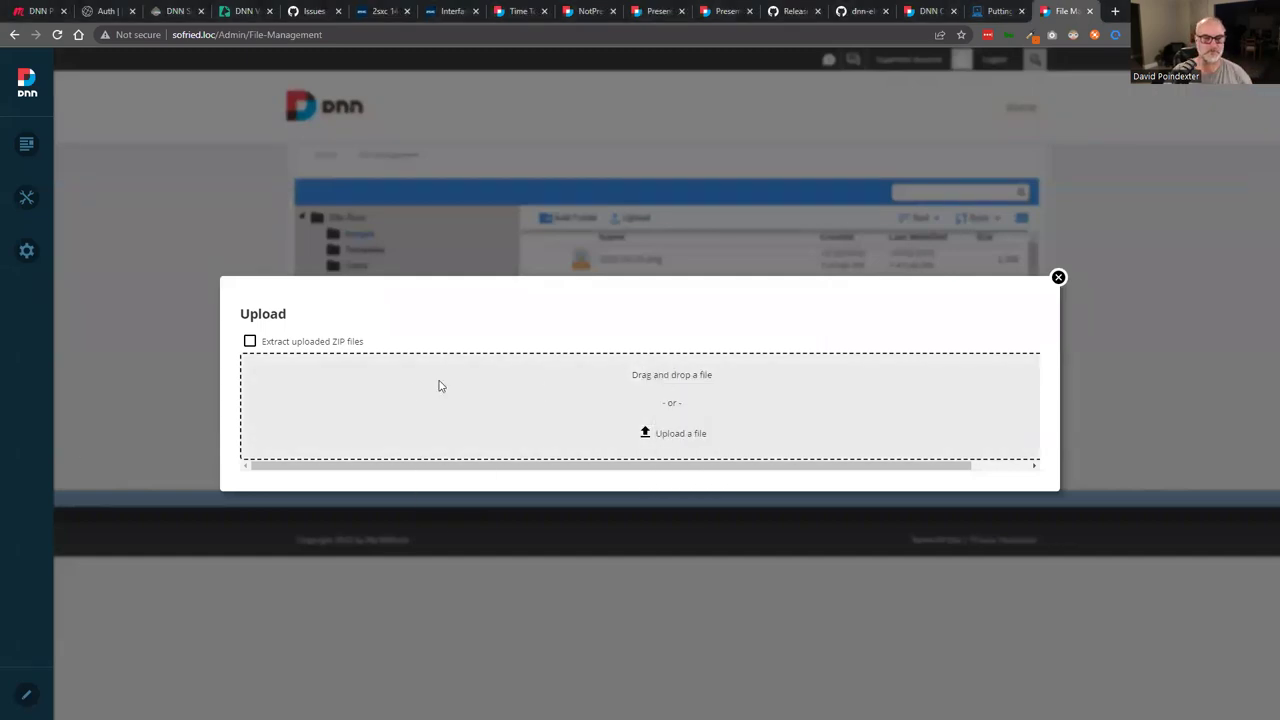
pyautogui.moveTo(540, 400); pyautogui.dragTo(423, 414)
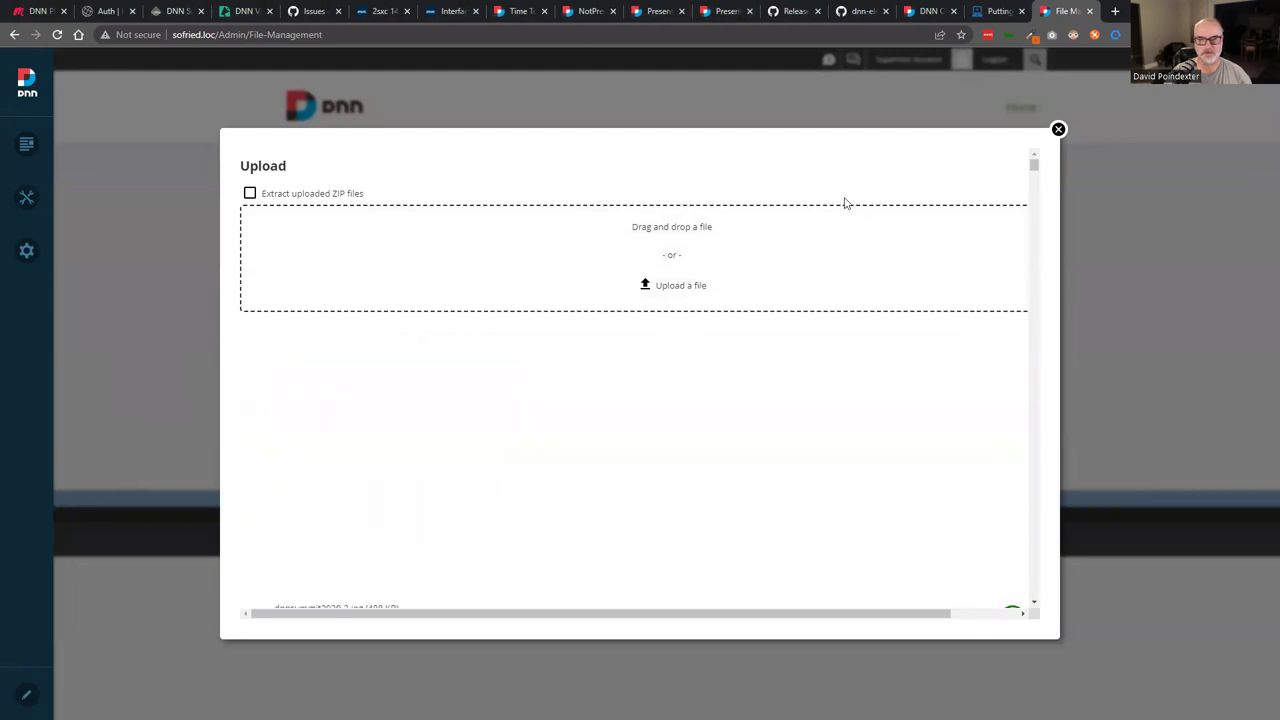
pyautogui.click(1057, 130)
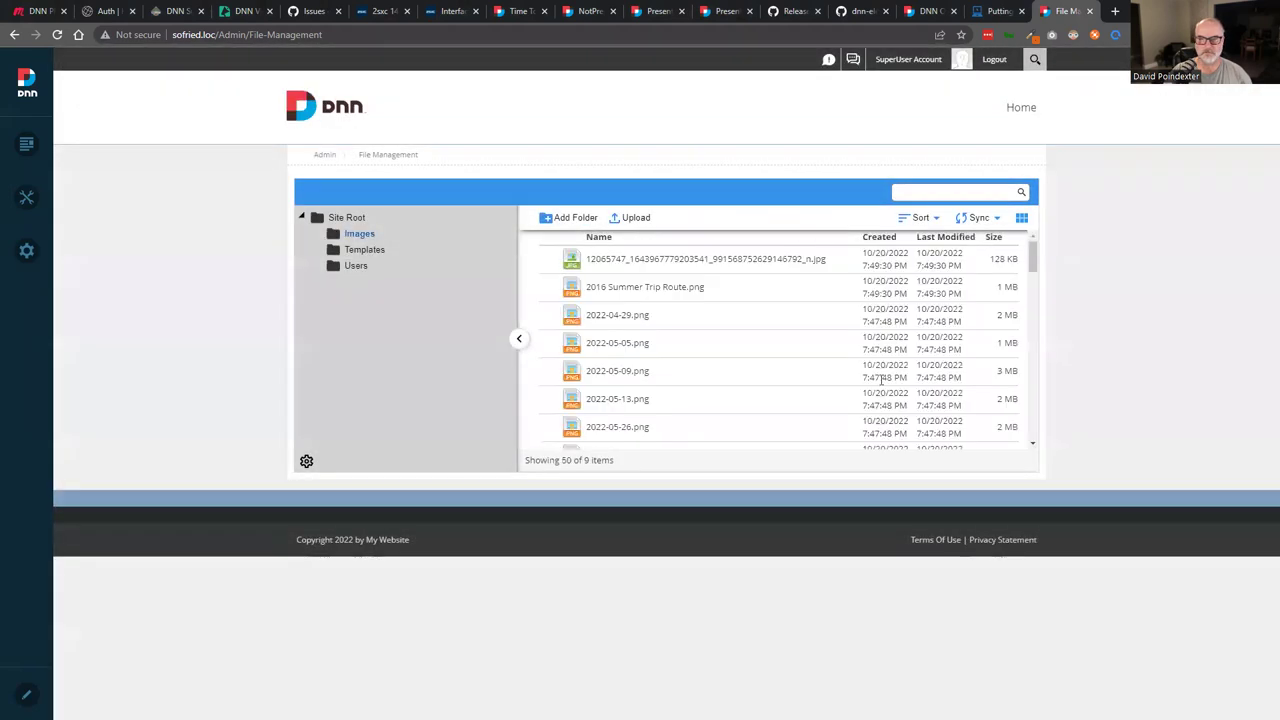
# Reload the Images folder listing by switching to Templates and back, and examine the uploaded files and item count
pyautogui.click(365, 249)
pyautogui.click(358, 234)
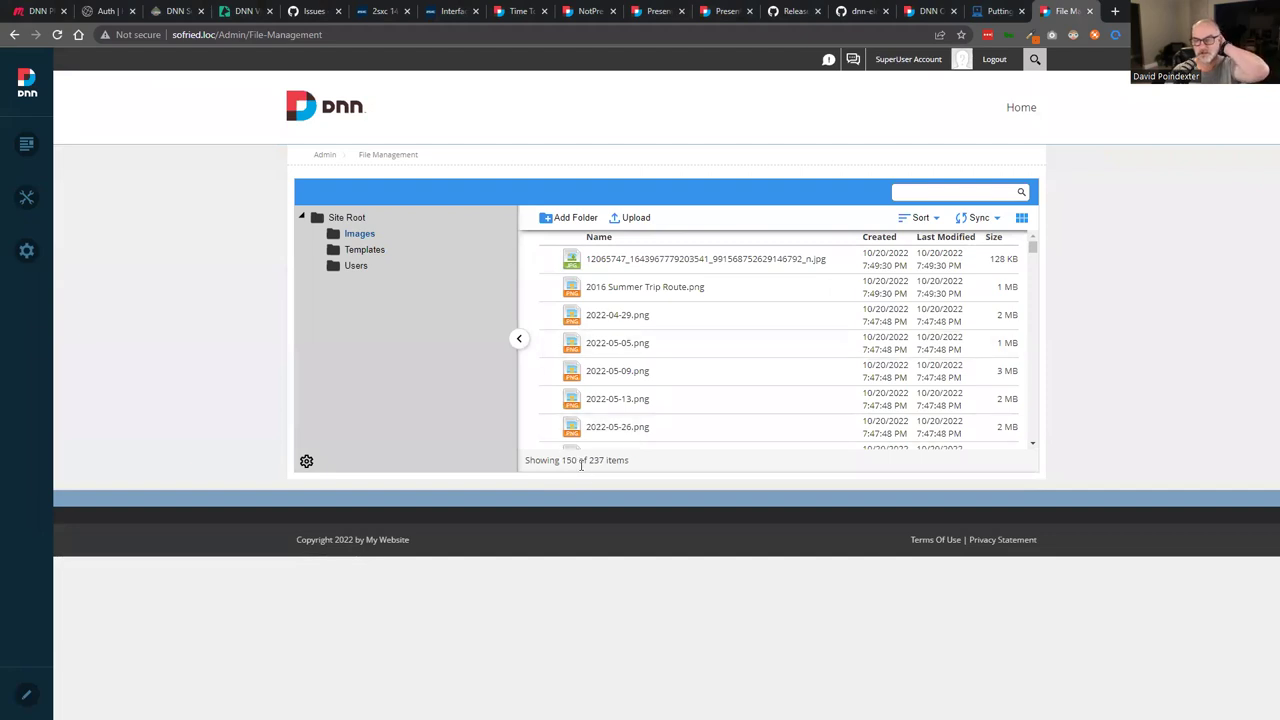
pyautogui.click(362, 250)
pyautogui.click(360, 236)
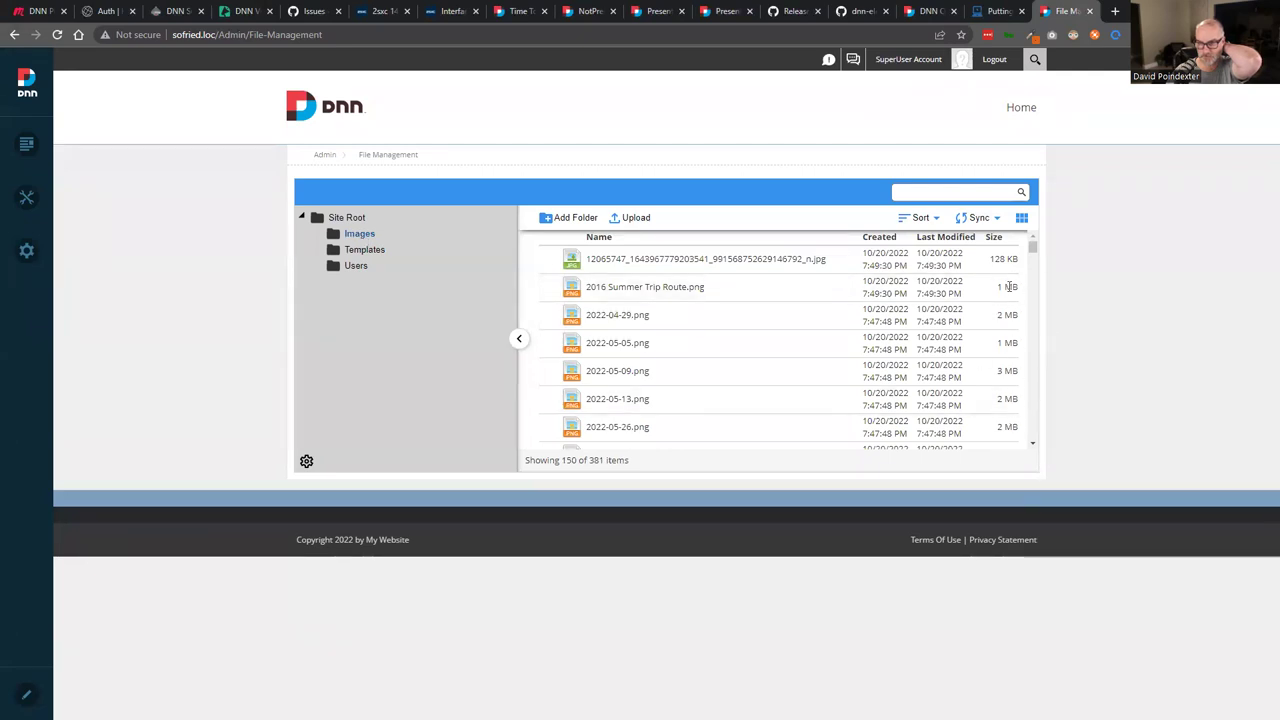
pyautogui.scroll(-1, 997, 398)
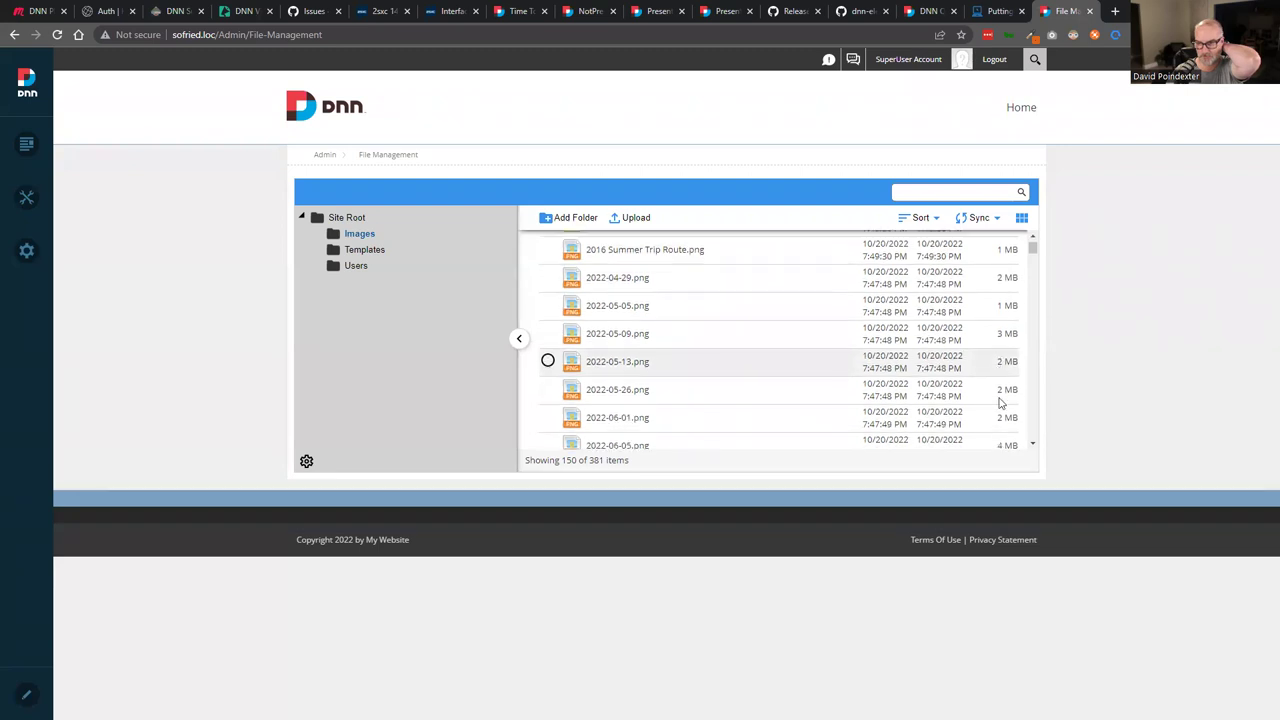
pyautogui.scroll(-5, 1000, 402)
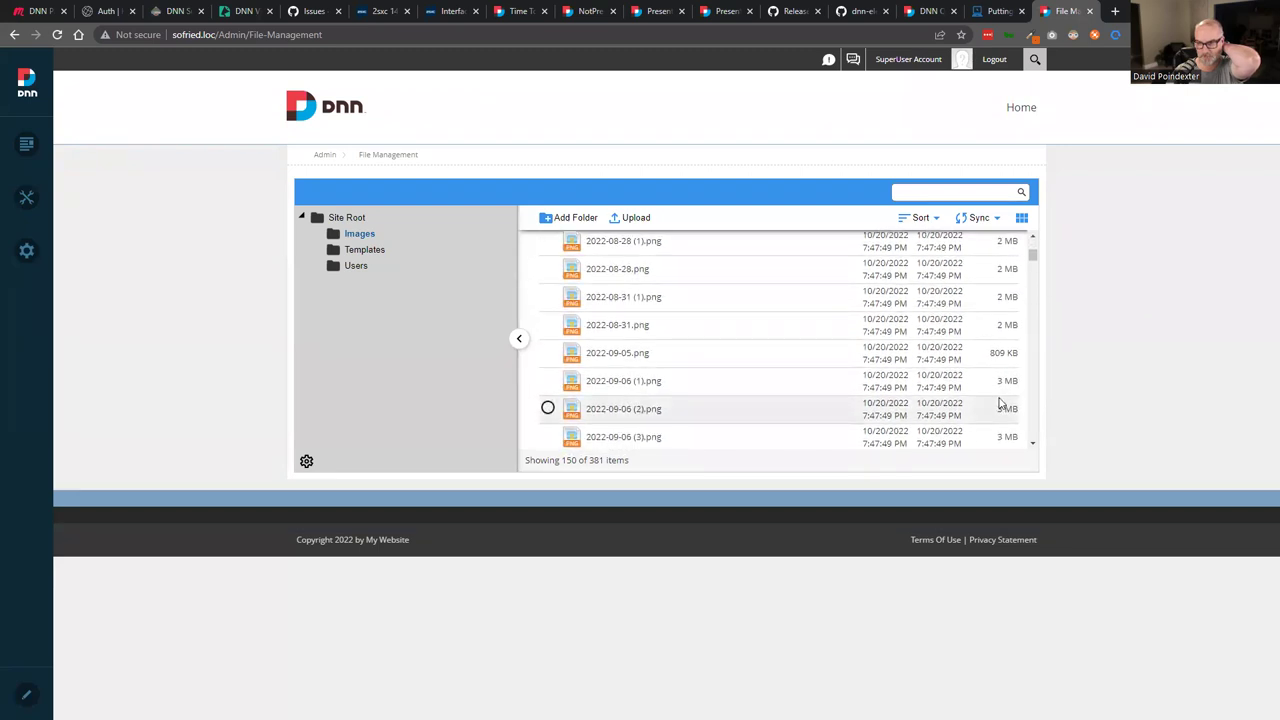
pyautogui.scroll(-8, 979, 350)
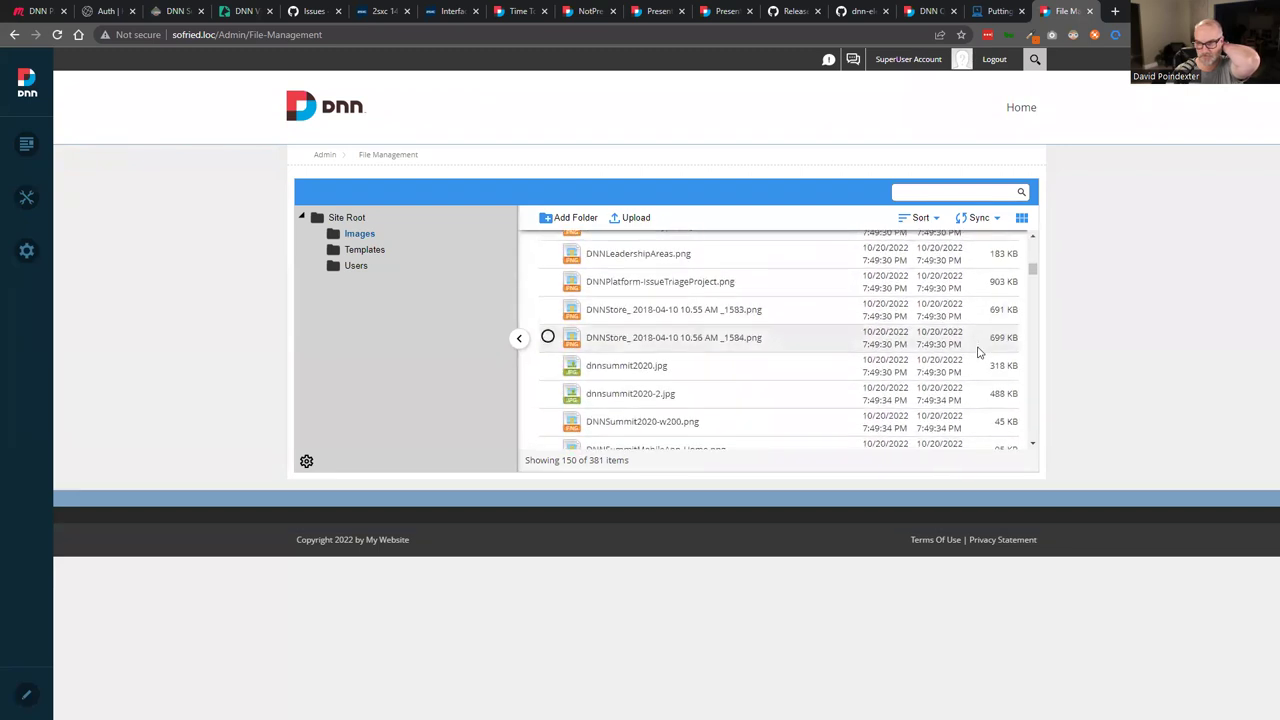
pyautogui.scroll(-8, 979, 352)
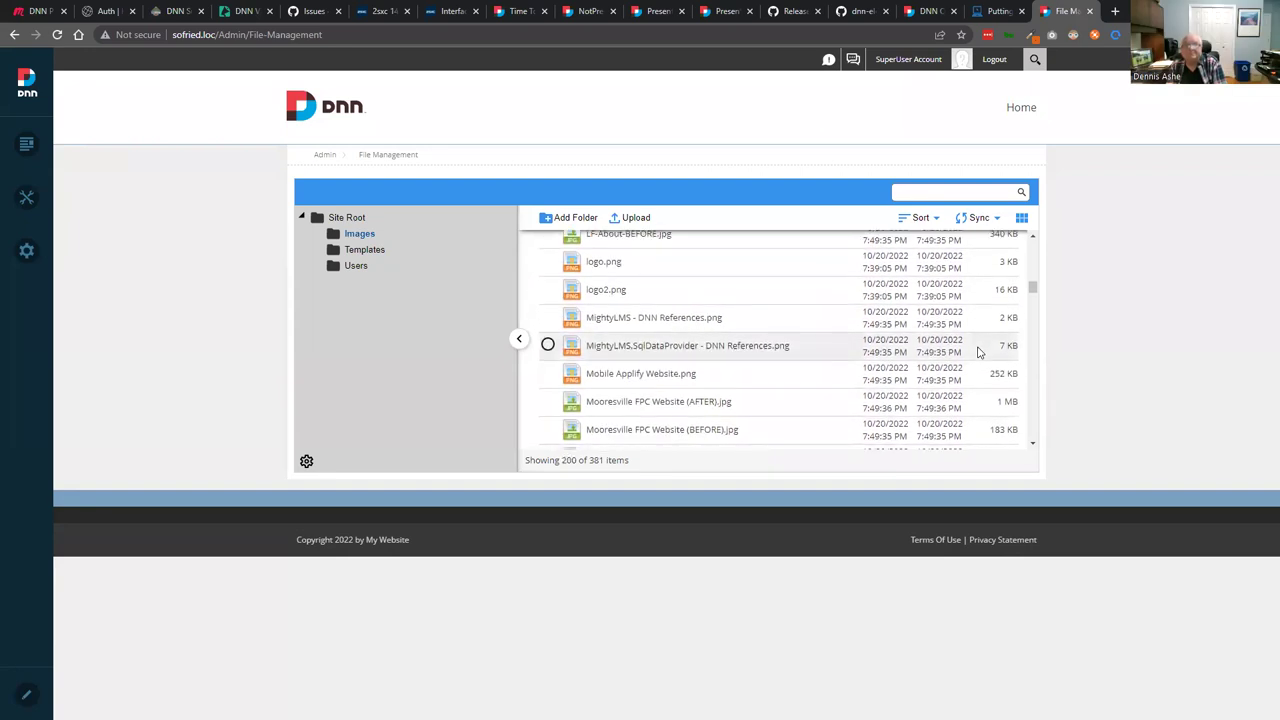
pyautogui.moveTo(1030, 291); pyautogui.dragTo(1033, 250)
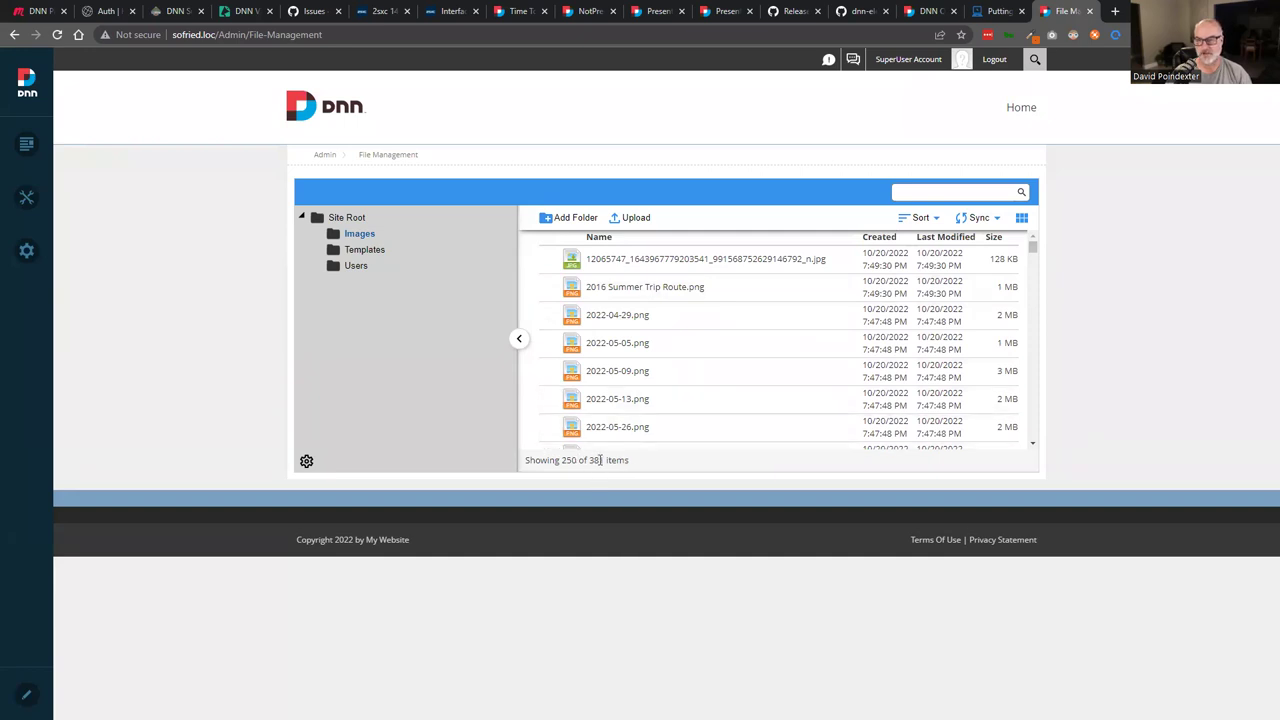
# Examine the Images folder's file list down to its last entries and compare the shown item count with the total
pyautogui.scroll(-1, 625, 343)
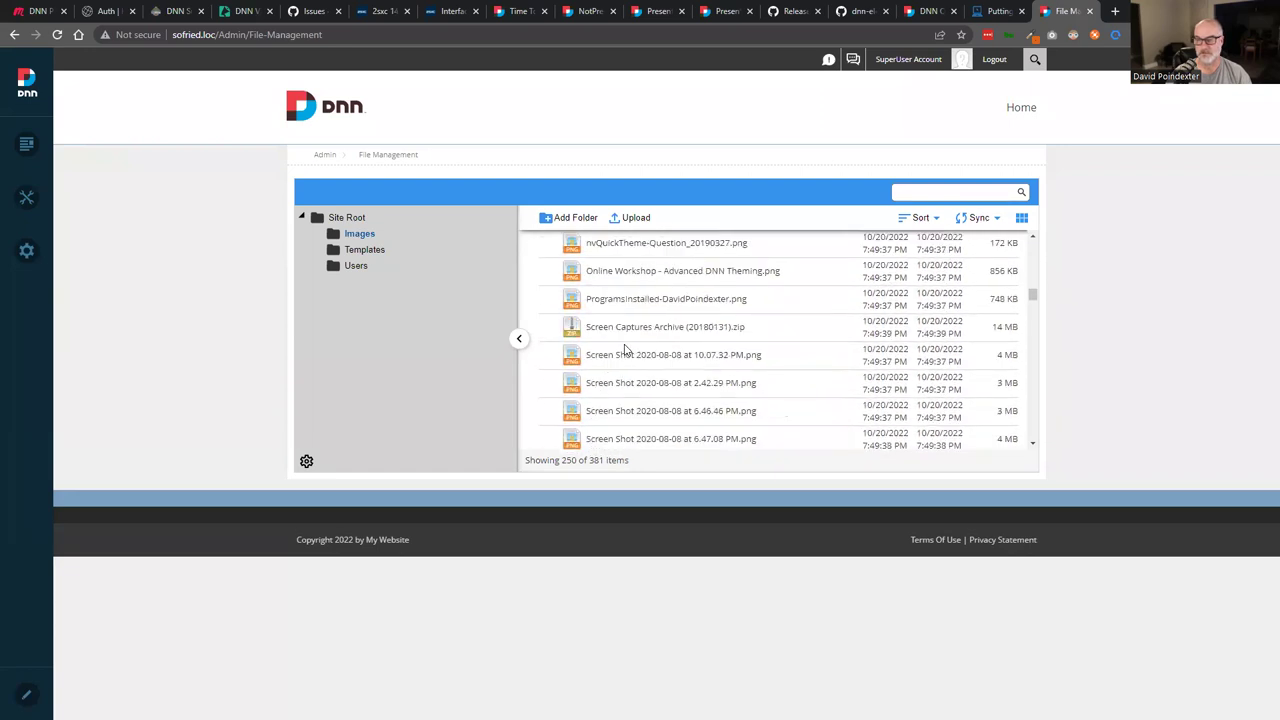
pyautogui.scroll(-5, 625, 348)
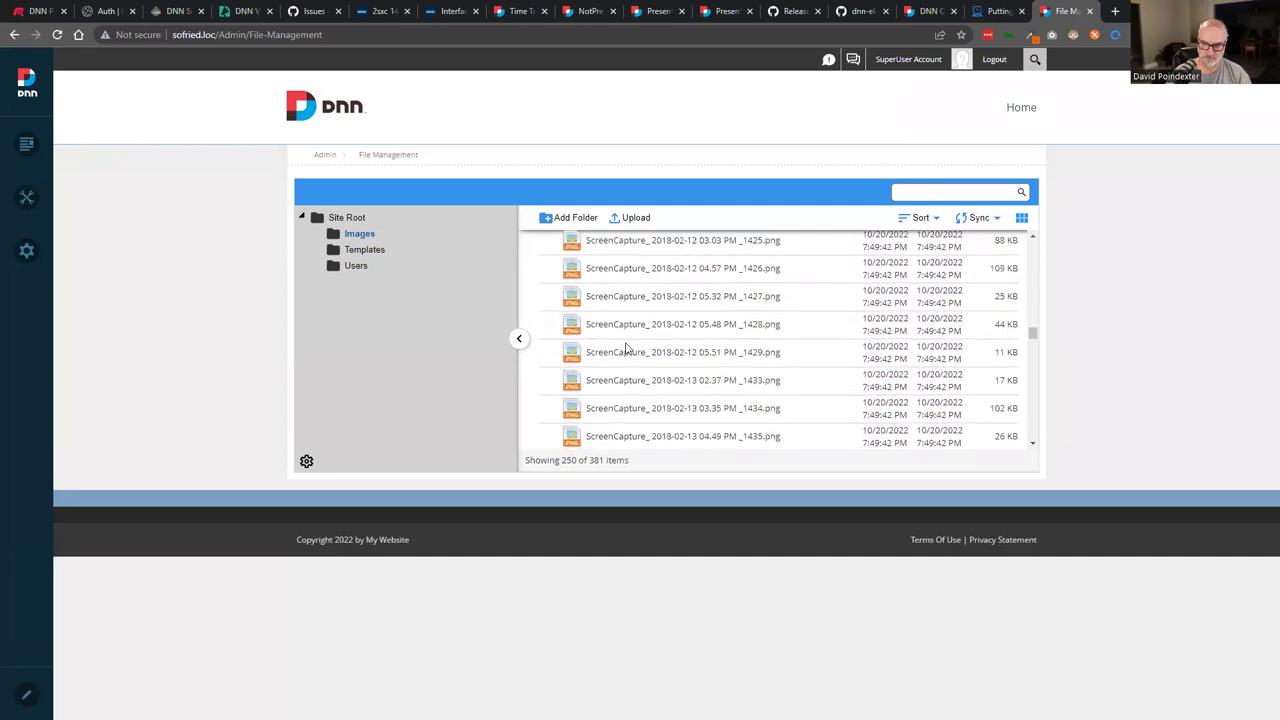
pyautogui.scroll(-10, 625, 348)
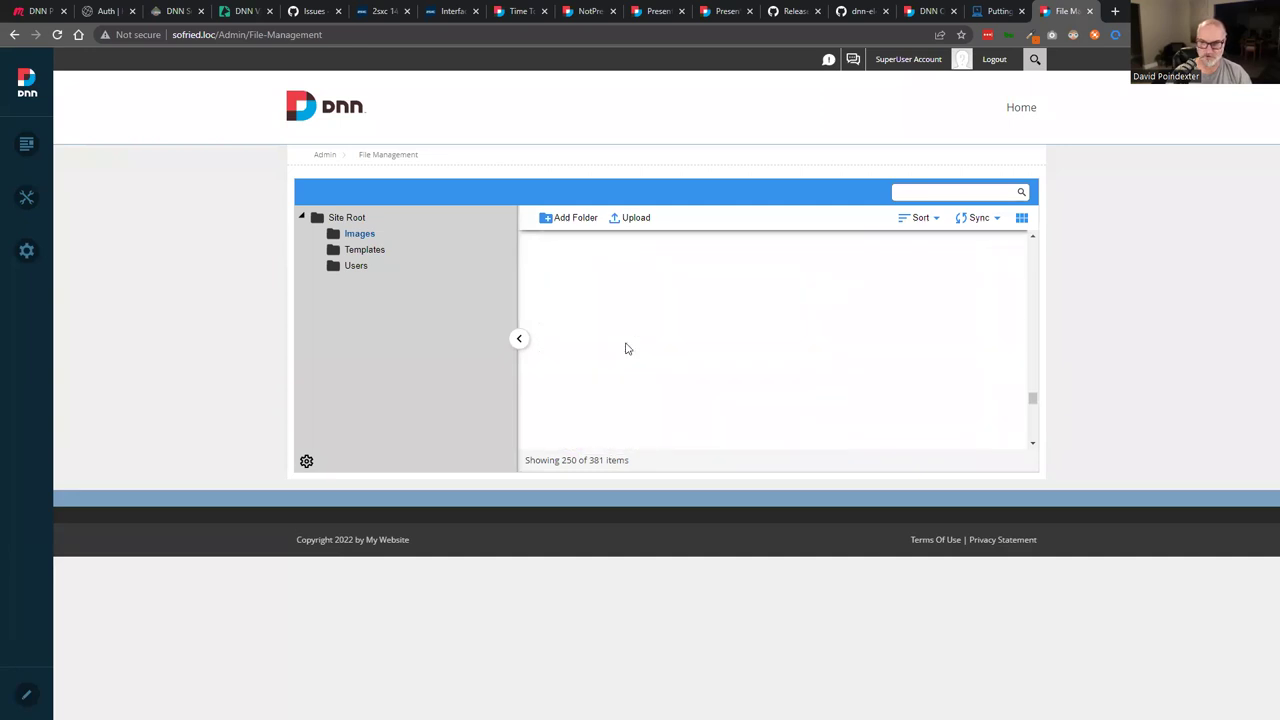
pyautogui.scroll(-3, 706, 306)
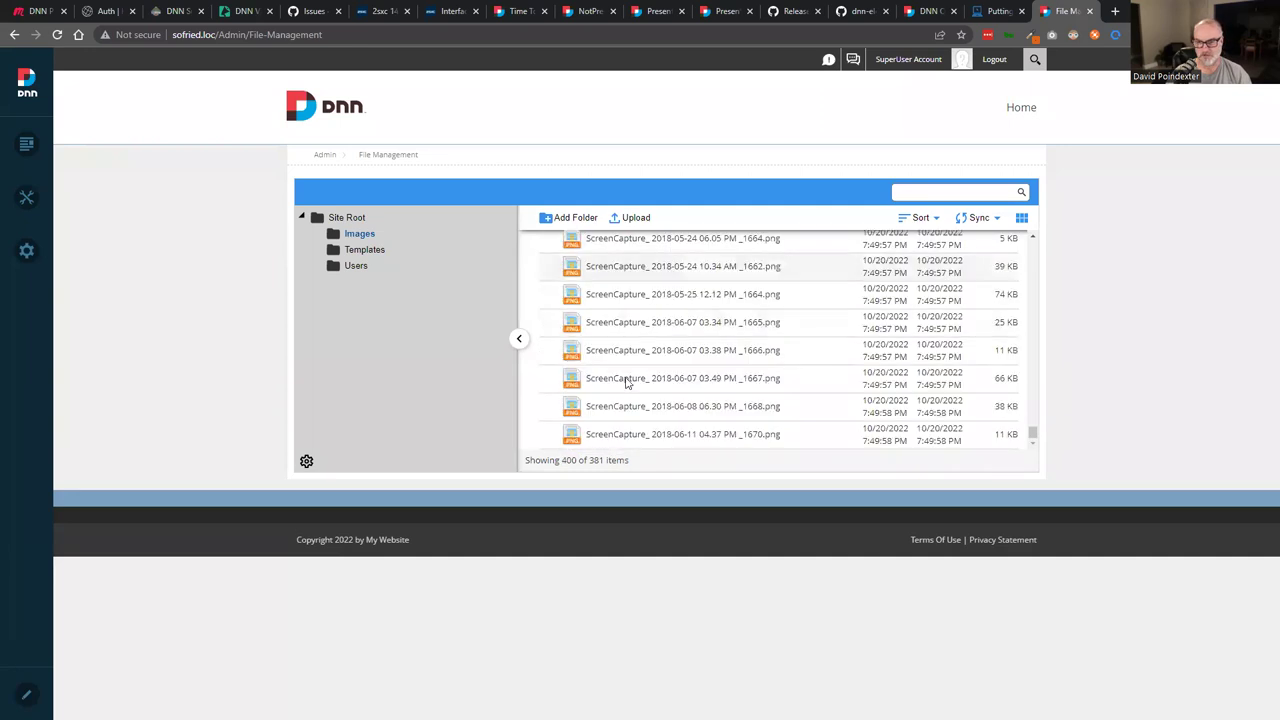
pyautogui.scroll(3, 686, 320)
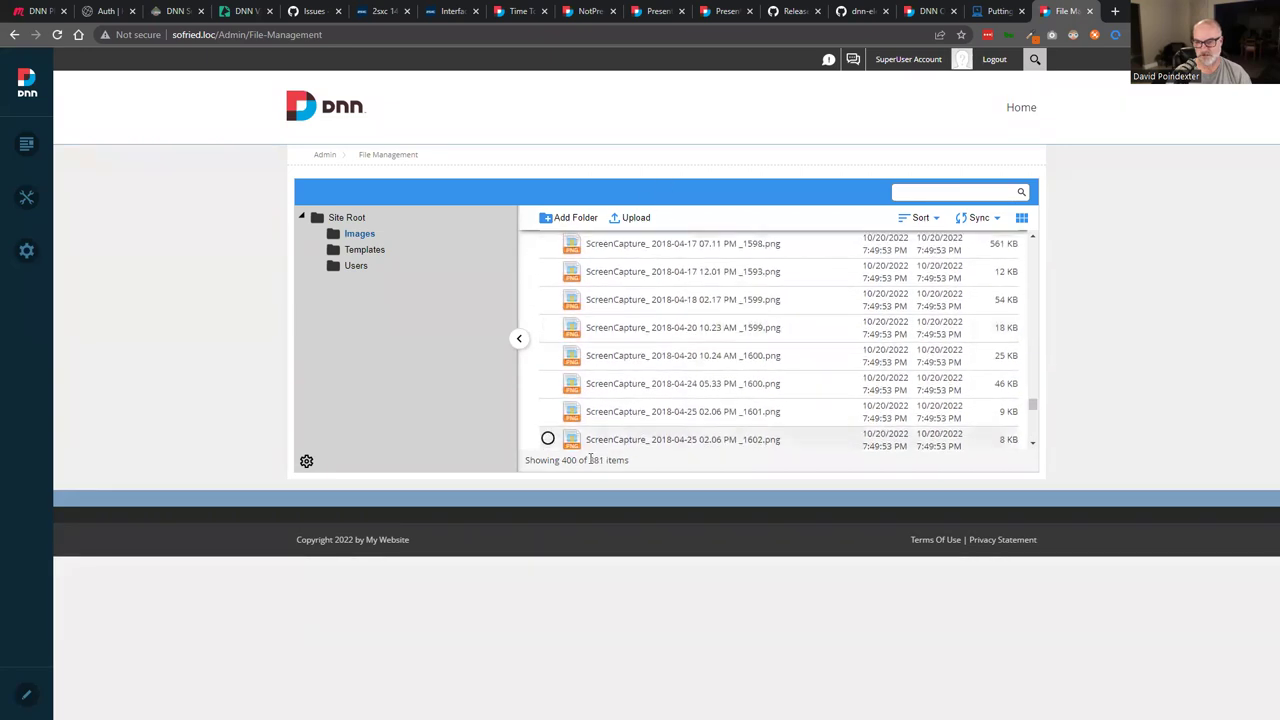
pyautogui.scroll(1, 610, 355)
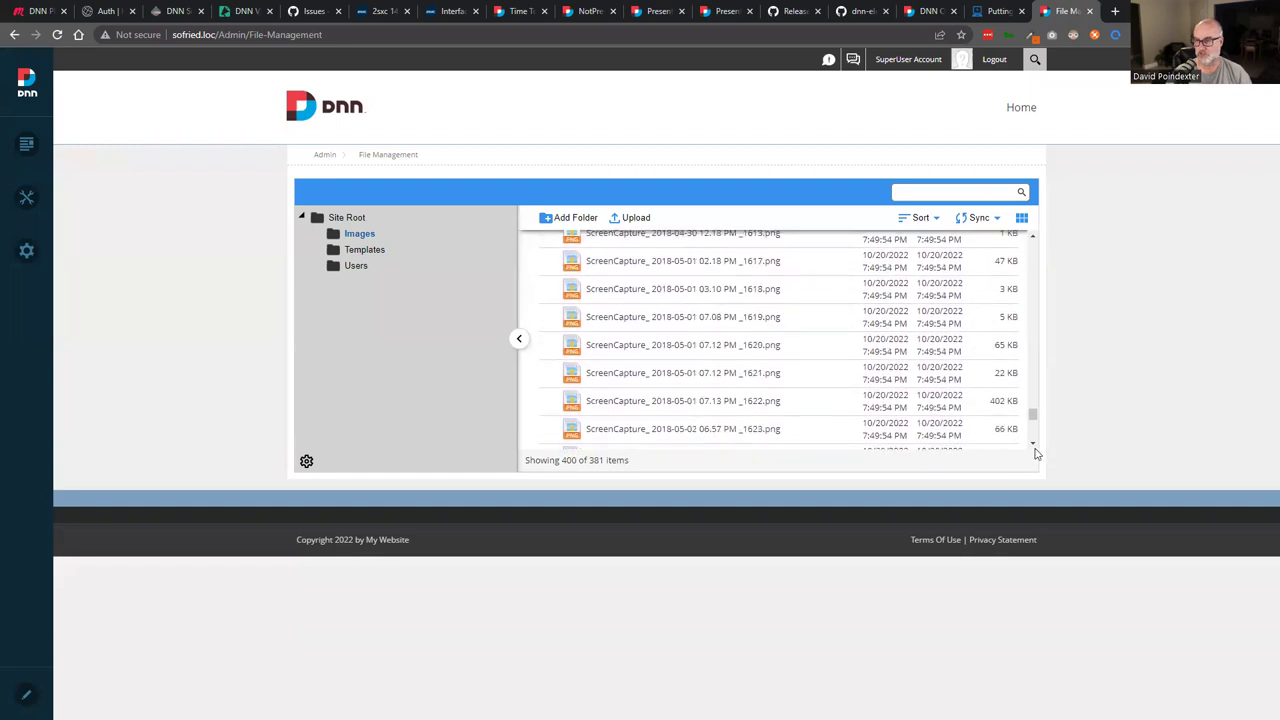
pyautogui.moveTo(1033, 418); pyautogui.dragTo(1031, 245)
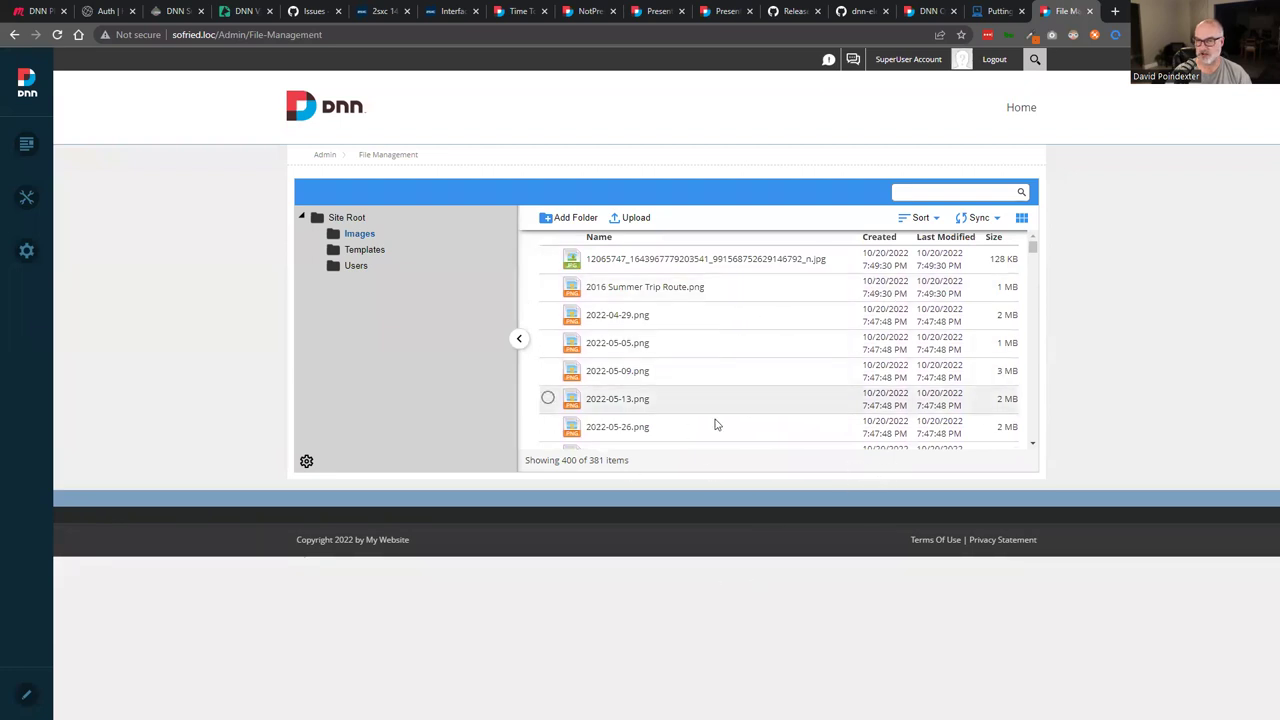
pyautogui.moveTo(1035, 252); pyautogui.dragTo(1033, 362)
pyautogui.moveTo(1035, 426); pyautogui.dragTo(1034, 449)
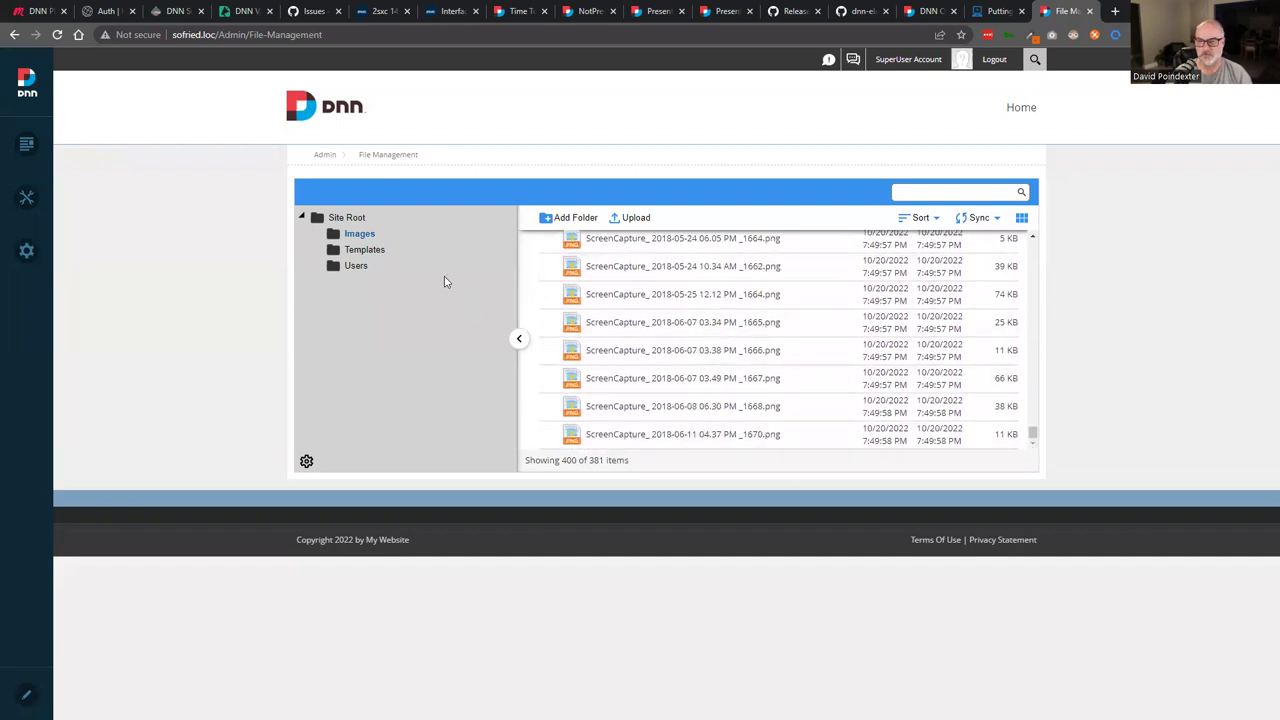
# Reload the Images folder by opening Templates and returning, and load its file list through to the last file
pyautogui.click(352, 251)
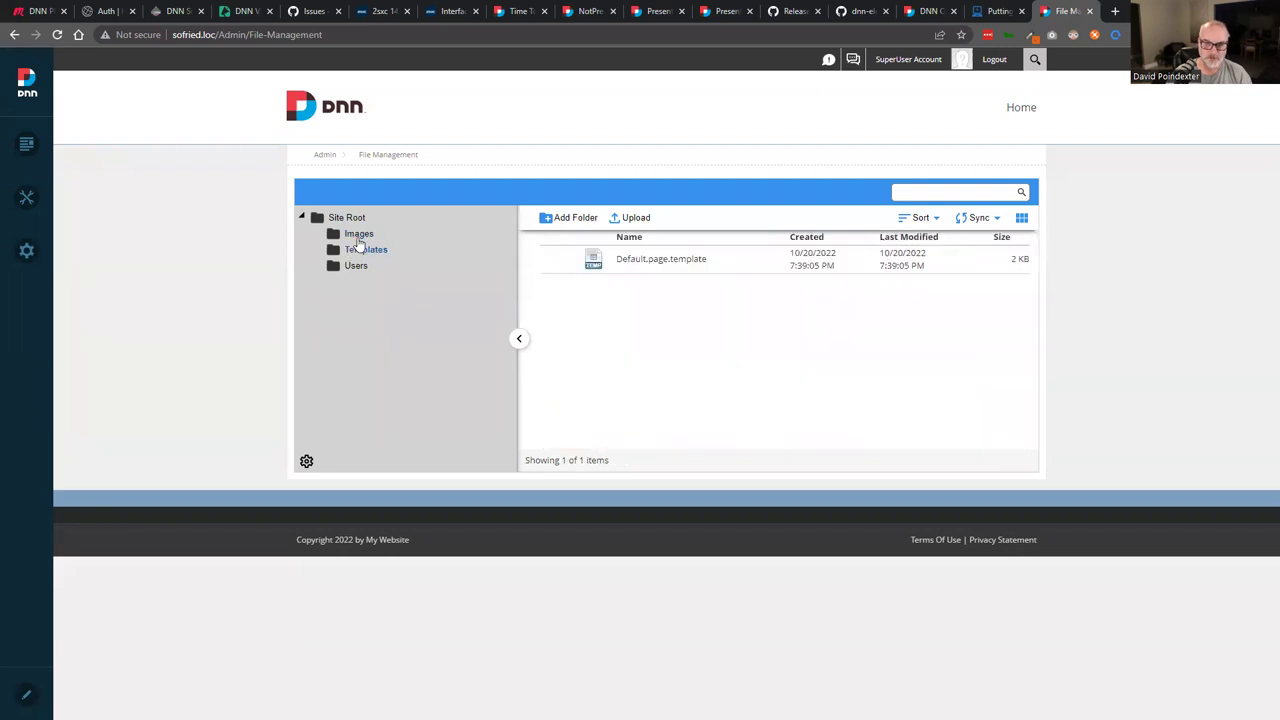
pyautogui.click(356, 236)
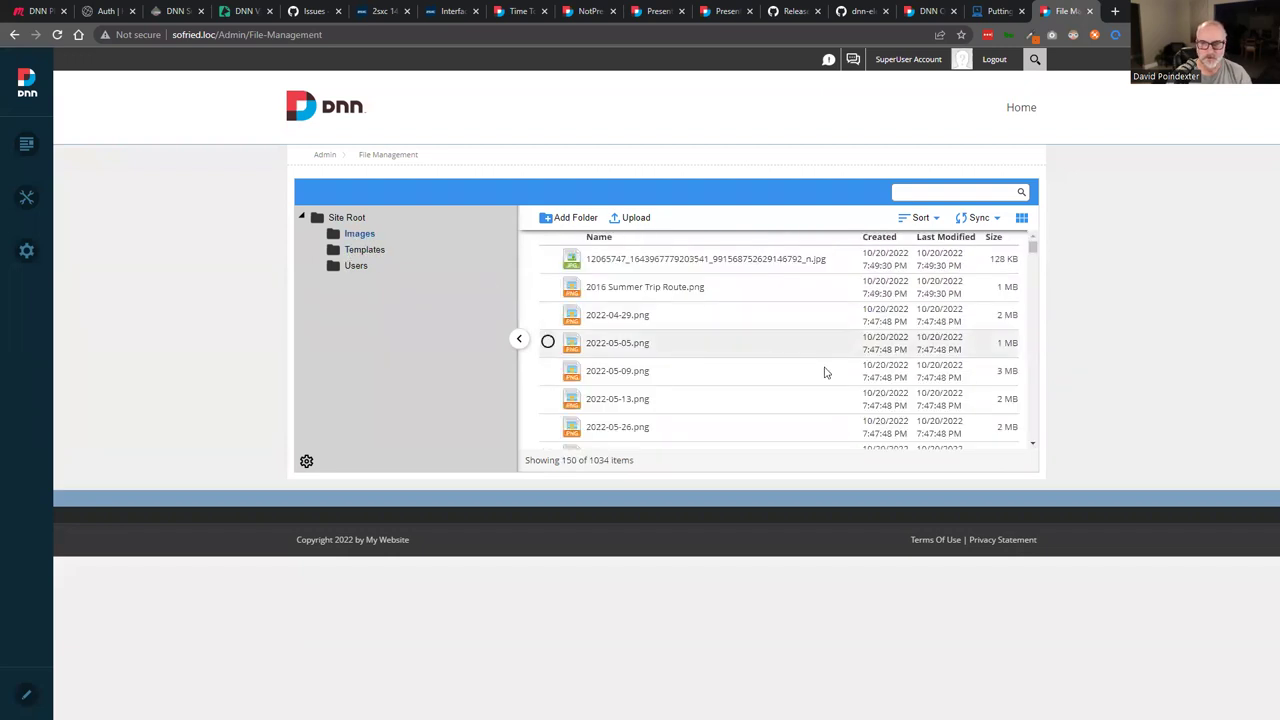
pyautogui.click(933, 193)
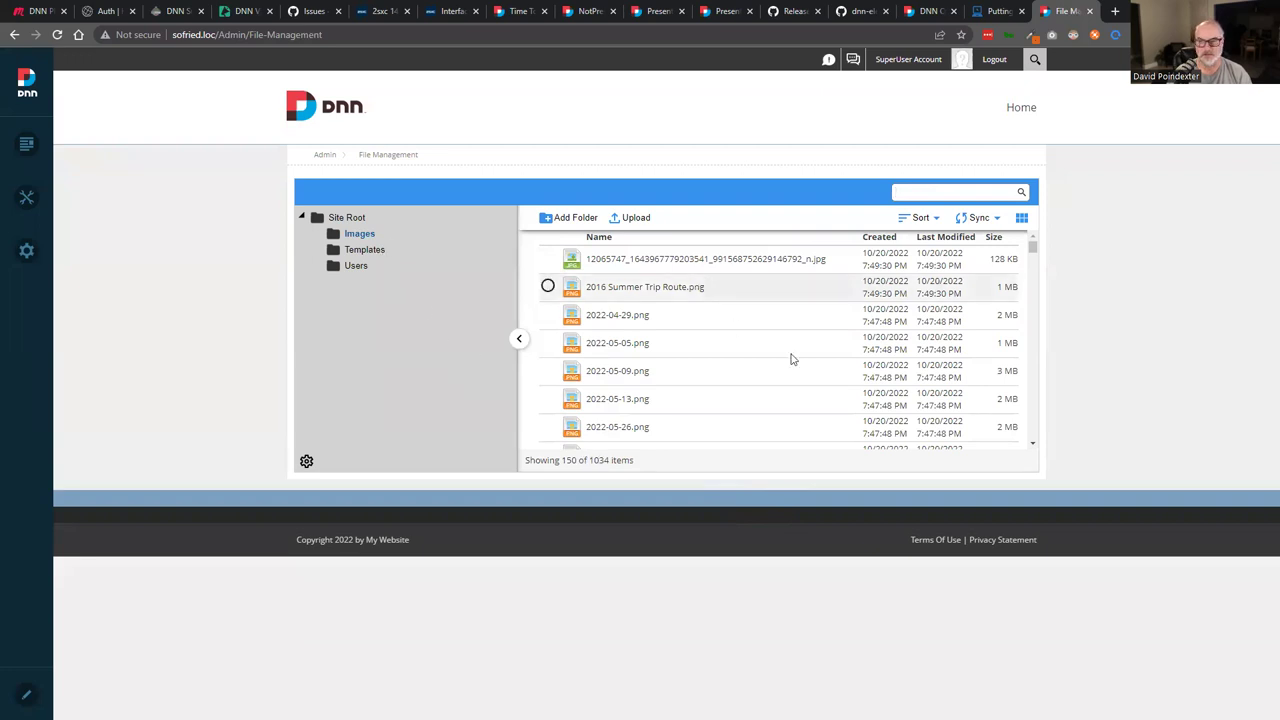
pyautogui.scroll(-10, 1036, 436)
pyautogui.scroll(-3, 1036, 436)
pyautogui.scroll(-10, 1036, 436)
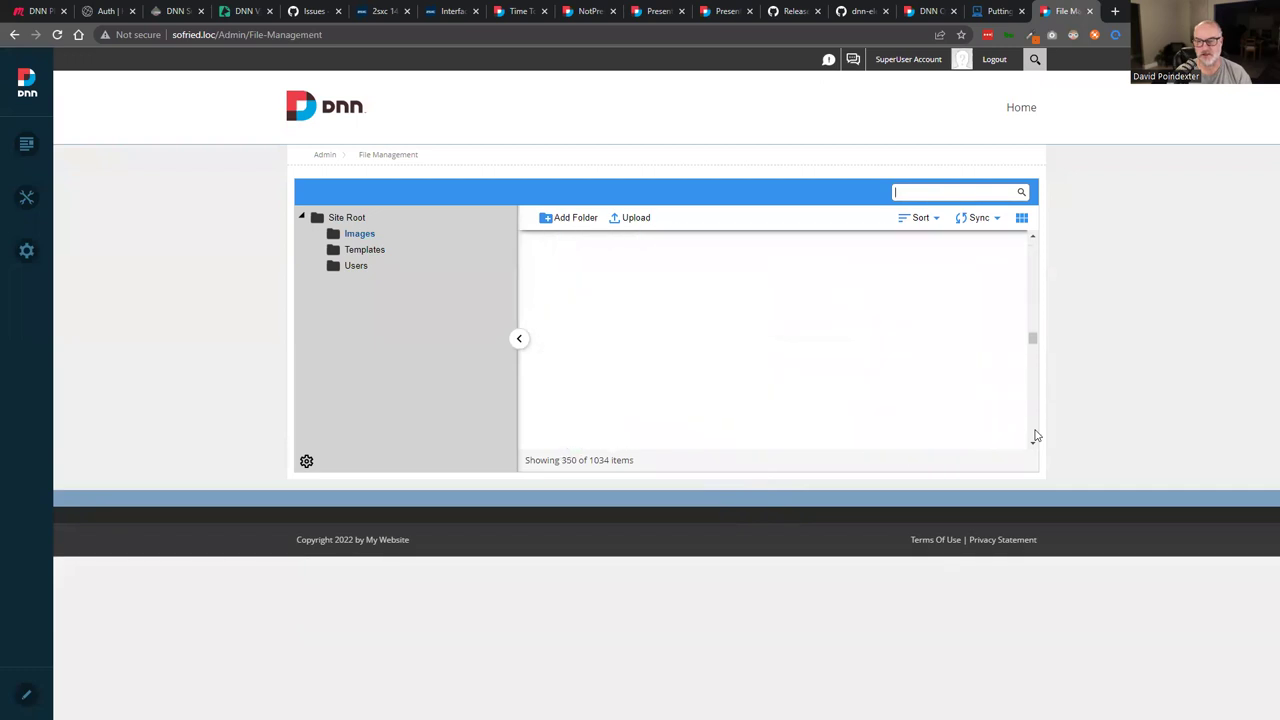
pyautogui.scroll(-8, 1037, 328)
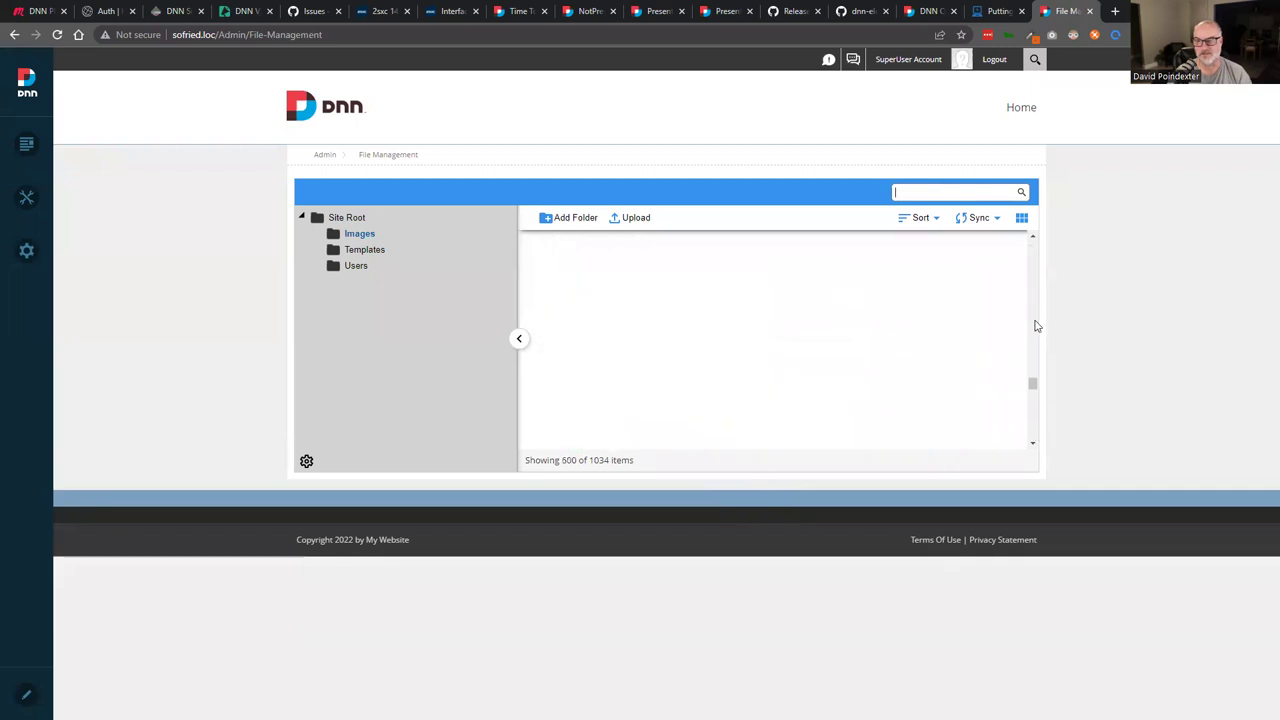
pyautogui.scroll(-8, 1037, 366)
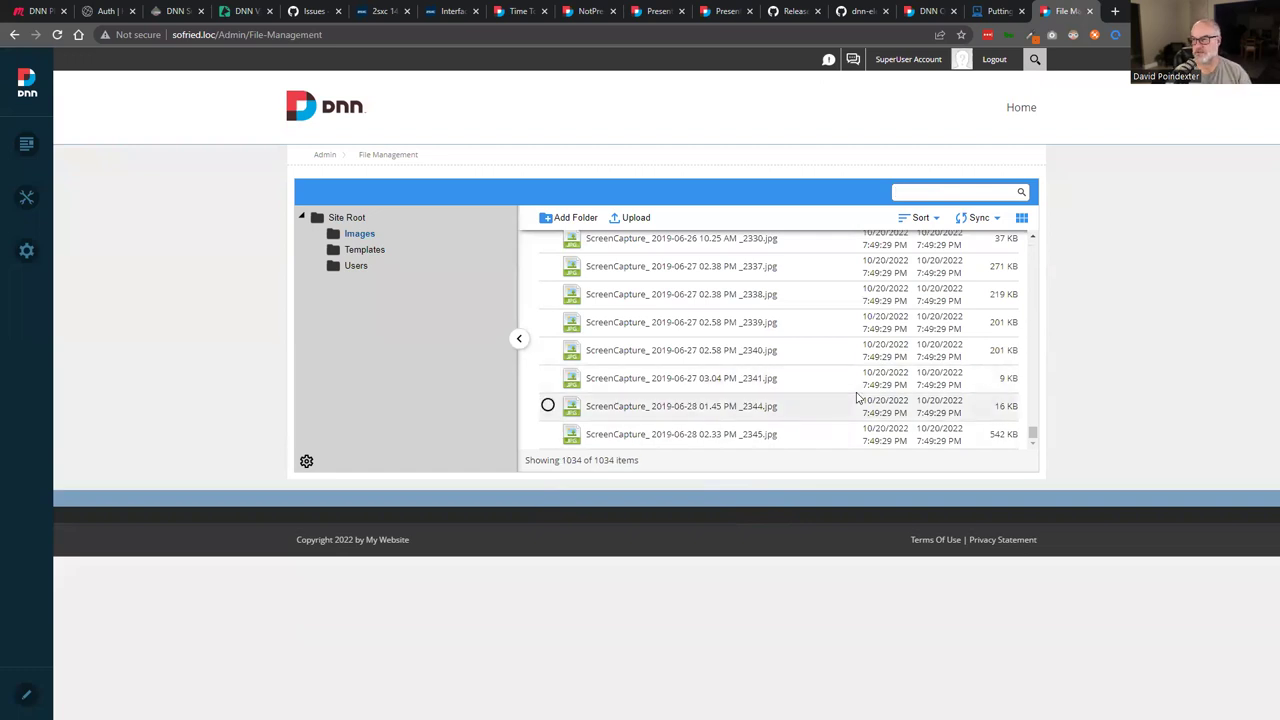
pyautogui.scroll(10, 856, 398)
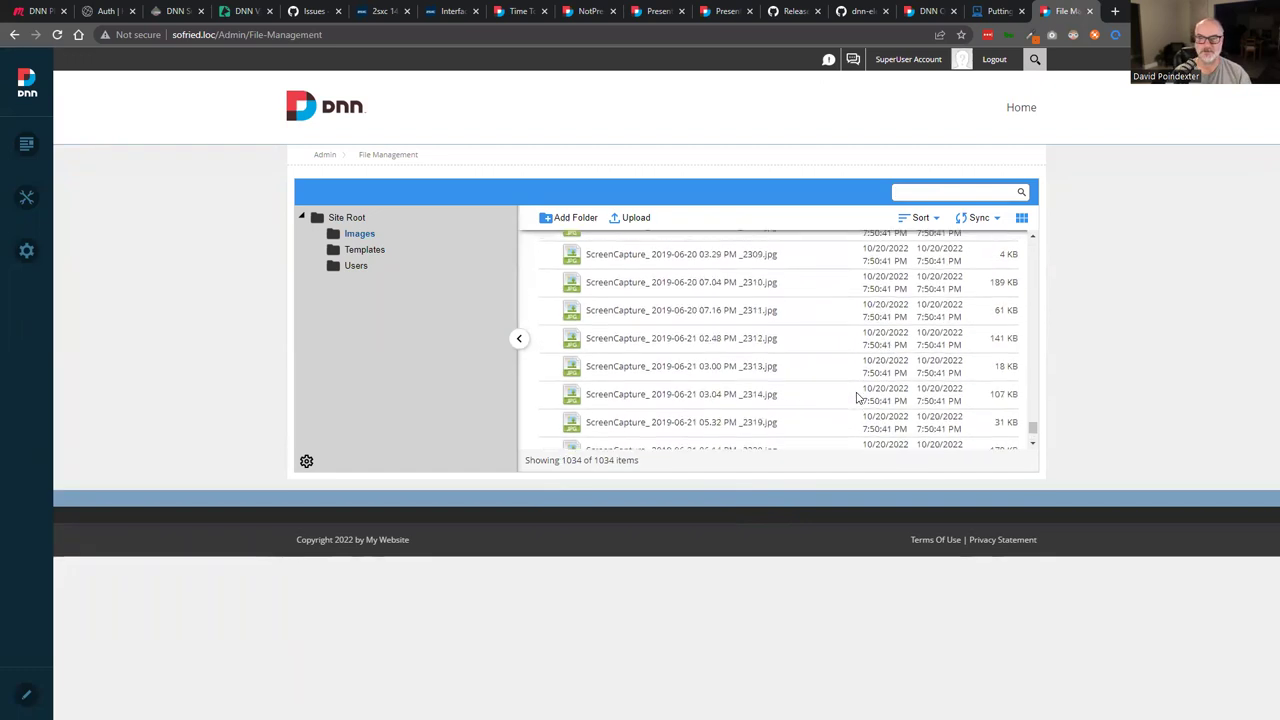
# Search the Images folder for files matching 2019-01, and clear the search to restore the full listing
pyautogui.click(957, 195)
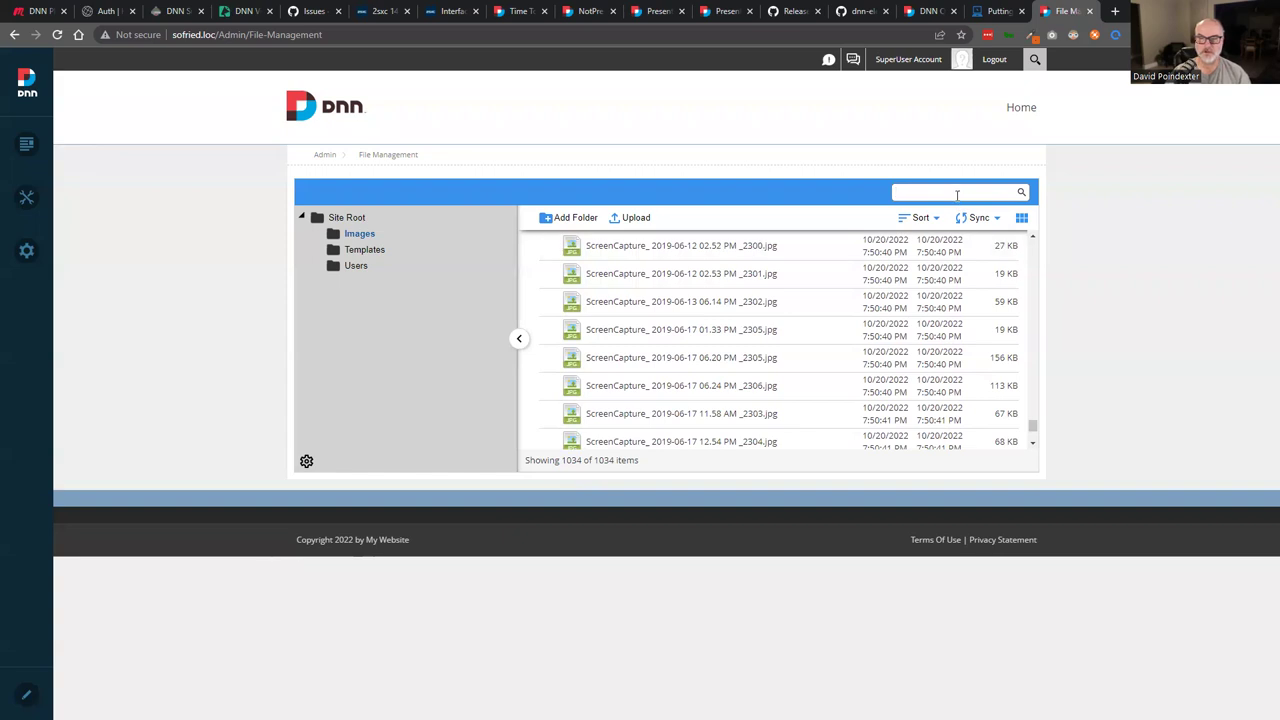
pyautogui.write('20')
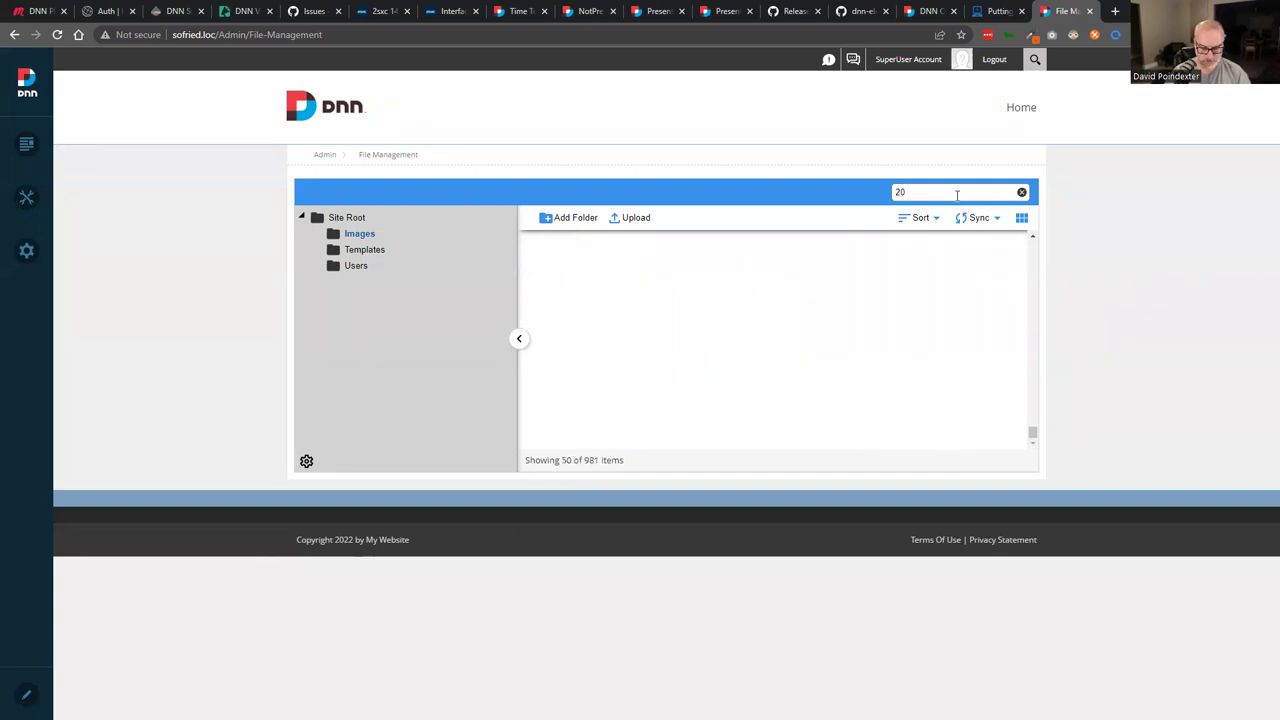
pyautogui.write('19_')
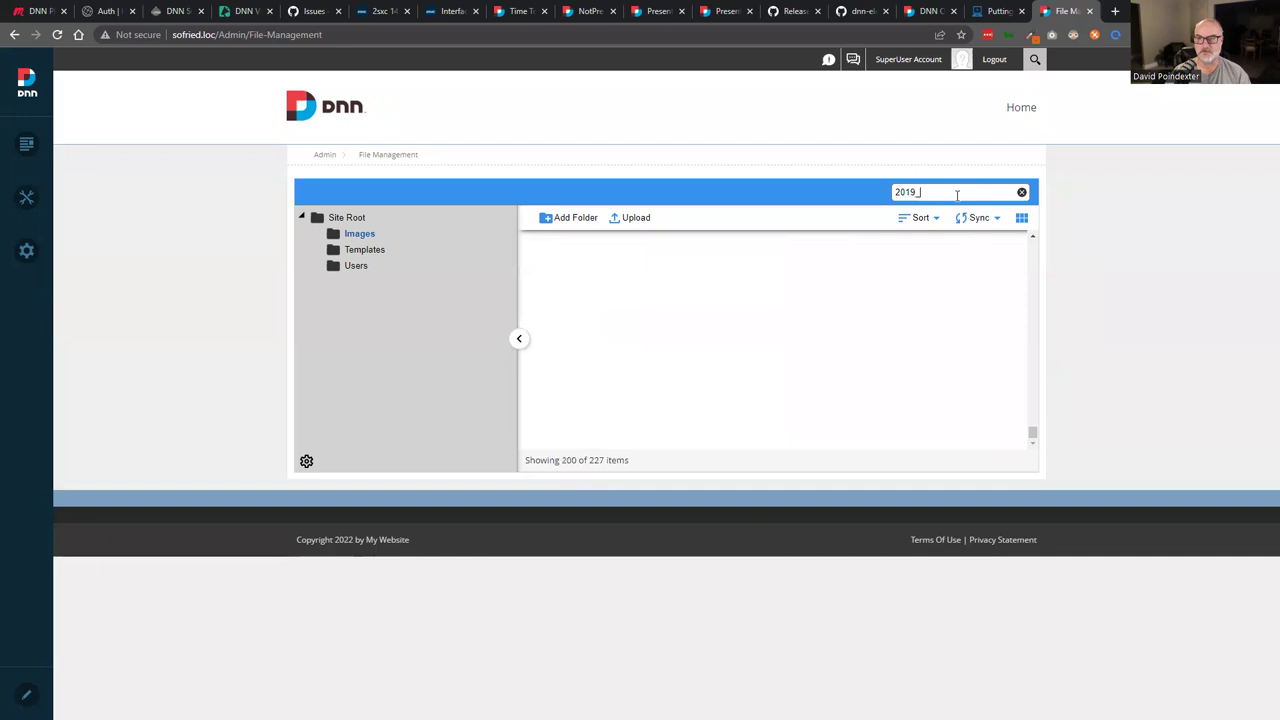
pyautogui.press('BackSpace')
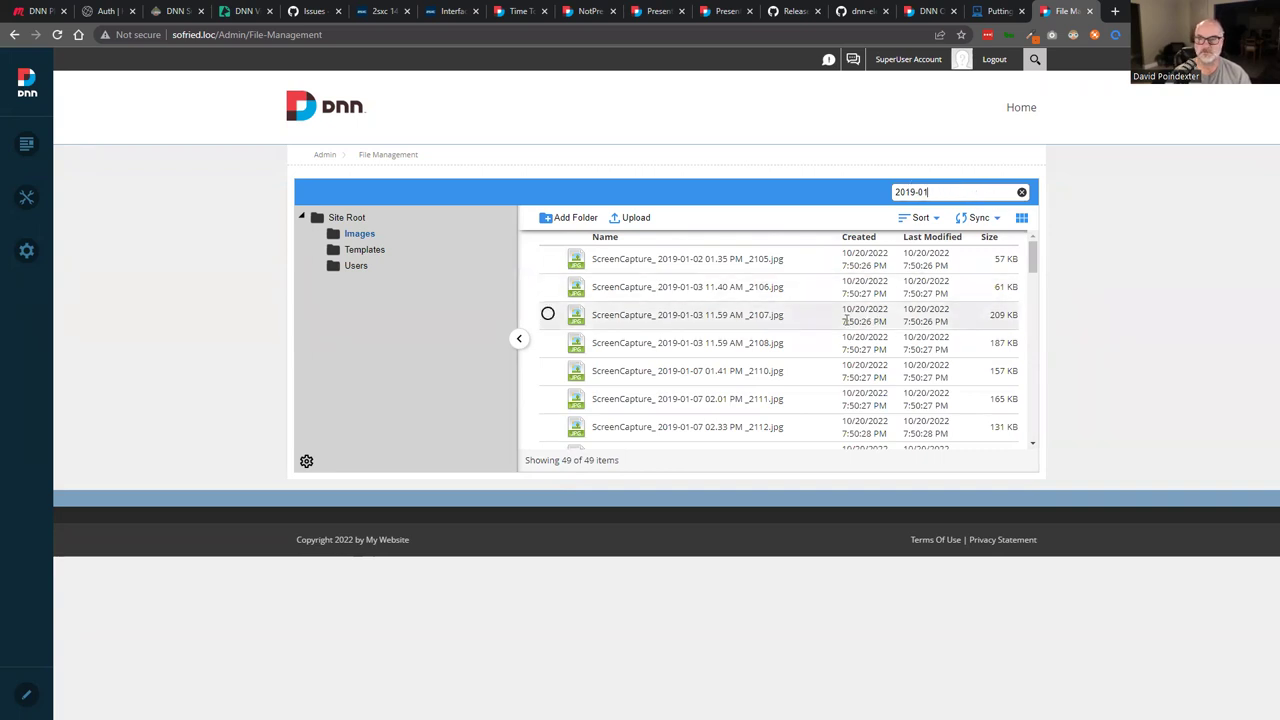
pyautogui.hotkey('ctrl', 'shift', 'Left')
pyautogui.hotkey('ctrl', 'shift', 'Left')
pyautogui.press('BackSpace')
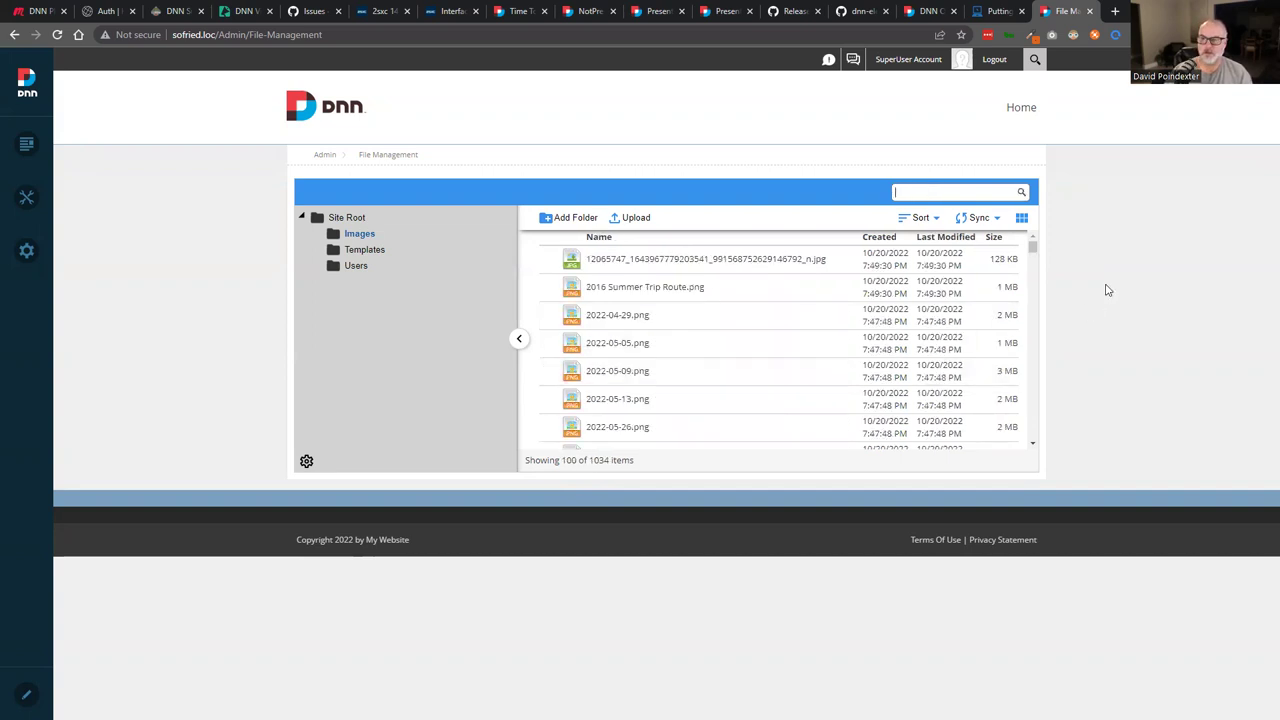
# Review the available Sync options and the actions offered for the Images folder in the folder tree
pyautogui.click(990, 220)
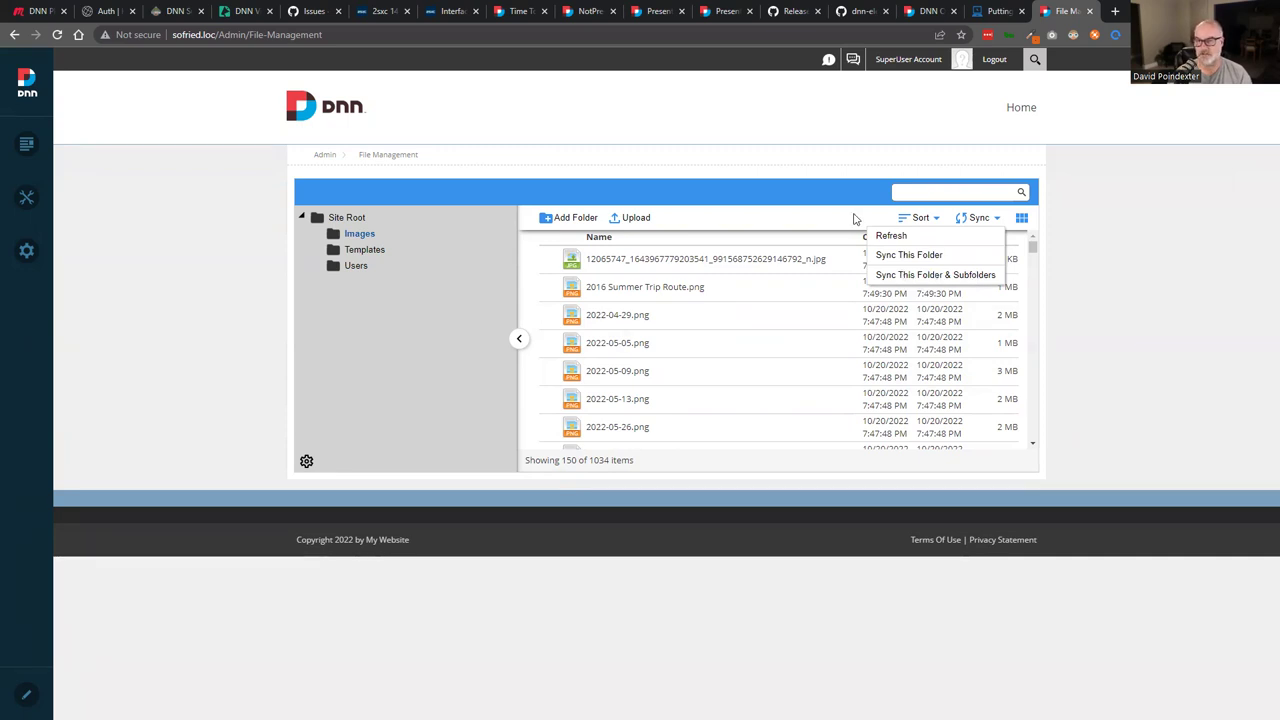
pyautogui.click(995, 219)
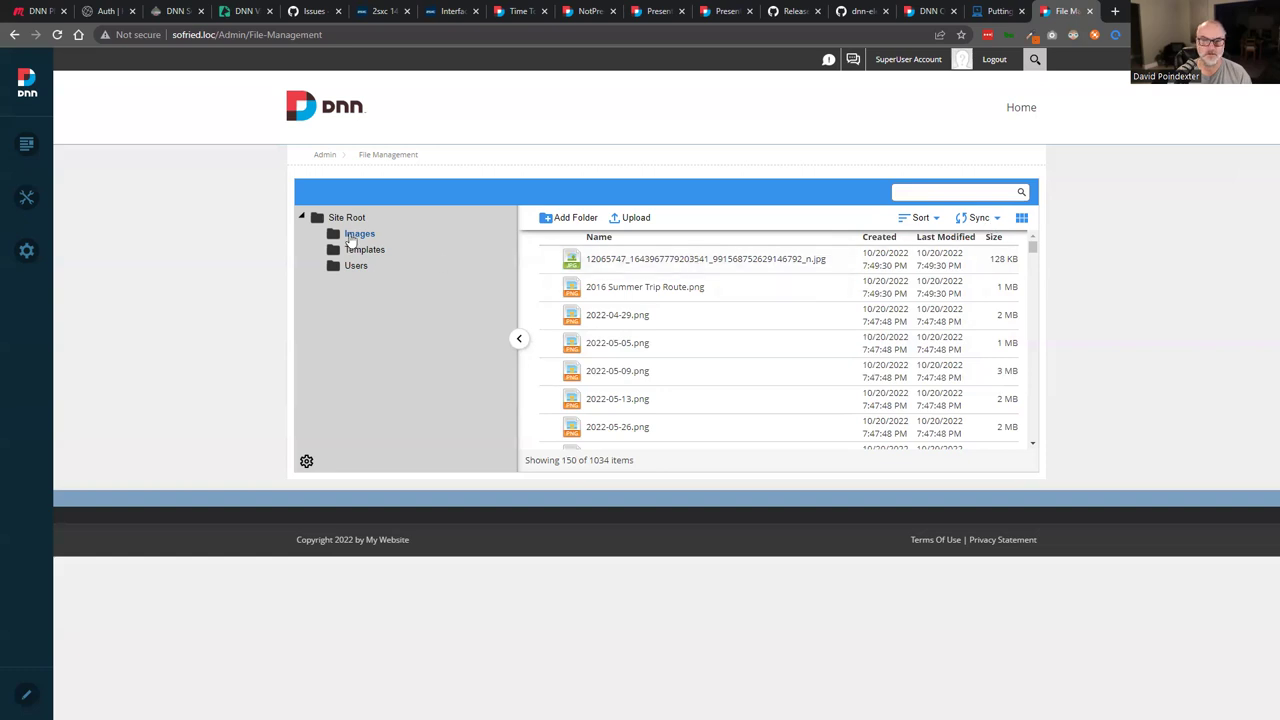
pyautogui.rightClick(352, 236)
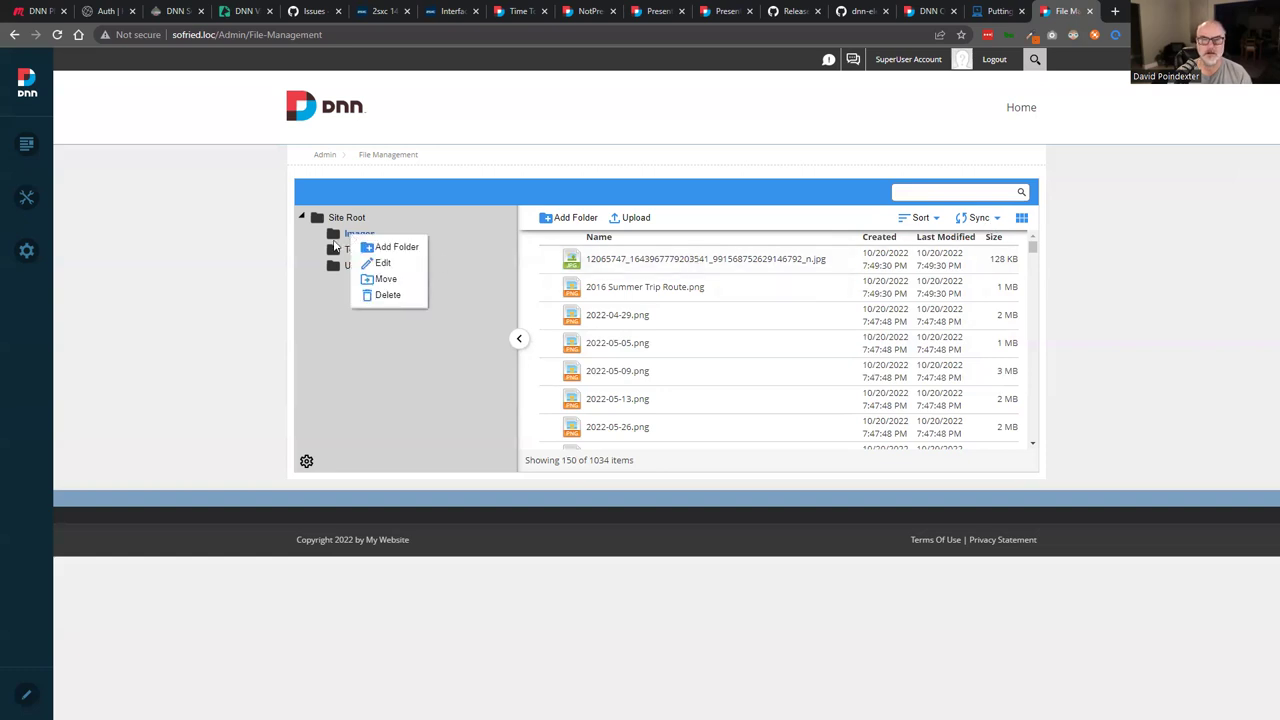
# Select Default.page.template in the Templates folder and browse Images, Users and Site Root with the selection active
pyautogui.click(350, 250)
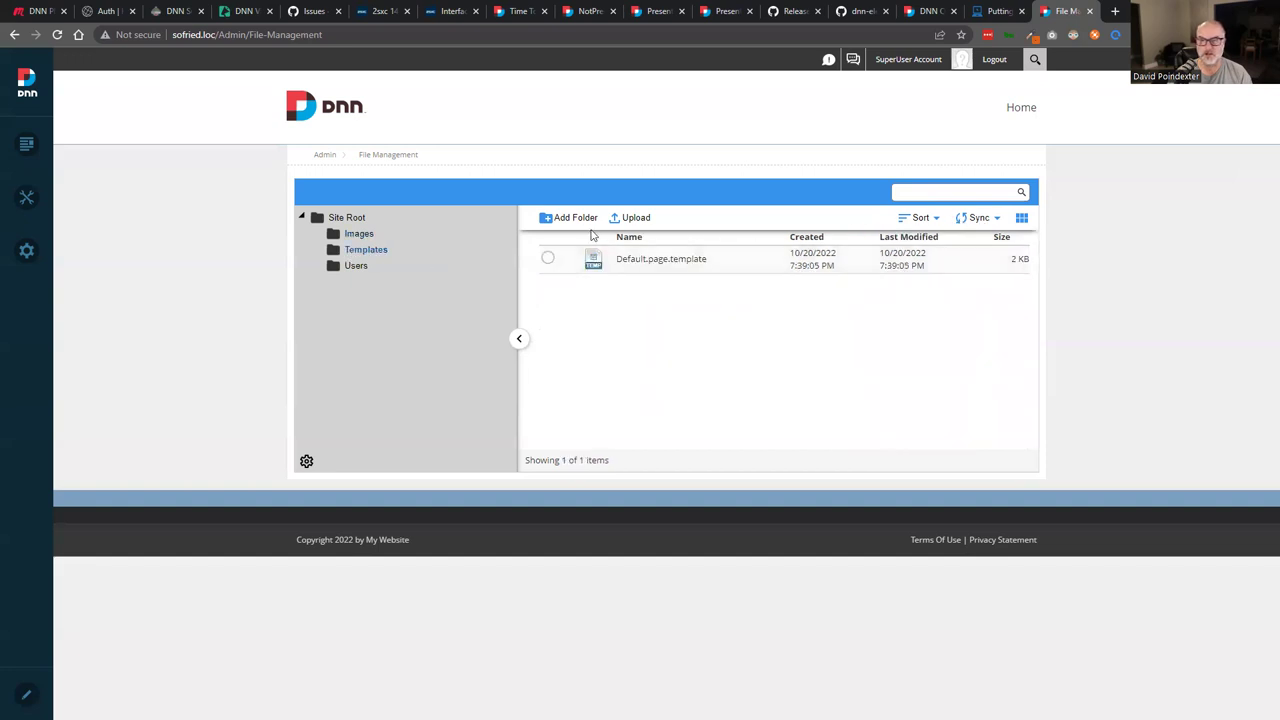
pyautogui.click(679, 272)
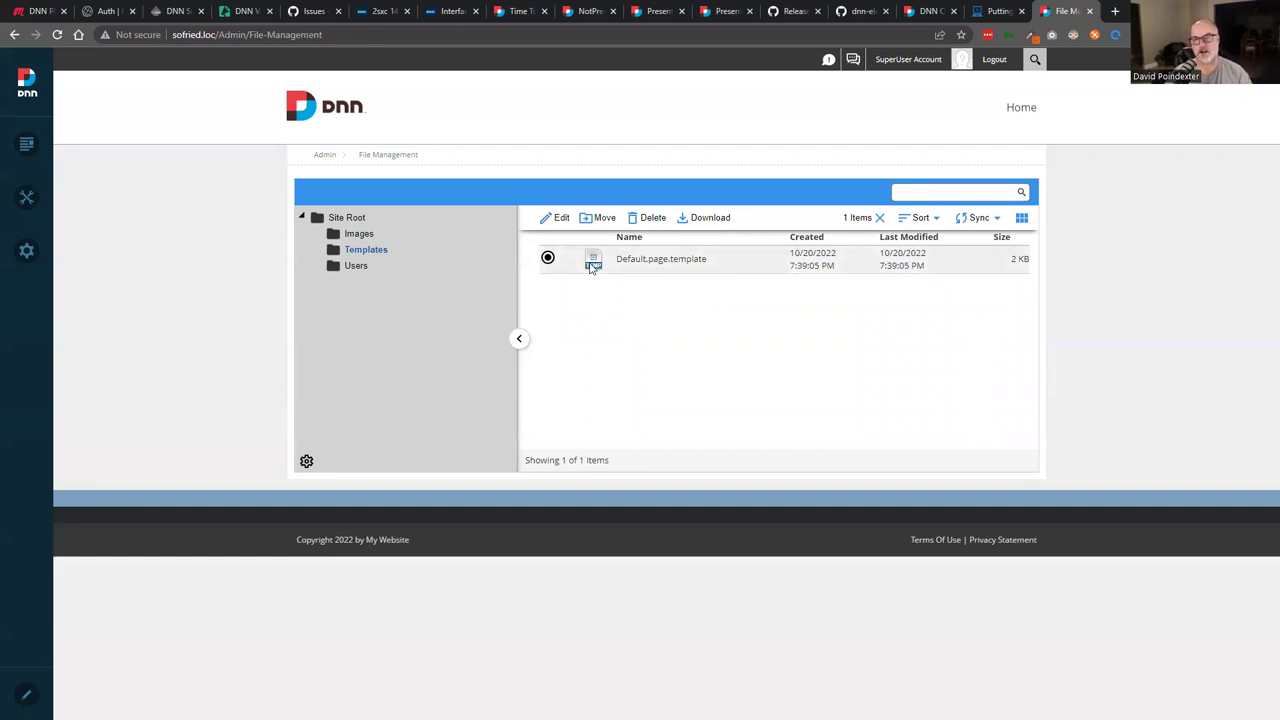
pyautogui.click(359, 234)
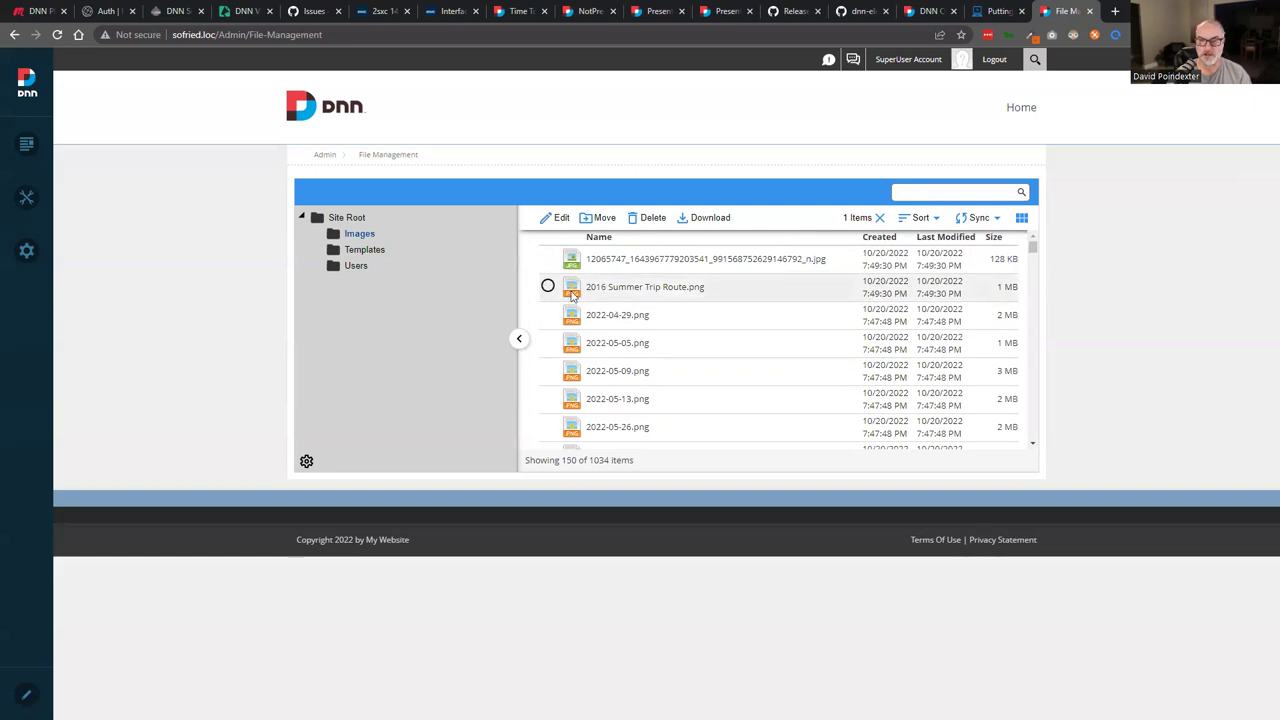
pyautogui.click(352, 266)
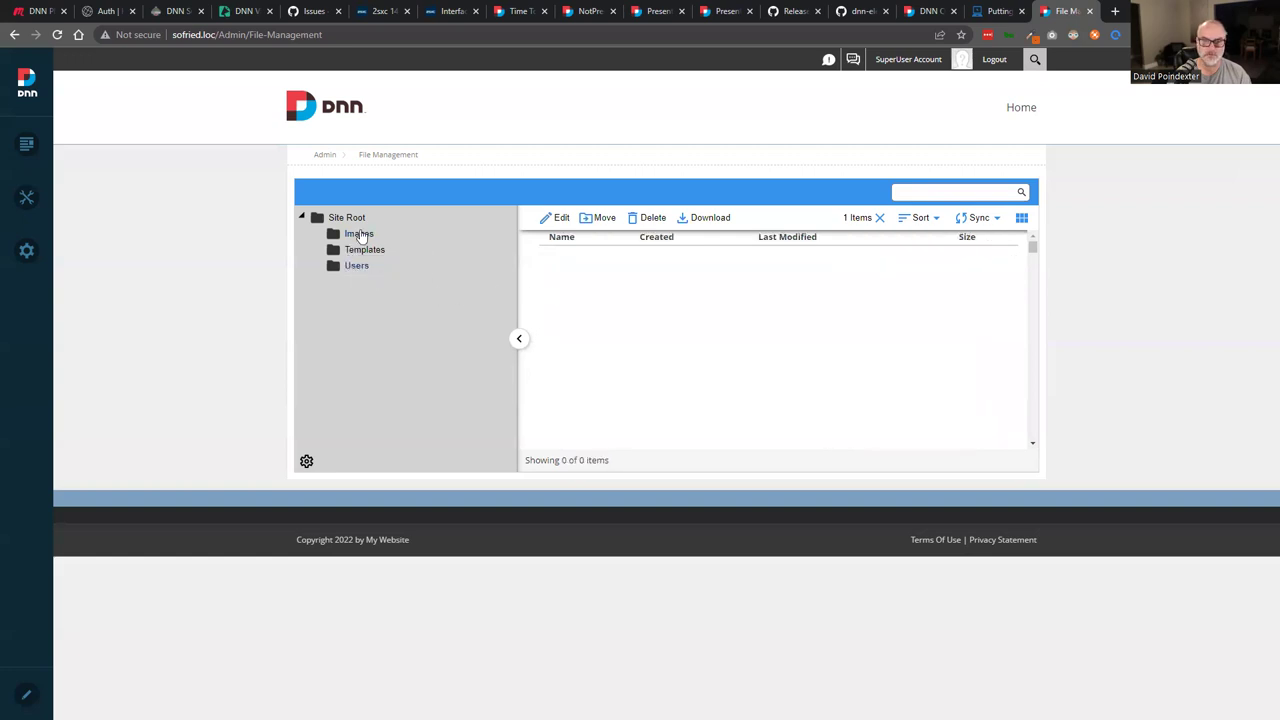
pyautogui.click(344, 219)
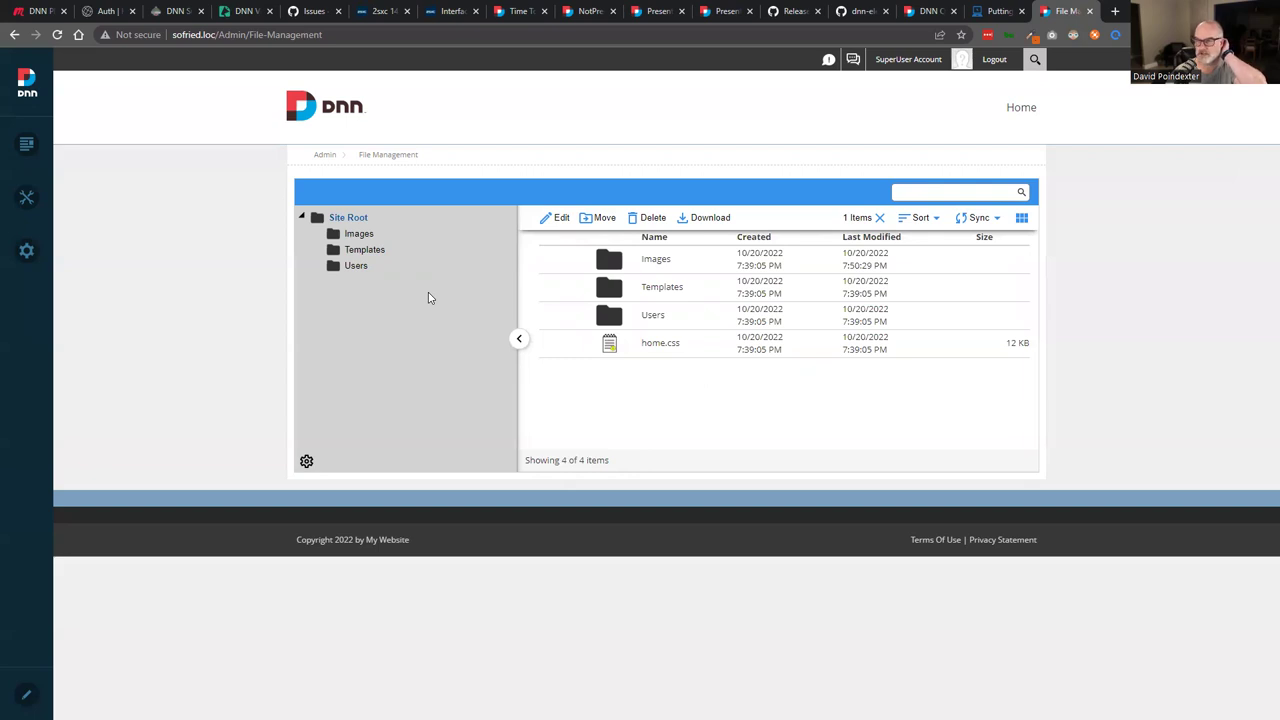
# Open the Connectors settings, review the available connections, and close them to return to the file manager
pyautogui.moveTo(30, 208)
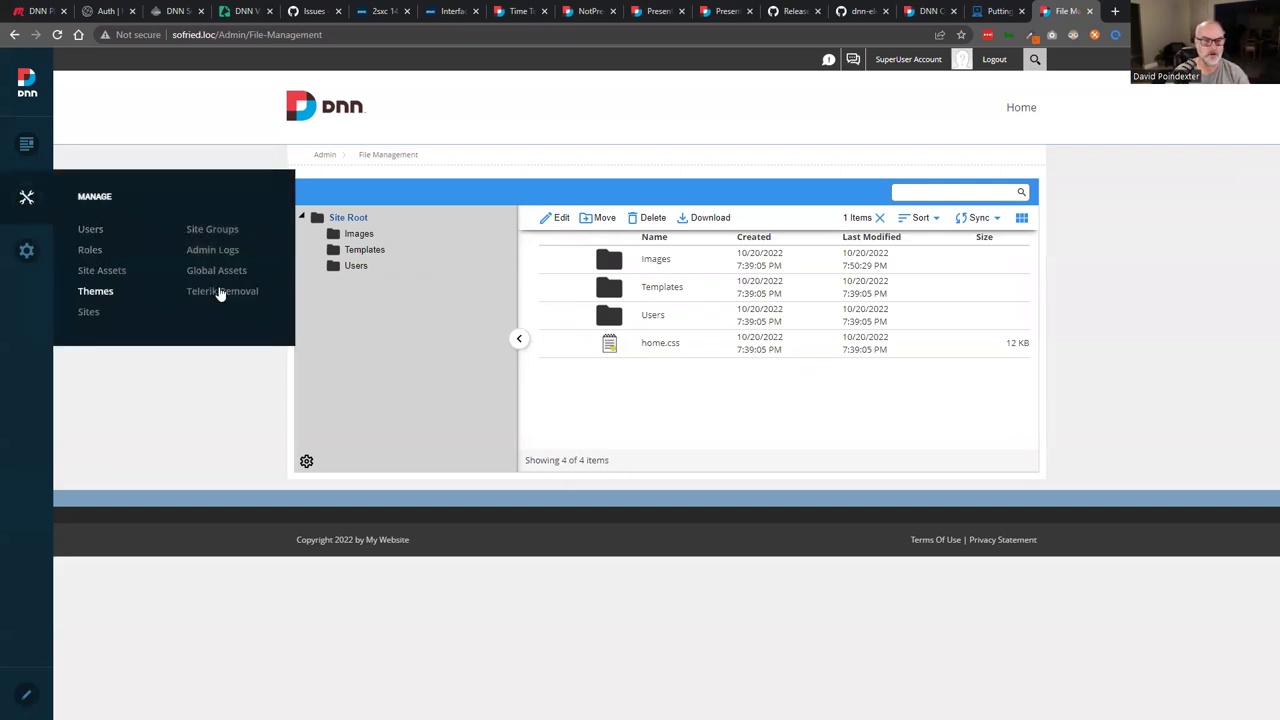
pyautogui.moveTo(26, 250)
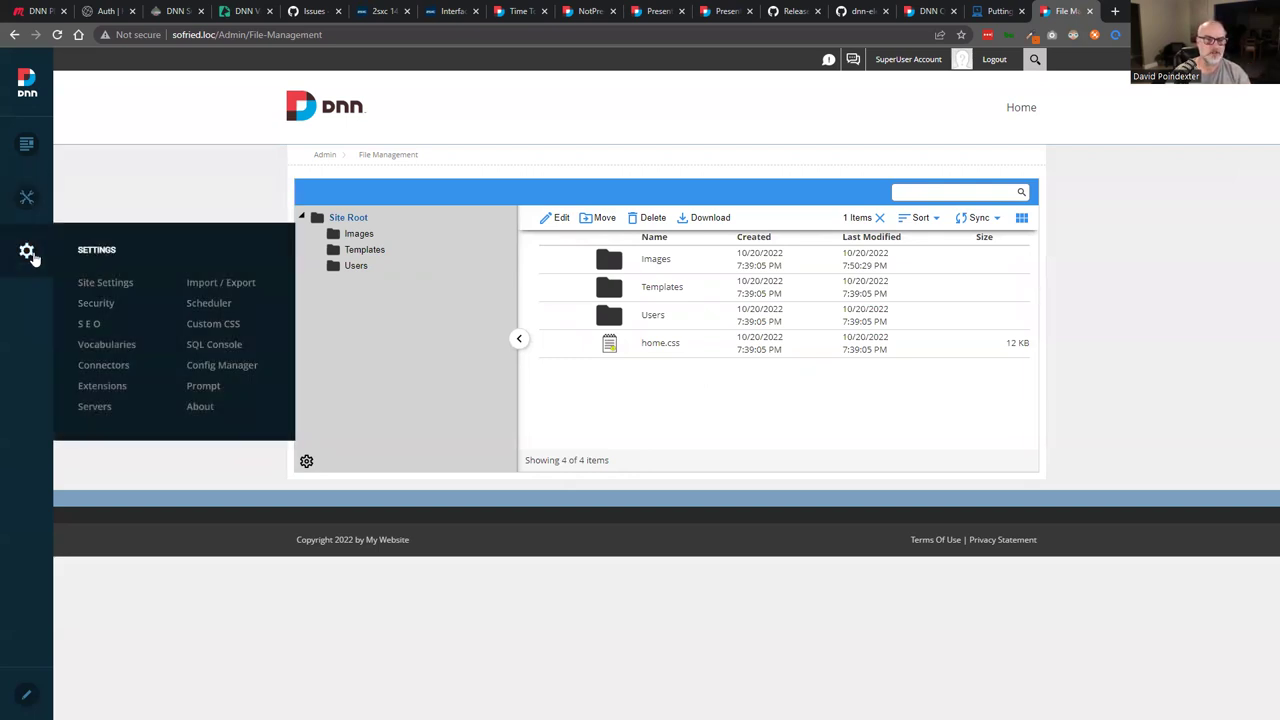
pyautogui.click(137, 370)
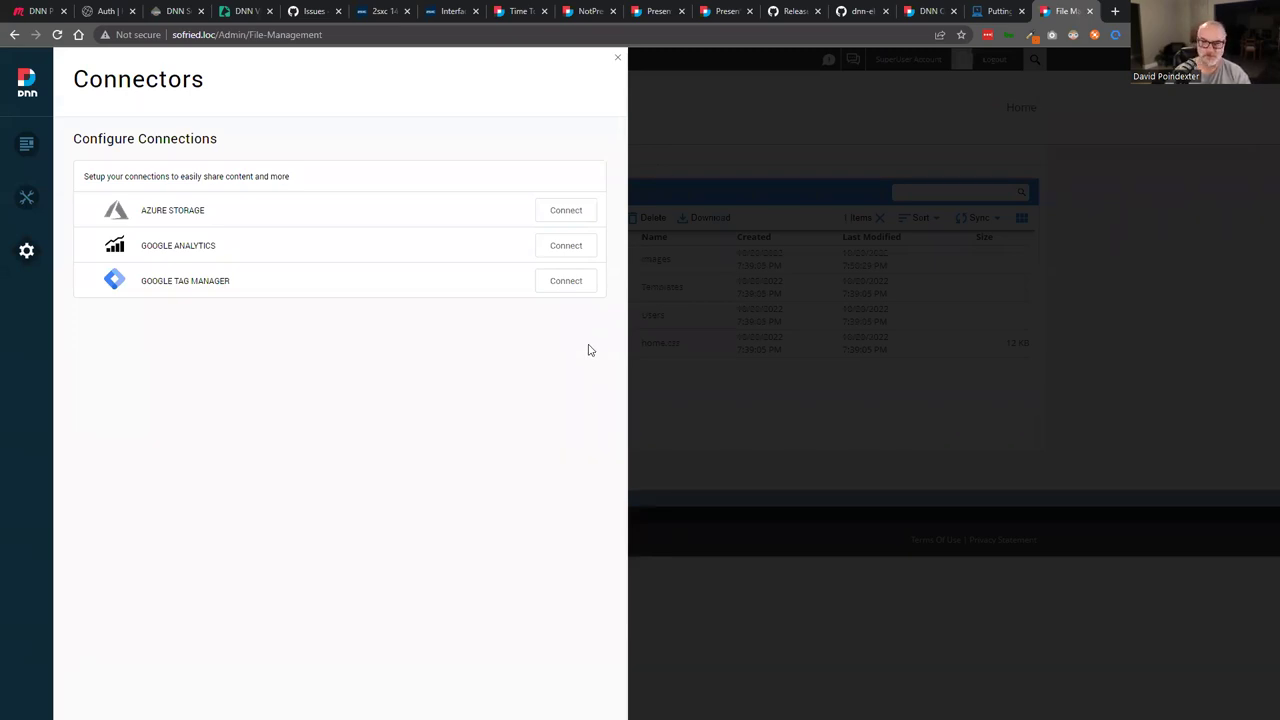
pyautogui.click(616, 61)
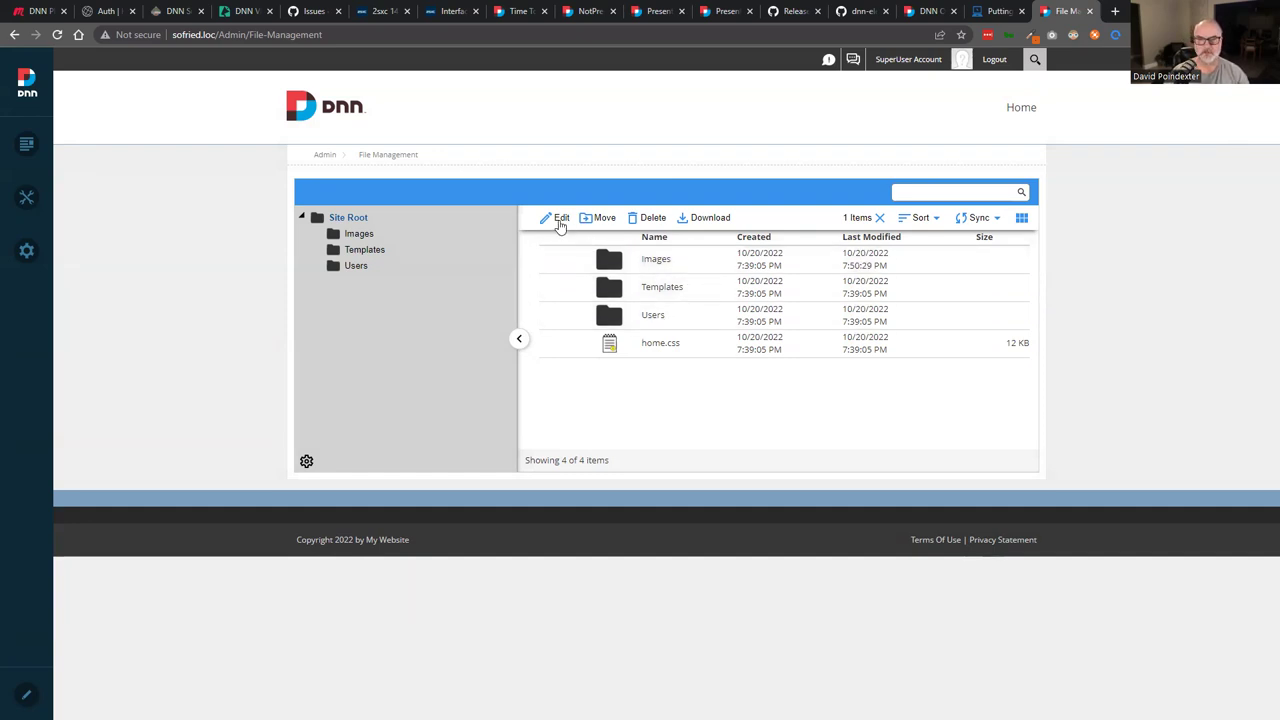
# Add the Images and Templates folders to the selection in Site Root, clear the whole selection, and open the Images folder
pyautogui.click(667, 262)
pyautogui.click(660, 290)
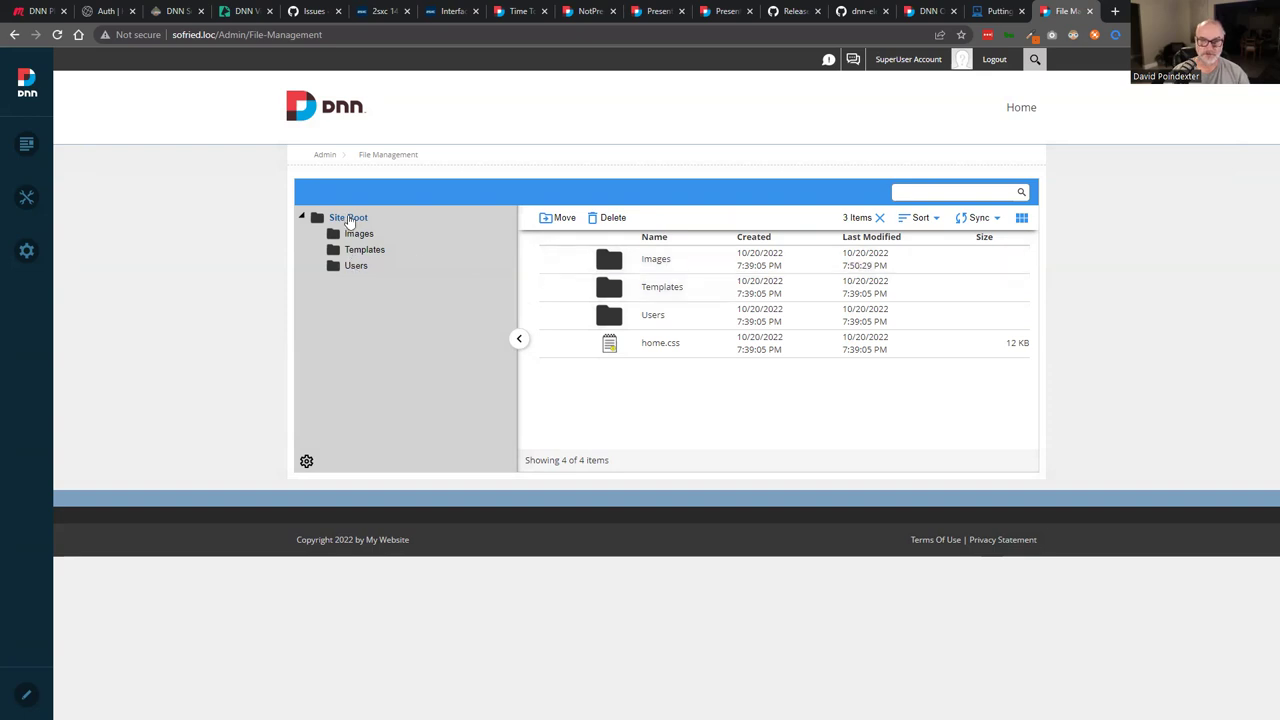
pyautogui.click(879, 217)
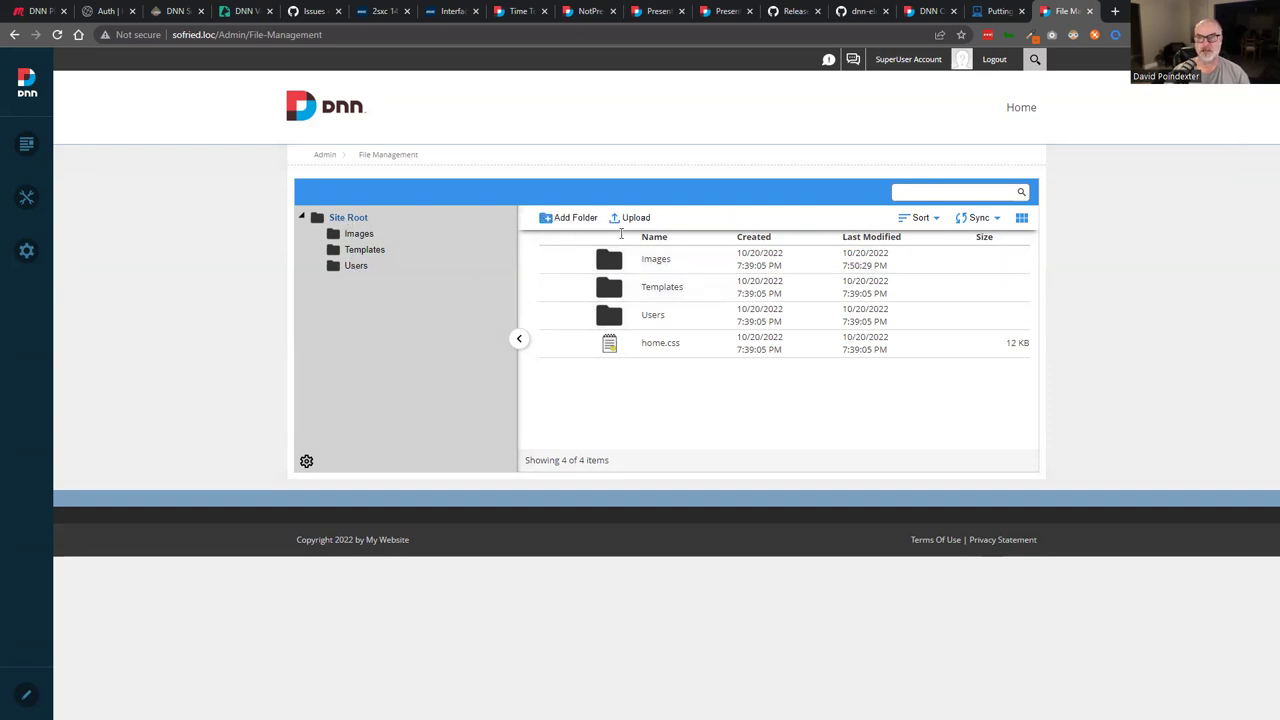
pyautogui.click(346, 234)
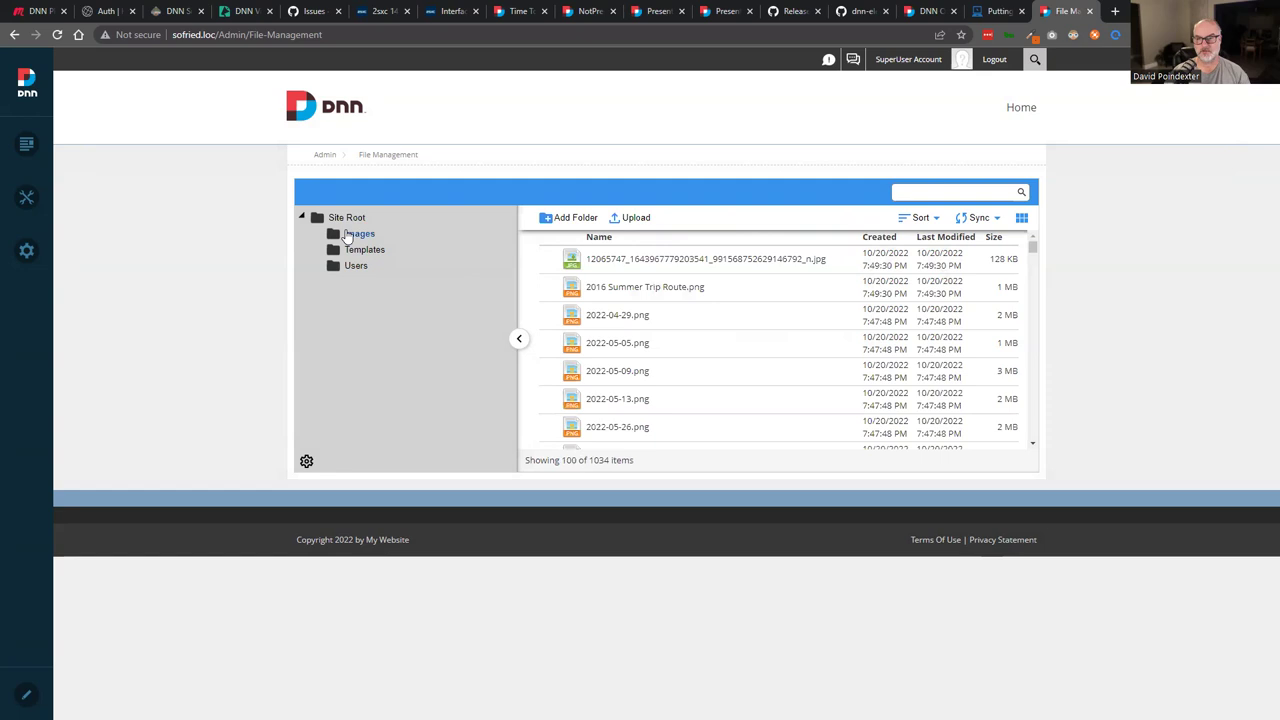
# Review the Images folder's general details and role permissions in its edit dialog, closing it without saving
pyautogui.rightClick(346, 234)
pyautogui.click(379, 261)
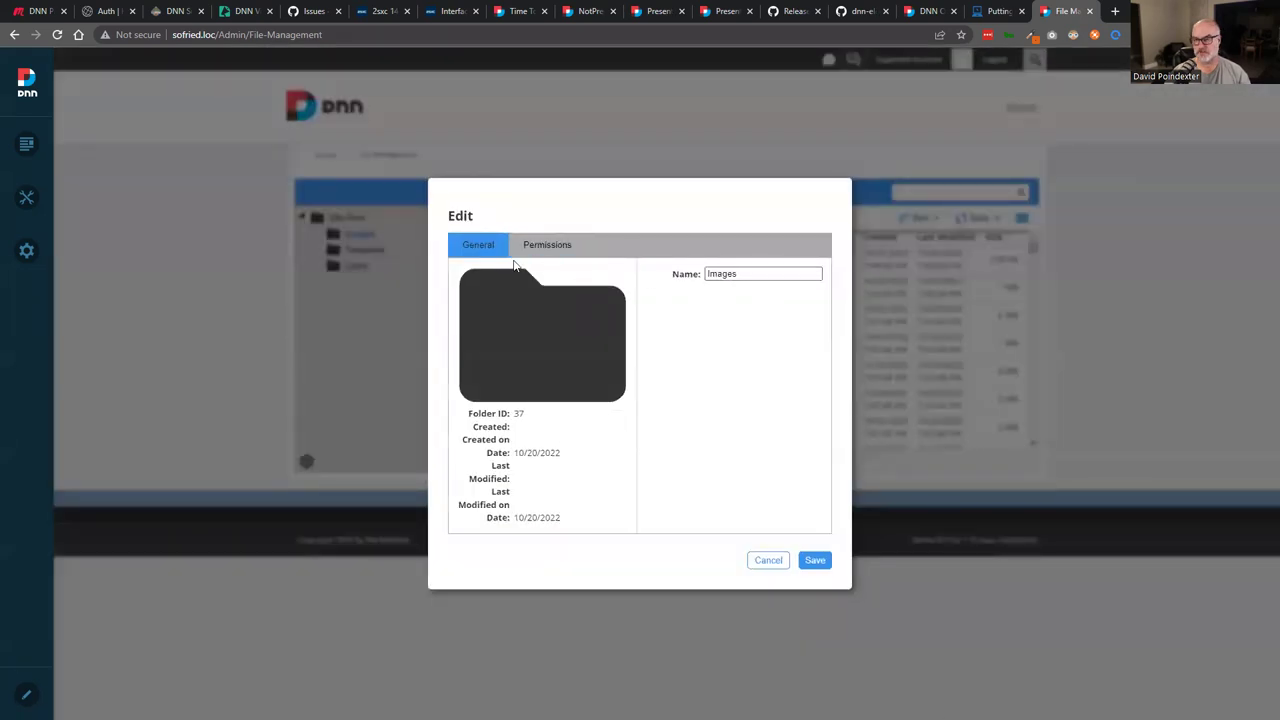
pyautogui.click(536, 246)
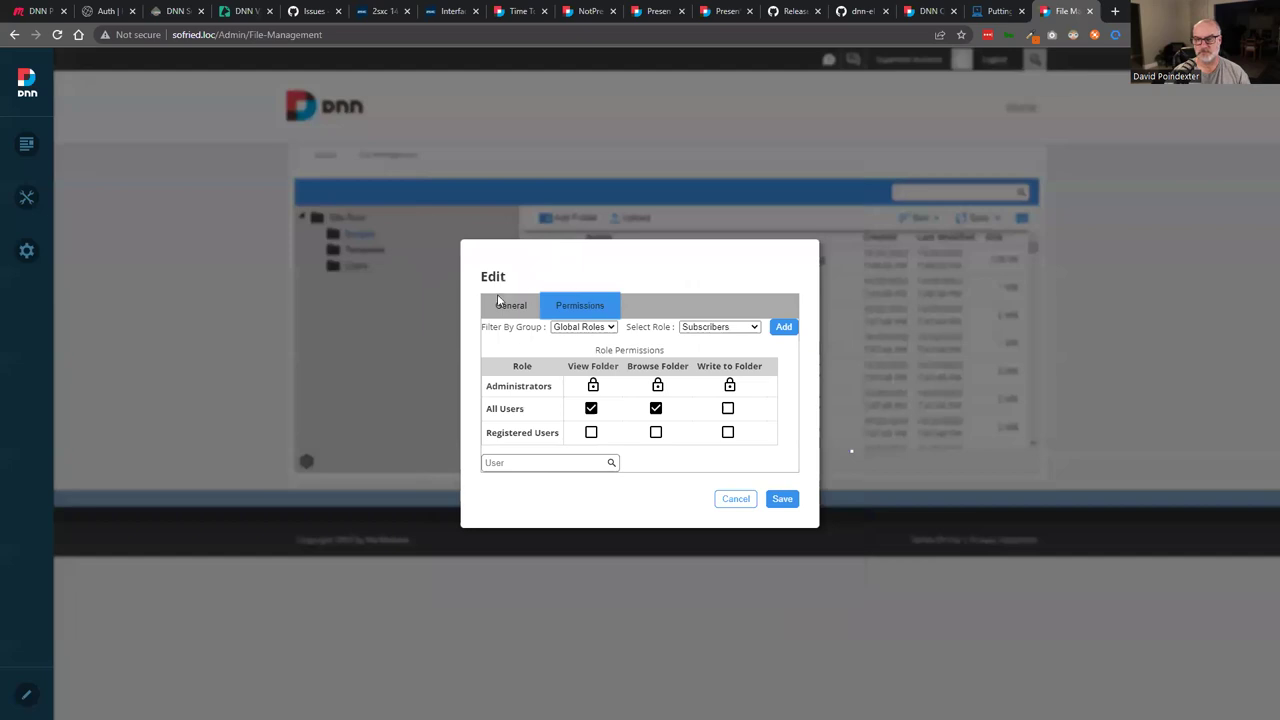
pyautogui.click(490, 307)
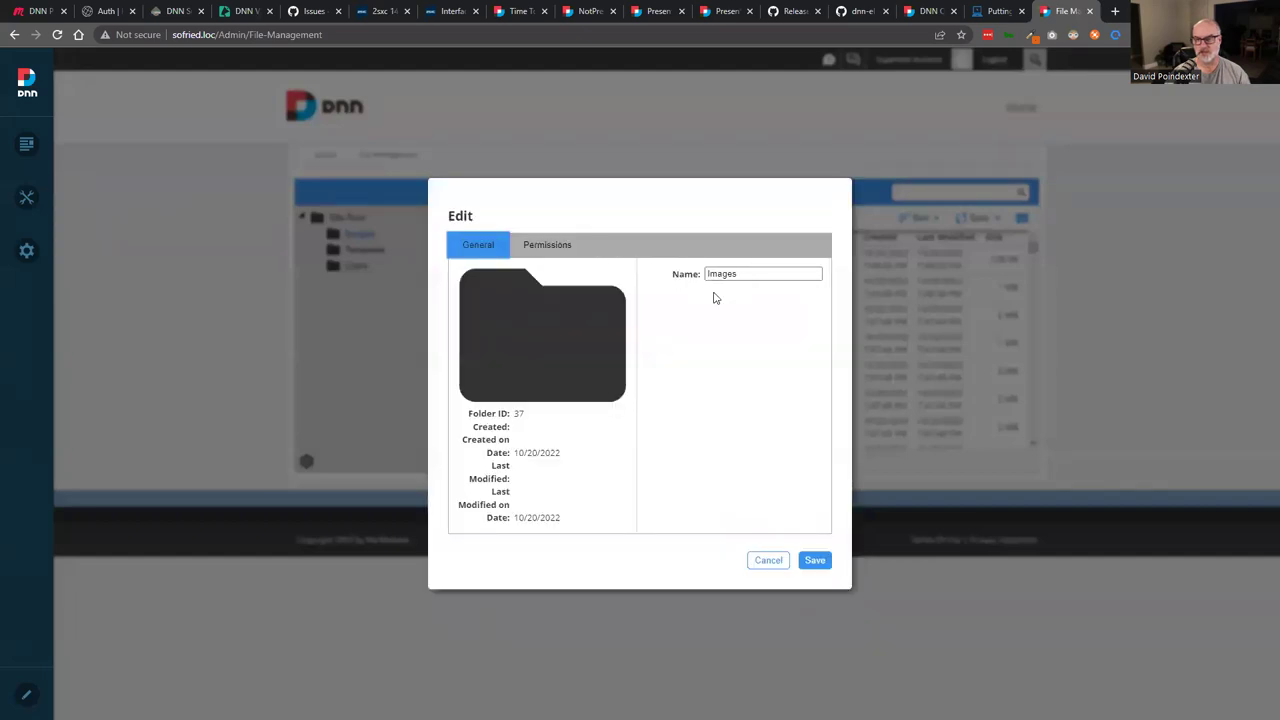
pyautogui.click(768, 560)
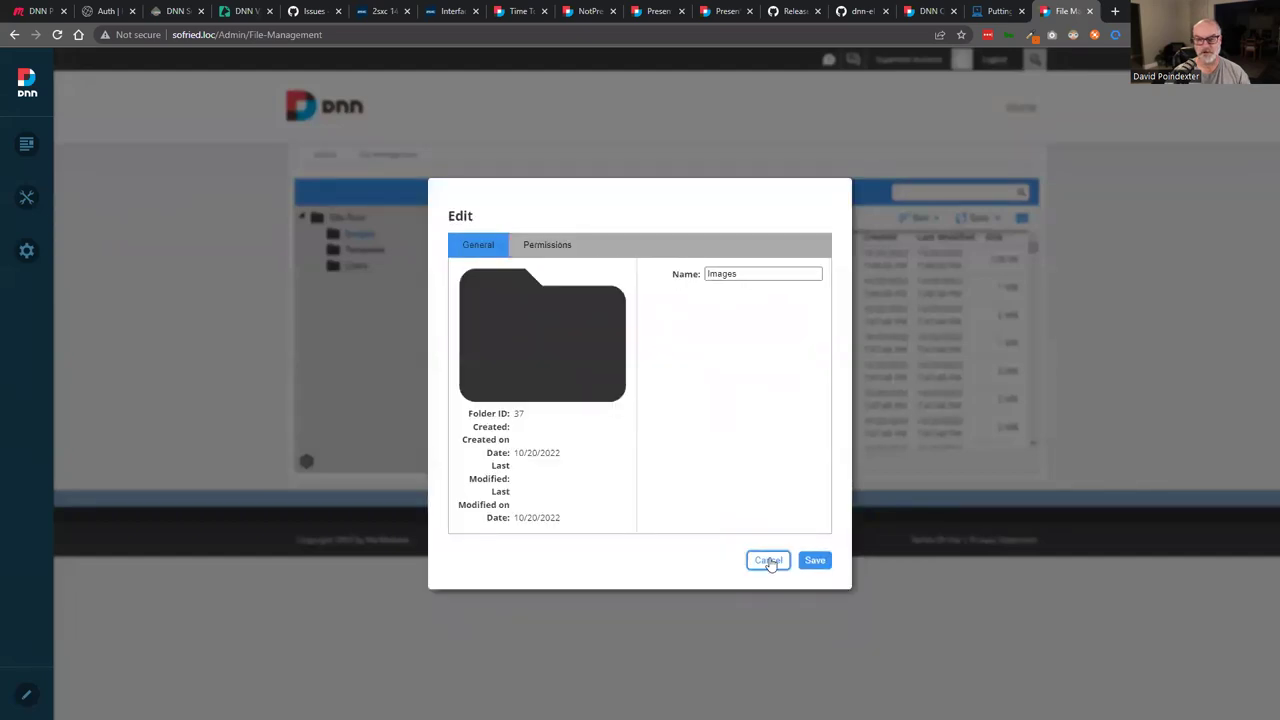
# Select the JPG file listed first in Images and review its editable name, title and description, closing without saving
pyautogui.rightClick(612, 265)
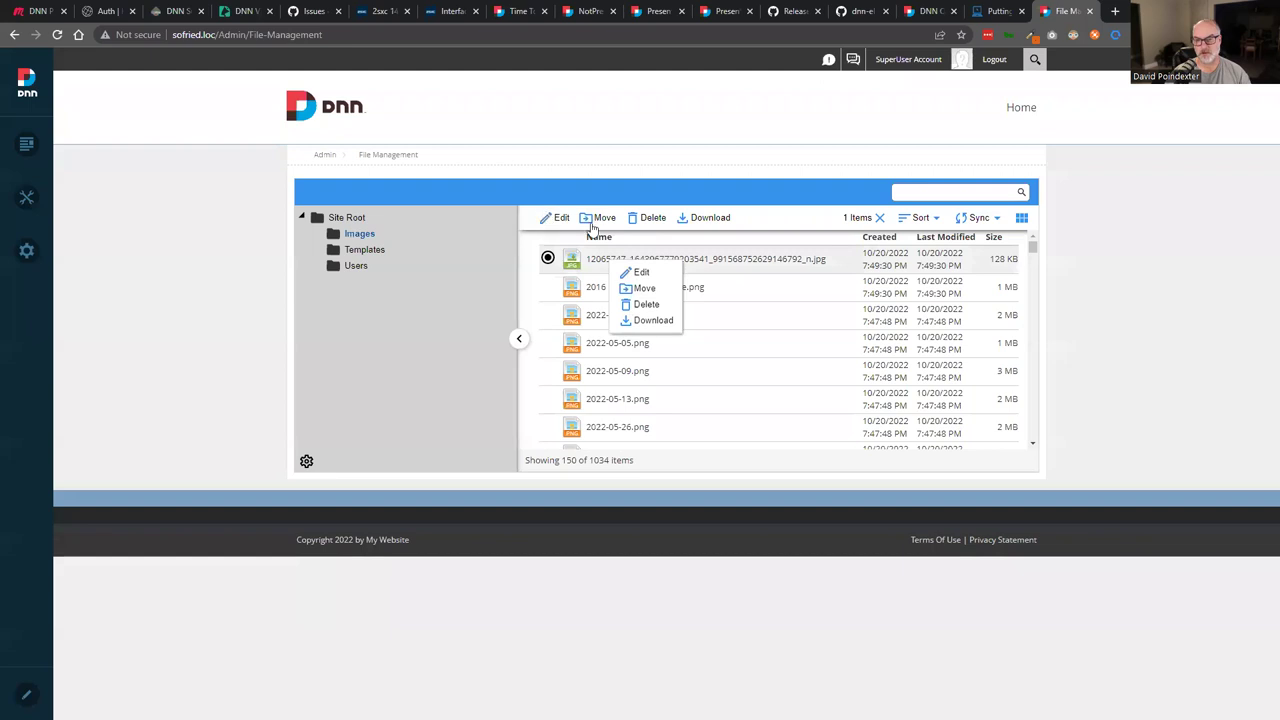
pyautogui.click(632, 255)
pyautogui.click(619, 259)
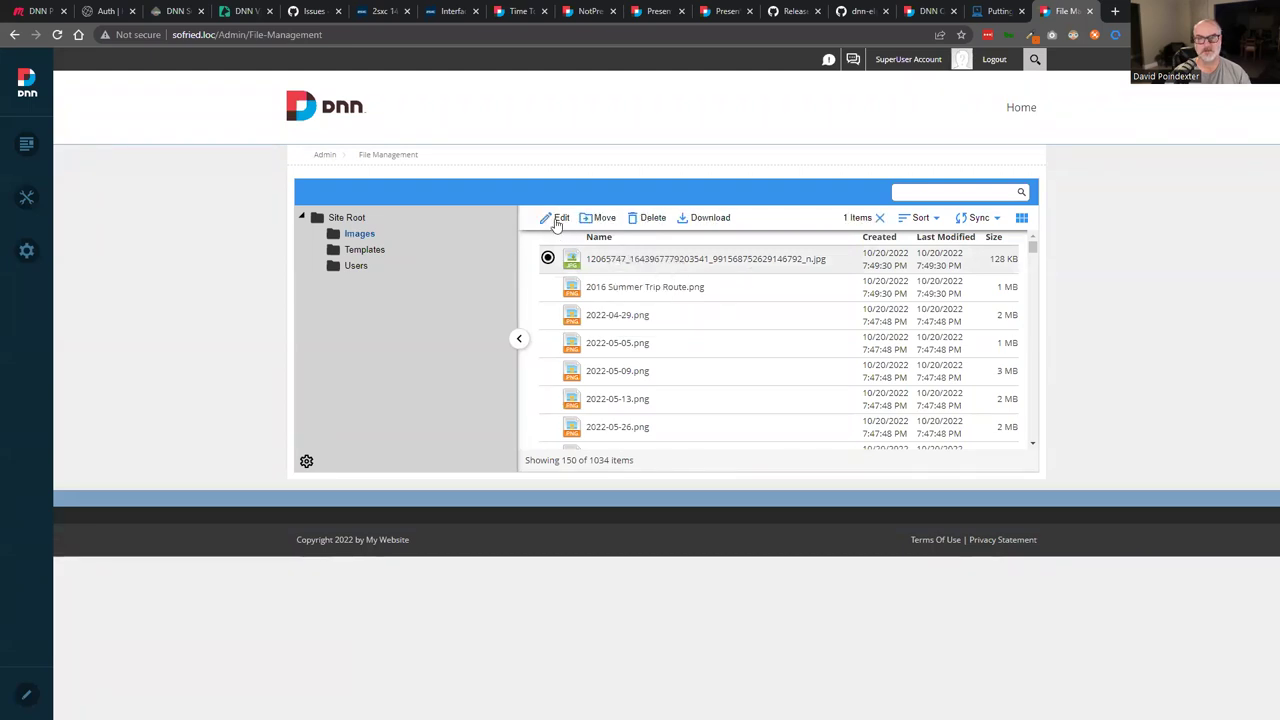
pyautogui.click(553, 216)
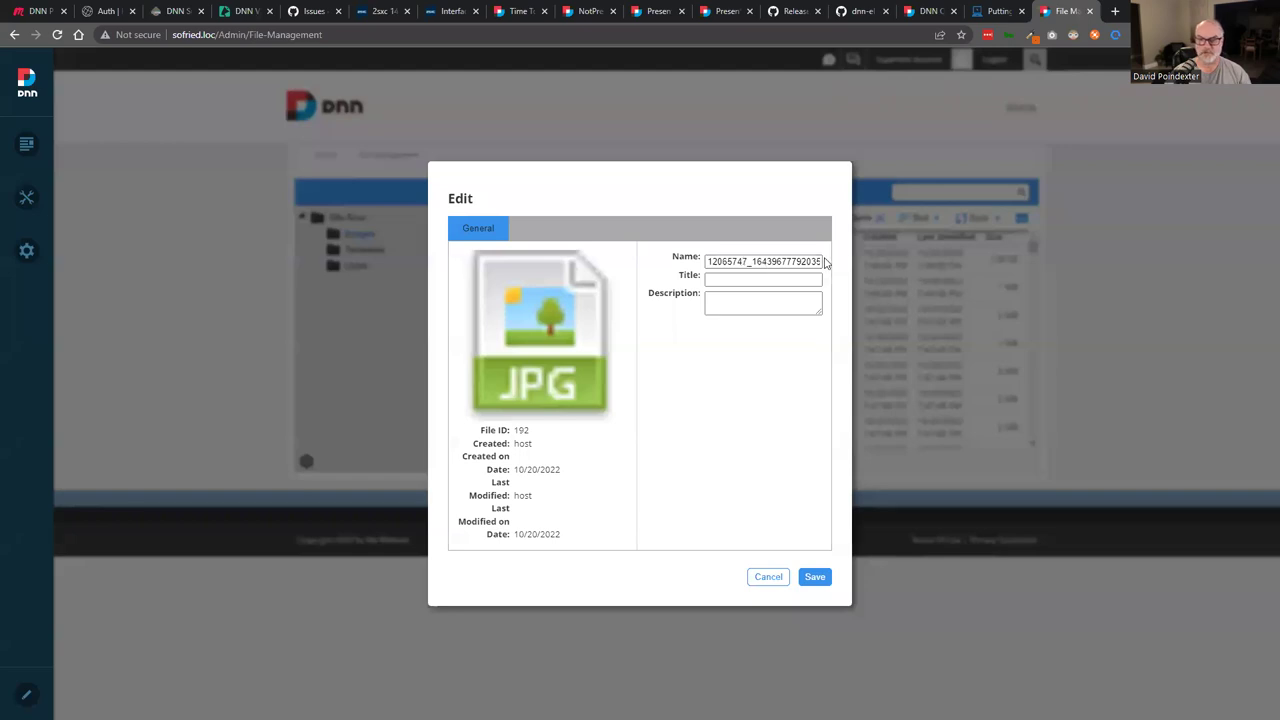
pyautogui.click(742, 284)
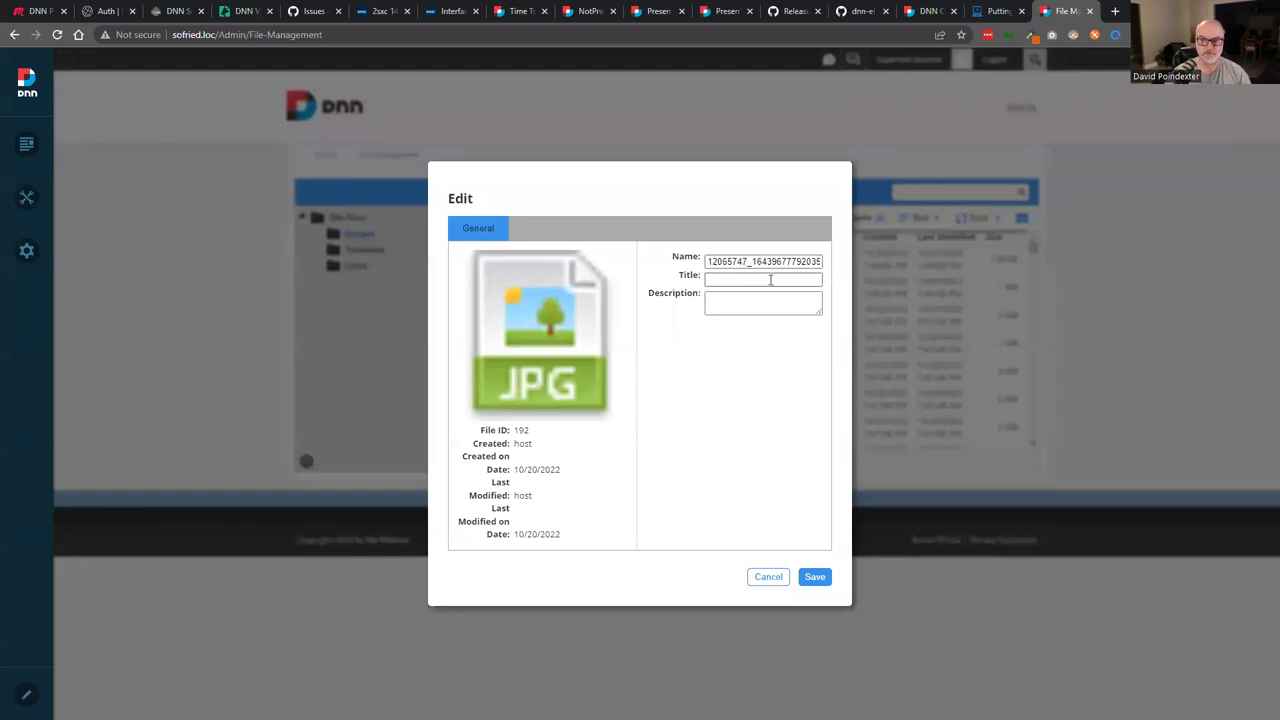
pyautogui.click(756, 305)
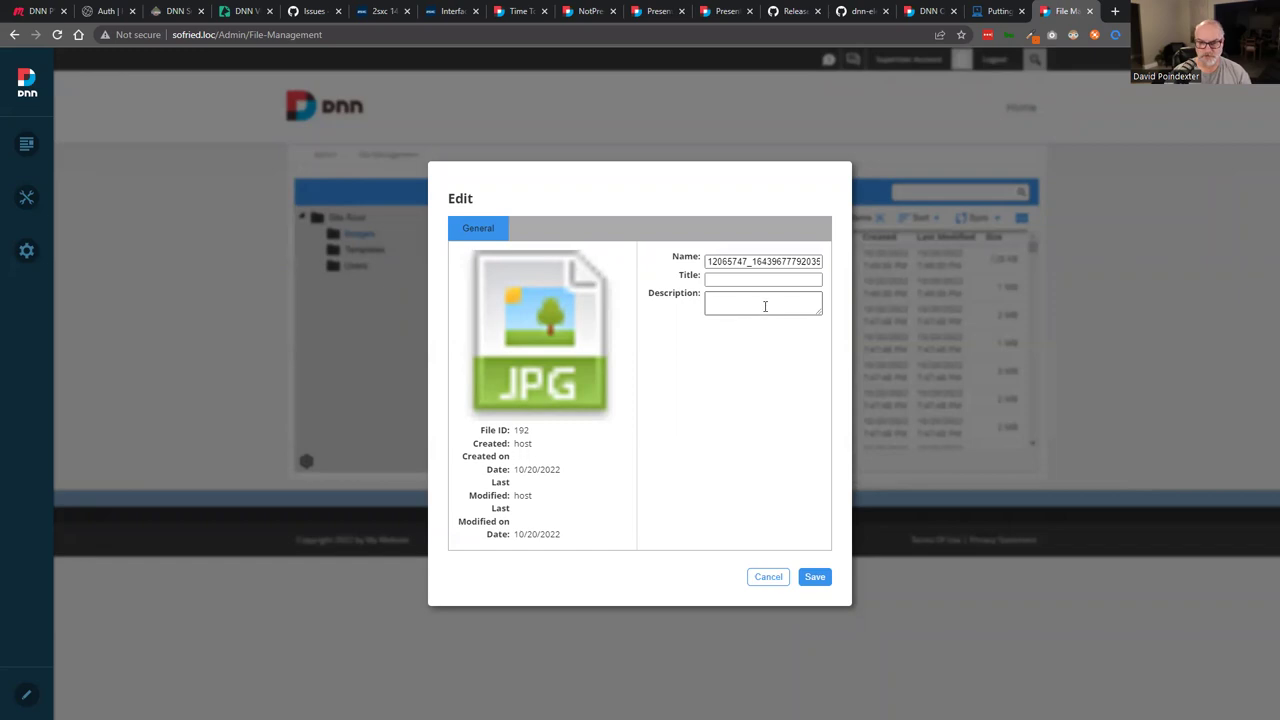
pyautogui.click(776, 580)
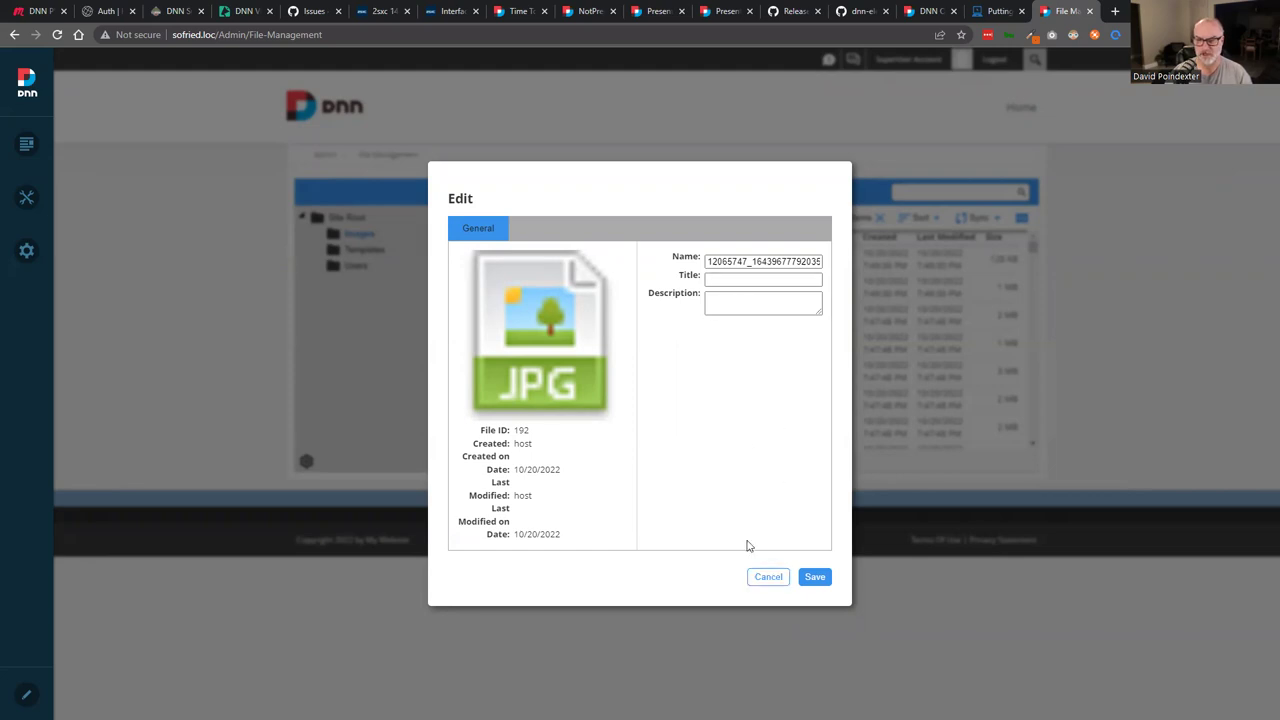
pyautogui.click(767, 580)
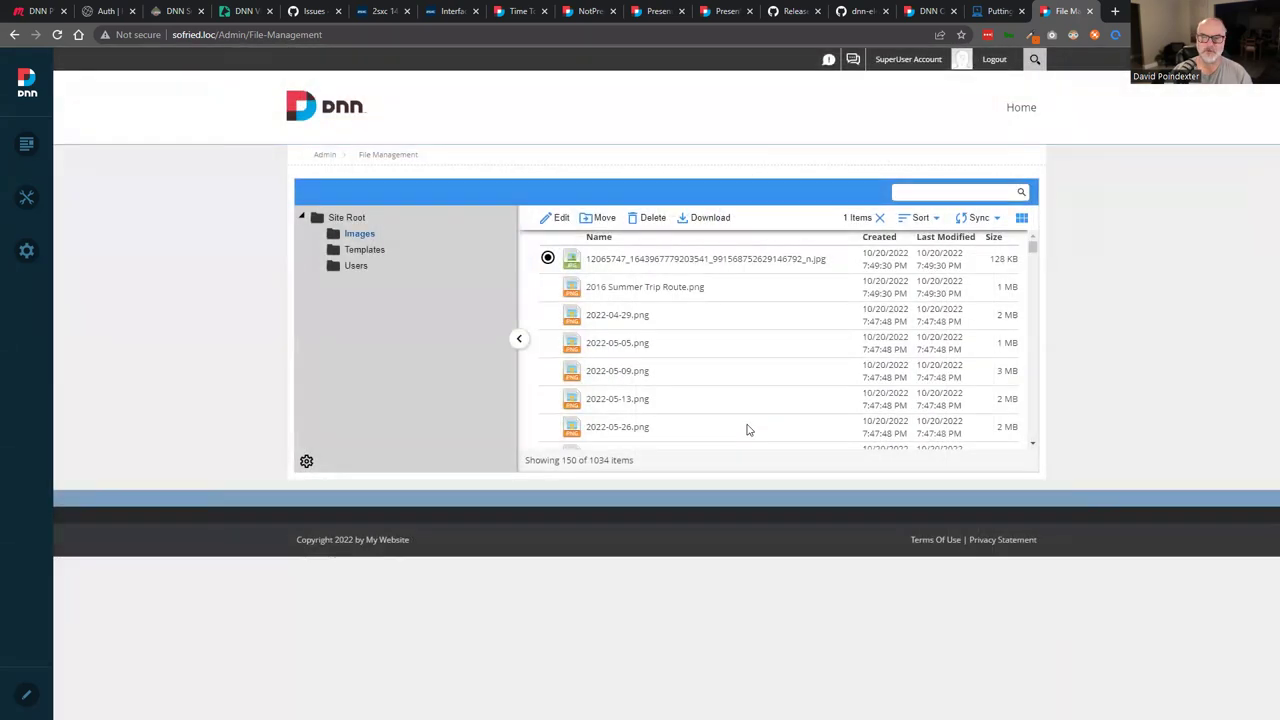
# Add 2016 Summer Trip Route.png to the selection, leave 2022-04-29.png out, and browse the Images file list with both files selected
pyautogui.click(681, 318)
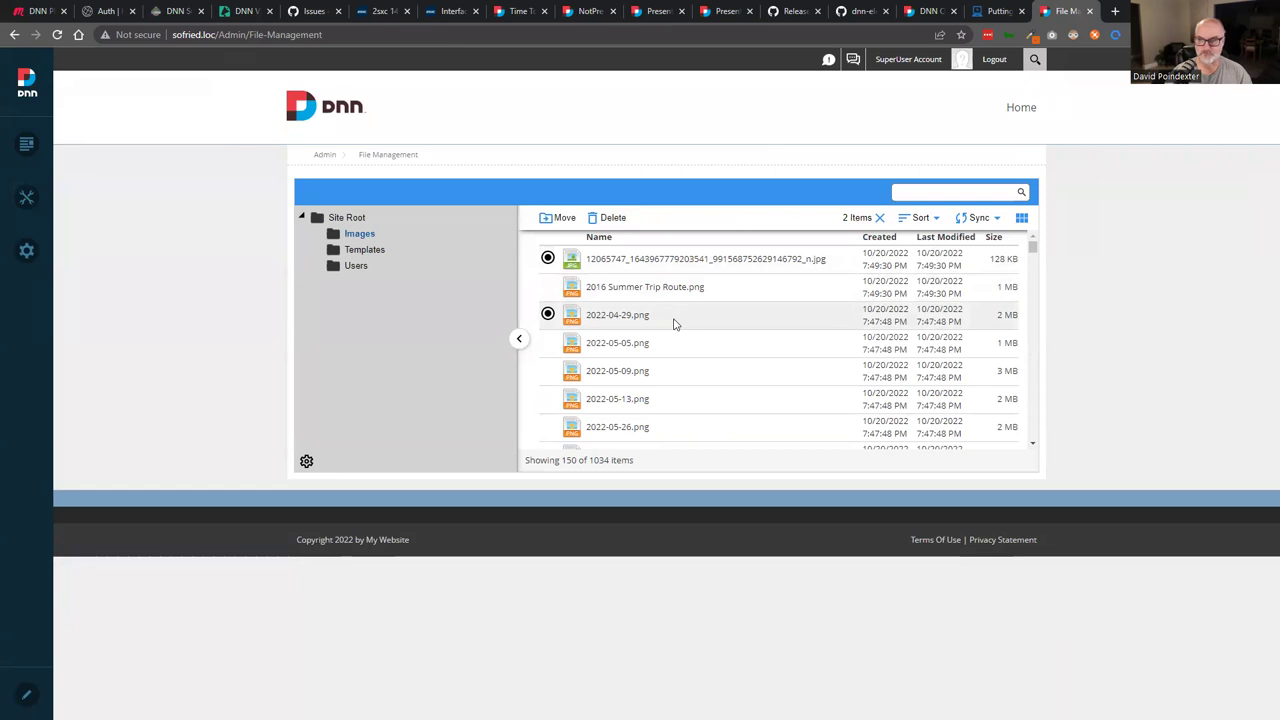
pyautogui.click(681, 310)
pyautogui.click(688, 286)
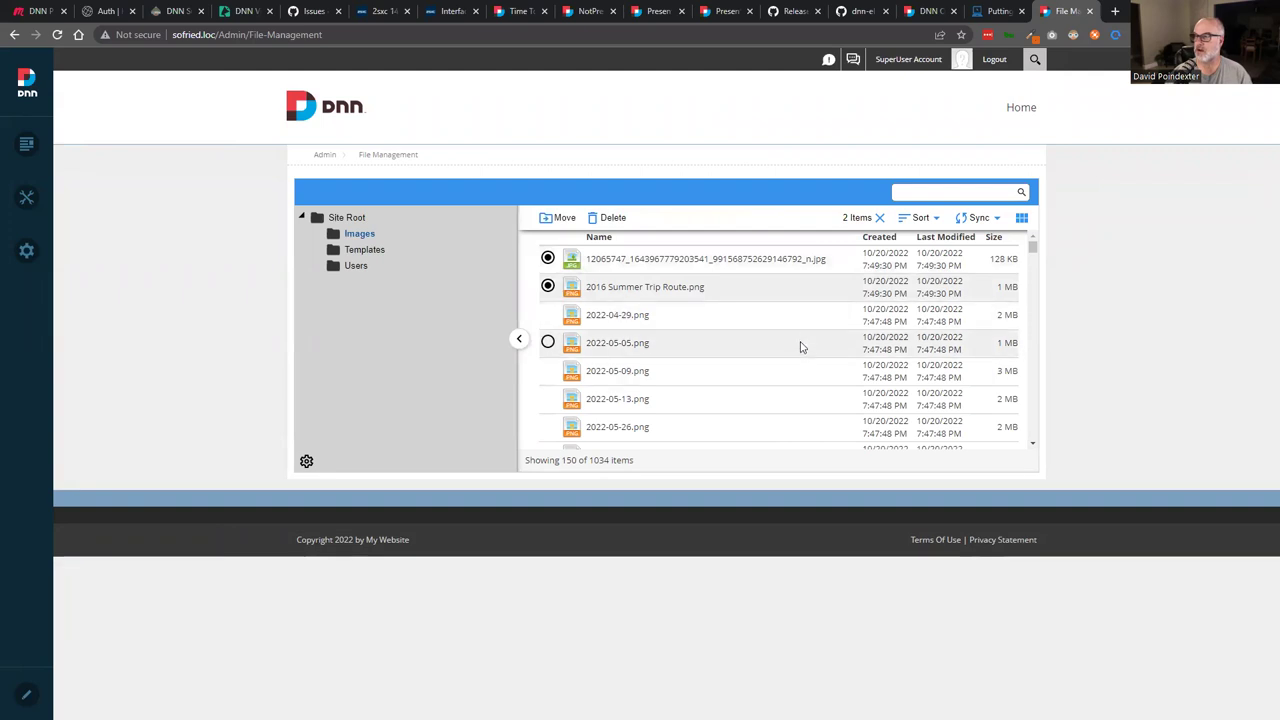
pyautogui.scroll(-1, 673, 344)
pyautogui.scroll(-15, 673, 344)
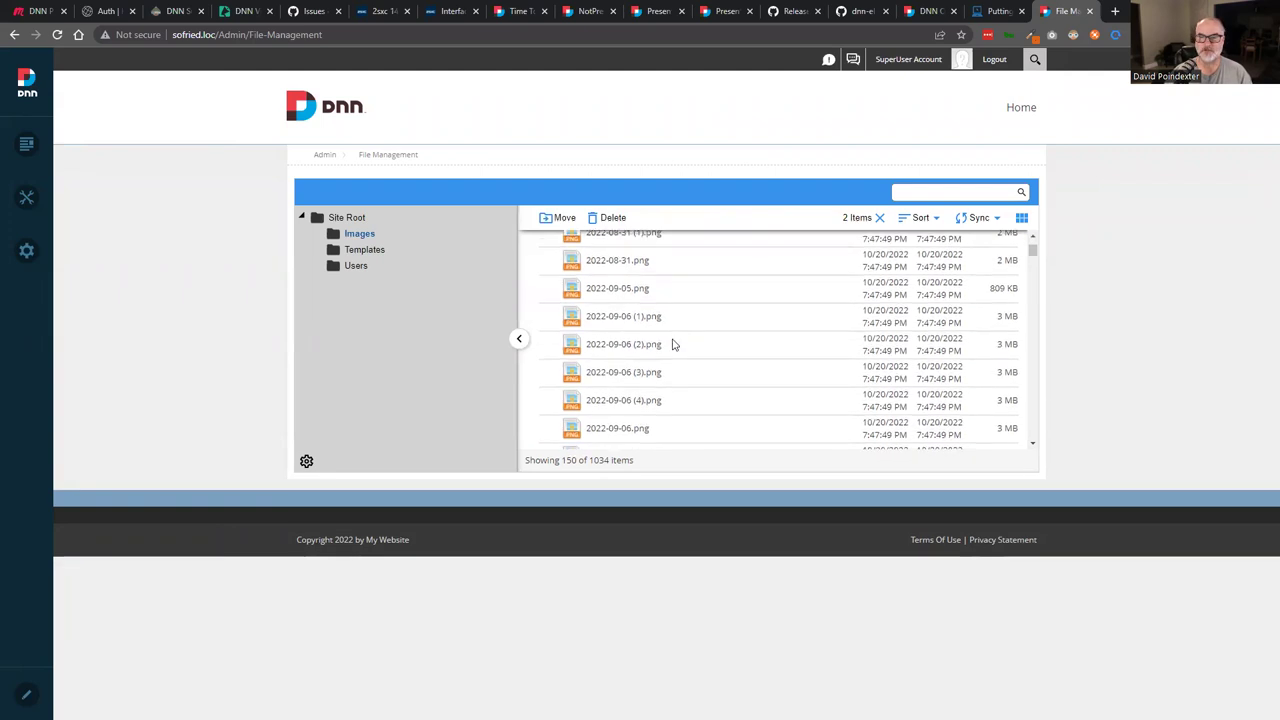
pyautogui.scroll(-15, 673, 340)
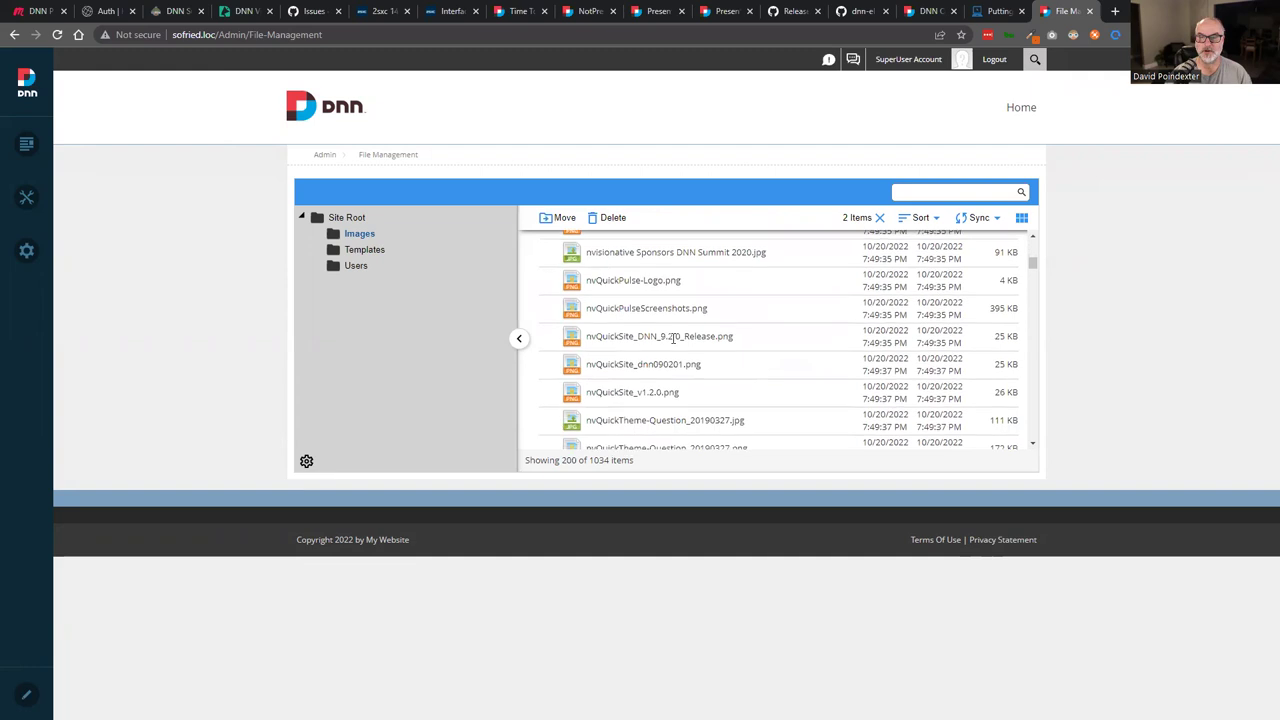
pyautogui.scroll(-15, 673, 340)
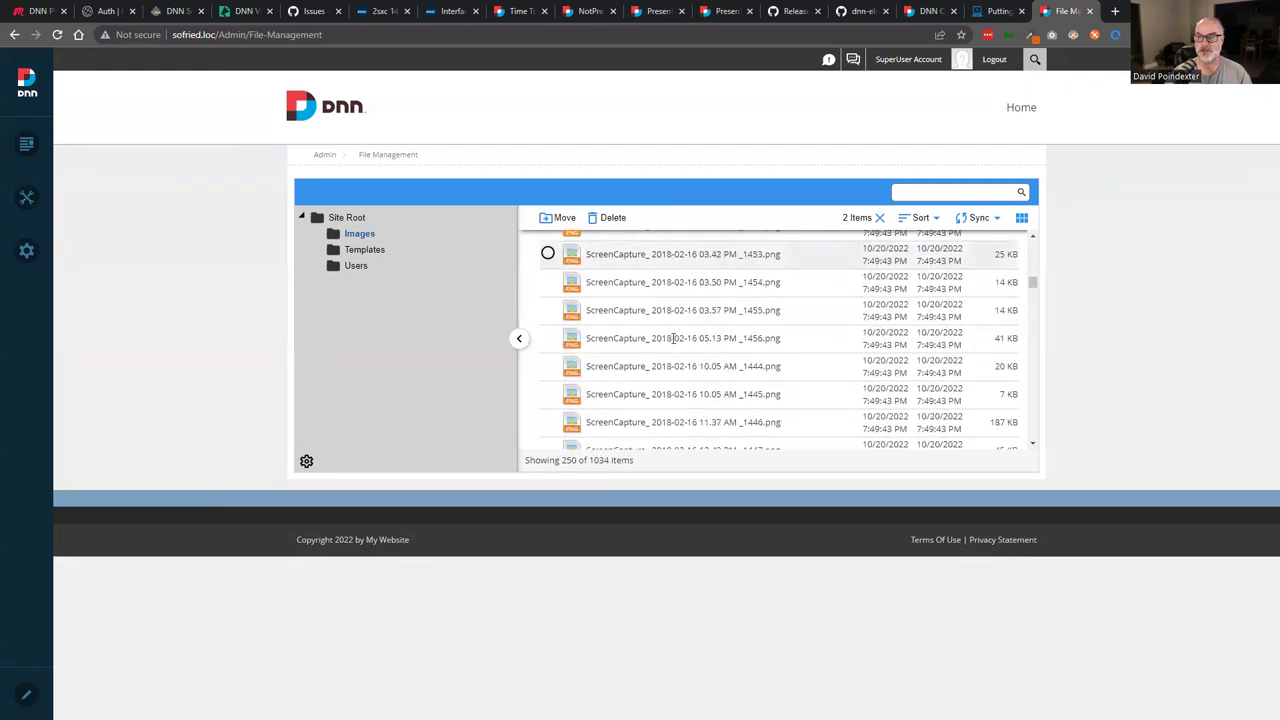
pyautogui.moveTo(1034, 292); pyautogui.dragTo(1036, 238)
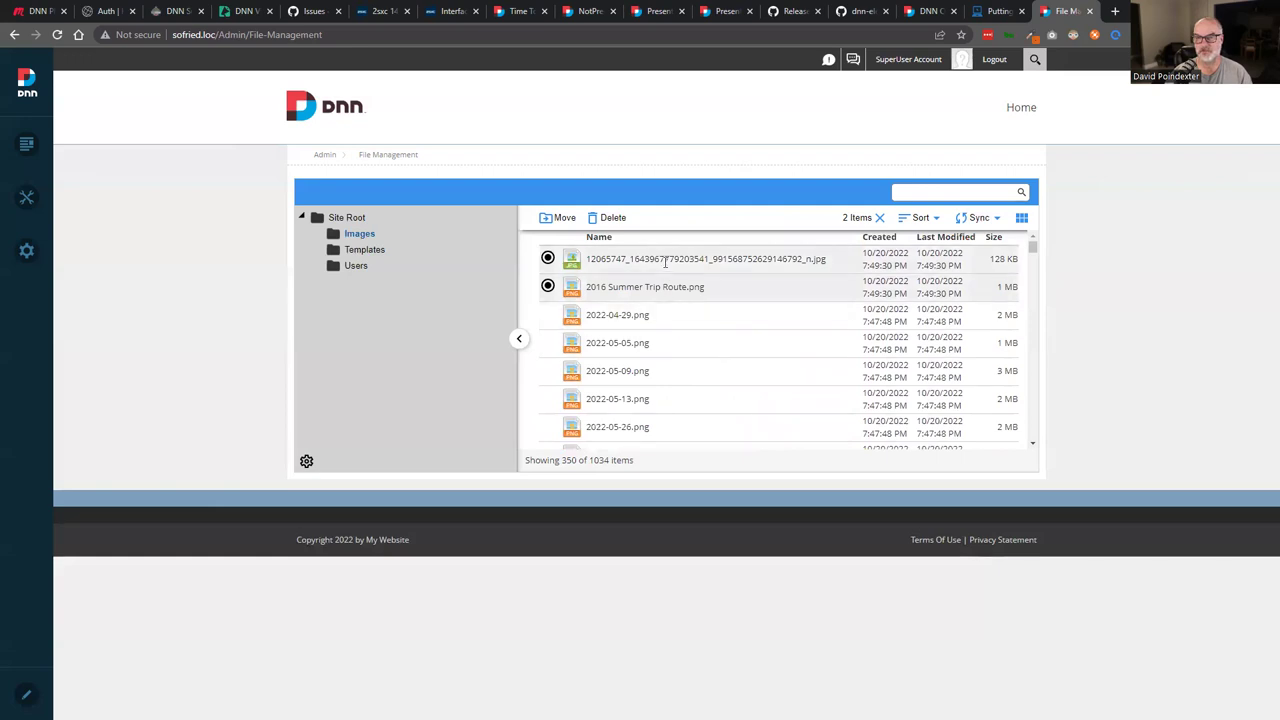
# Deselect the JPG file and review the edit details of 2016 Summer Trip Route.png without saving
pyautogui.click(547, 258)
pyautogui.click(555, 218)
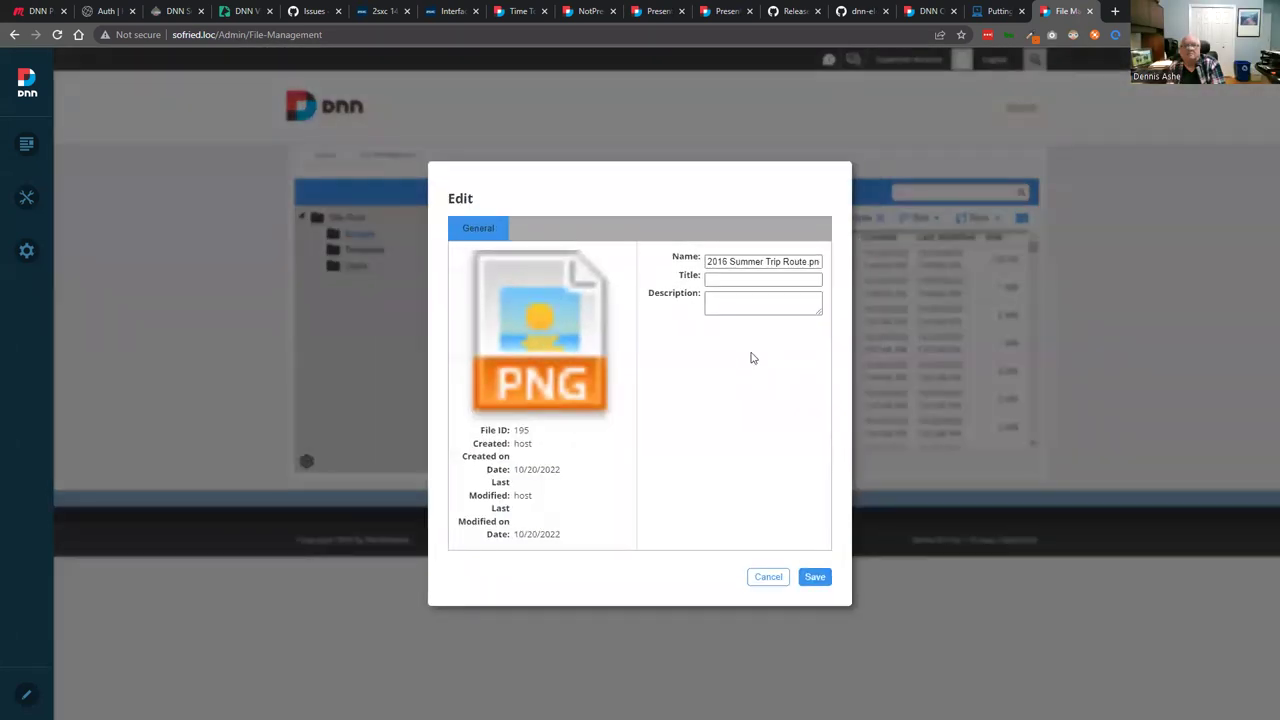
pyautogui.click(770, 577)
# Select only home.css in Site Root and check its edit details and download prompt, cancelling both
pyautogui.click(347, 217)
pyautogui.click(648, 352)
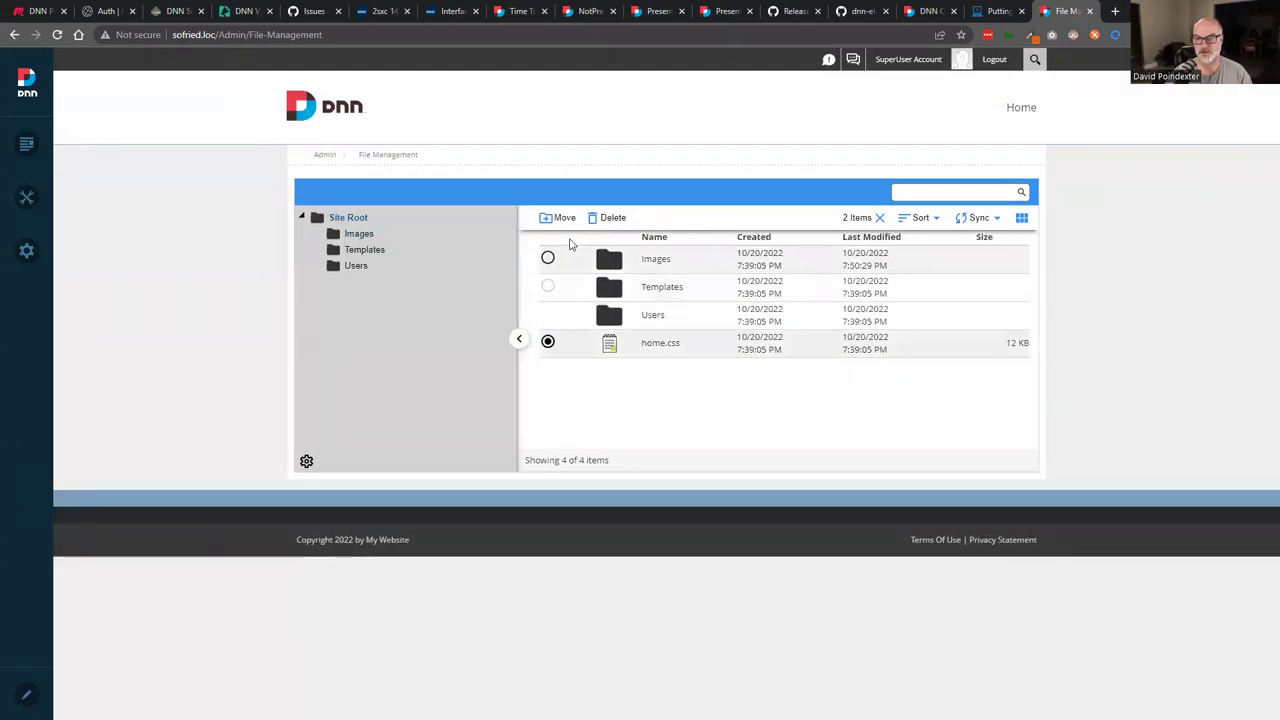
pyautogui.rightClick(624, 346)
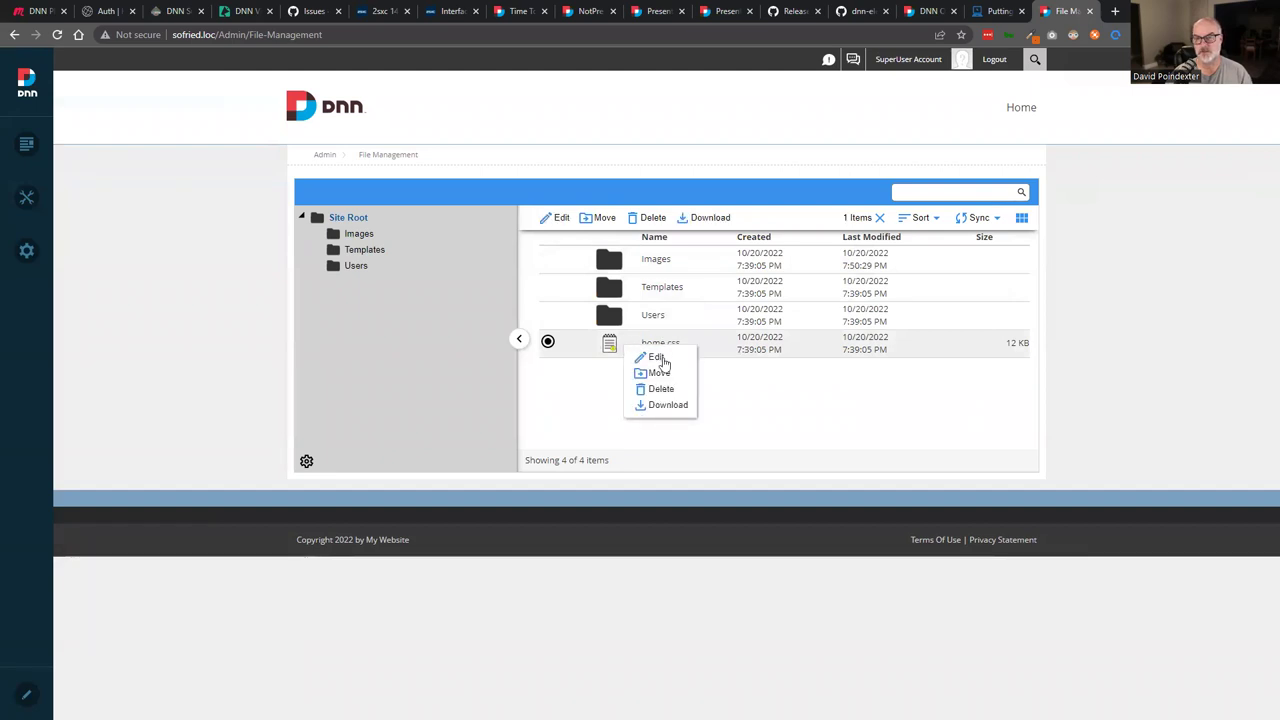
pyautogui.click(658, 358)
pyautogui.click(718, 280)
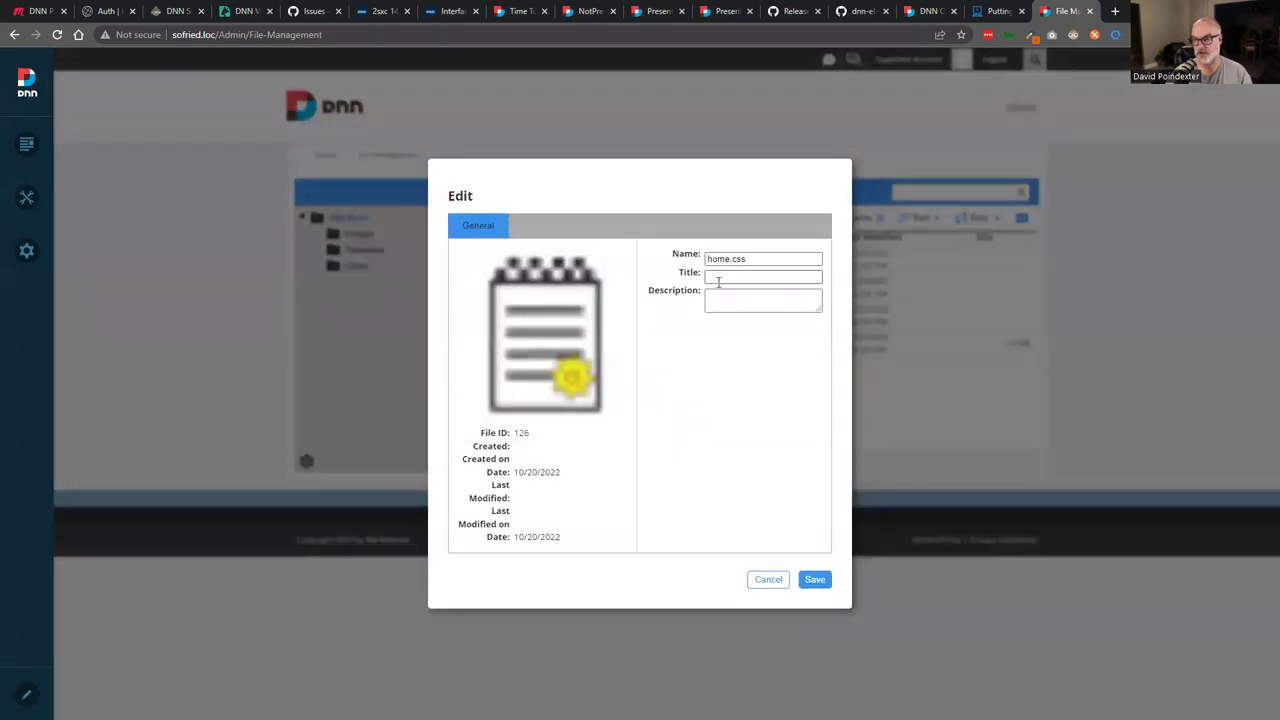
pyautogui.click(767, 580)
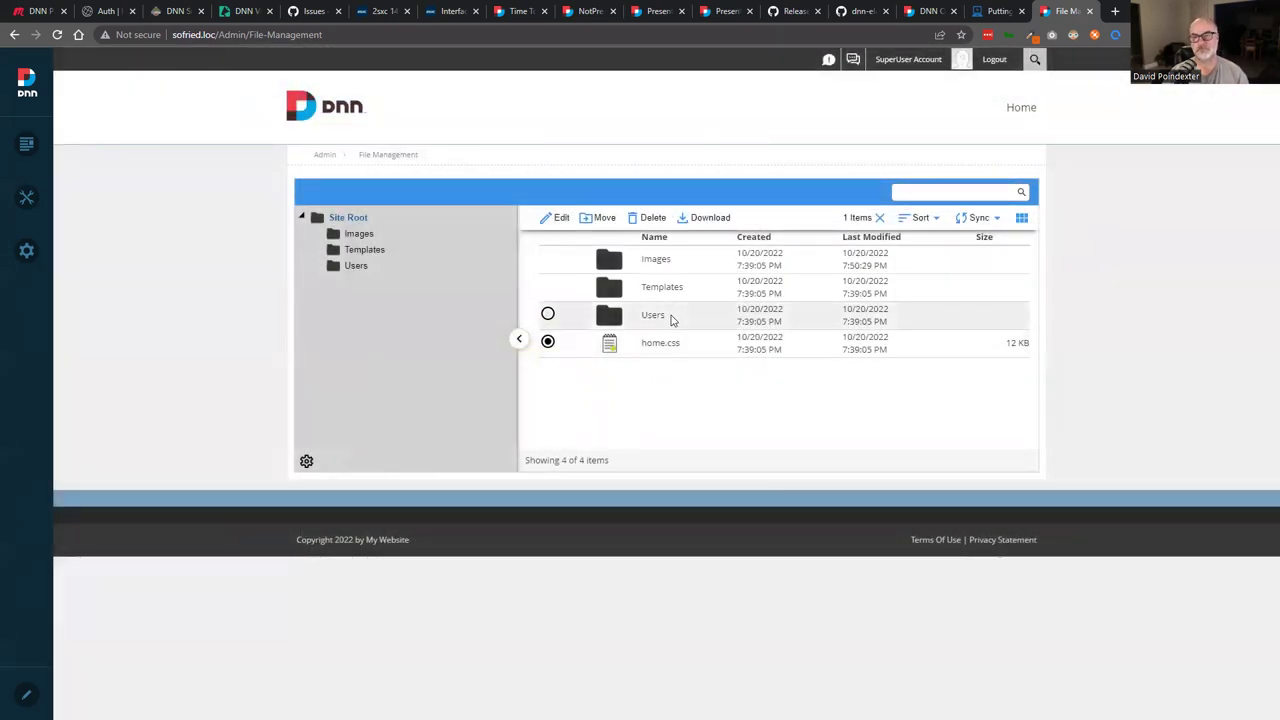
pyautogui.click(712, 220)
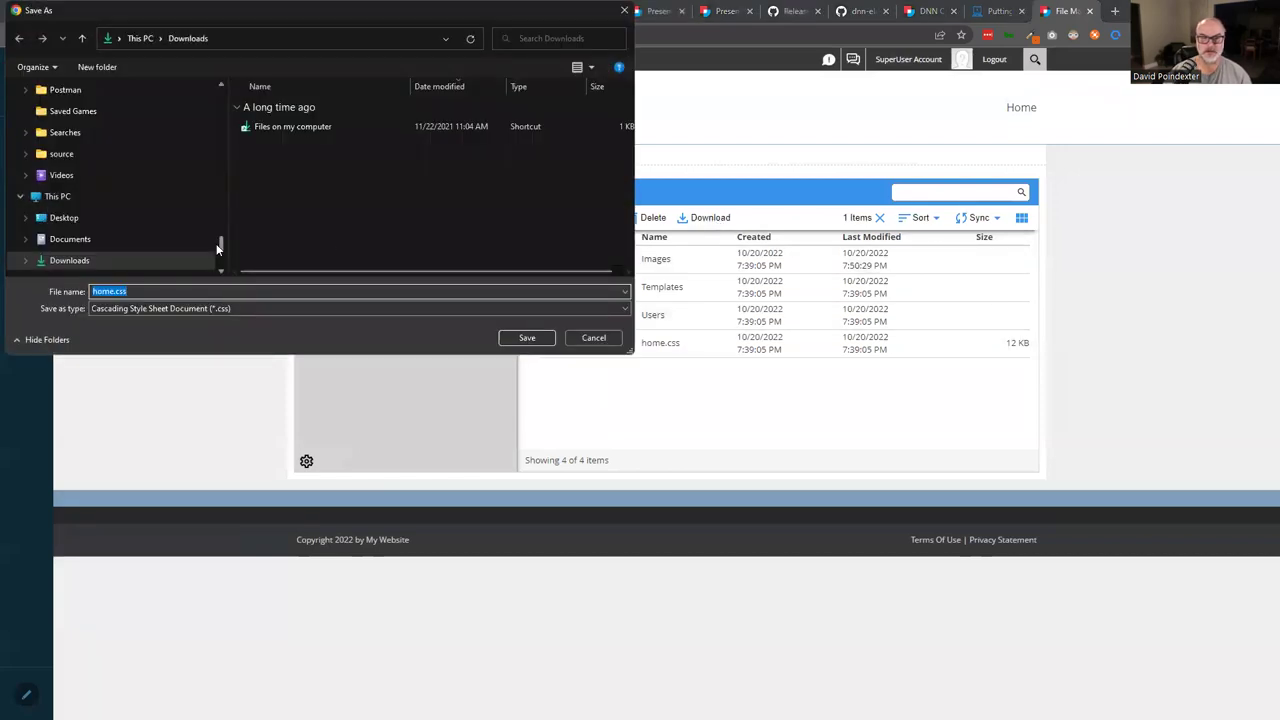
pyautogui.click(593, 338)
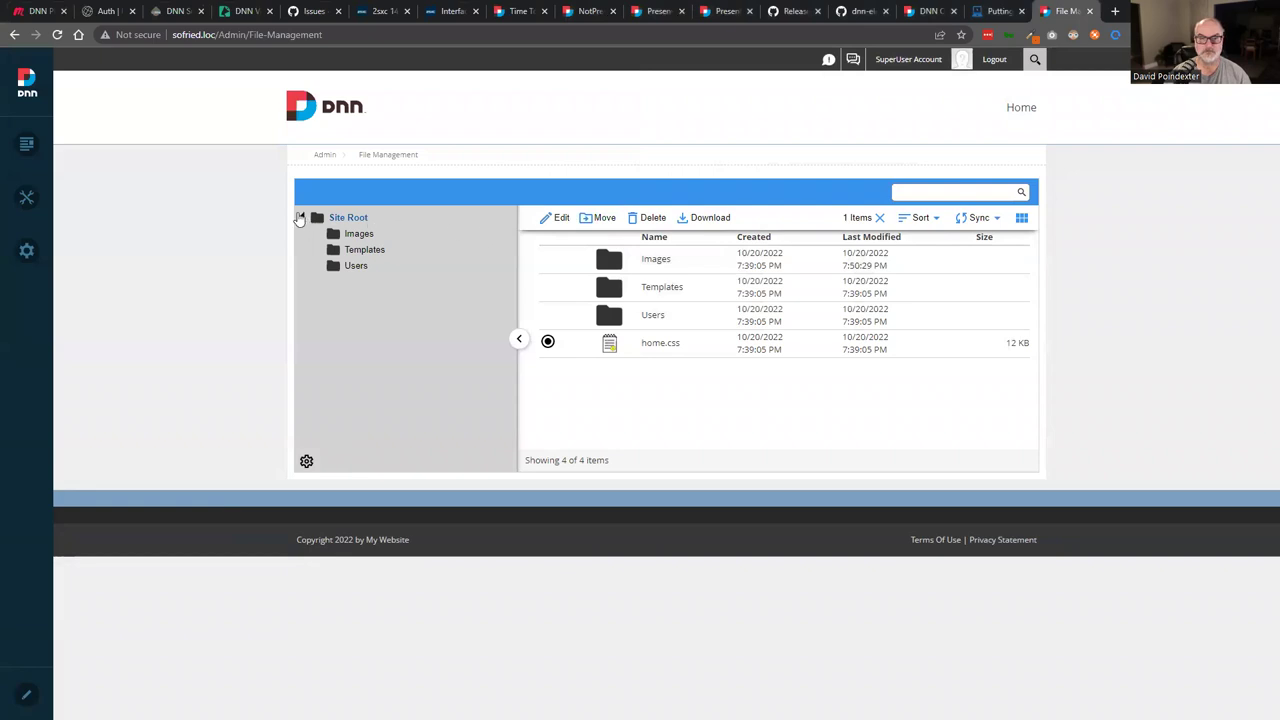
# Narrow the folder tree pane, and try collapsing and expanding it
pyautogui.moveTo(518, 340); pyautogui.dragTo(400, 340)
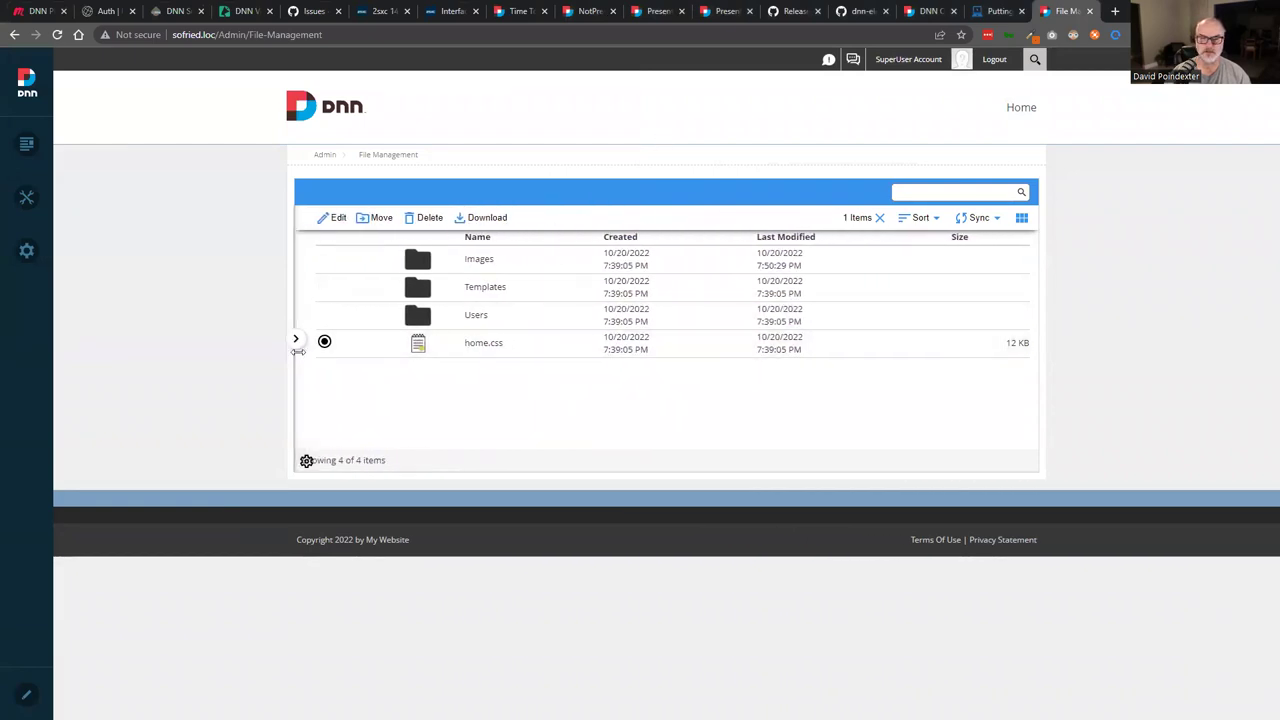
pyautogui.click(296, 342)
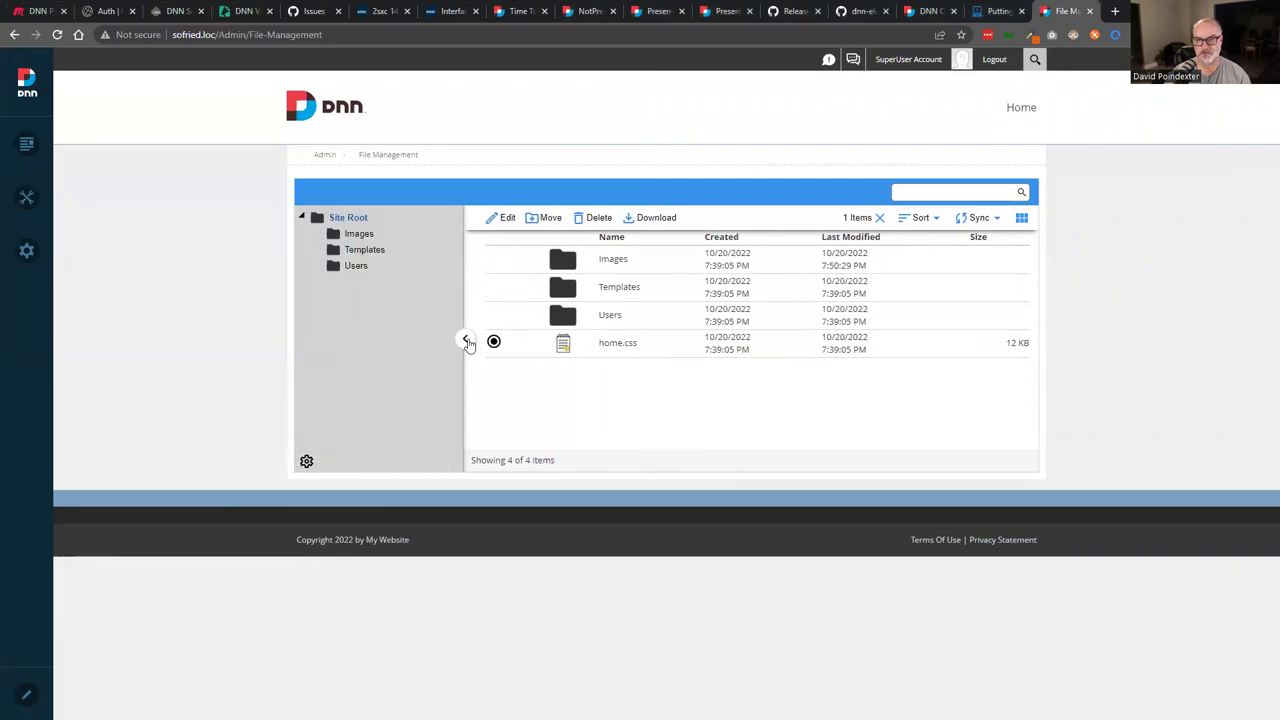
pyautogui.click(463, 339)
pyautogui.click(296, 339)
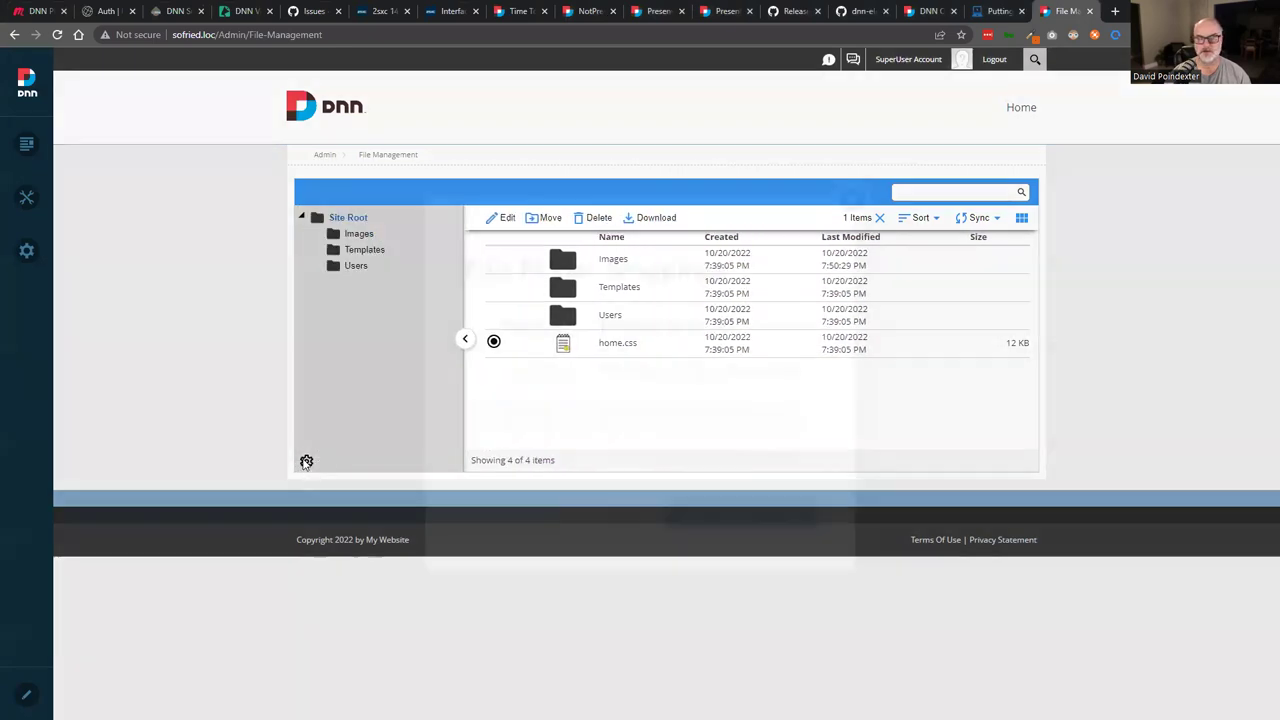
# Open the folder mappings, review the listed folder providers, and open the form for adding a new folder type
pyautogui.click(306, 462)
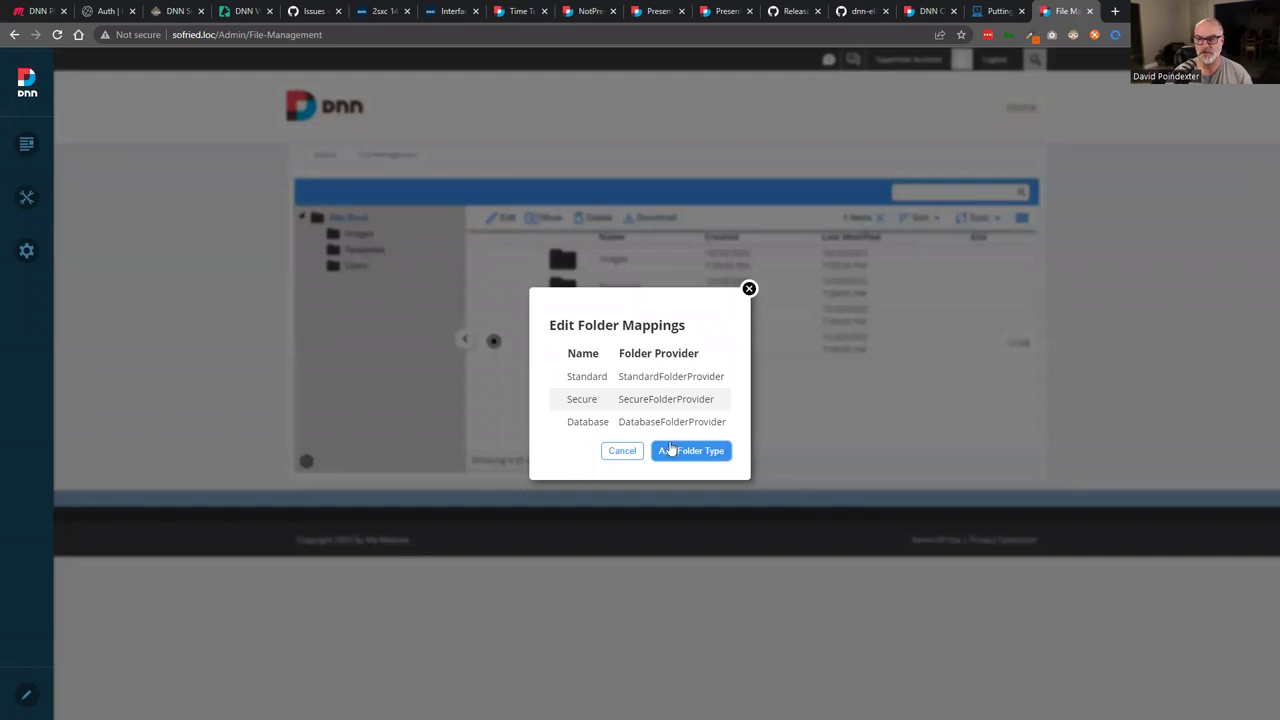
pyautogui.moveTo(30, 257)
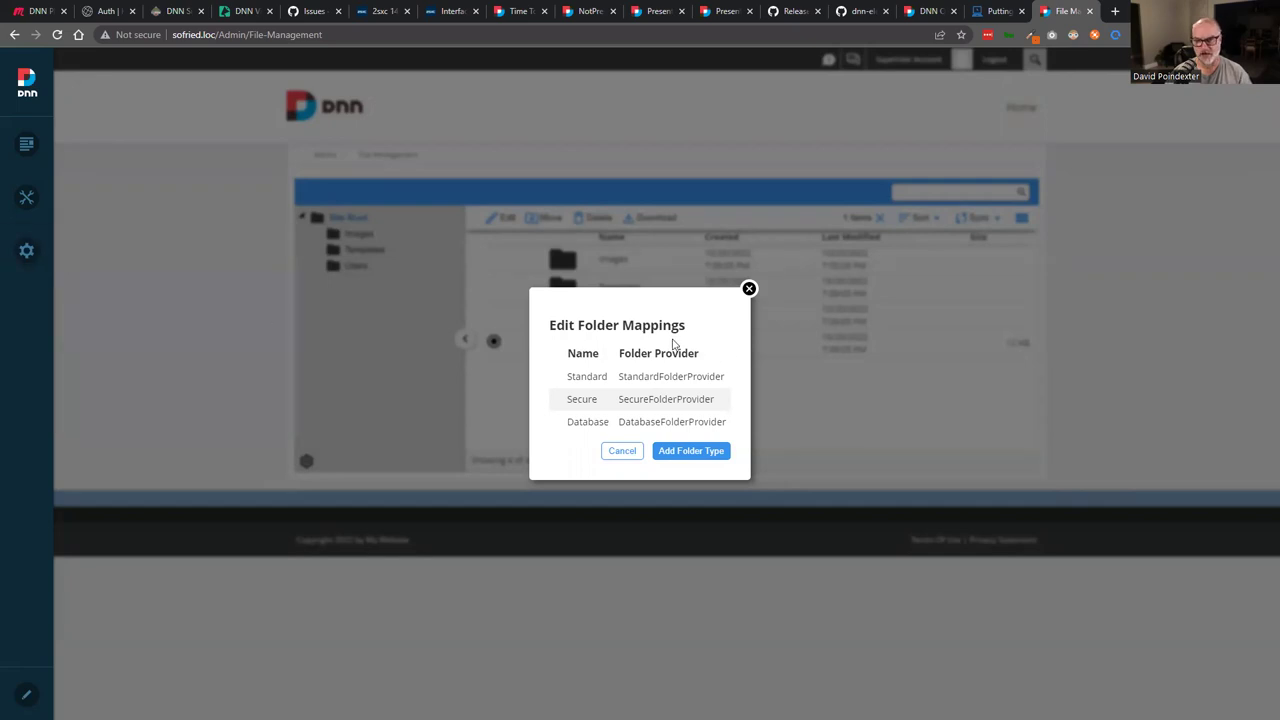
pyautogui.click(709, 451)
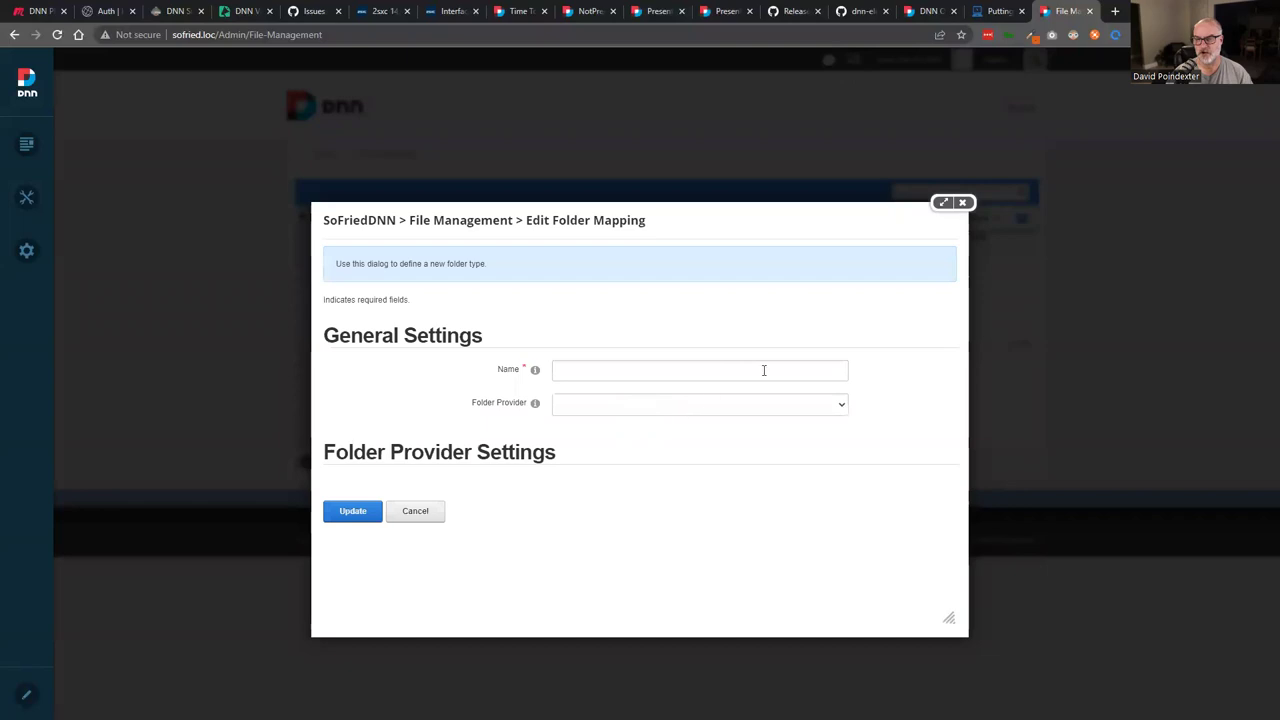
pyautogui.moveTo(709, 214); pyautogui.dragTo(726, 158)
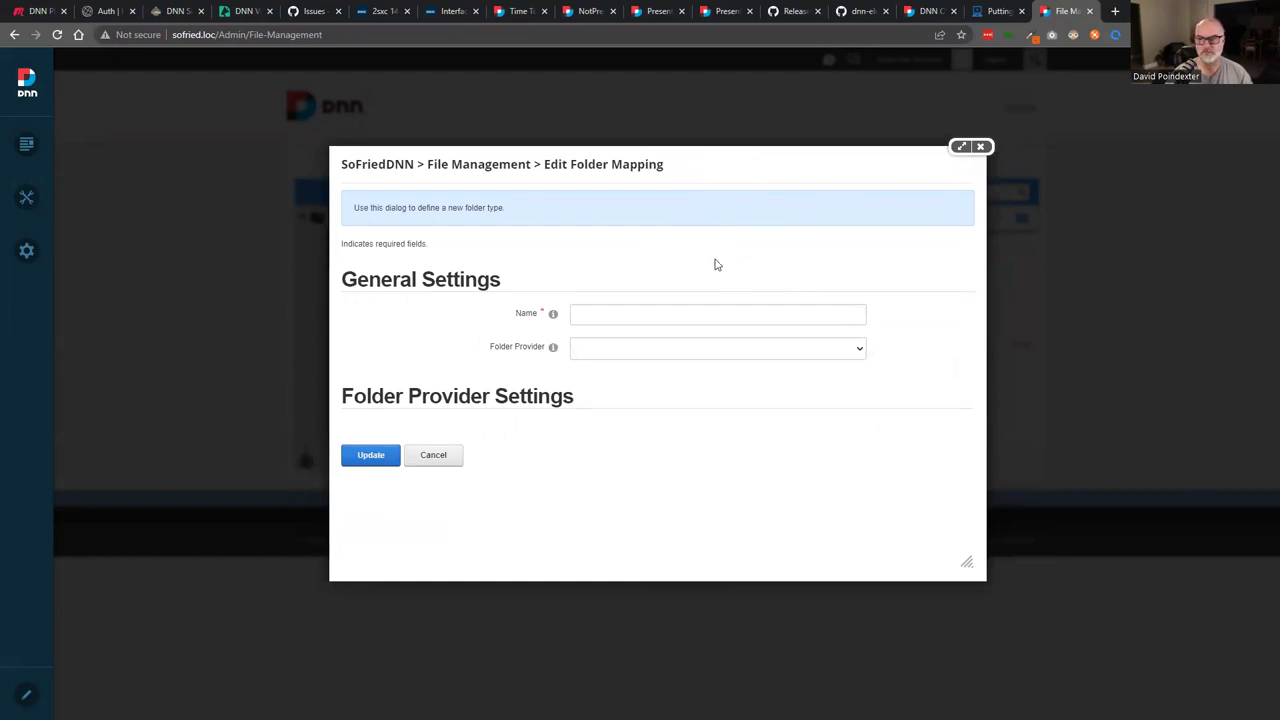
# Choose AzureFolderProvider as the folder provider, review its settings, and cancel the new folder mapping
pyautogui.click(661, 356)
pyautogui.click(590, 373)
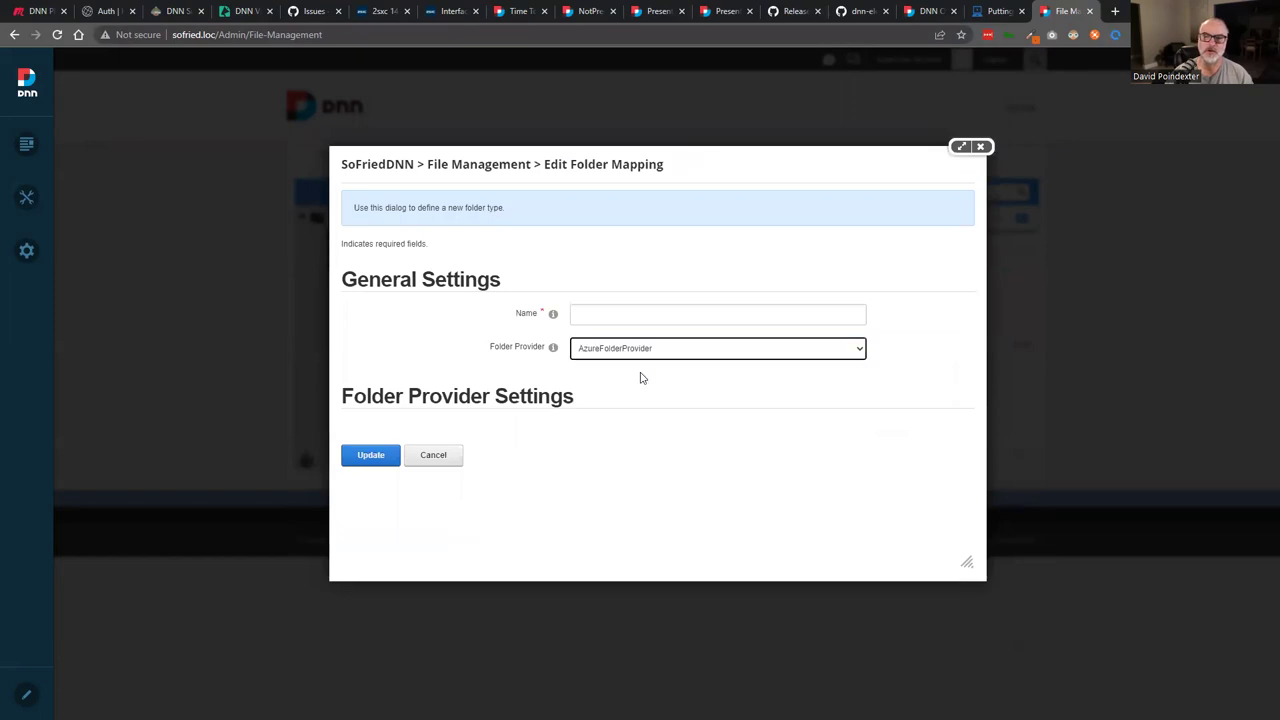
pyautogui.click(612, 317)
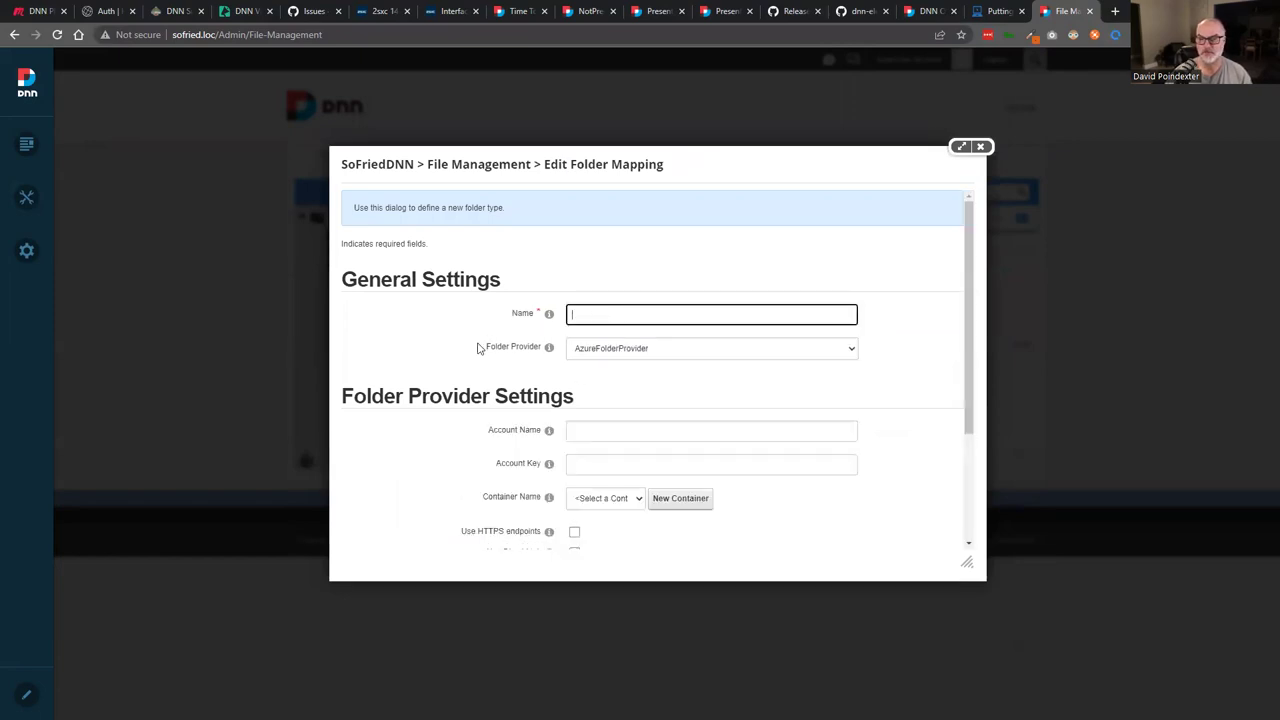
pyautogui.scroll(-1, 478, 347)
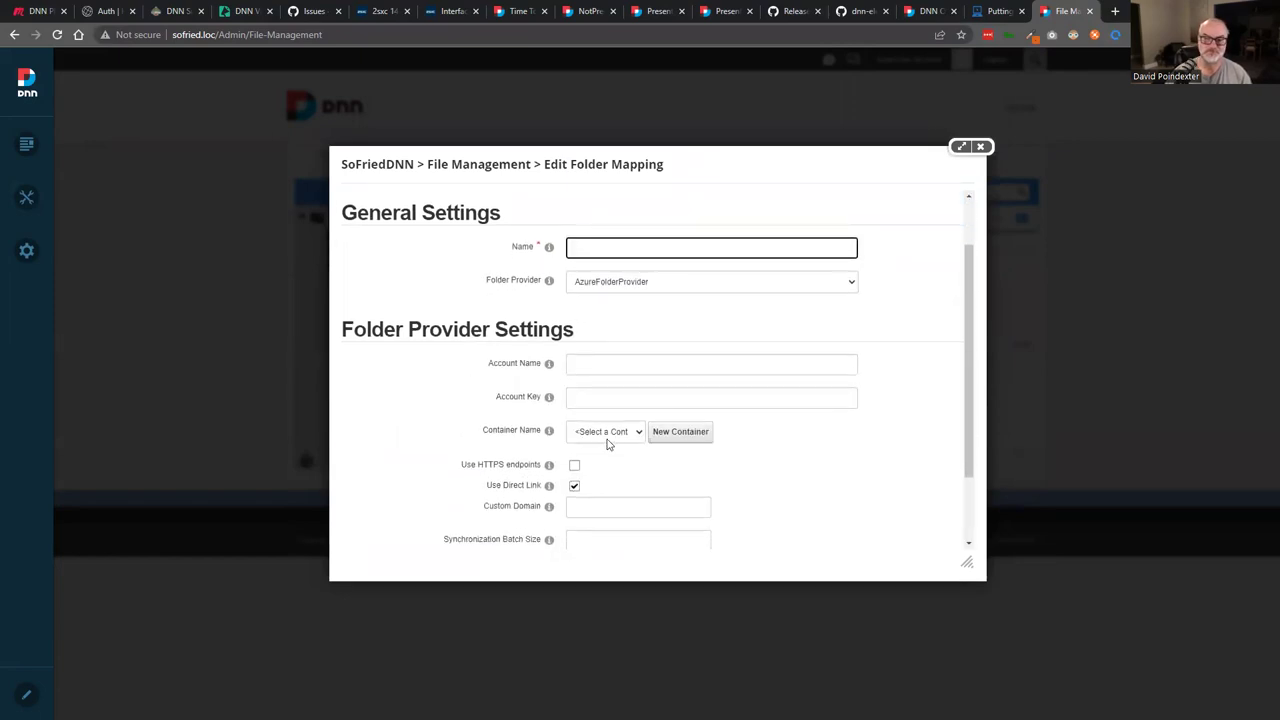
pyautogui.scroll(-2, 607, 444)
pyautogui.click(433, 507)
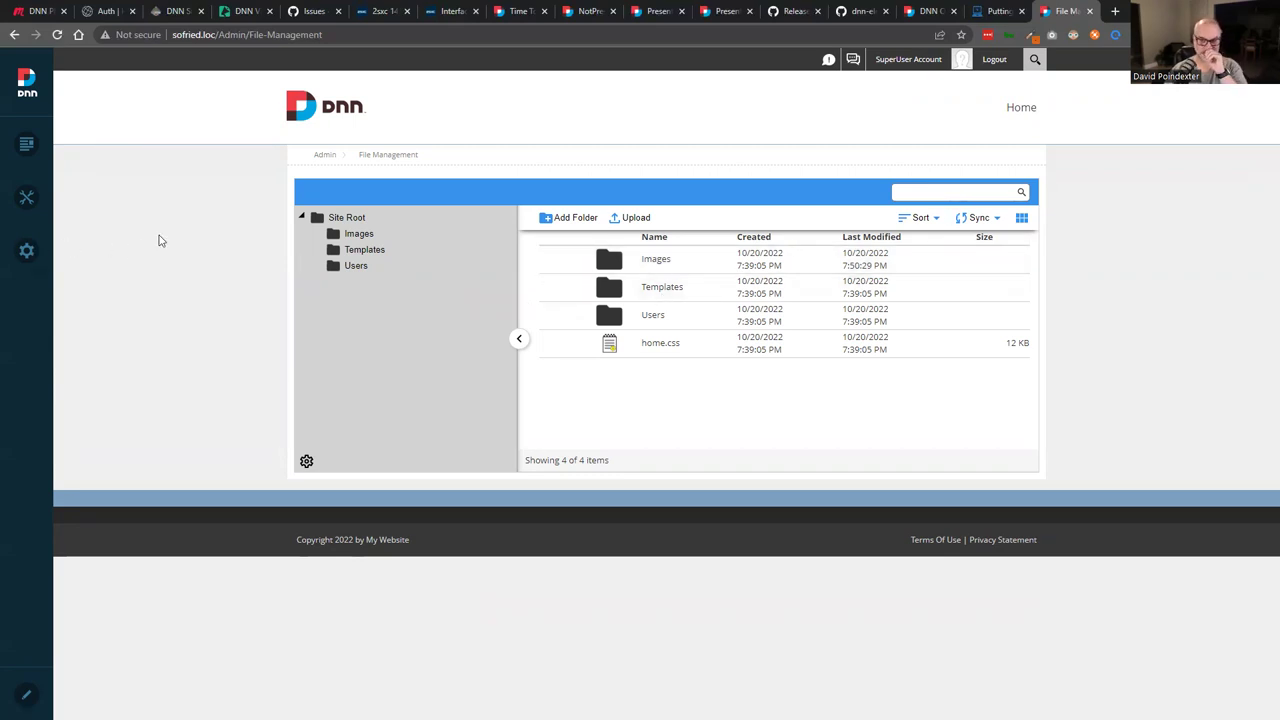
# Inspect the File Management page in the browser's developer tools, turn off device emulation, and widen the page area
pyautogui.rightClick(72, 232)
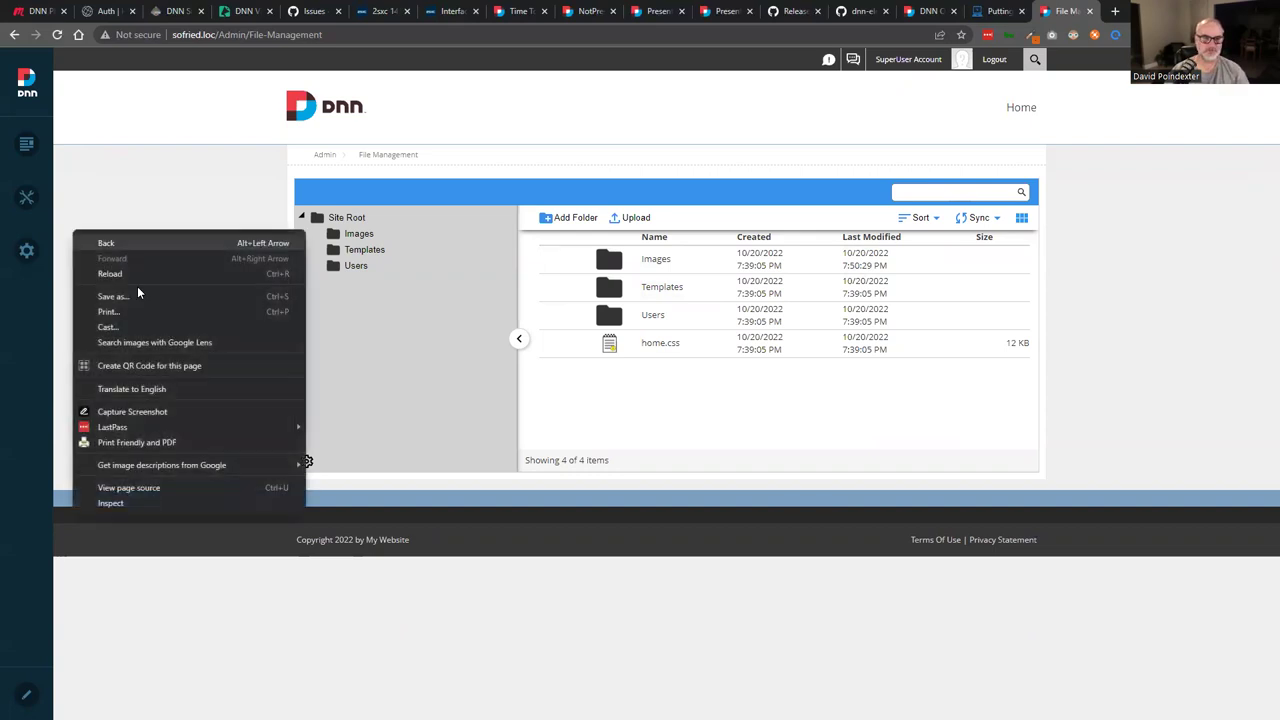
pyautogui.click(148, 505)
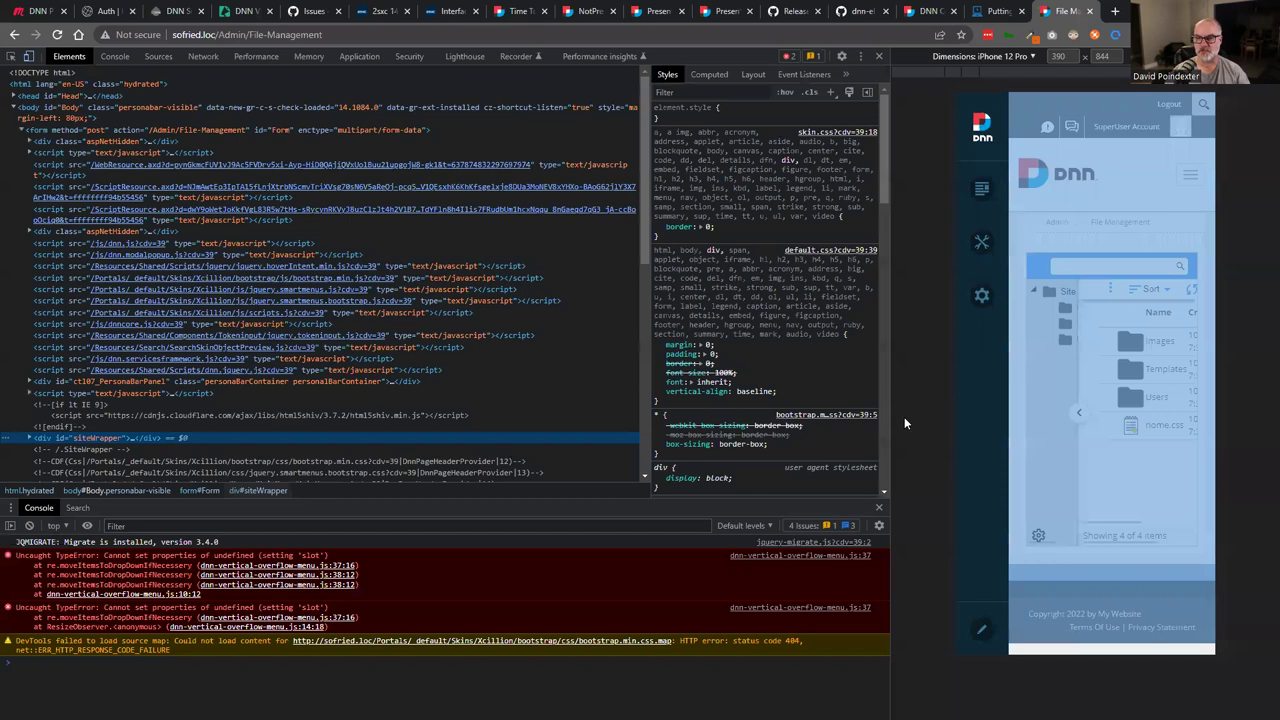
pyautogui.click(29, 56)
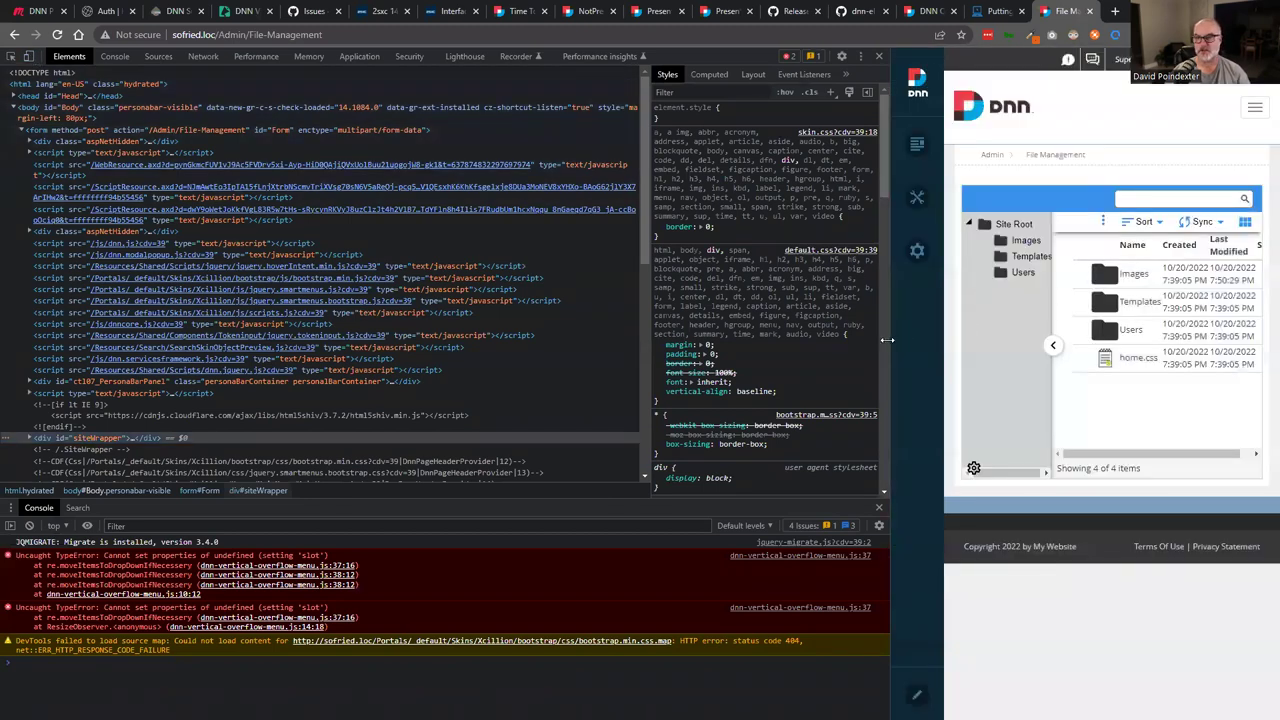
pyautogui.moveTo(887, 340); pyautogui.dragTo(695, 372)
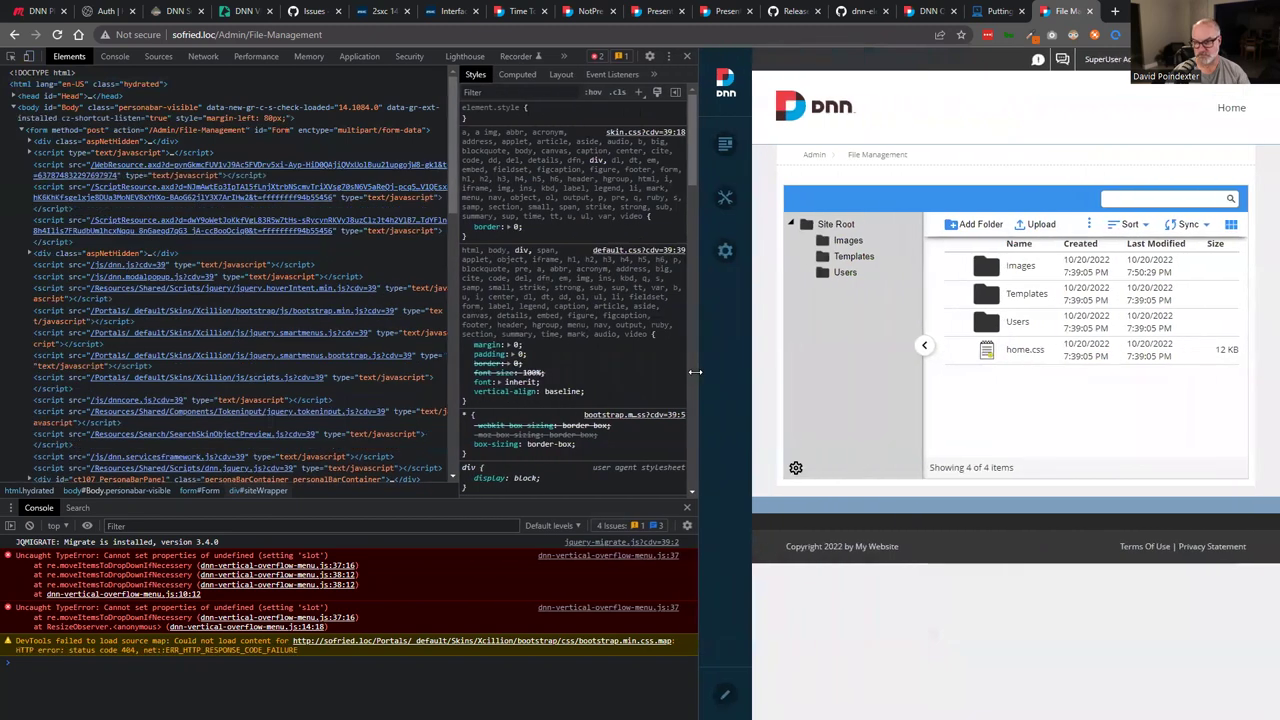
# Open the Images folder and, moving through the list by keyboard, select the first JPG file and 2022-05-09.png
pyautogui.click(848, 240)
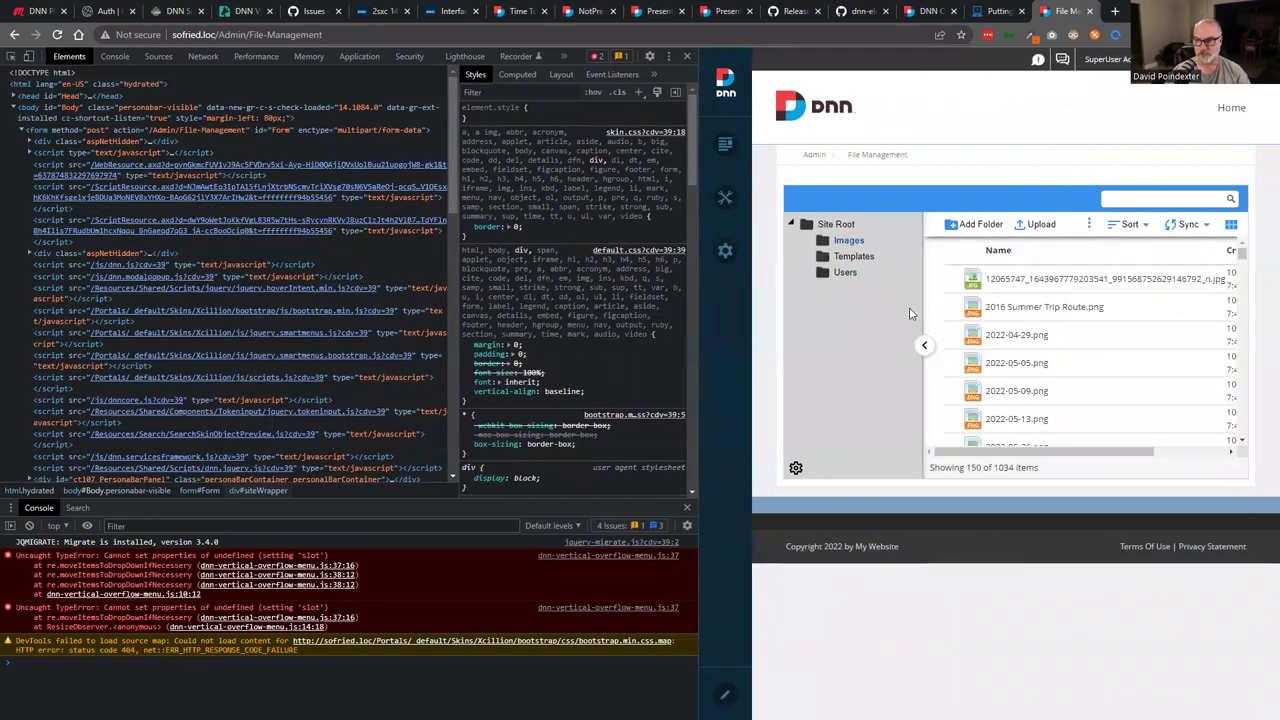
pyautogui.click(1022, 279)
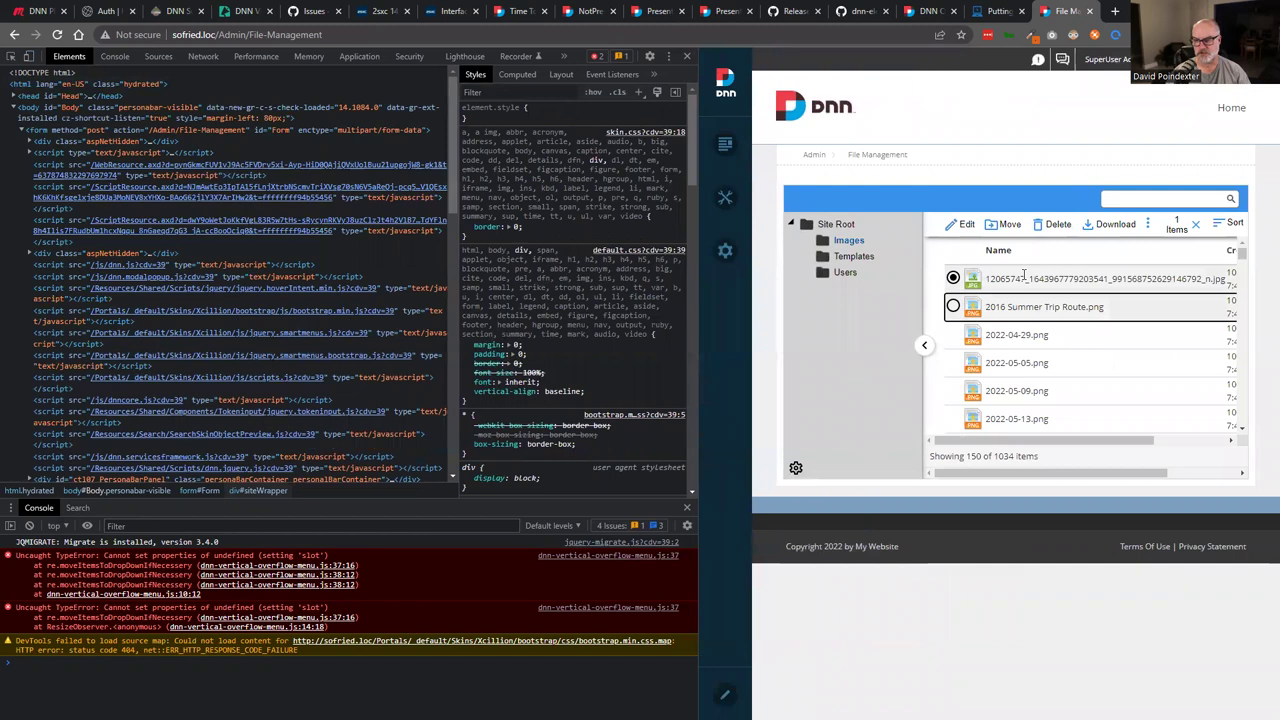
pyautogui.press('Down')
pyautogui.press('Down')
pyautogui.press('Down')
pyautogui.press('Down')
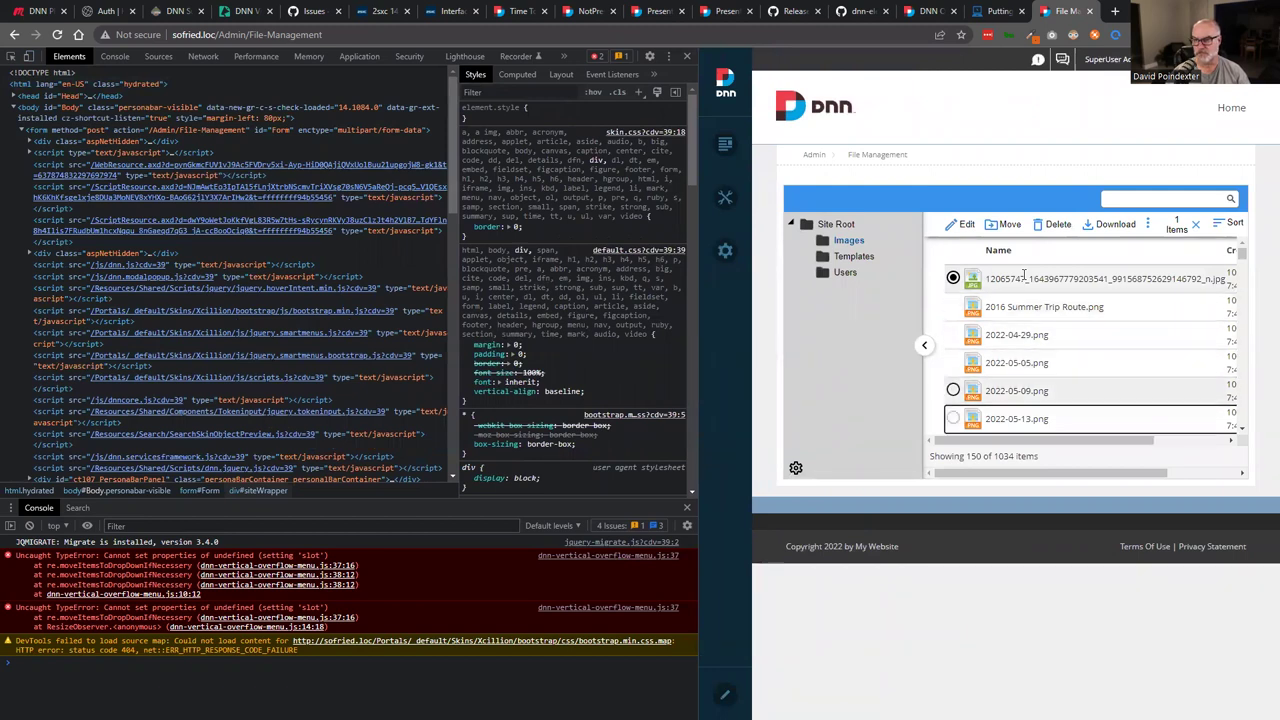
pyautogui.press('Up')
pyautogui.press('space')
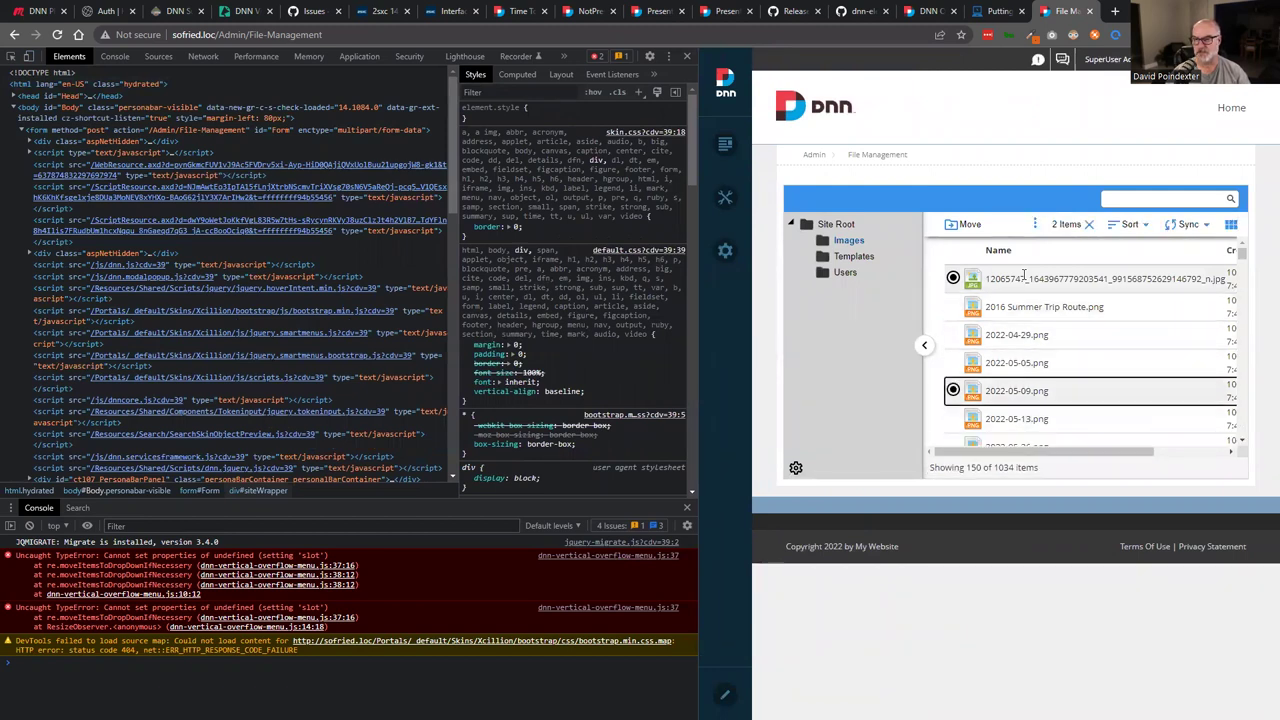
# Deselect and reselect 2022-05-09.png, and add 2022-04-29.png to the selection using keyboard navigation
pyautogui.press('space')
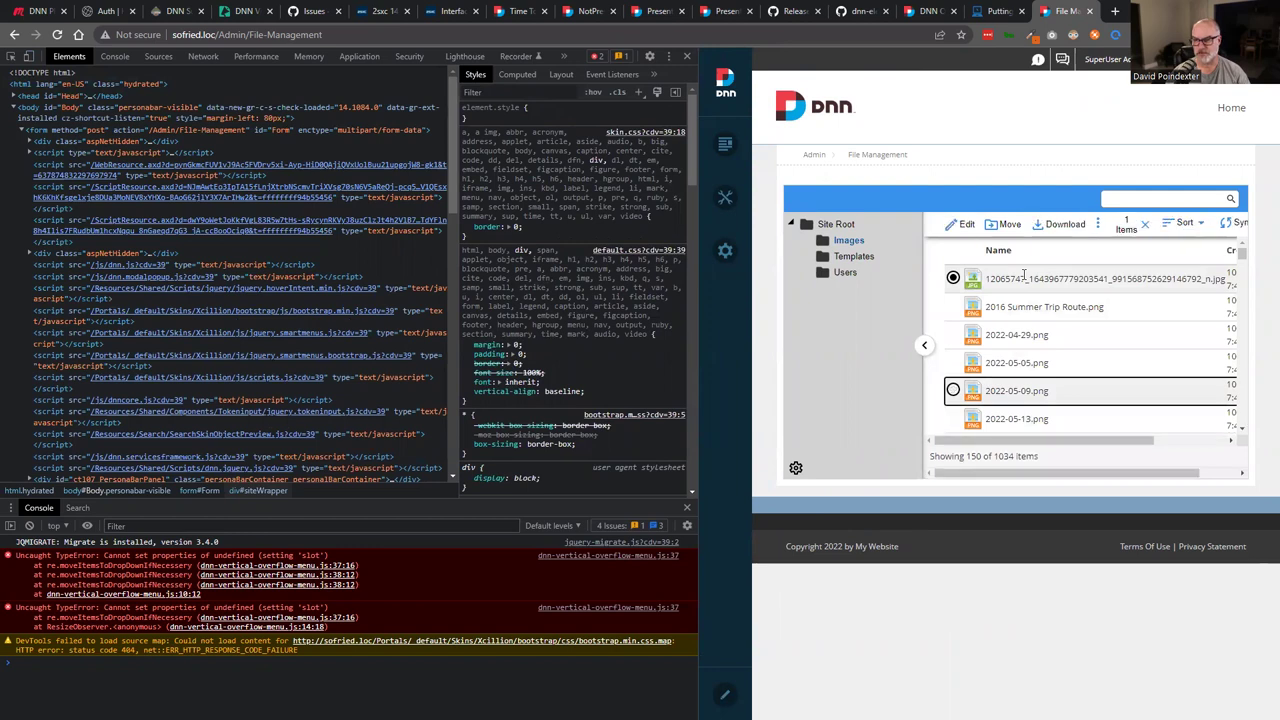
pyautogui.press('space')
pyautogui.press('Up')
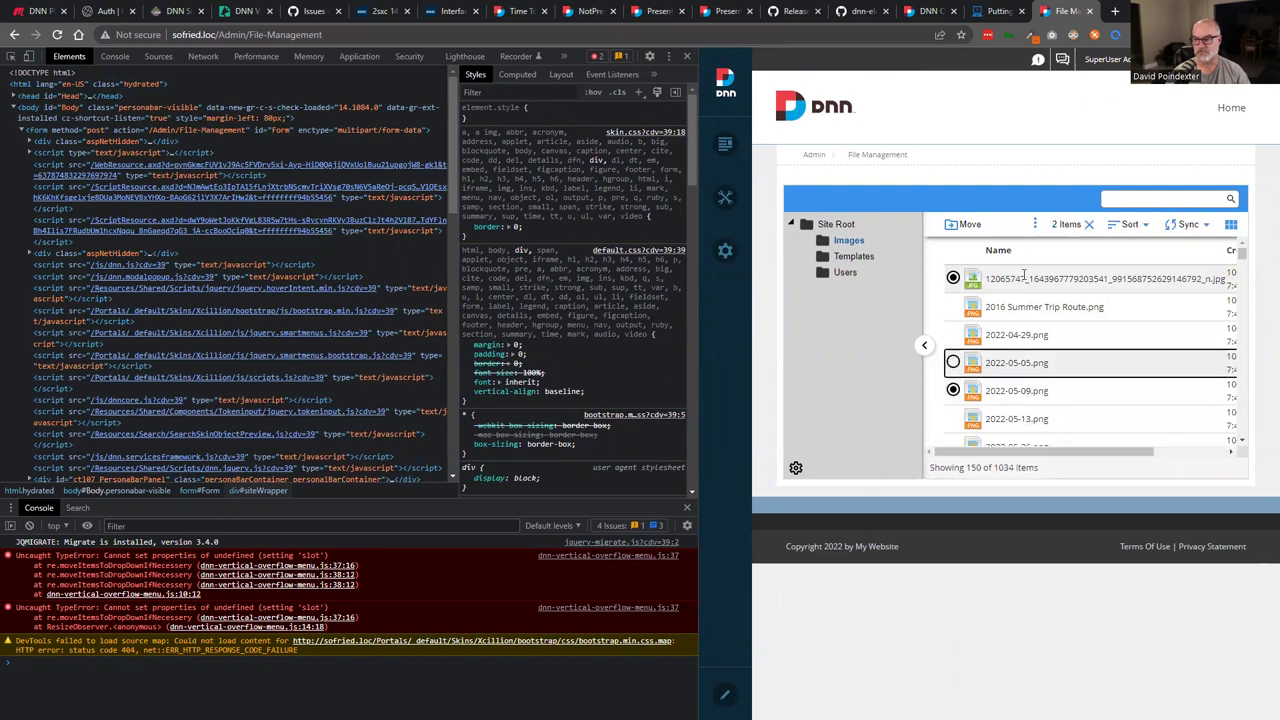
pyautogui.press('Up')
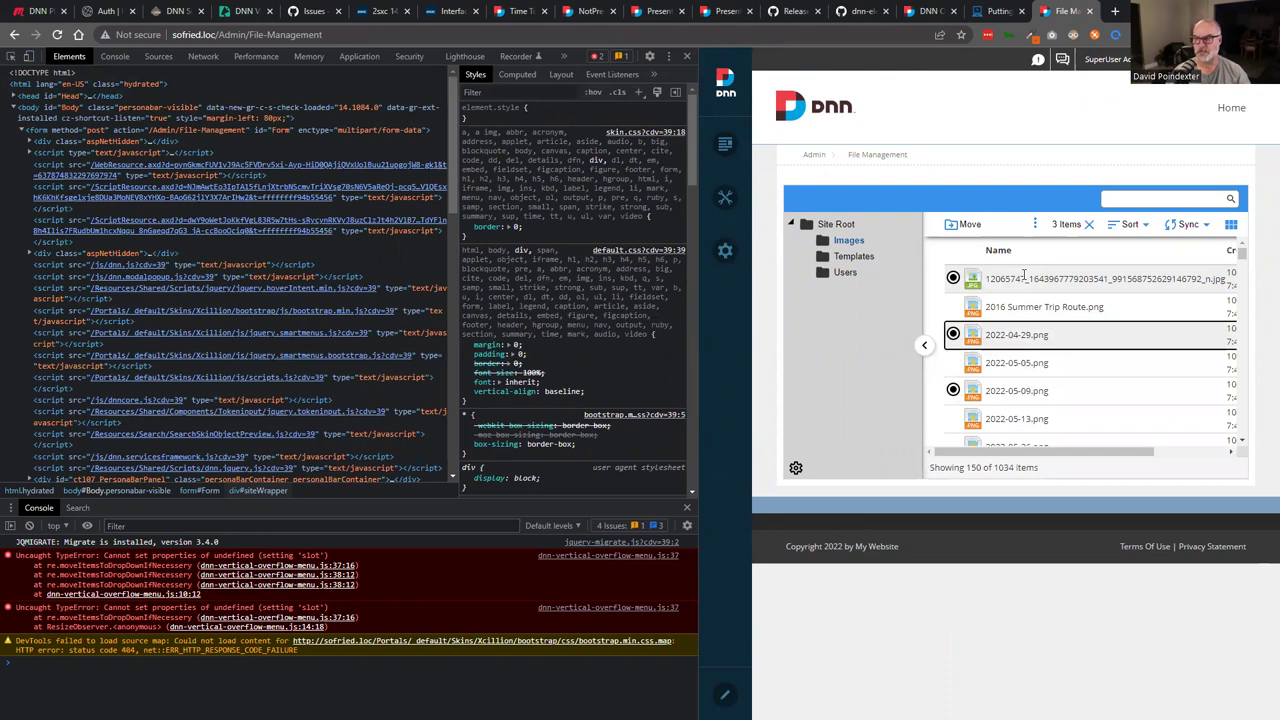
pyautogui.press('Up')
pyautogui.press('Up')
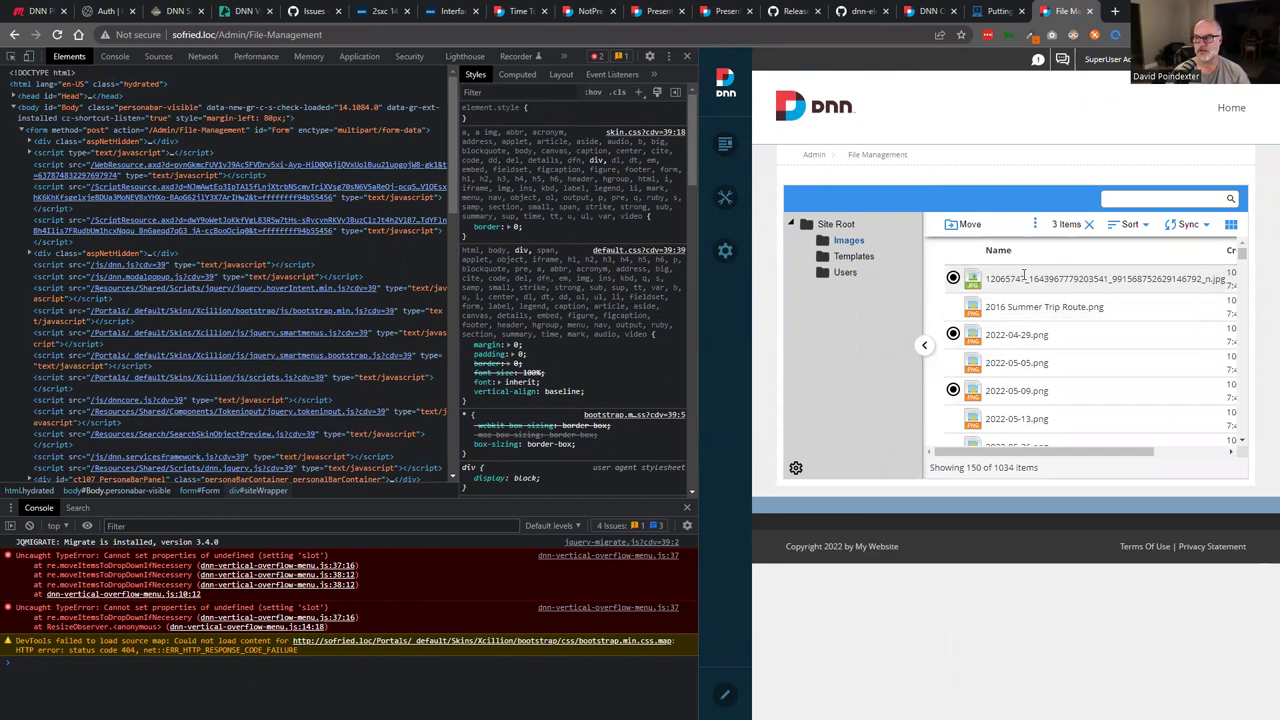
# Open the move prompt for the selected images by keyboard, cancel it, and close the developer tools
pyautogui.press('Tab')
pyautogui.hotkey('shift', 'Tab')
pyautogui.hotkey('shift', 'Tab')
pyautogui.hotkey('shift', 'Tab')
pyautogui.hotkey('shift', 'Tab')
pyautogui.press('Tab')
pyautogui.press('Return')
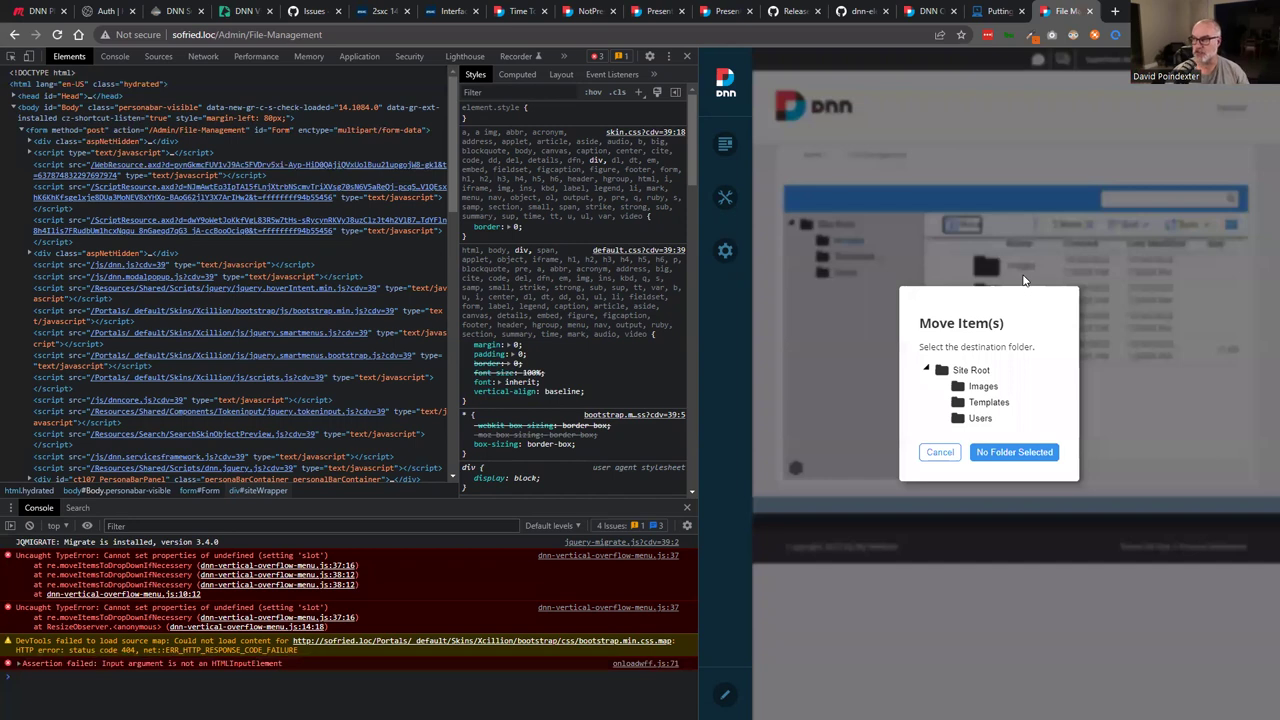
pyautogui.click(938, 453)
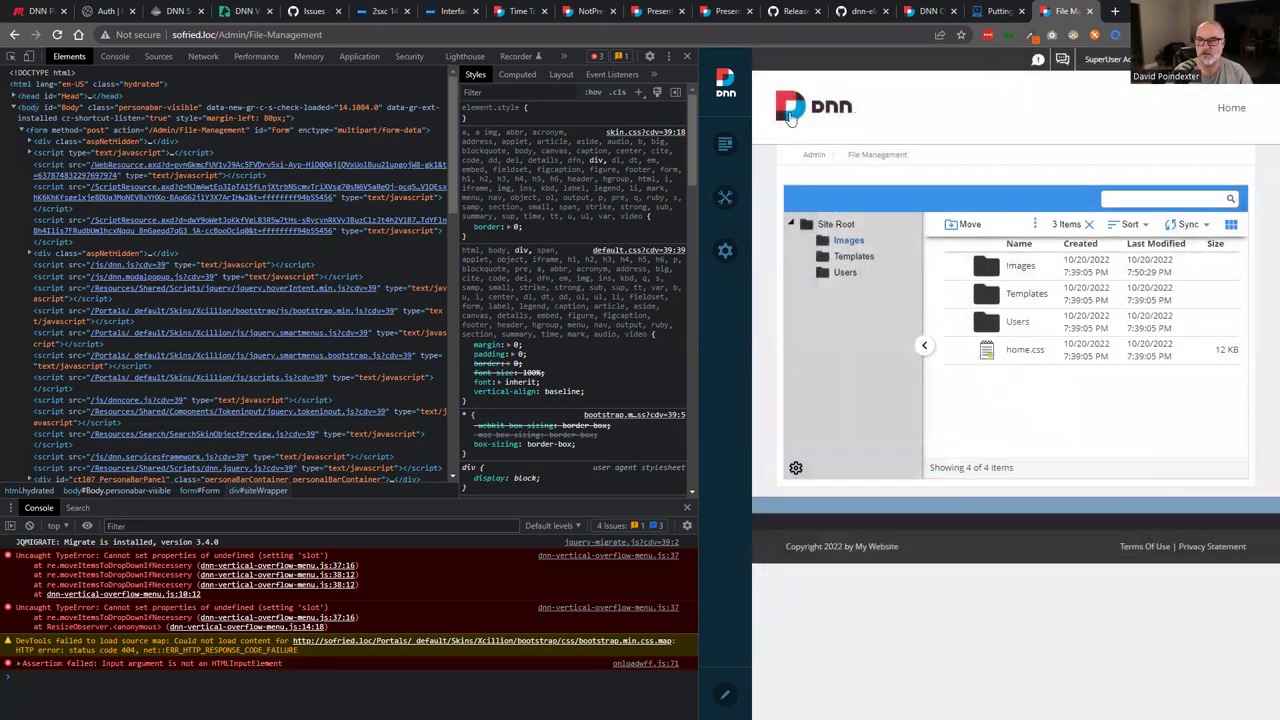
pyautogui.click(688, 56)
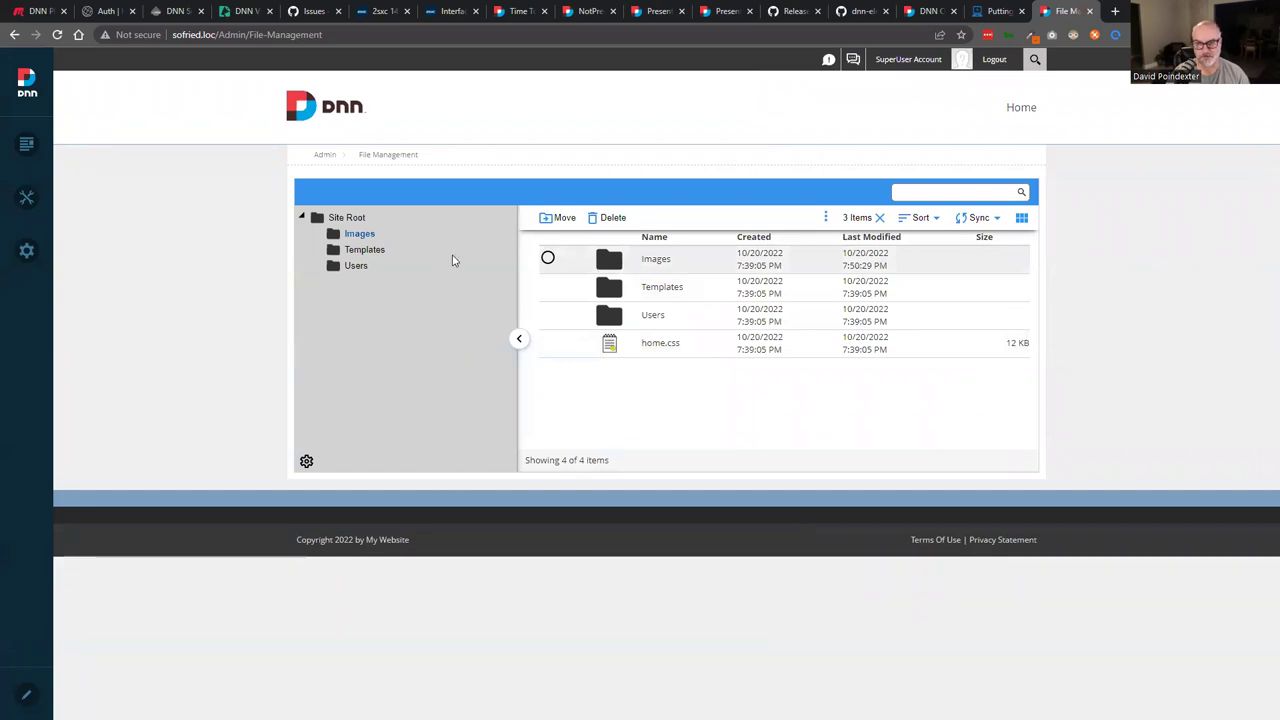
# In the Images folder, select 2016 Summer Trip Route.png, 2022-04-29.png, 2022-05-05.png, 2022-05-09.png and 2022-05-26.png
pyautogui.click(362, 234)
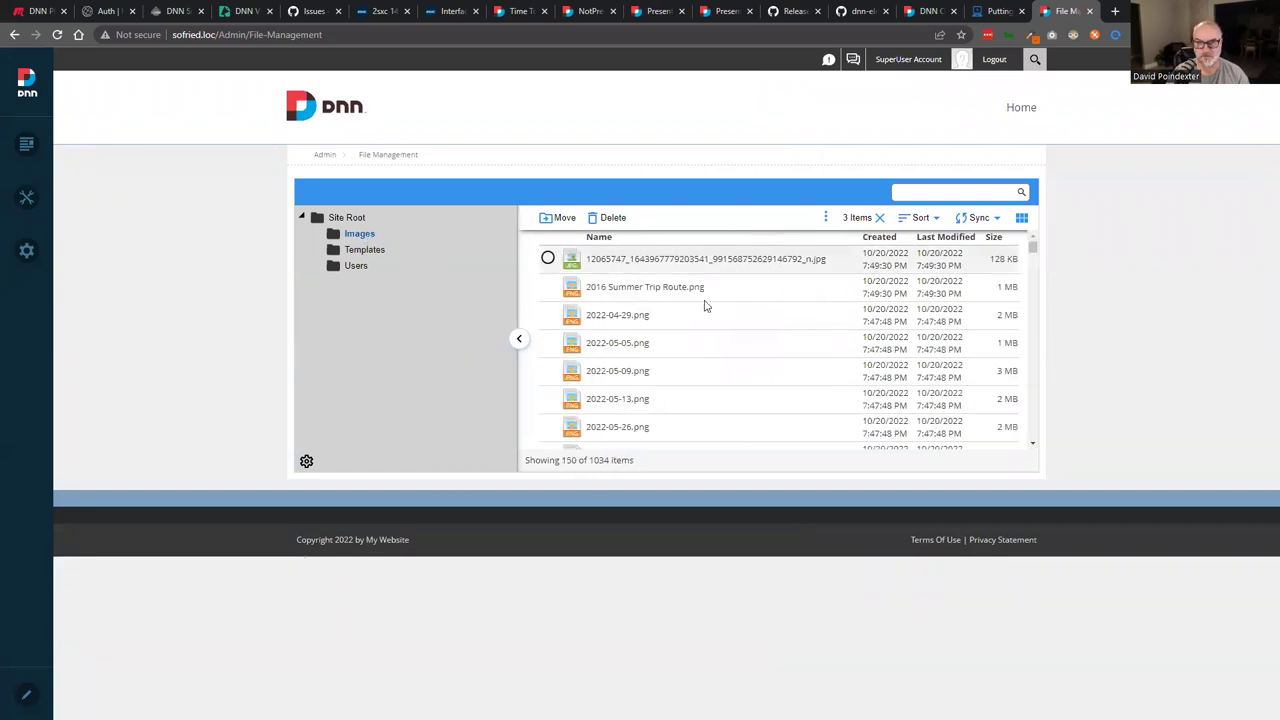
pyautogui.click(640, 286)
pyautogui.keyDown('shift'); pyautogui.click(625, 426); pyautogui.keyUp('shift')
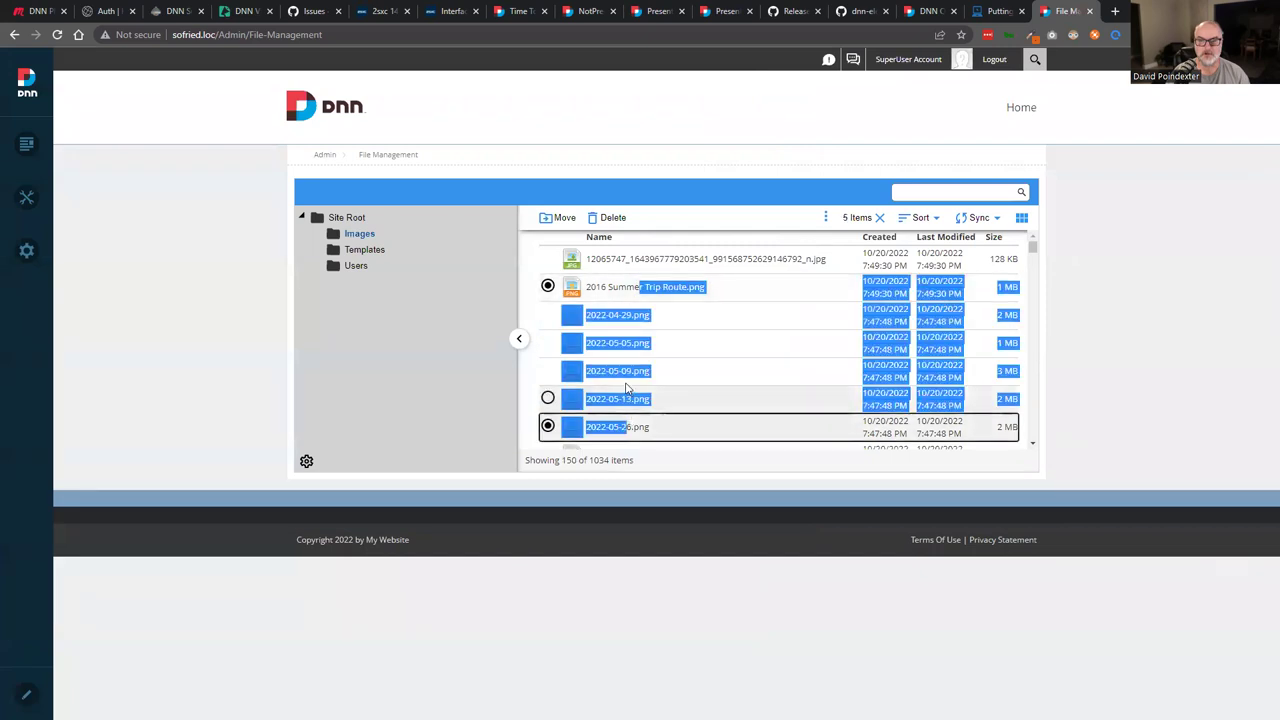
pyautogui.click(655, 371)
pyautogui.keyDown('shift'); pyautogui.click(617, 324); pyautogui.keyUp('shift')
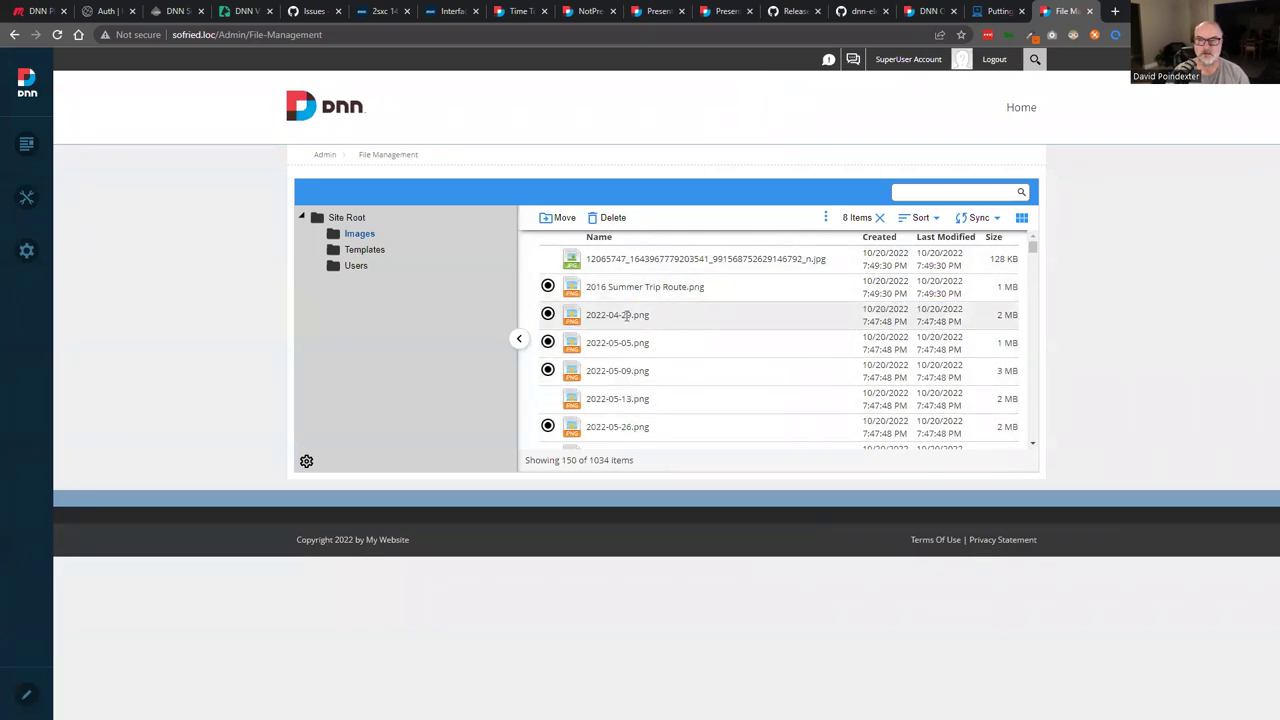
# Check the context actions for 2022-04-29.png, dismiss them, and change the selection to the first JPG file and 2022-05-05.png
pyautogui.rightClick(627, 315)
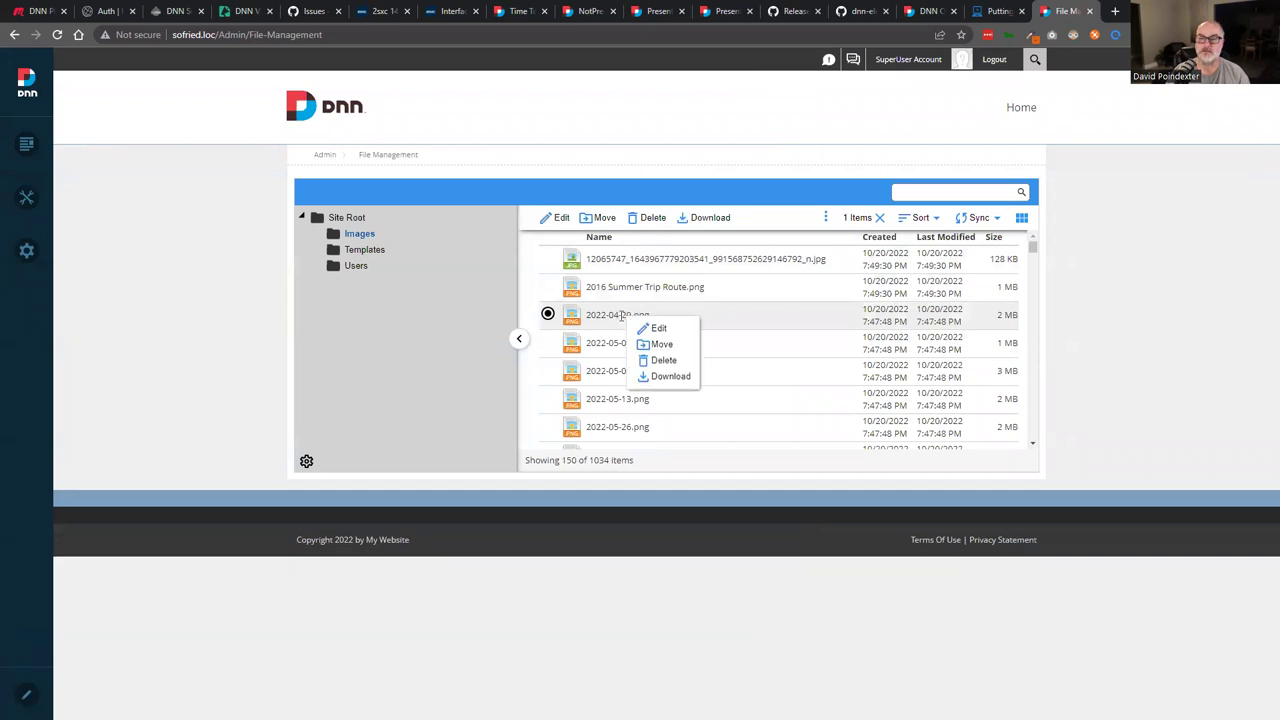
pyautogui.click(590, 315)
pyautogui.click(620, 287)
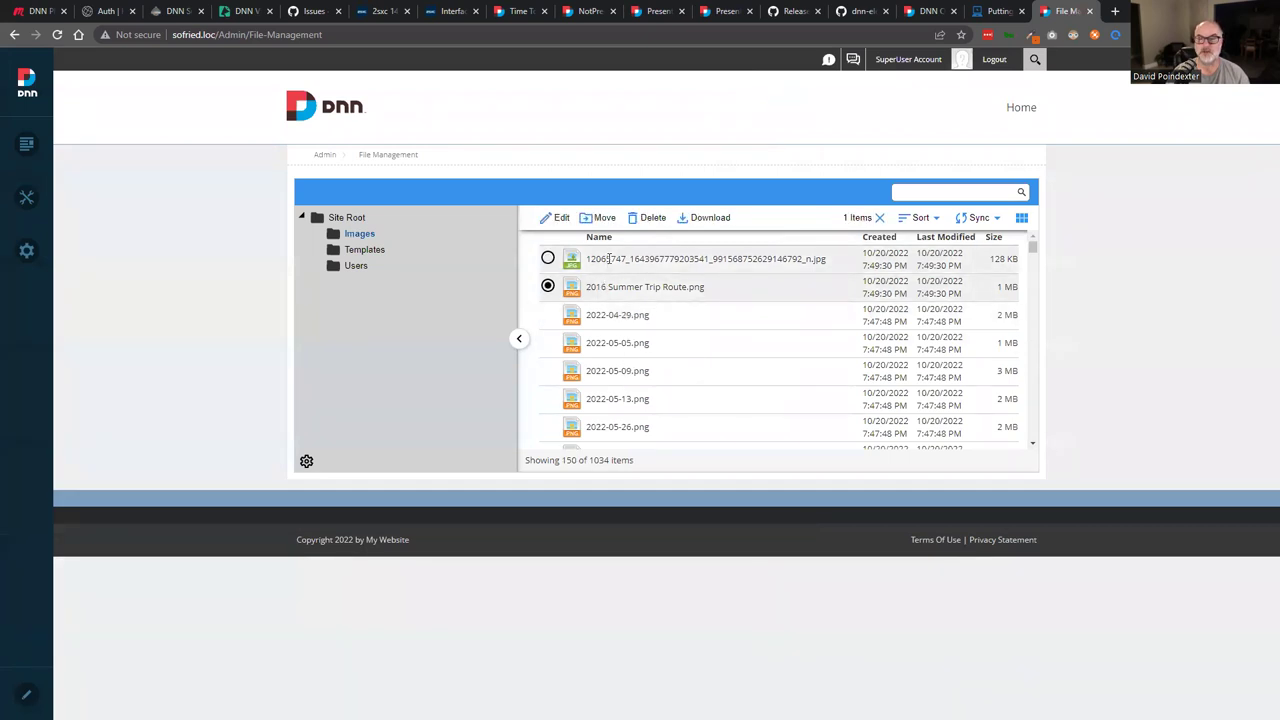
pyautogui.click(641, 259)
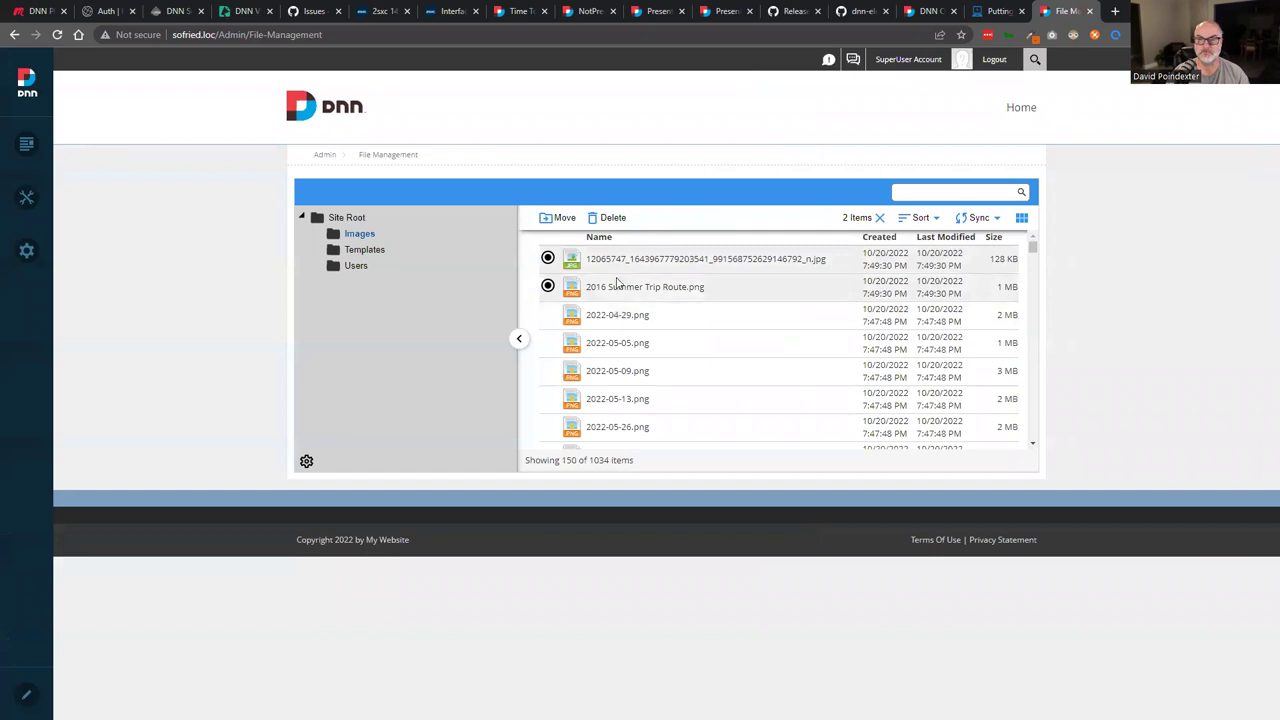
pyautogui.click(620, 286)
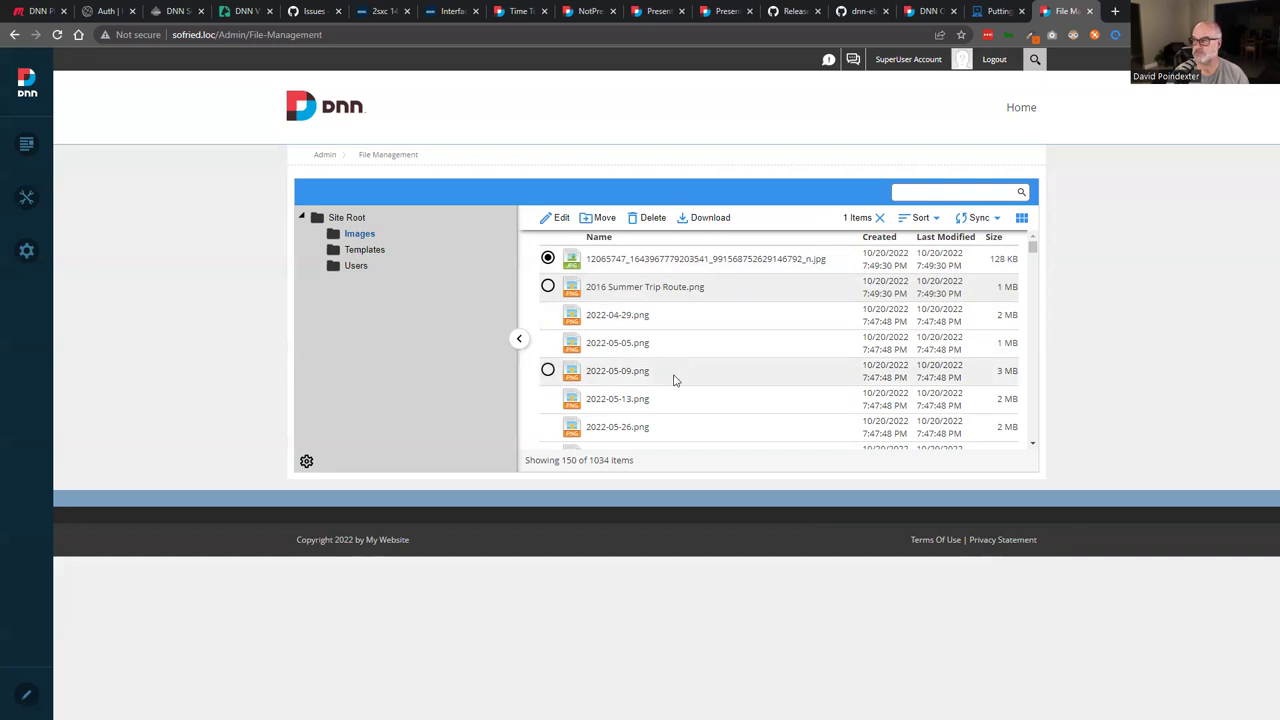
pyautogui.click(631, 350)
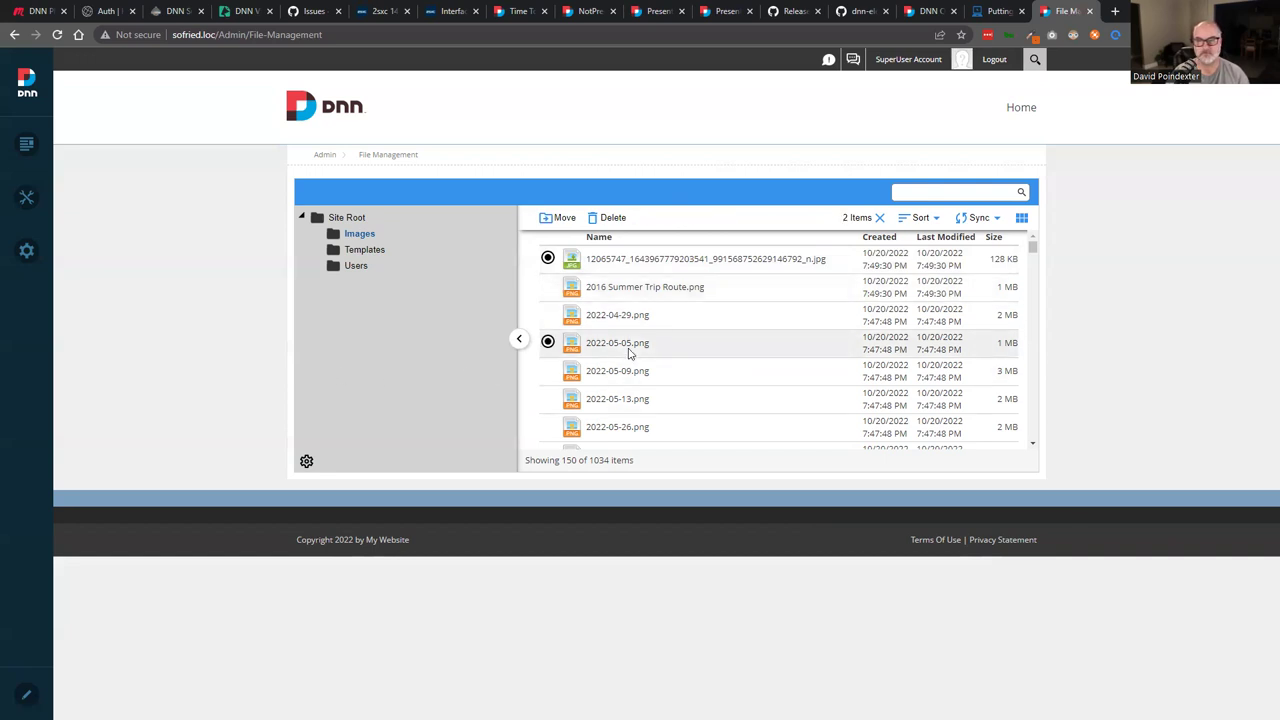
# Reload the Images folder, browse its files as thumbnails, and return to the list view
pyautogui.click(359, 236)
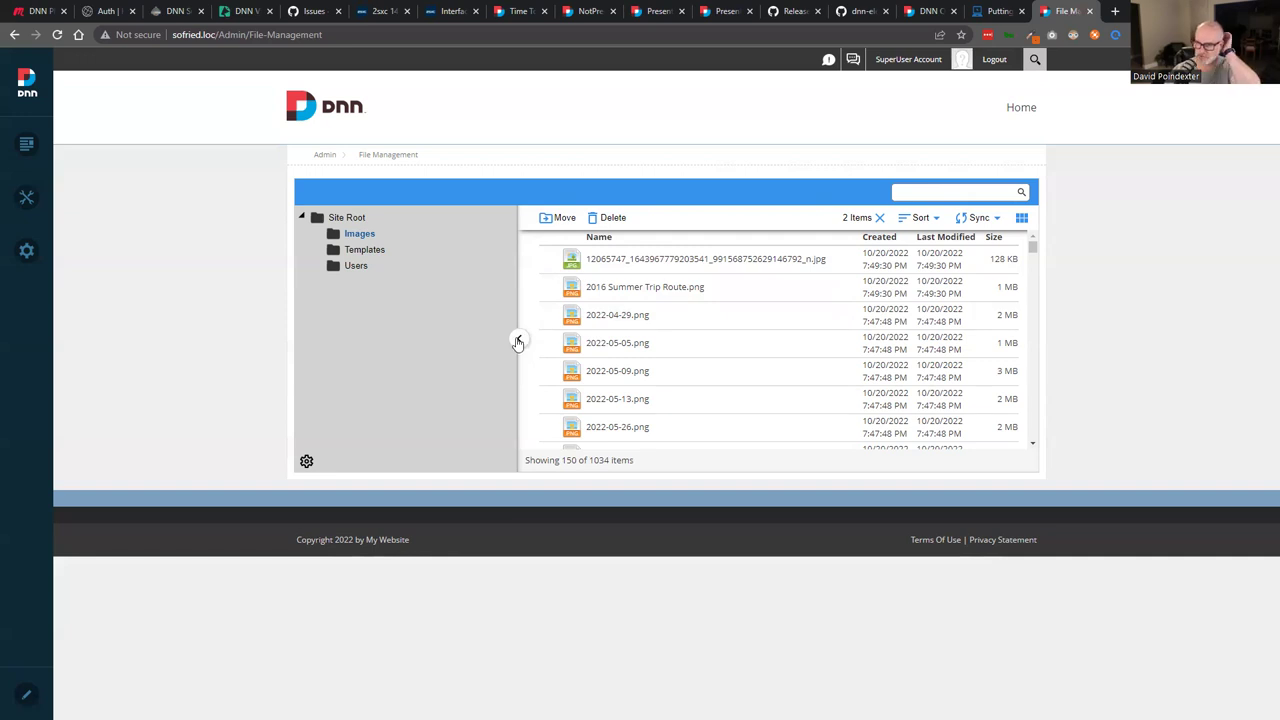
pyautogui.click(1018, 222)
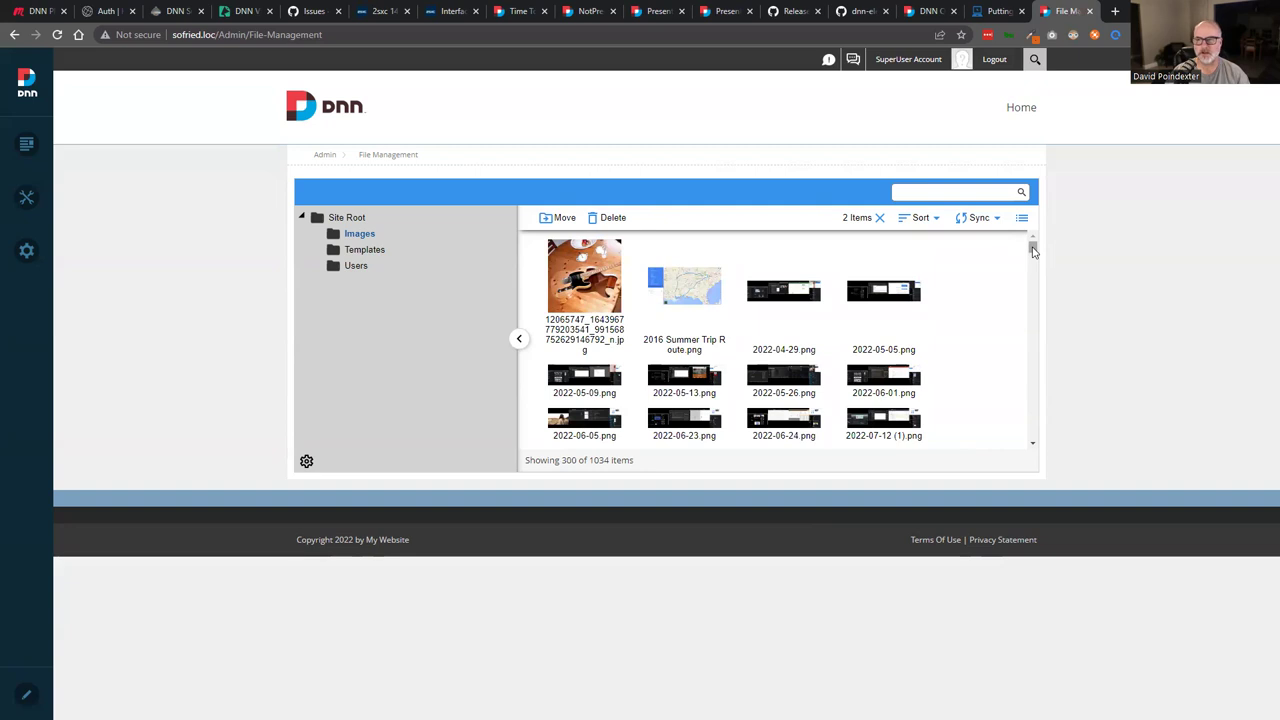
pyautogui.scroll(-5, 1033, 251)
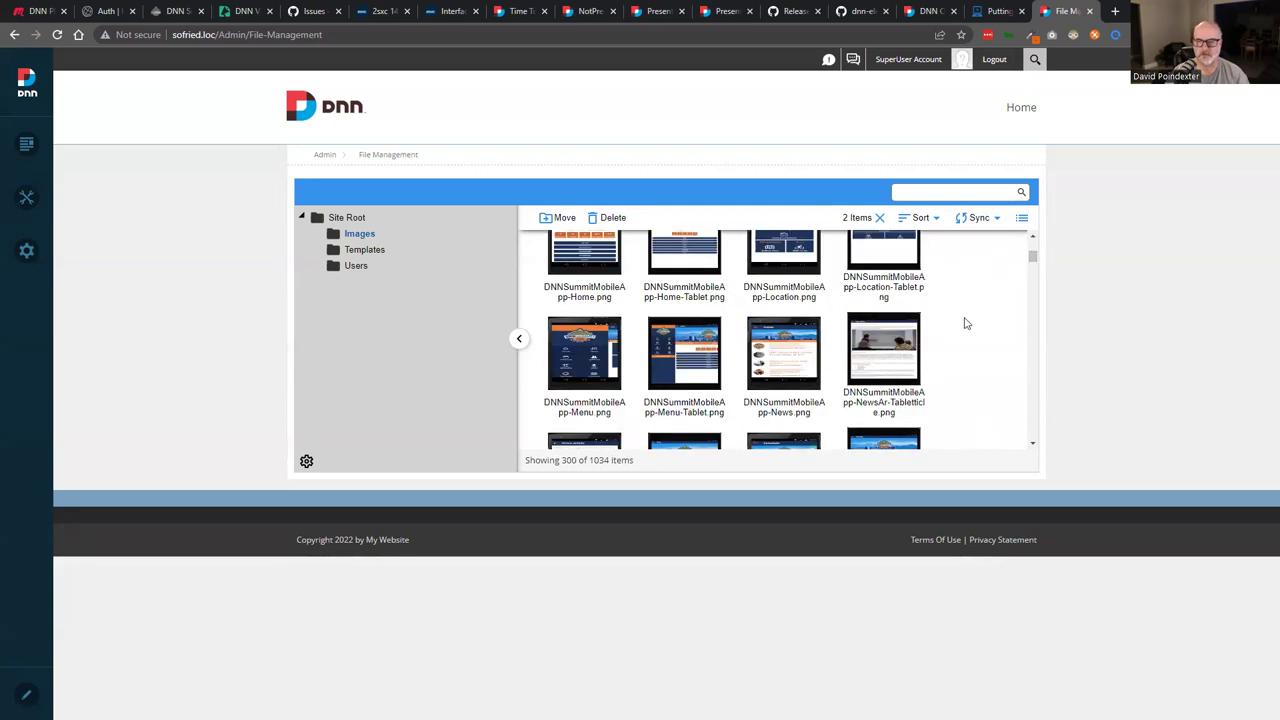
pyautogui.scroll(-10, 780, 330)
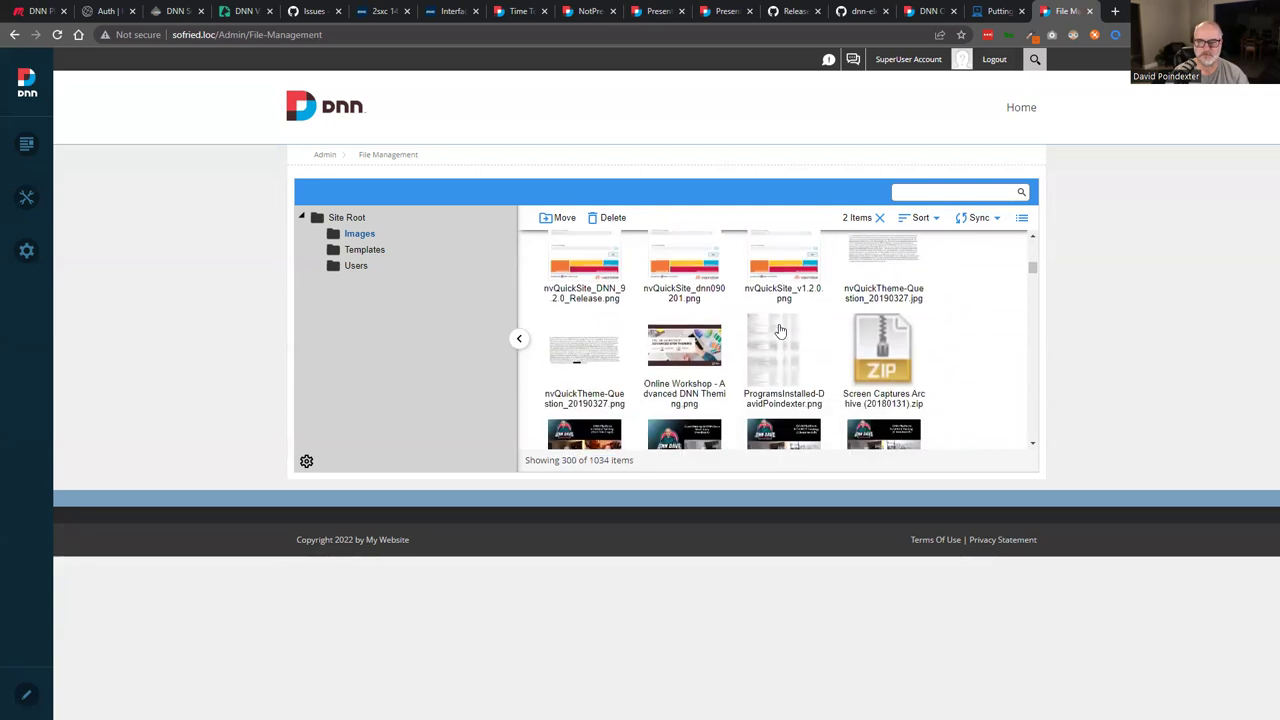
pyautogui.scroll(15, 990, 305)
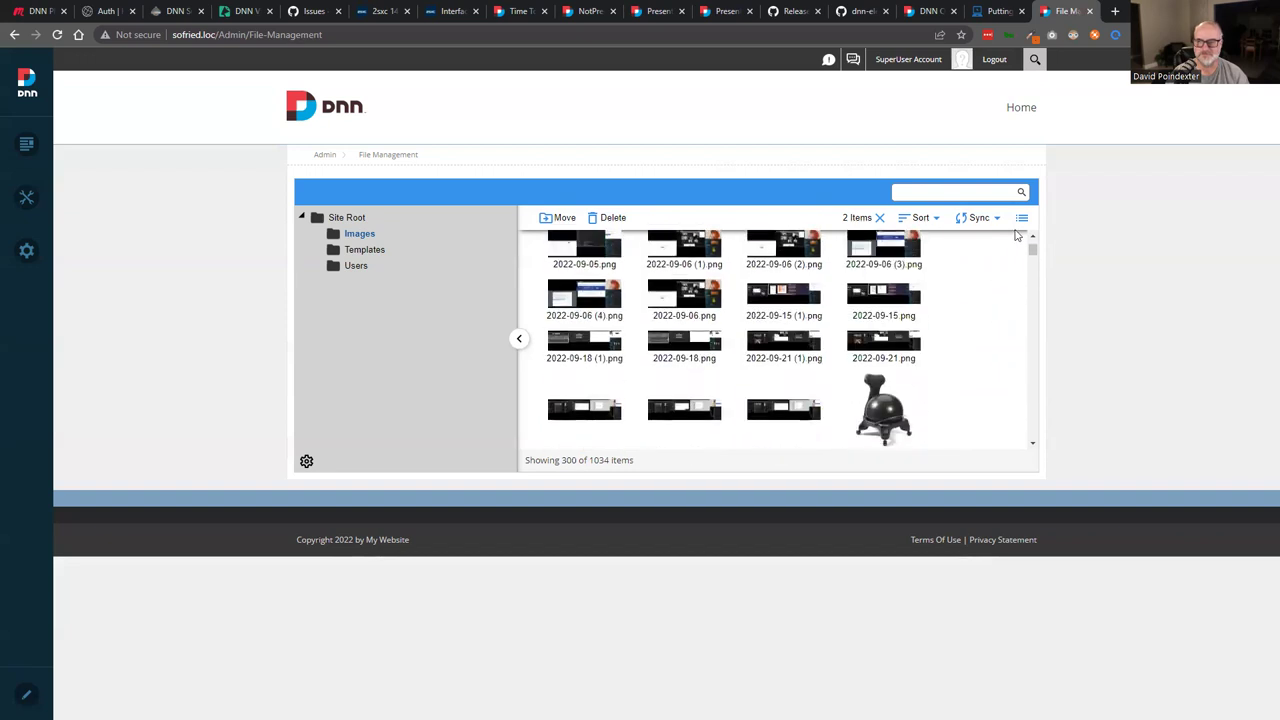
pyautogui.click(1021, 219)
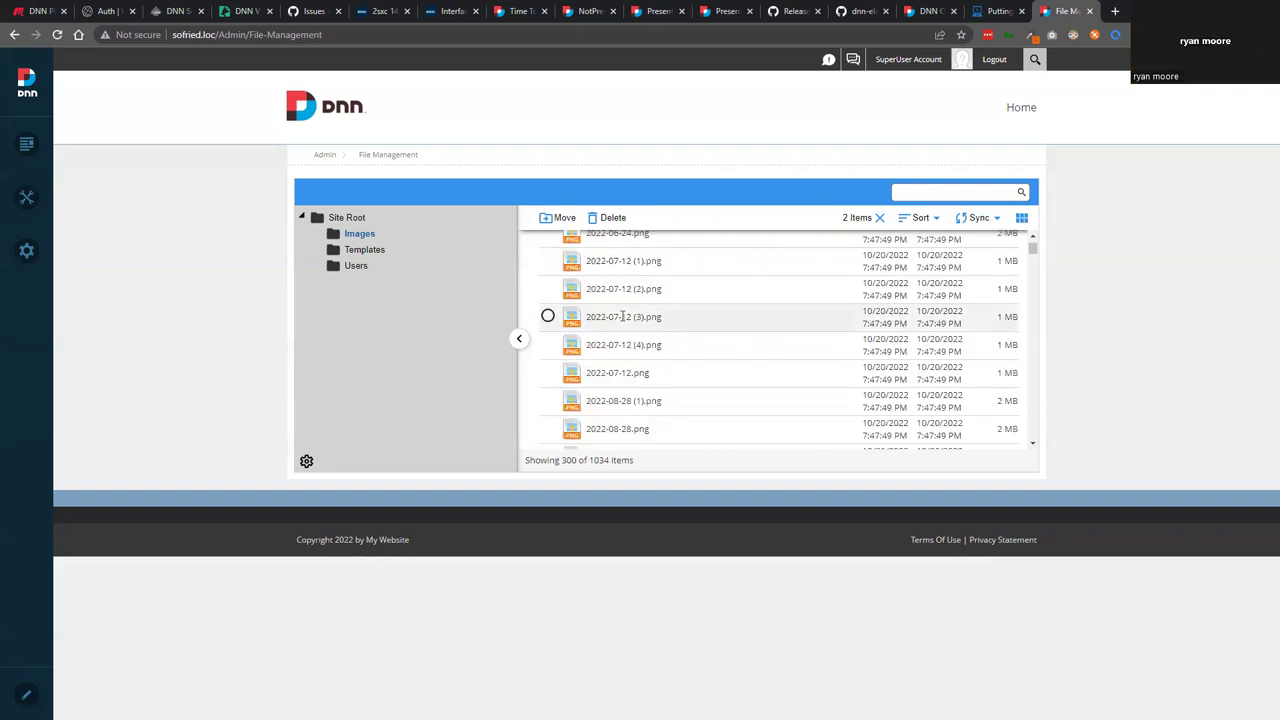
# Narrow the folder tree pane and clear the file selection
pyautogui.moveTo(516, 367); pyautogui.dragTo(405, 388)
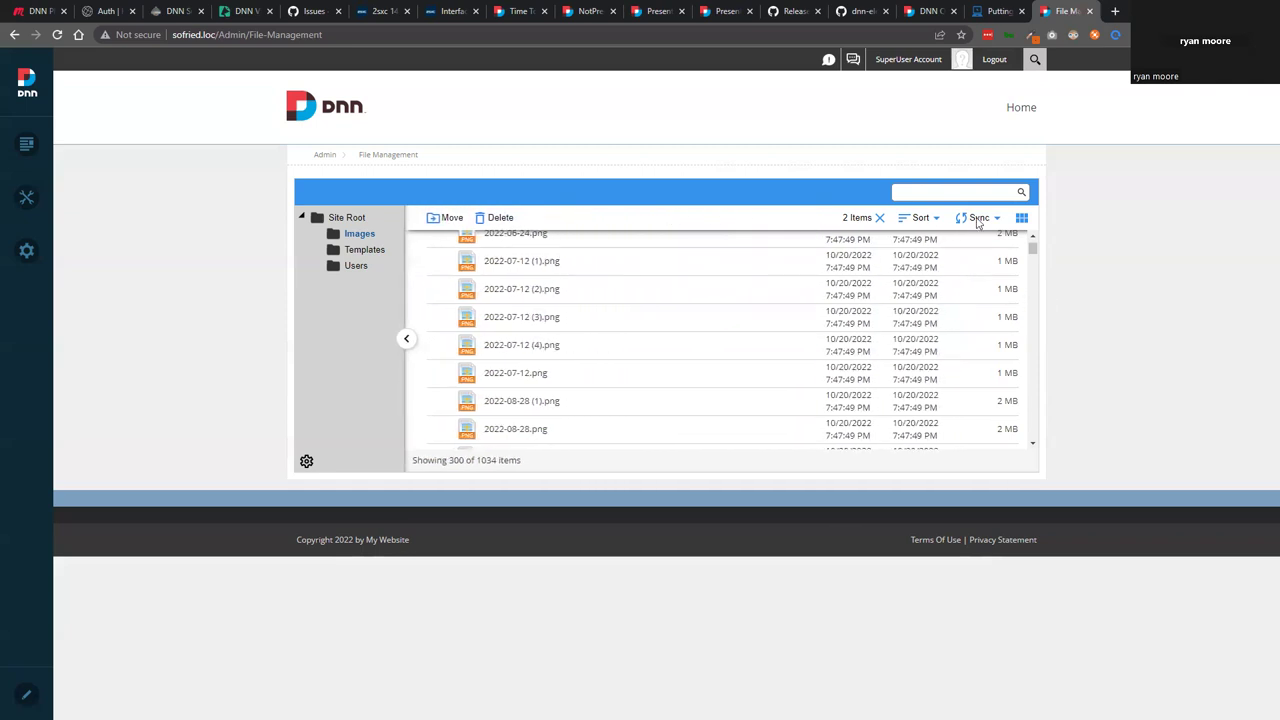
pyautogui.click(877, 218)
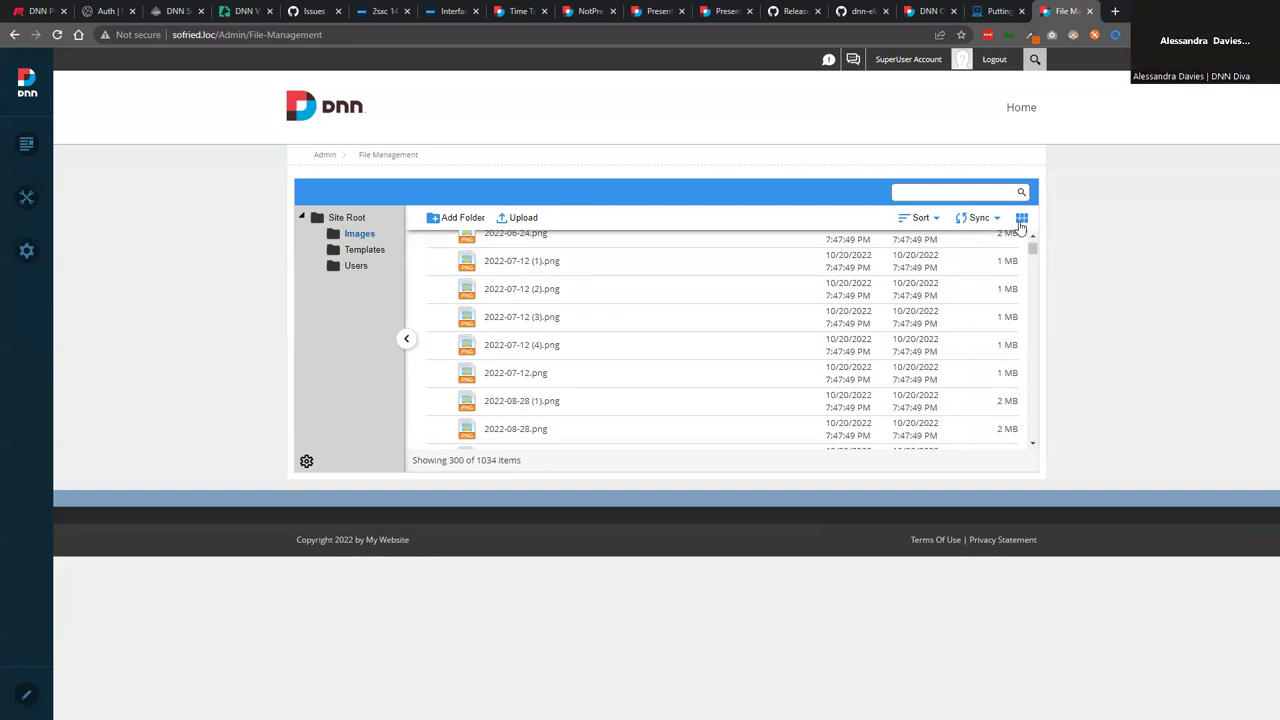
# Review the sort options for the Images folder without choosing one, and switch the file list to thumbnail view
pyautogui.click(917, 220)
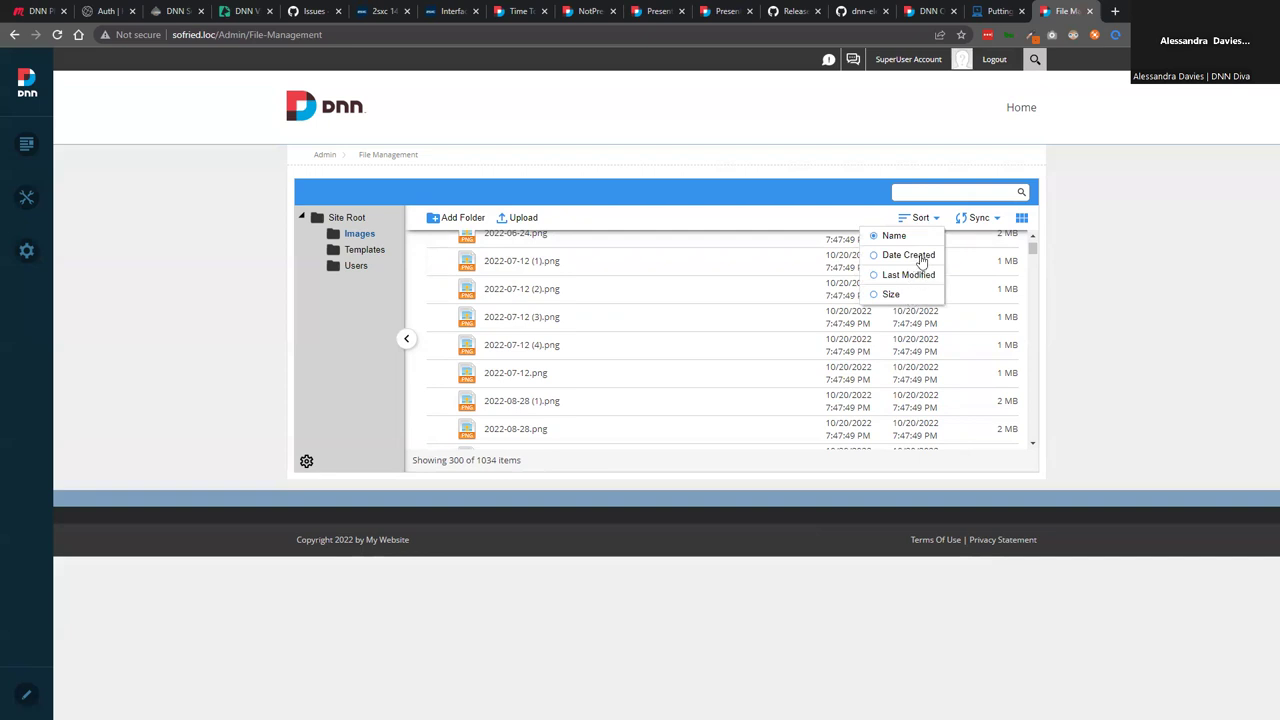
pyautogui.click(1033, 239)
pyautogui.scroll(5, 1033, 240)
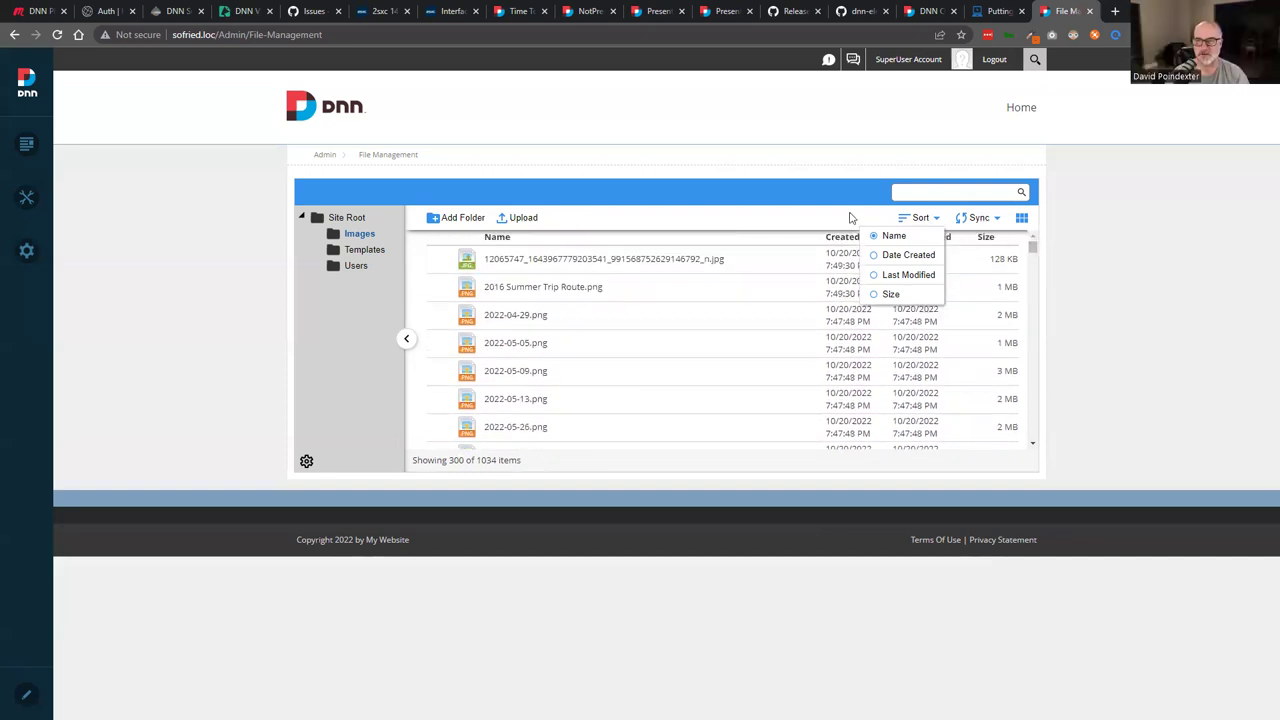
pyautogui.click(922, 219)
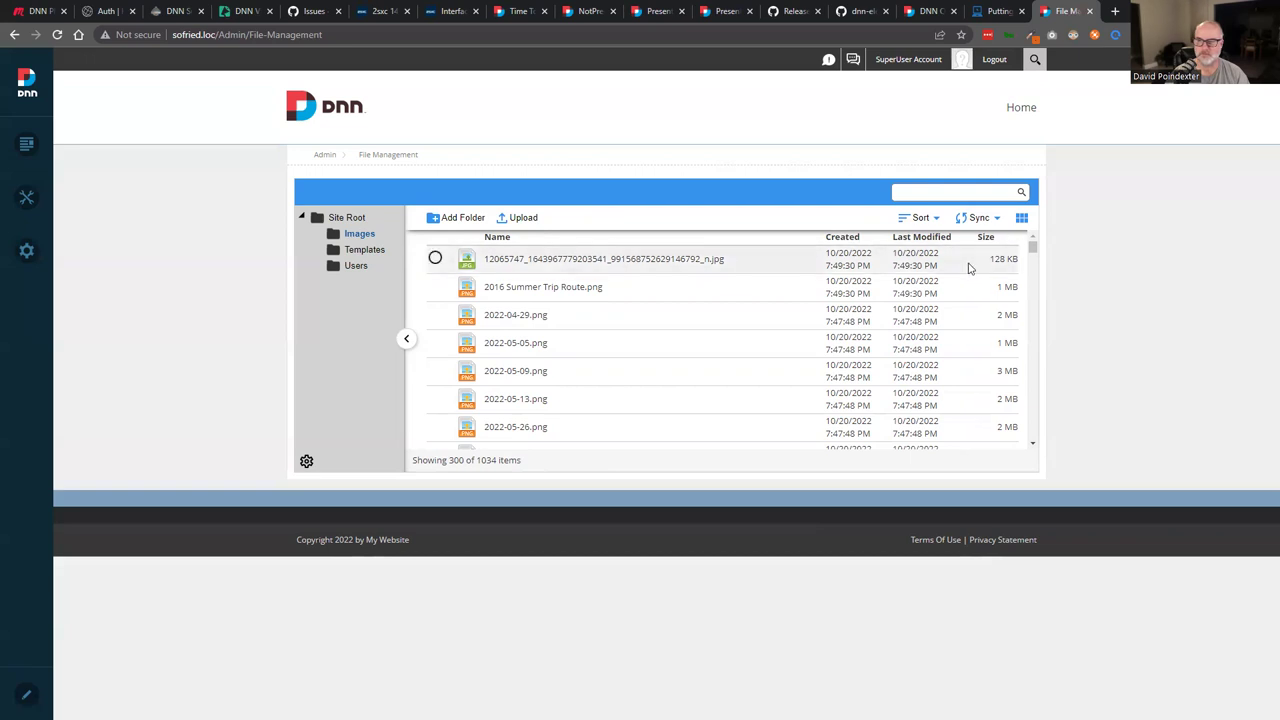
pyautogui.click(1022, 219)
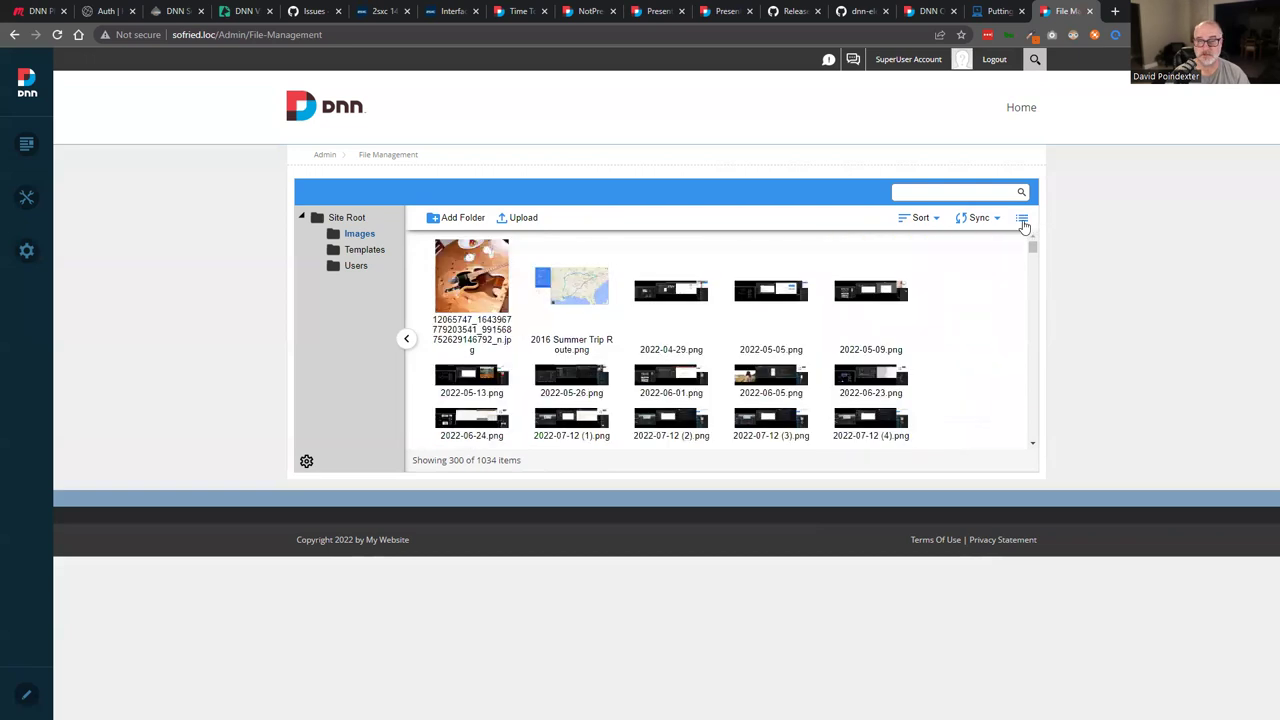
# Browse the Images folder's thumbnails down to the last files and back to the first, and return to the list view
pyautogui.moveTo(1035, 253); pyautogui.dragTo(1033, 322)
pyautogui.scroll(-5, 1034, 322)
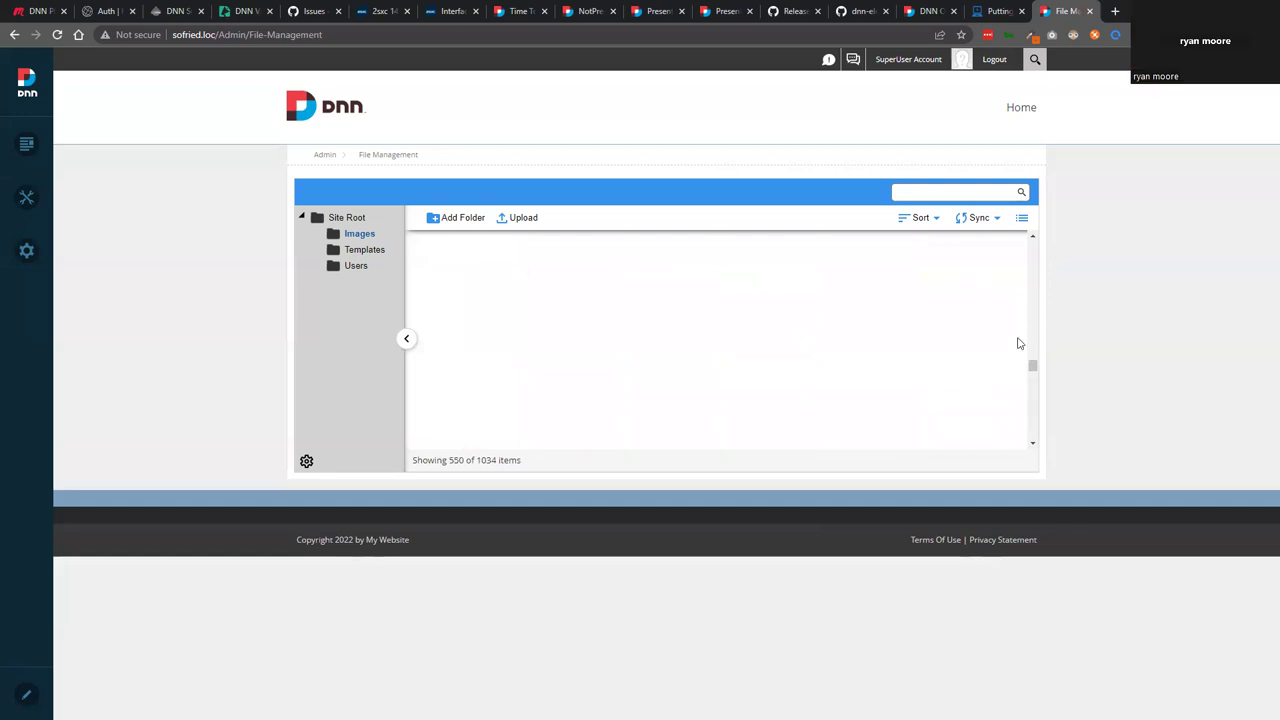
pyautogui.scroll(-4, 1034, 310)
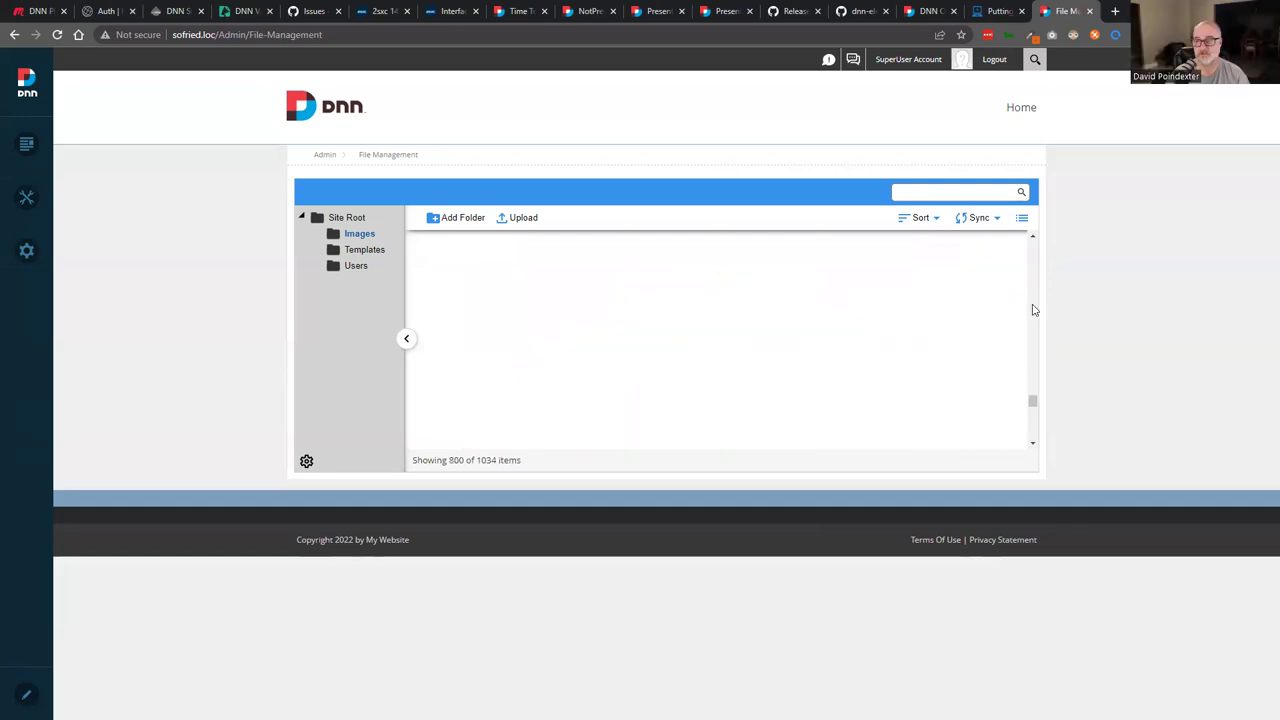
pyautogui.scroll(-2, 1034, 310)
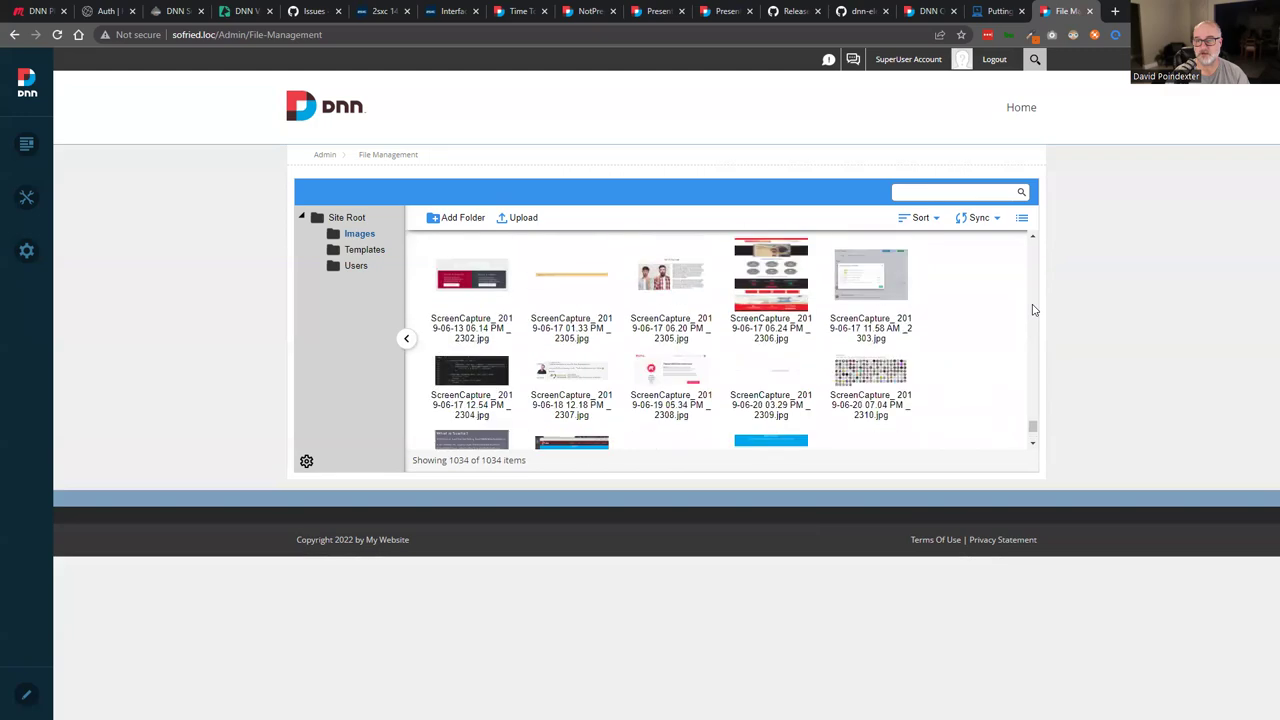
pyautogui.scroll(5, 1034, 310)
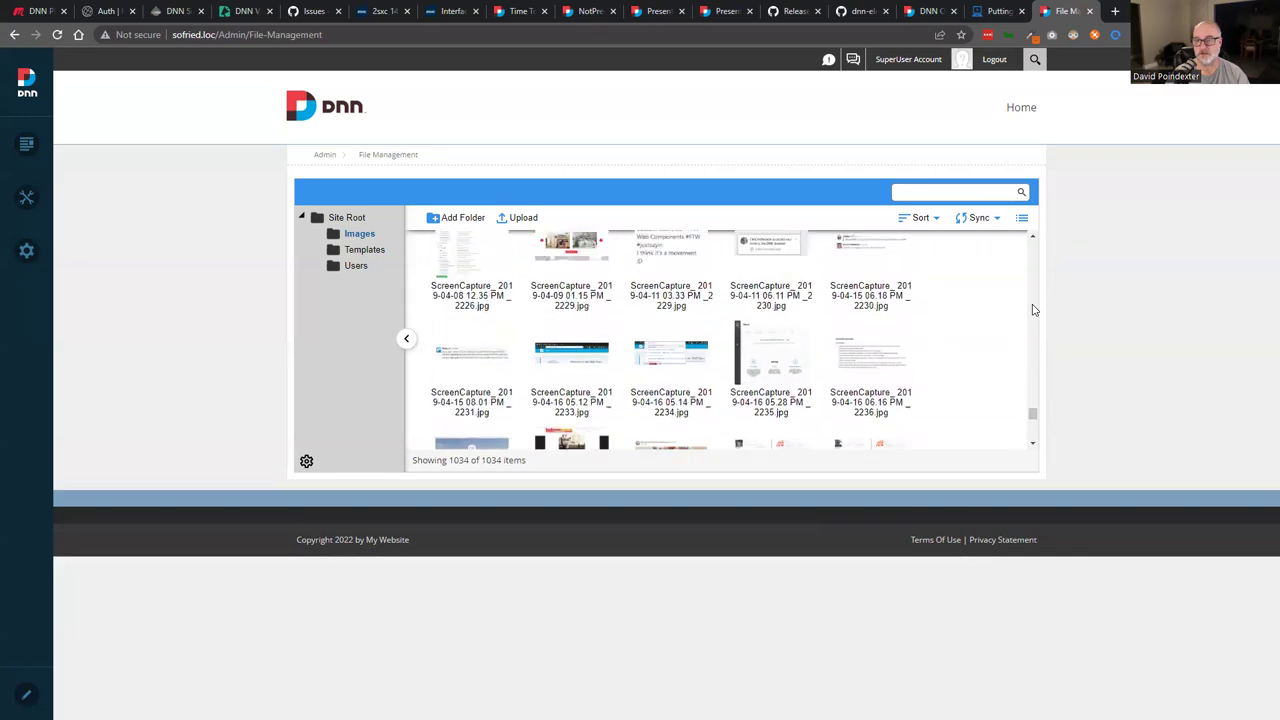
pyautogui.scroll(5, 1034, 310)
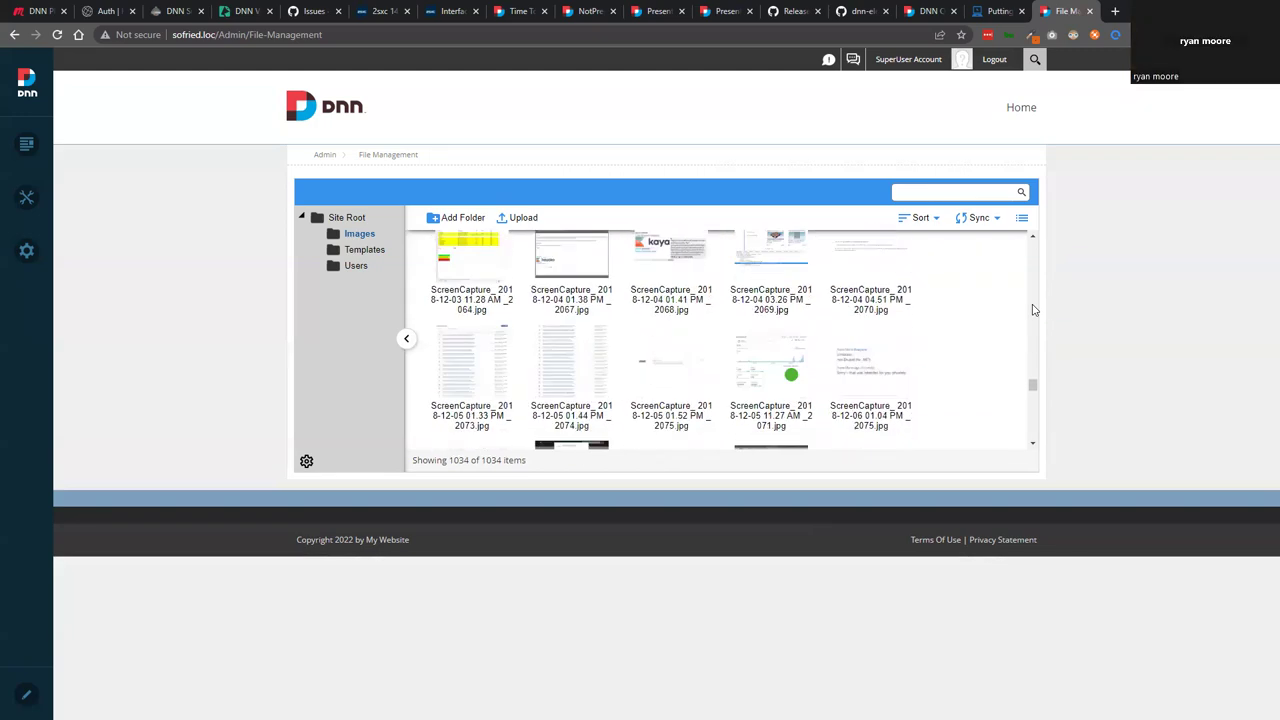
pyautogui.scroll(2, 1036, 309)
pyautogui.moveTo(1032, 372); pyautogui.dragTo(1034, 252)
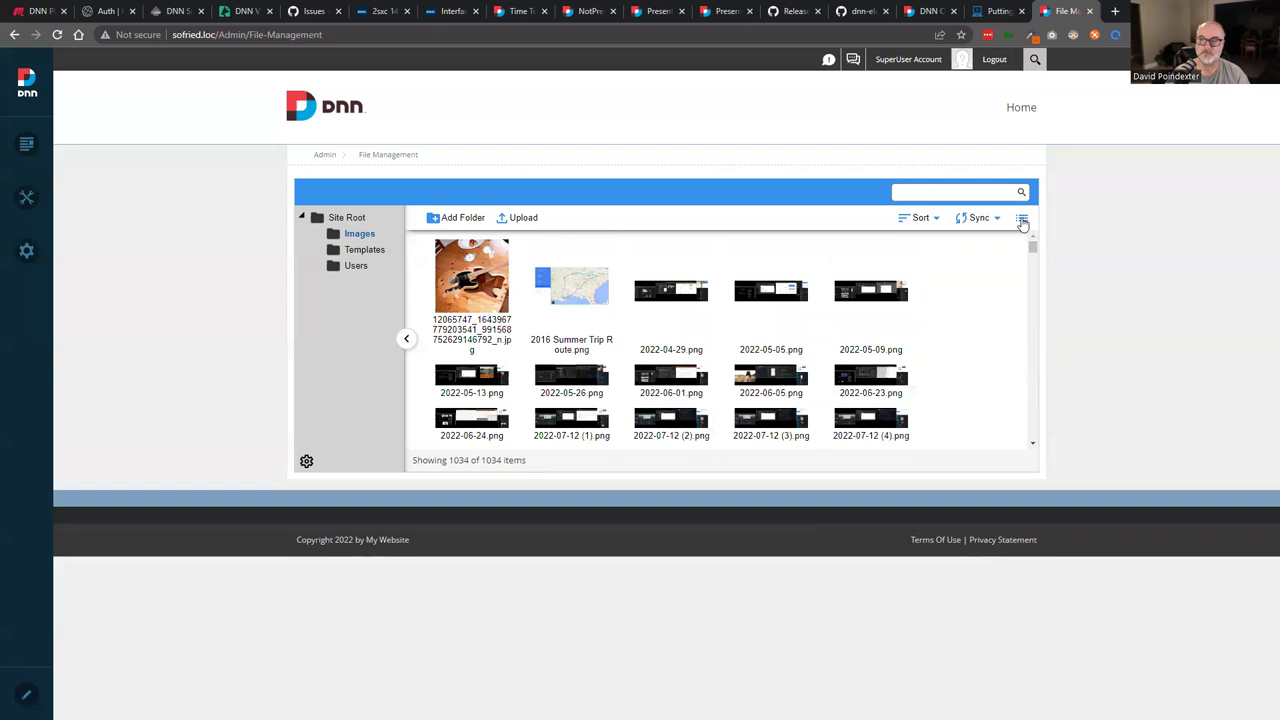
pyautogui.click(1022, 219)
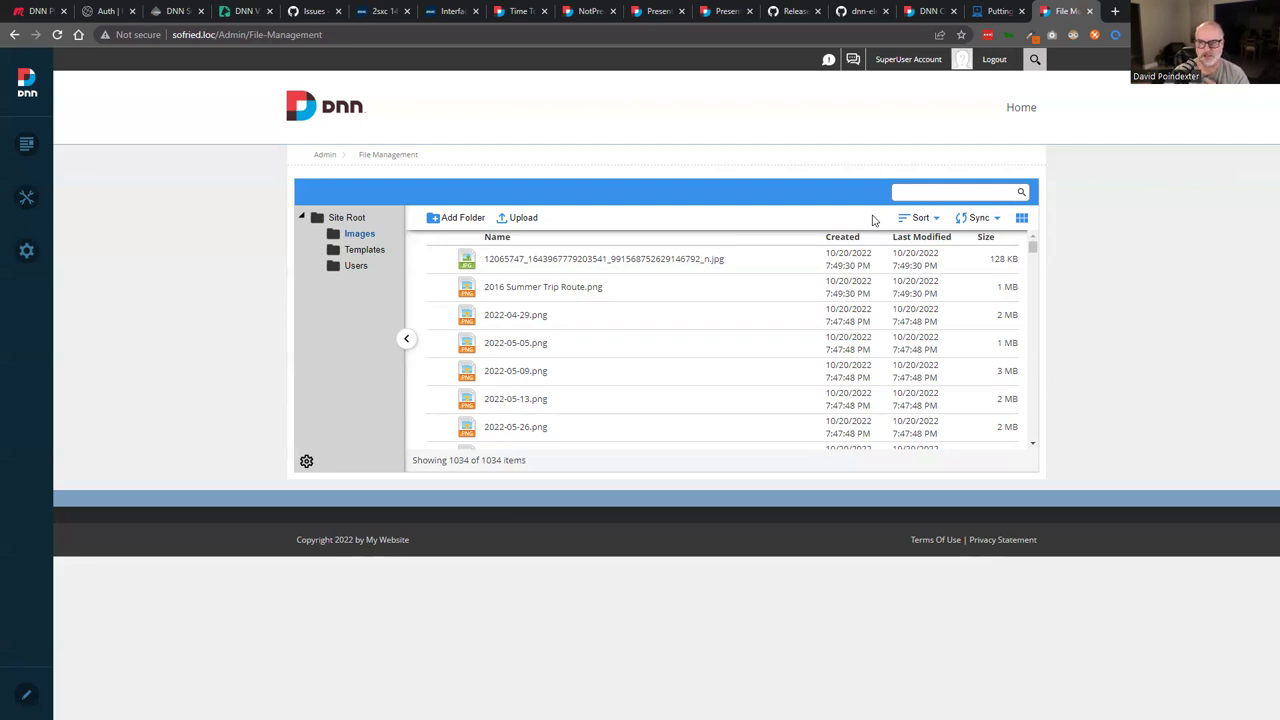
# Check the component folders in the dnn-elements GitHub repository, and return to the site's File Management page
pyautogui.click(920, 12)
pyautogui.click(860, 18)
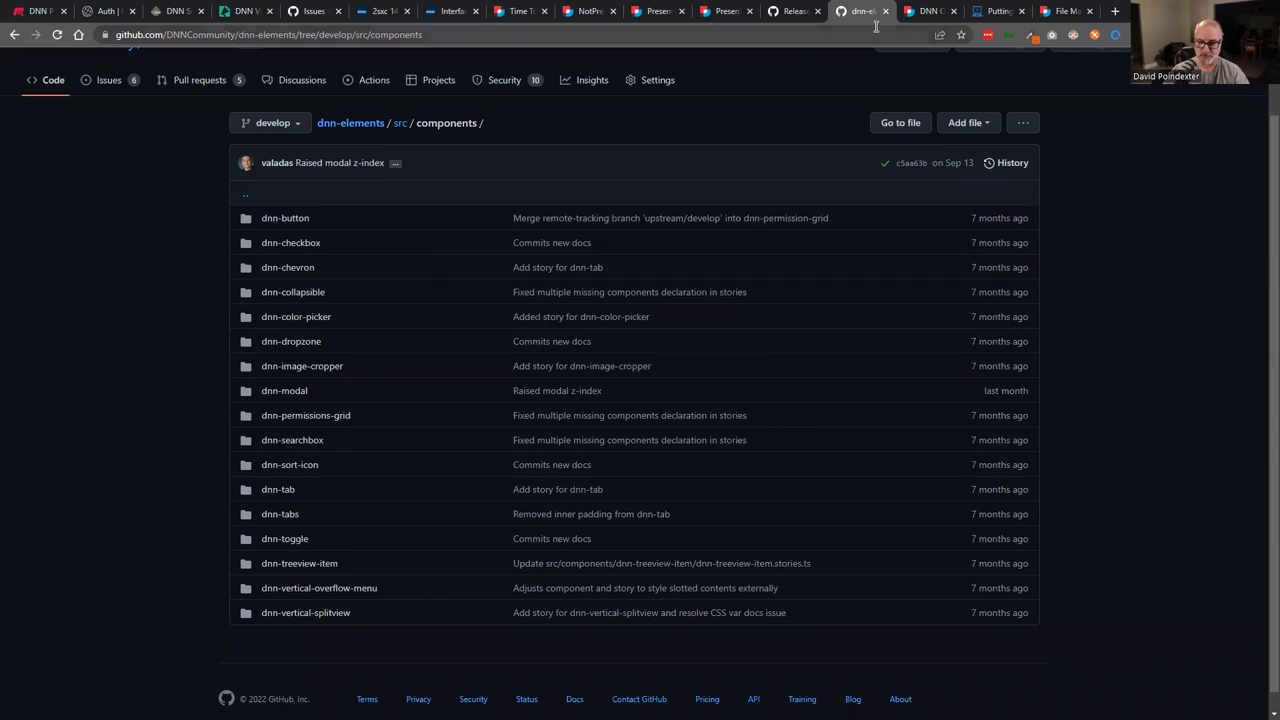
pyautogui.click(1064, 14)
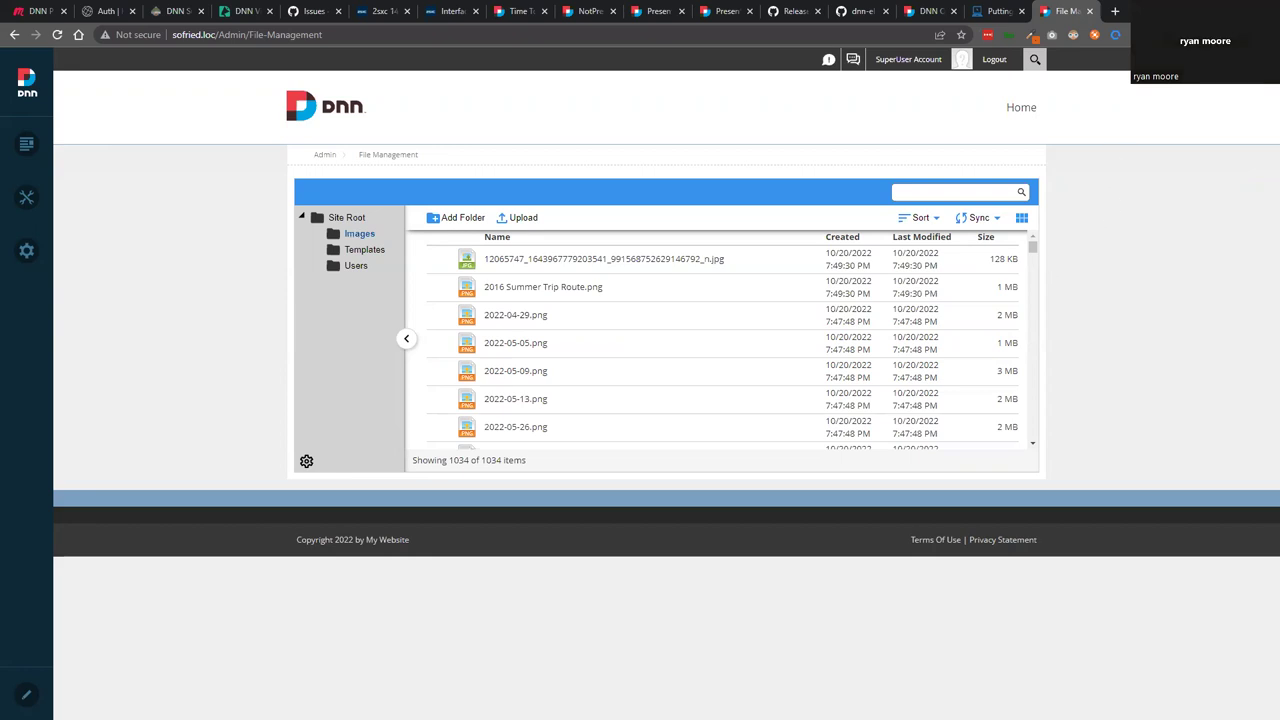
# Bring up the "Time To Test - DNN 9.11.0 RC" blog post and go back to its title and header image
pyautogui.click(520, 12)
pyautogui.scroll(10, 913, 266)
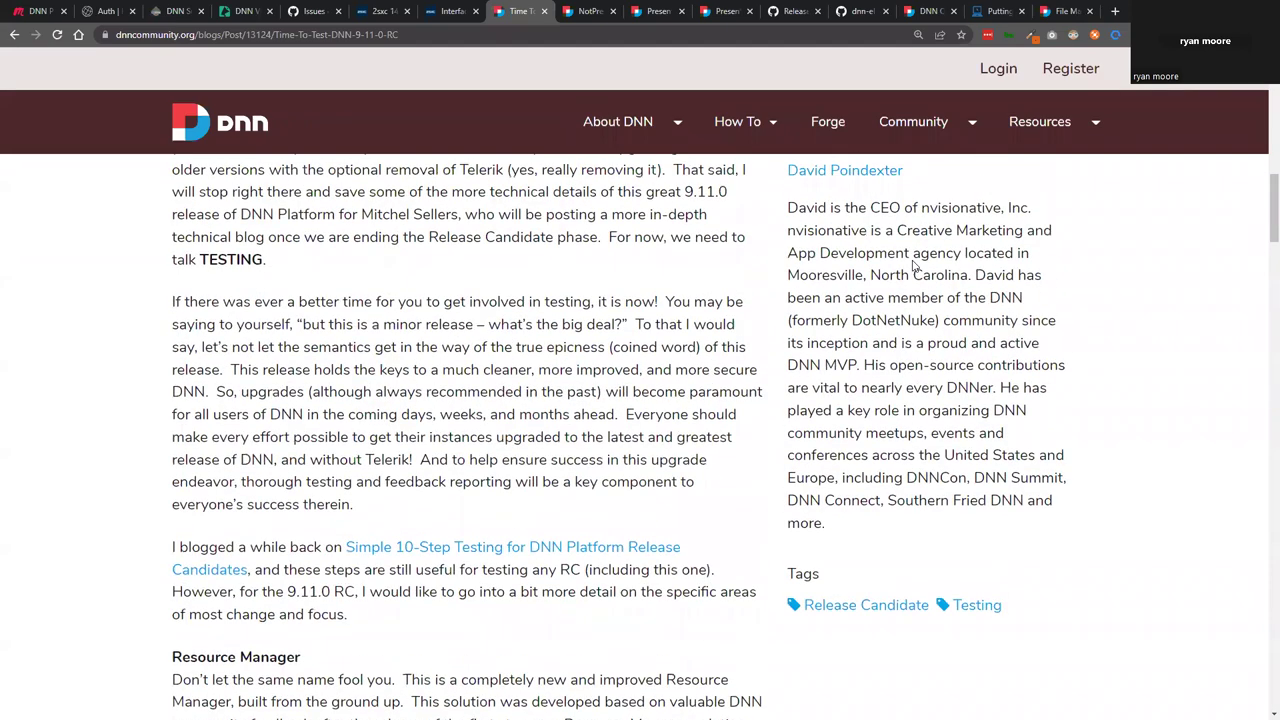
pyautogui.scroll(3, 913, 266)
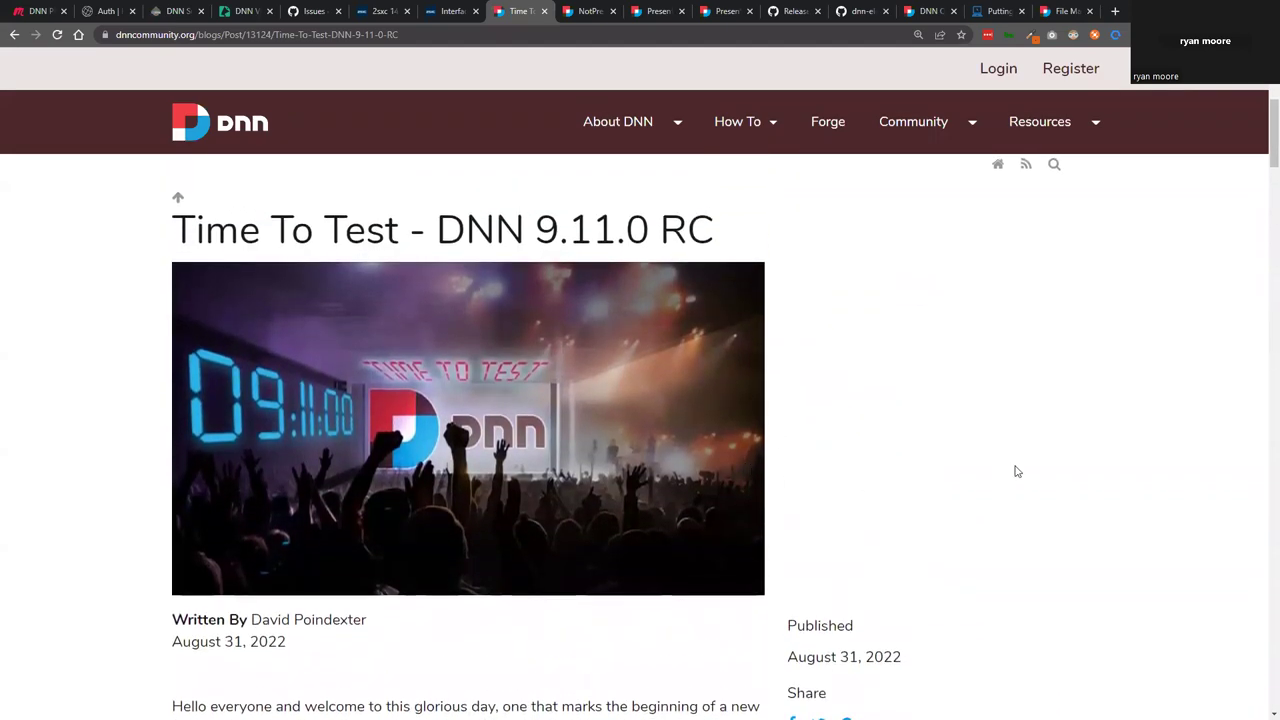
# Show the "DNN Platform 9.11.0 Release & Walkthrough" Meetup event page and view its details
pyautogui.click(45, 11)
pyautogui.click(1160, 296)
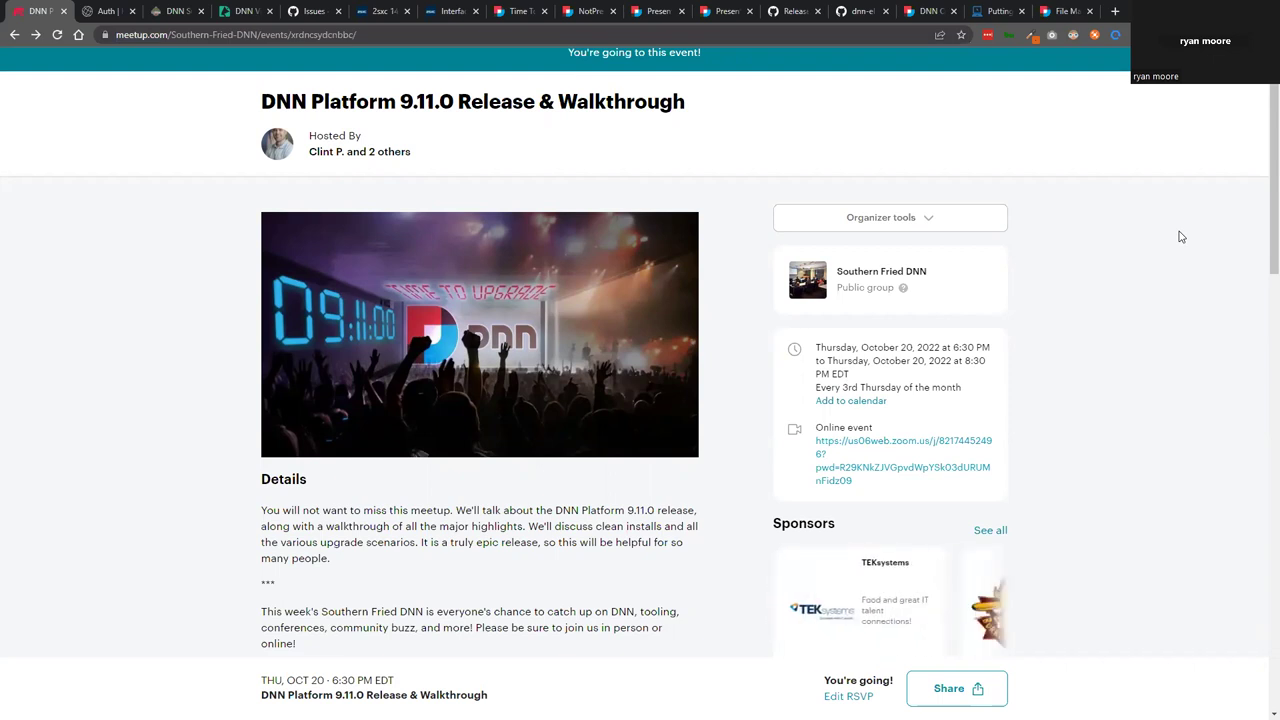
pyautogui.scroll(-1, 1181, 237)
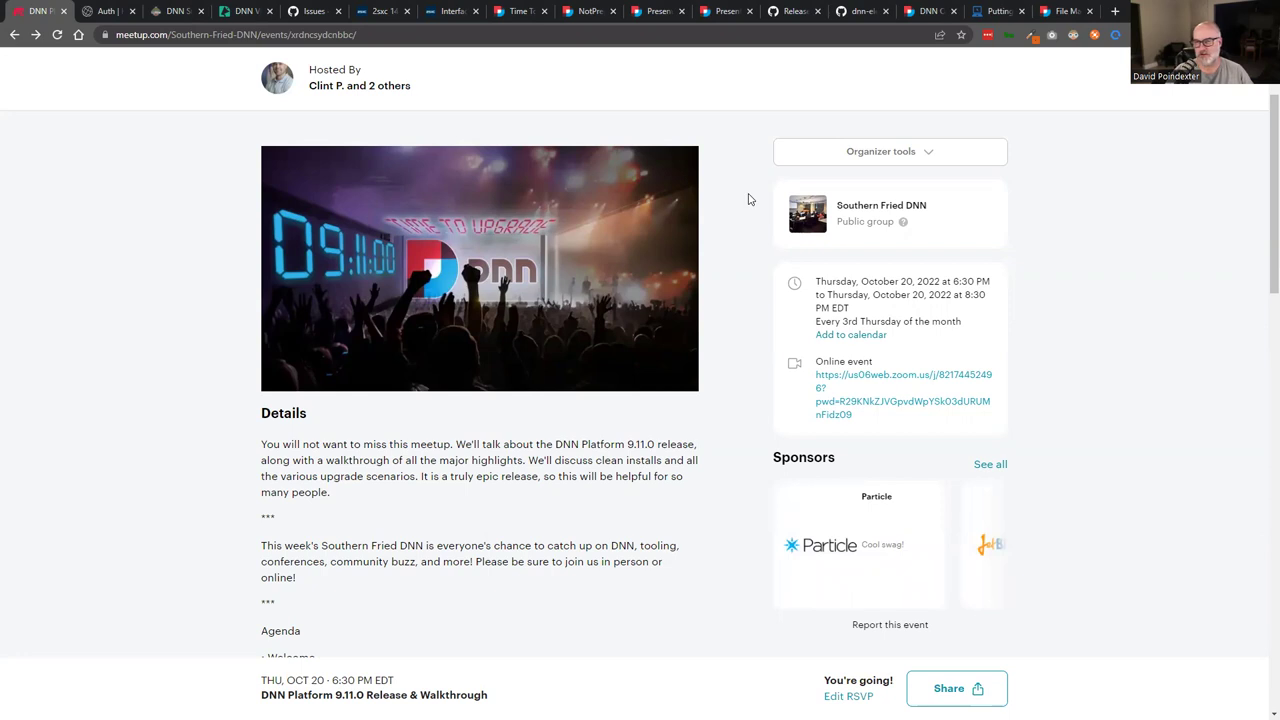
# Return to the local DNN site and open its Home page
pyautogui.click(1047, 12)
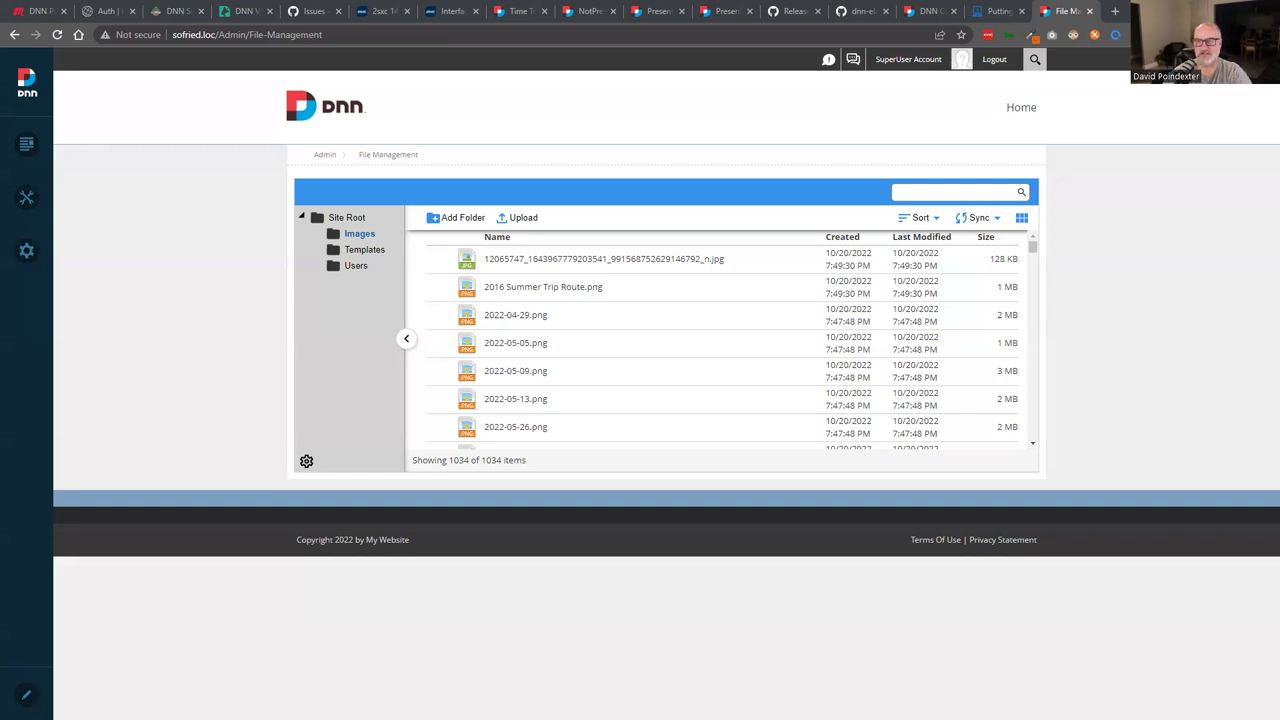
pyautogui.click(1021, 107)
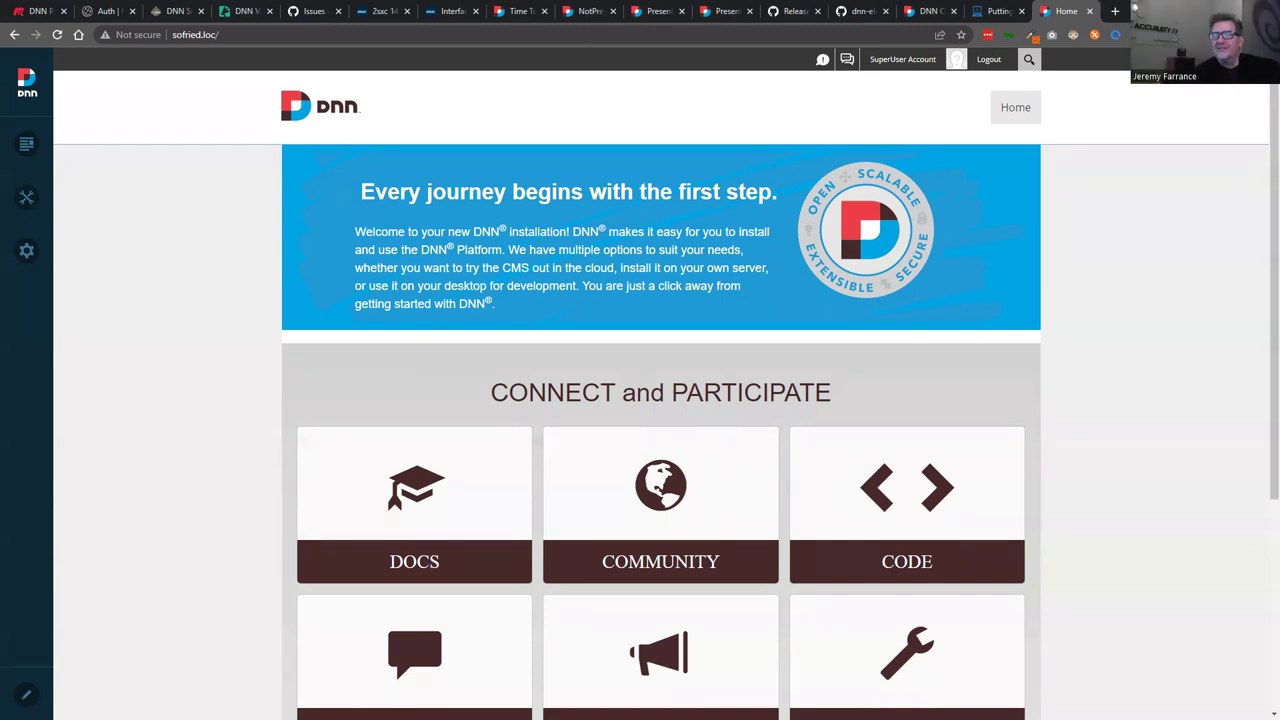
pyautogui.click(1135, 6)
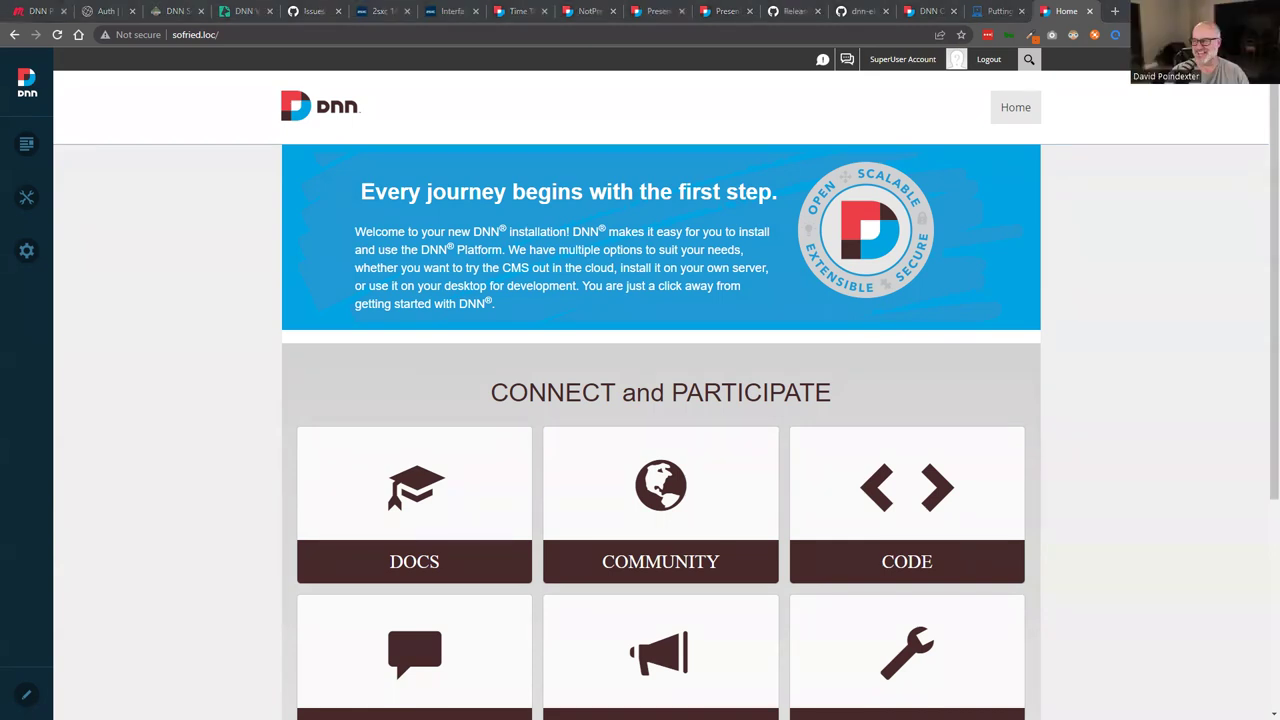